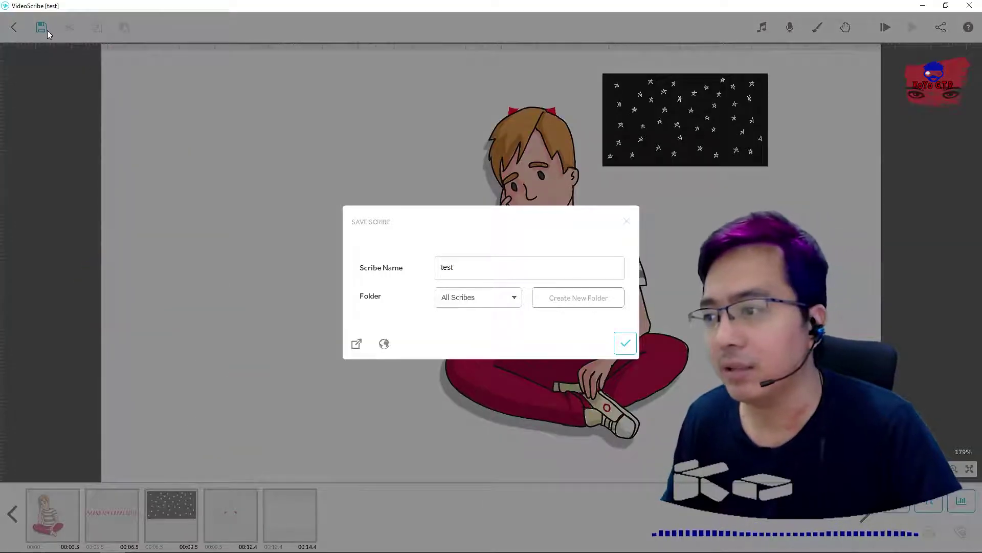
View the local export location for the scribe, and close the save options without saving
{"action": "left_click", "coordinate": [357, 345]}
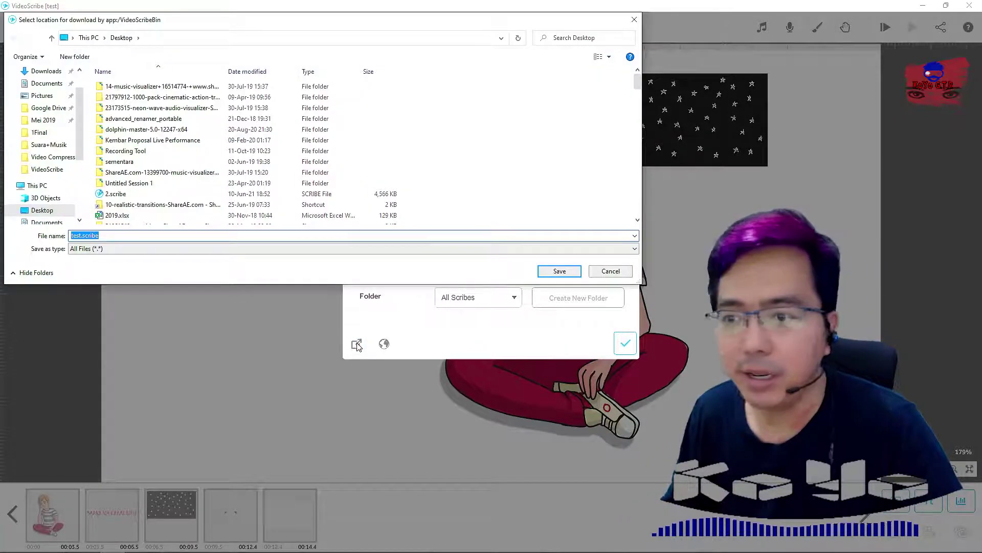
{"action": "left_click", "coordinate": [635, 21]}
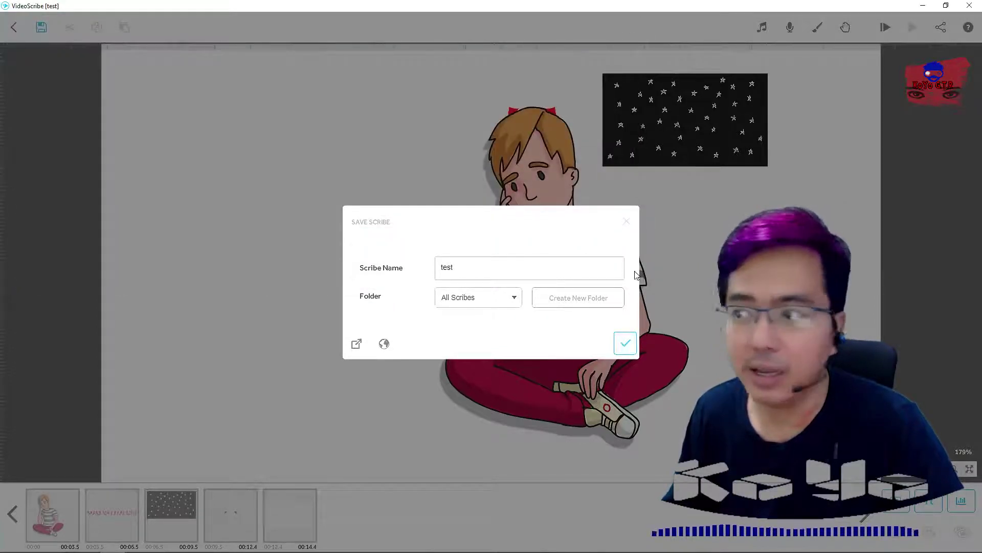
{"action": "left_click", "coordinate": [627, 223]}
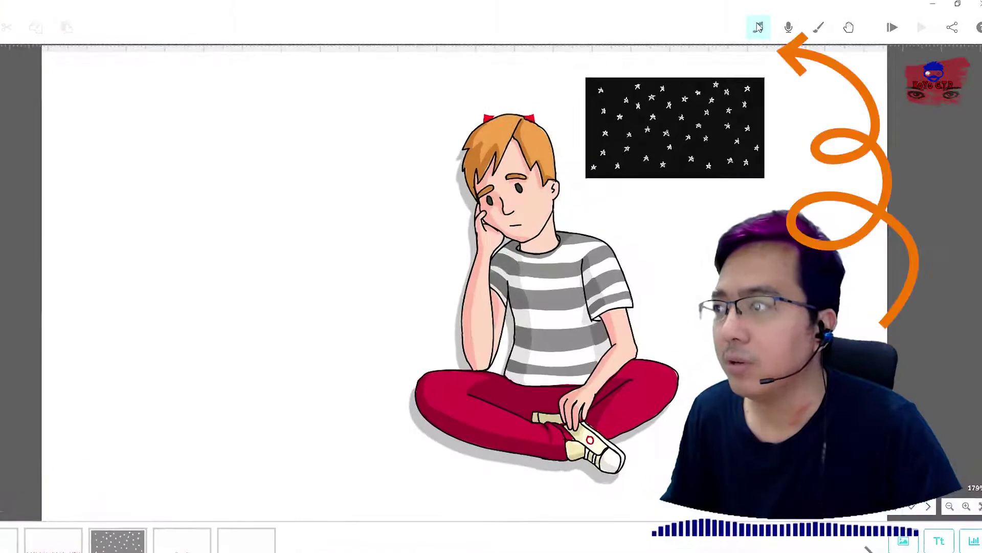
Look at the scribe music options and the music file import, and close them without adding a track
{"action": "left_click", "coordinate": [759, 27]}
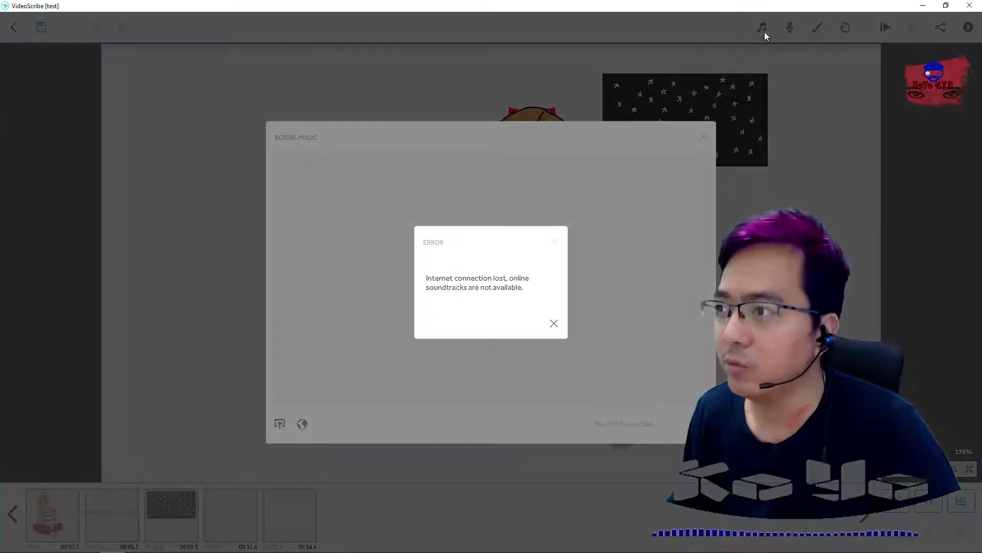
{"action": "left_click", "coordinate": [560, 326]}
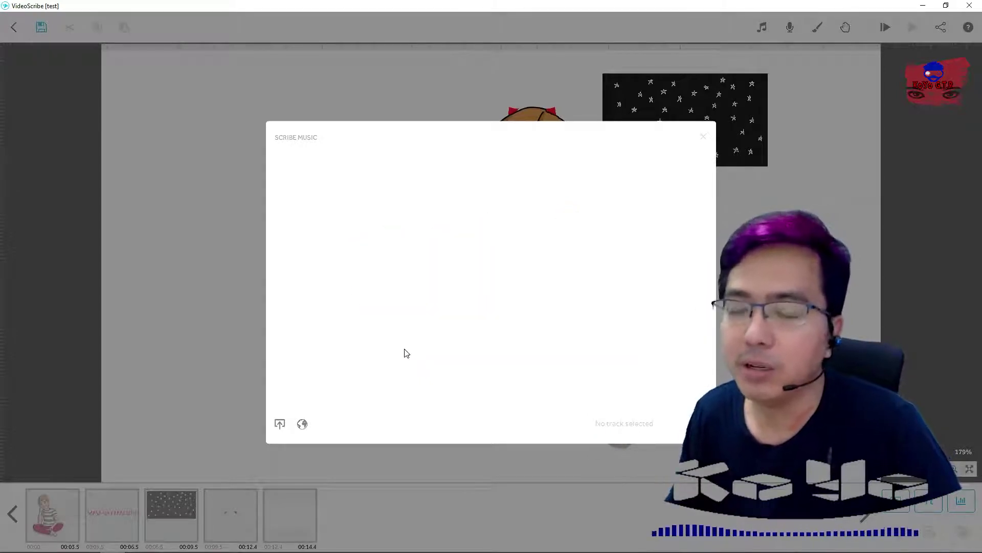
{"action": "left_click", "coordinate": [280, 425]}
{"action": "left_click", "coordinate": [611, 271]}
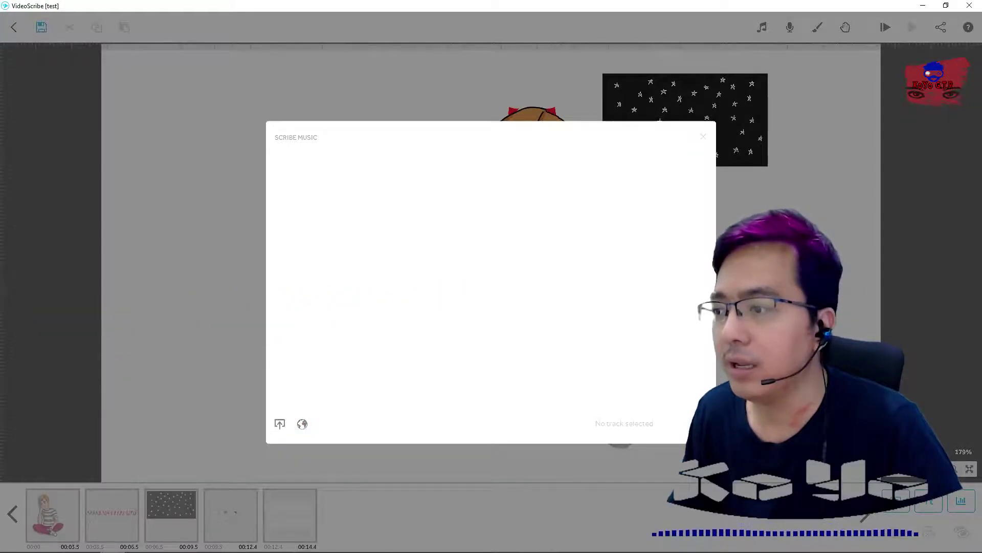
{"action": "left_click", "coordinate": [703, 136]}
Open the voiceover settings and select Stereo Mix (Realtek High Definition Audio) as the microphone
{"action": "left_click", "coordinate": [790, 27]}
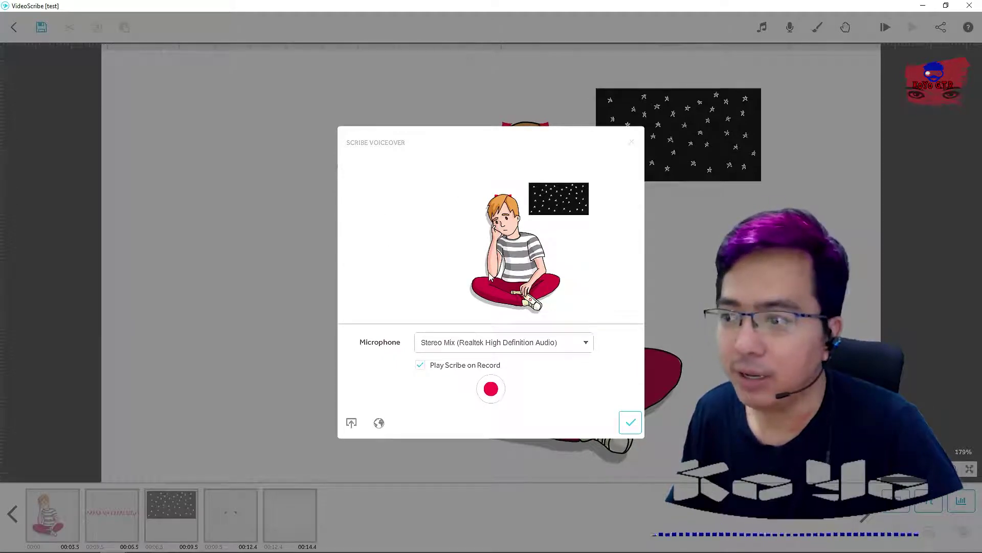
{"action": "left_click", "coordinate": [457, 342]}
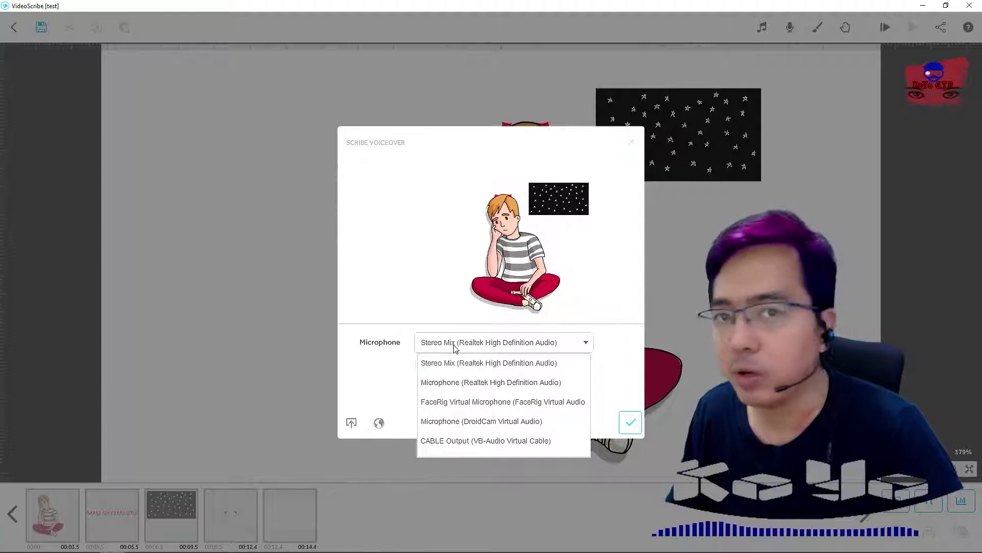
{"action": "left_click", "coordinate": [456, 366]}
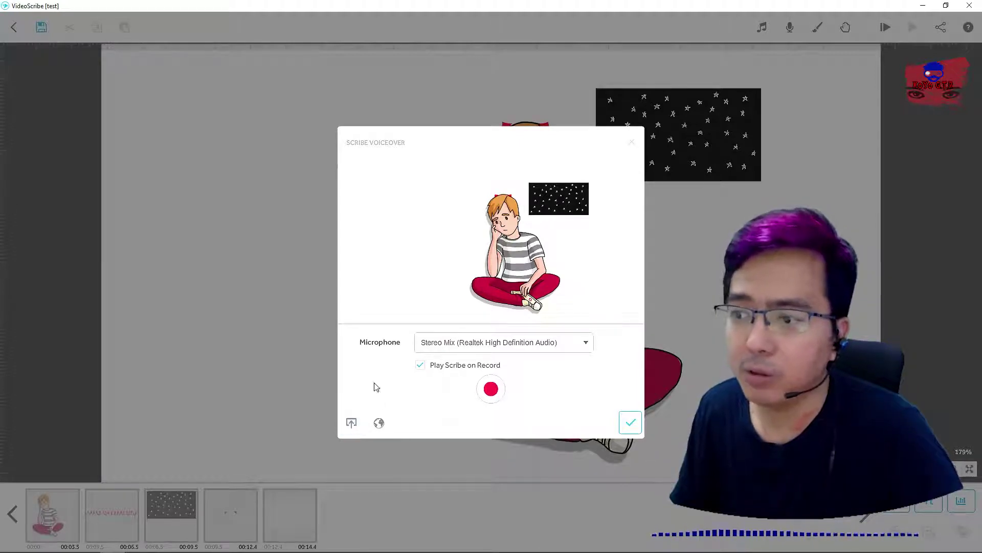
Record a short test voiceover while the scribe plays, and play it back before closing without applying it
{"action": "left_click", "coordinate": [490, 390]}
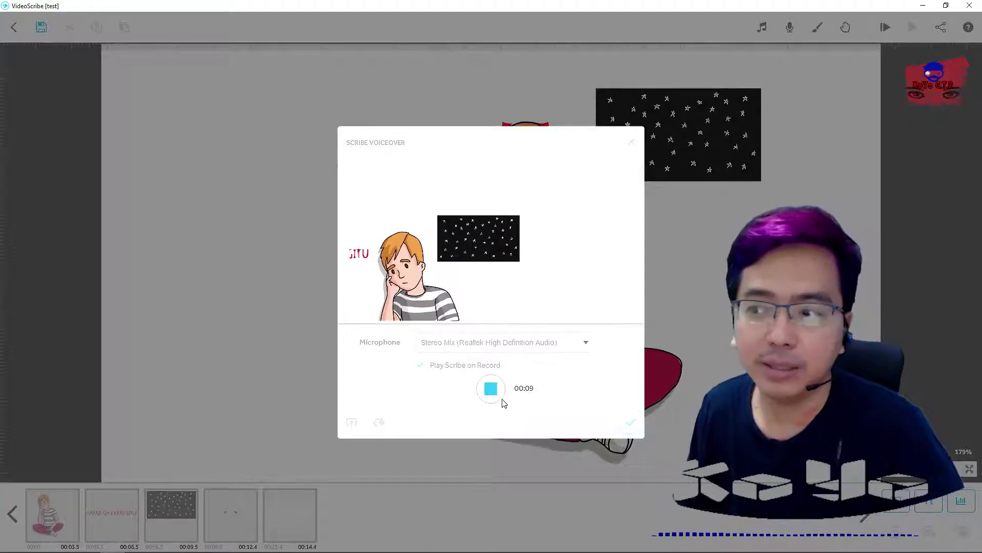
{"action": "left_click", "coordinate": [490, 389]}
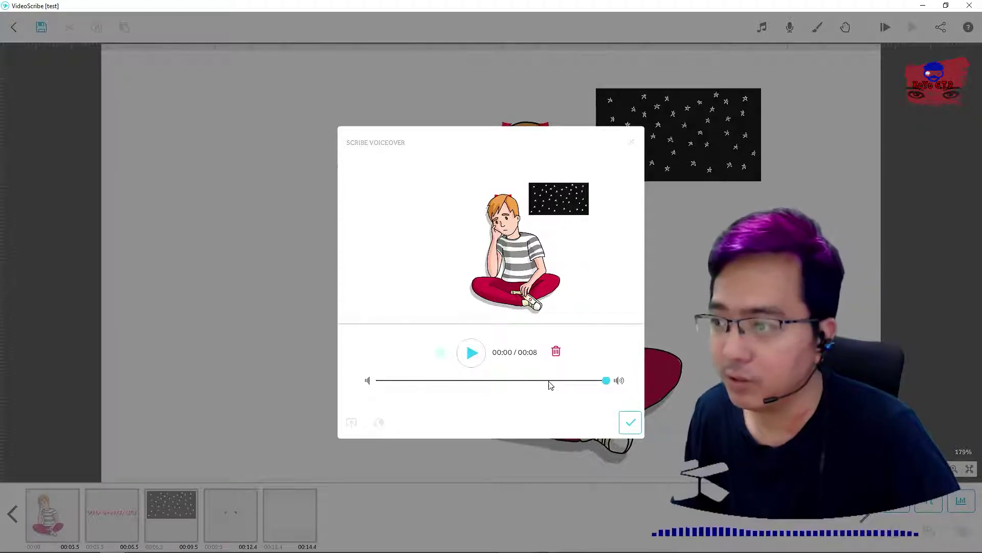
{"action": "left_click", "coordinate": [471, 353]}
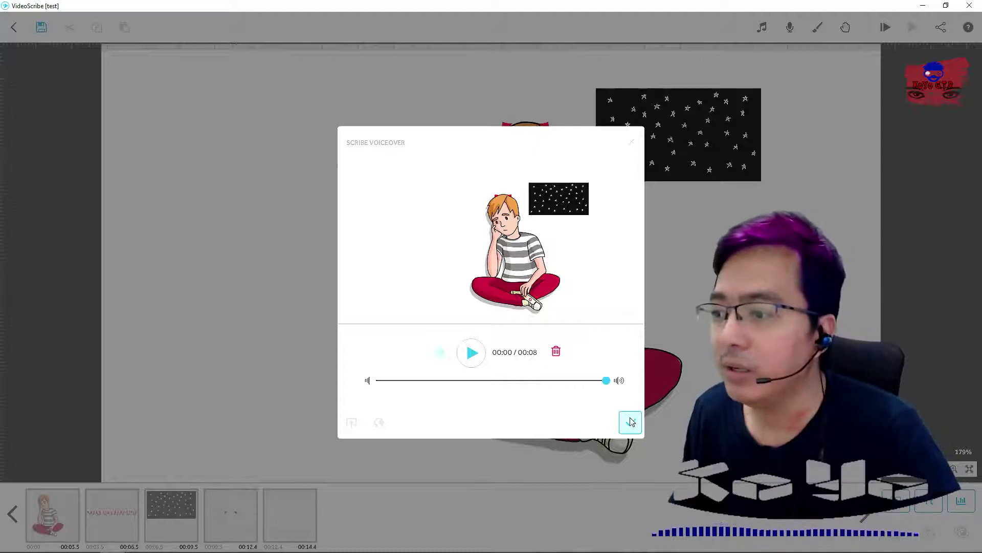
{"action": "left_click", "coordinate": [632, 142]}
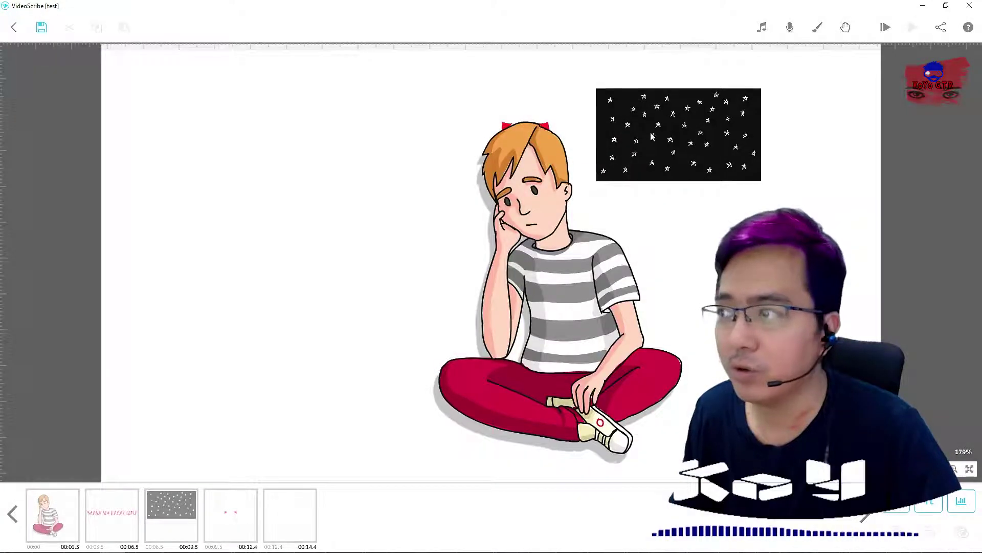
Set the scribe background to the first plain texture with No Vignette and the green colour #5fbb46
{"action": "left_click", "coordinate": [817, 29]}
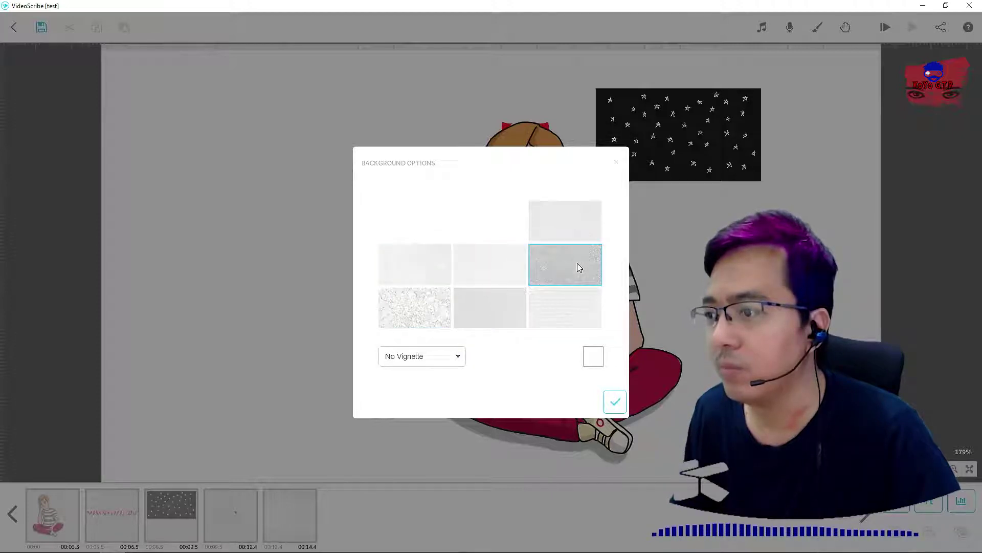
{"action": "left_click", "coordinate": [429, 229]}
{"action": "left_click", "coordinate": [451, 357]}
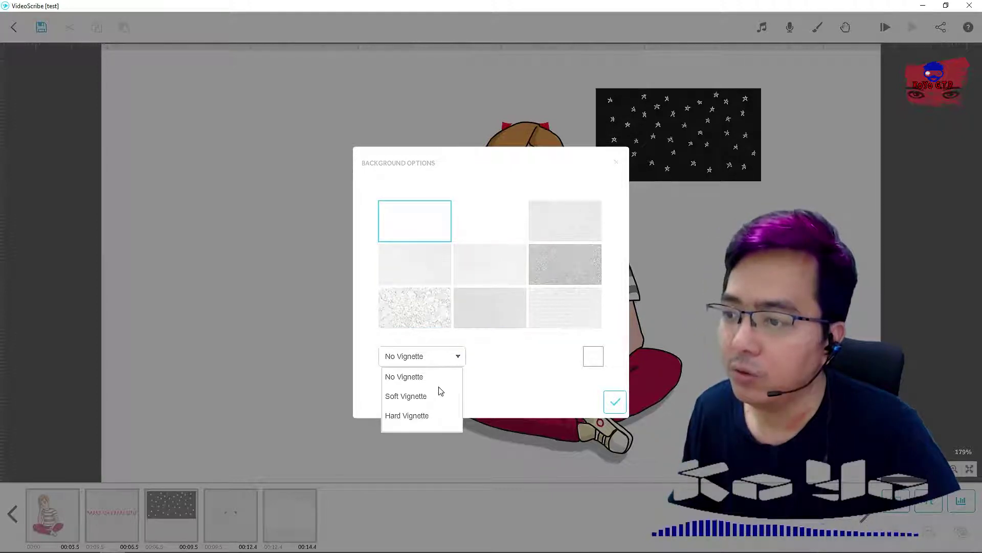
{"action": "left_click", "coordinate": [520, 371]}
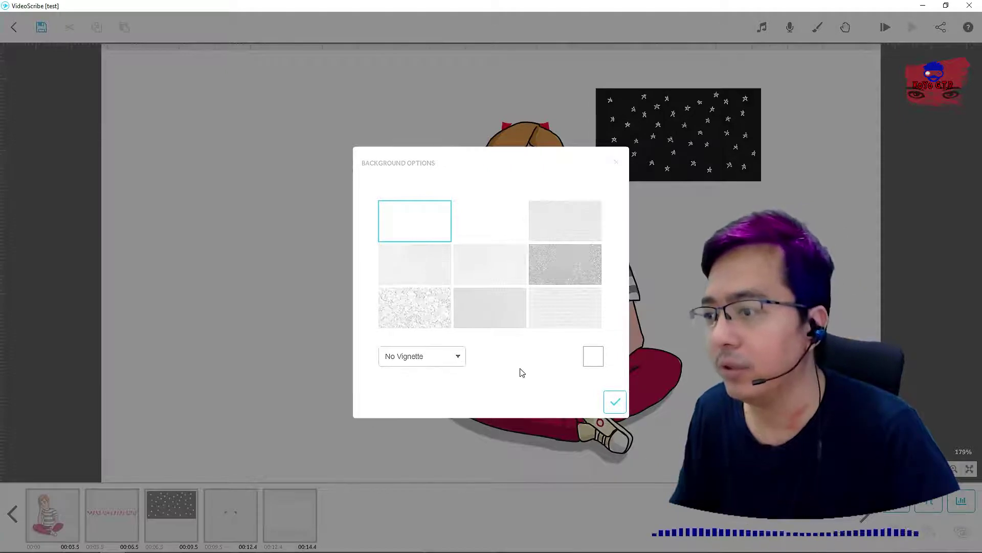
{"action": "left_click", "coordinate": [594, 356]}
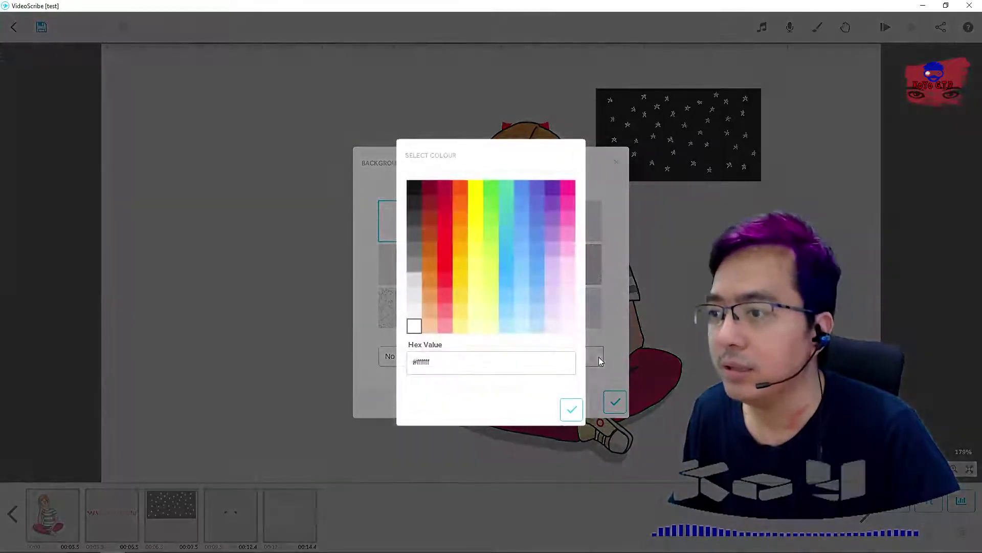
{"action": "left_click", "coordinate": [489, 189]}
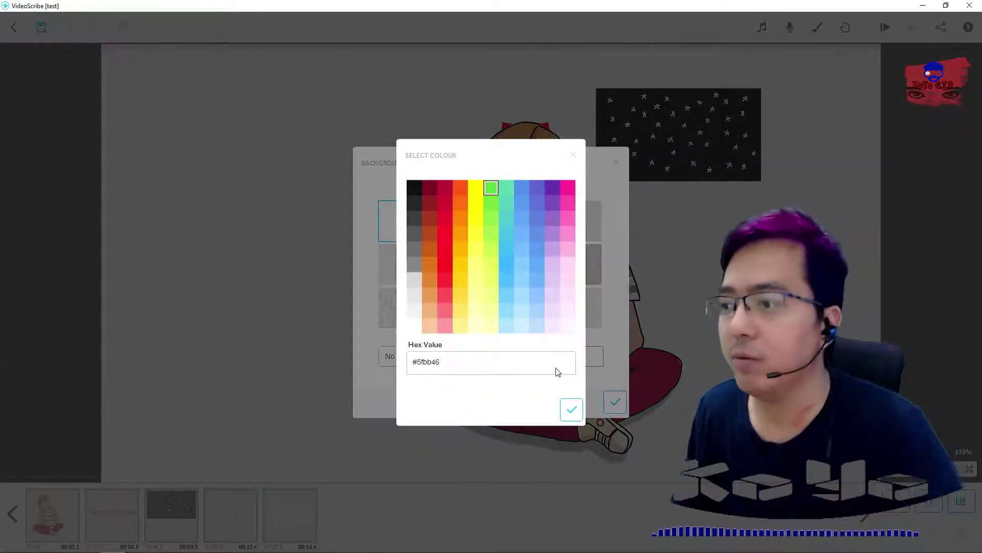
{"action": "left_click", "coordinate": [572, 411]}
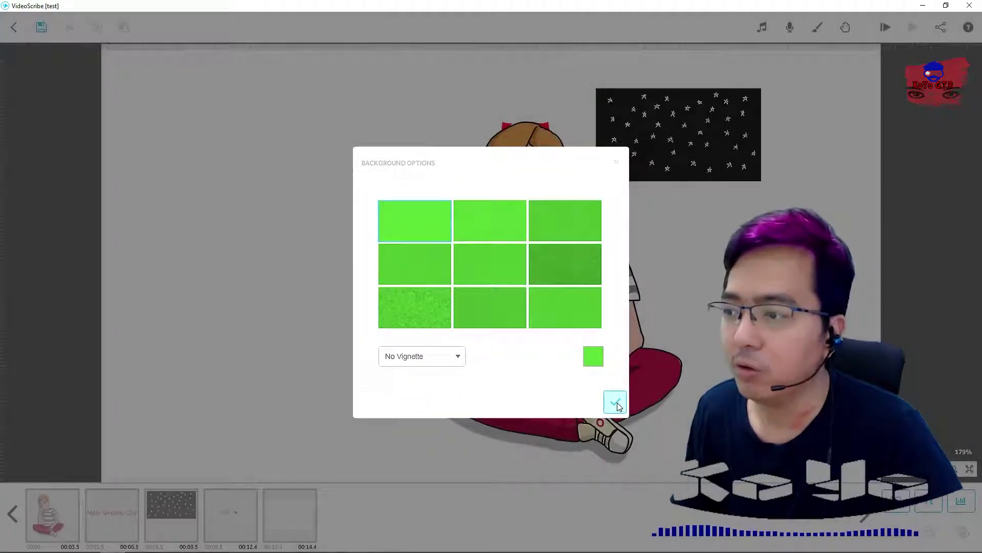
{"action": "left_click", "coordinate": [616, 404]}
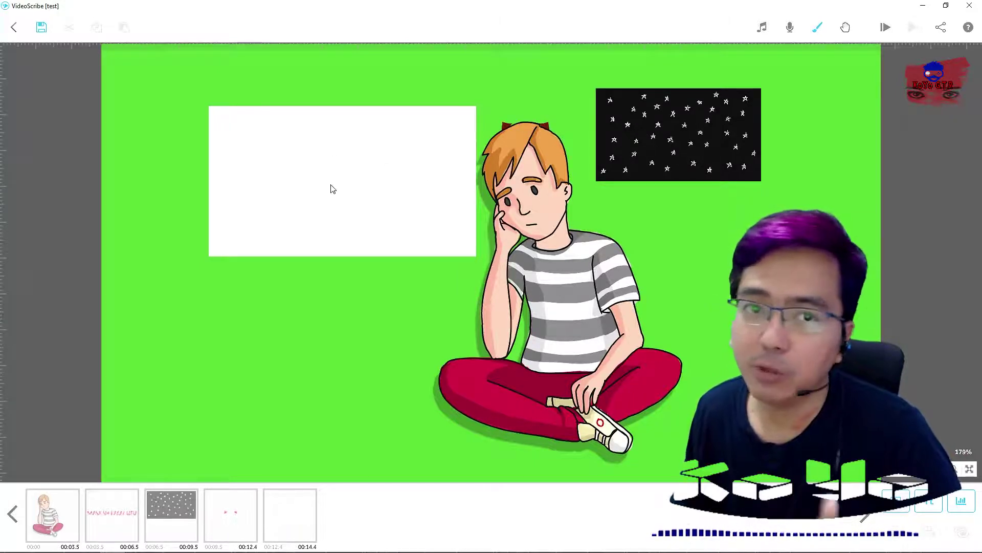
Set the scribe's background colour back to white
{"action": "left_click", "coordinate": [818, 28]}
{"action": "left_click", "coordinate": [593, 356]}
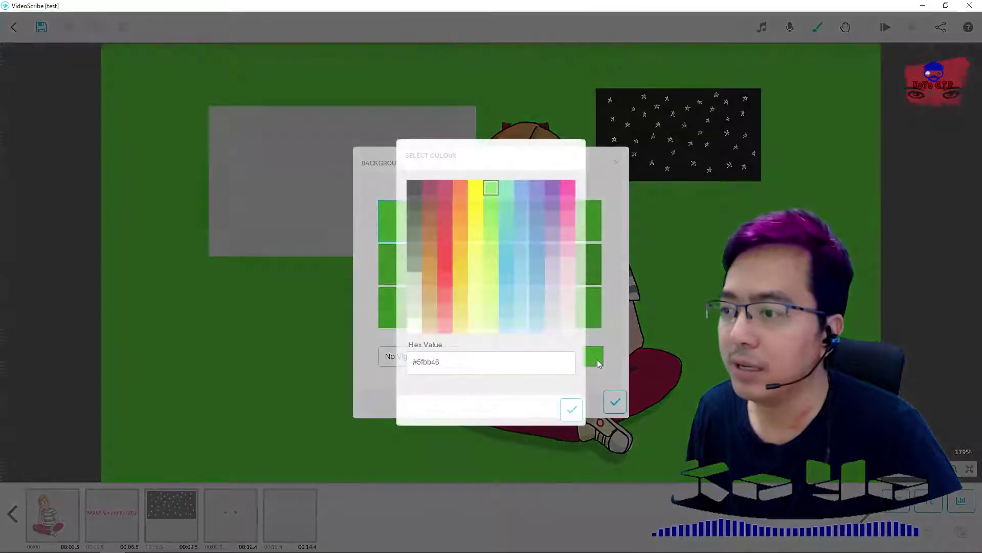
{"action": "left_click", "coordinate": [571, 409]}
{"action": "left_click", "coordinate": [615, 401]}
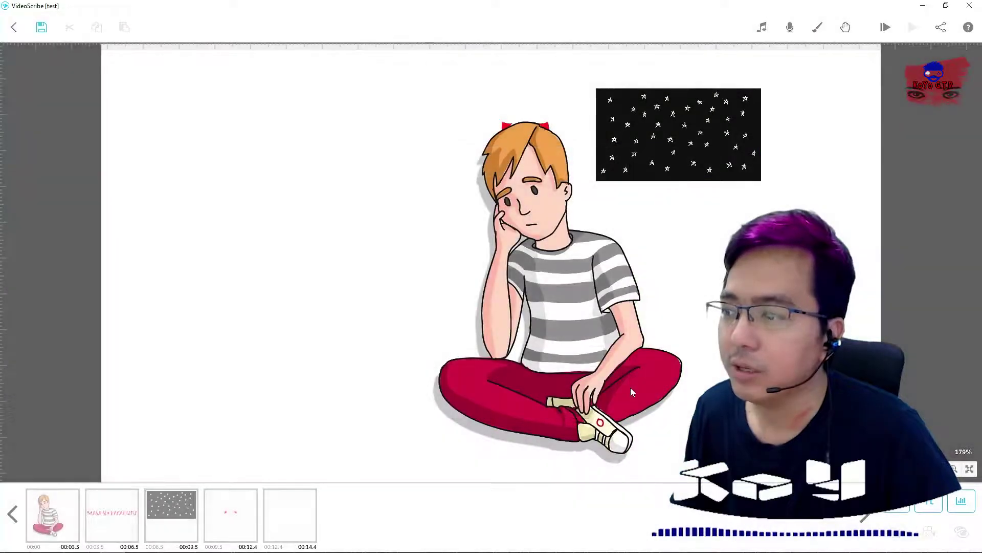
Examine the drawing hand choices, including the No Hand preview and the form for creating a new hand, without changing the hand
{"action": "left_click", "coordinate": [839, 34]}
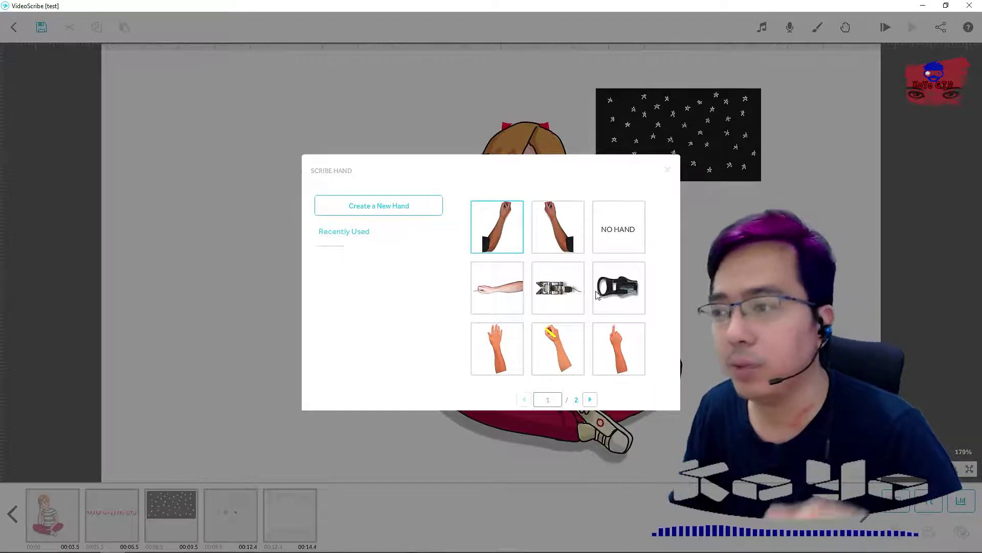
{"action": "left_click", "coordinate": [591, 399]}
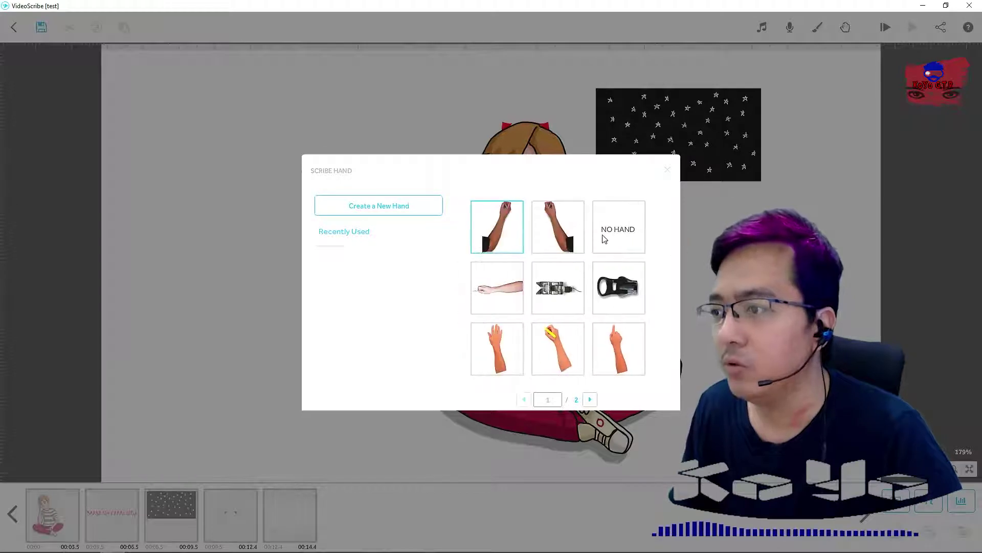
{"action": "left_click", "coordinate": [616, 238]}
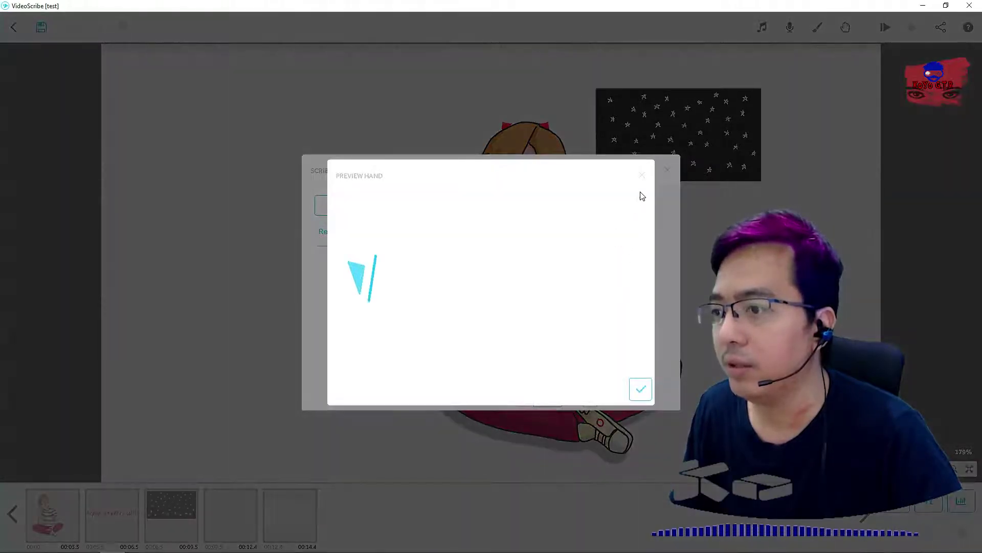
{"action": "left_click", "coordinate": [642, 176]}
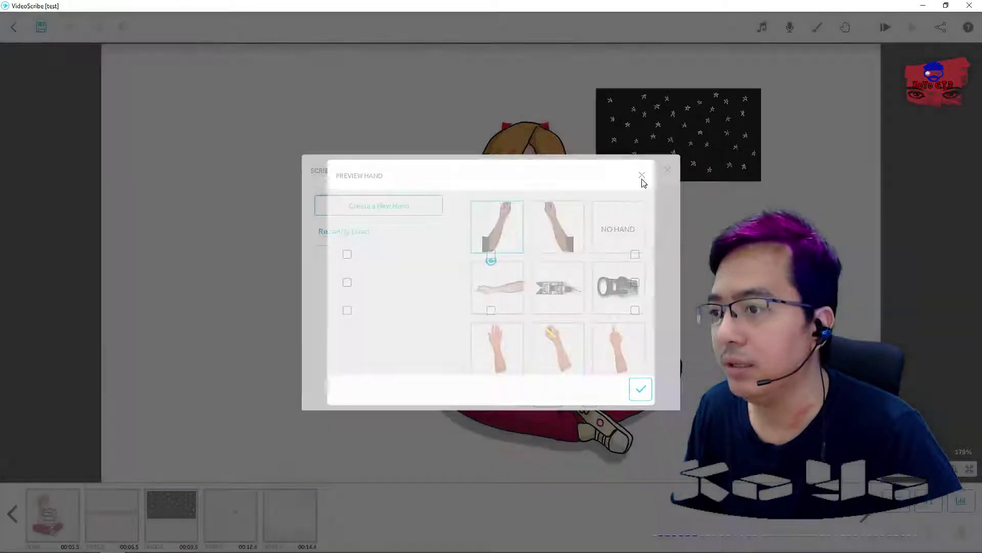
{"action": "left_click", "coordinate": [392, 211]}
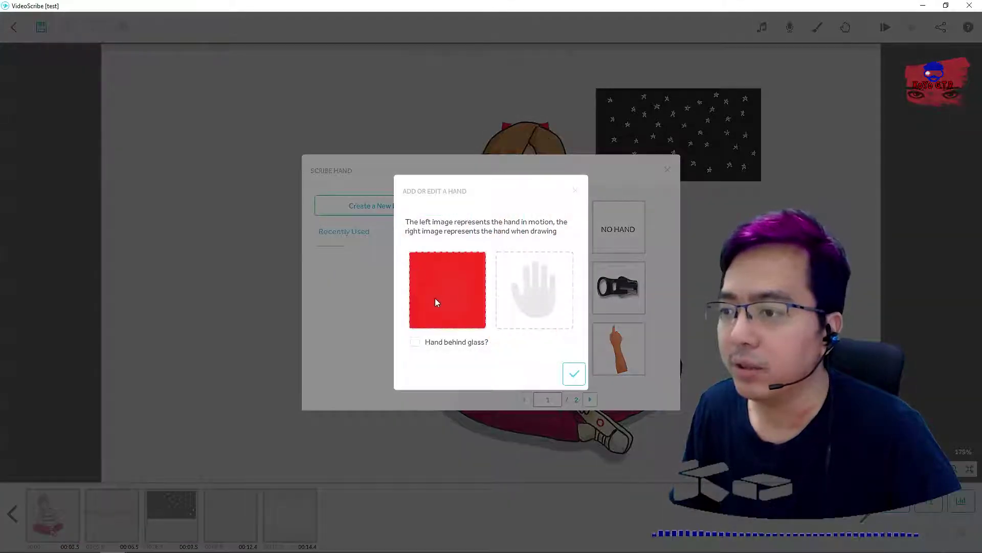
{"action": "left_click", "coordinate": [577, 193]}
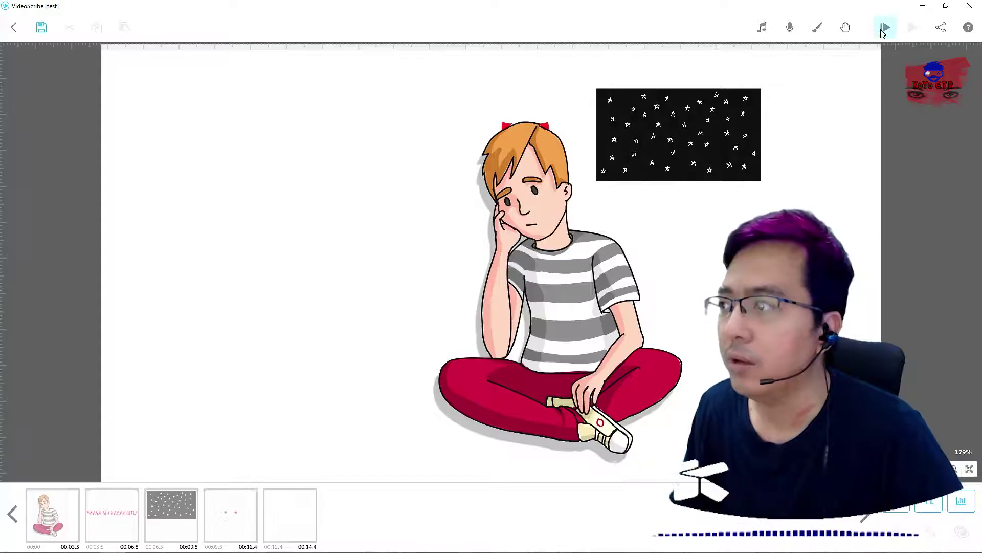
Select the text element and the sitting boy element in turn, and preview the scribe from the start, stopping the playback
{"action": "left_click", "coordinate": [99, 511]}
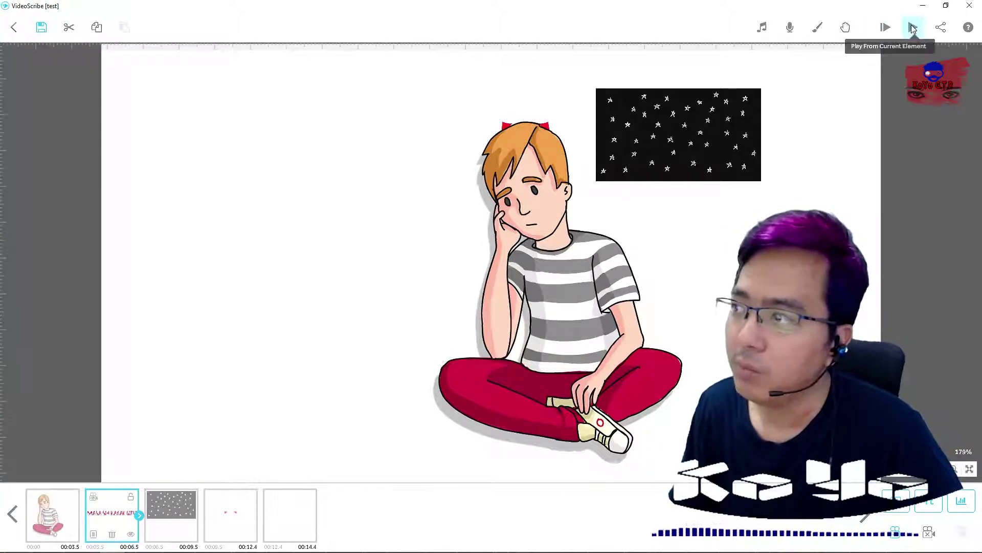
{"action": "left_click", "coordinate": [51, 505]}
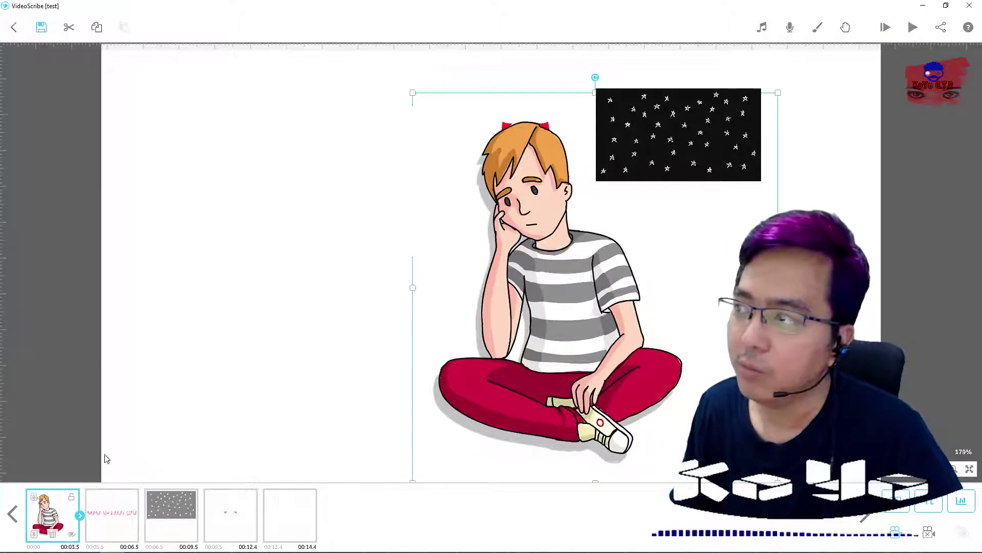
{"action": "left_click", "coordinate": [885, 29]}
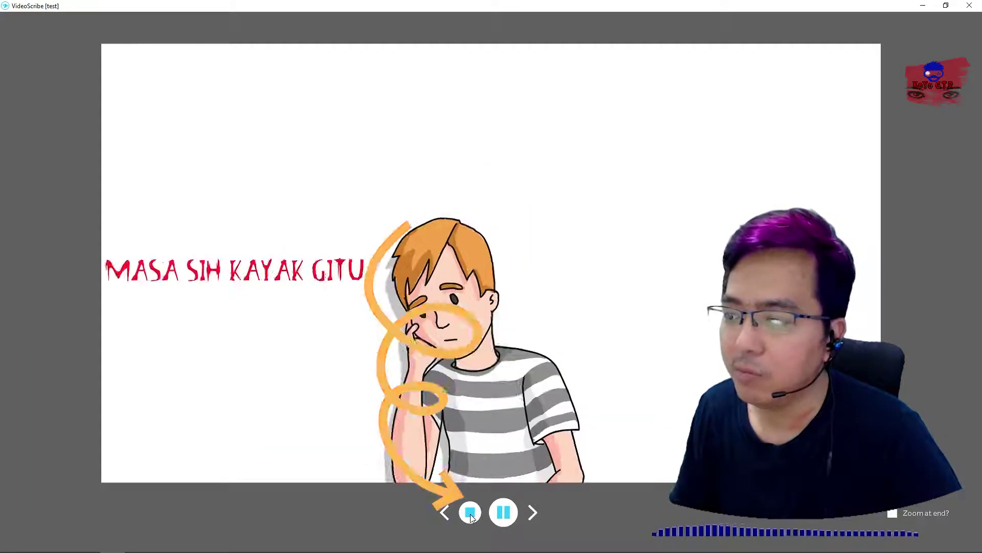
{"action": "left_click", "coordinate": [470, 513]}
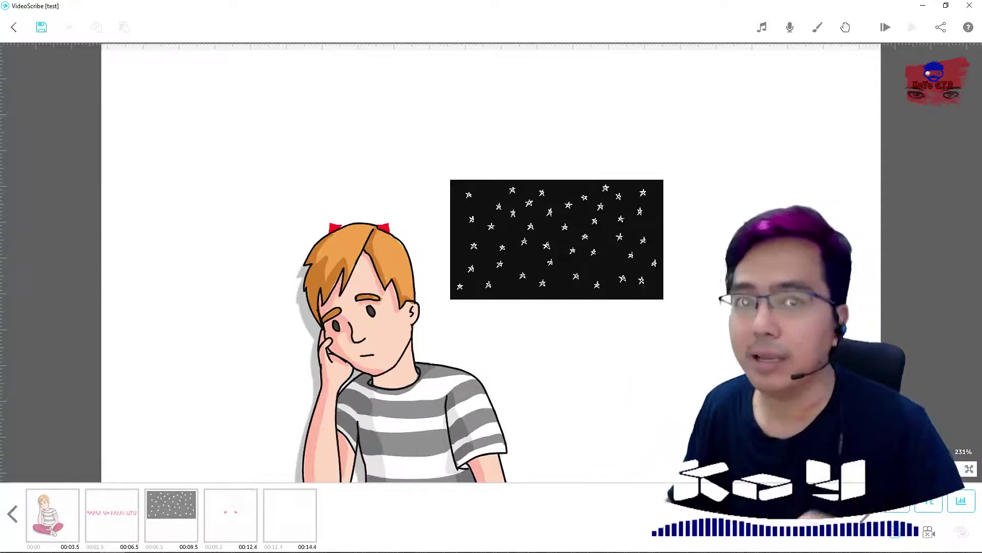
Open the scribe's video file export settings and review the available formats, keeping Quicktime MOV
{"action": "left_click", "coordinate": [941, 28]}
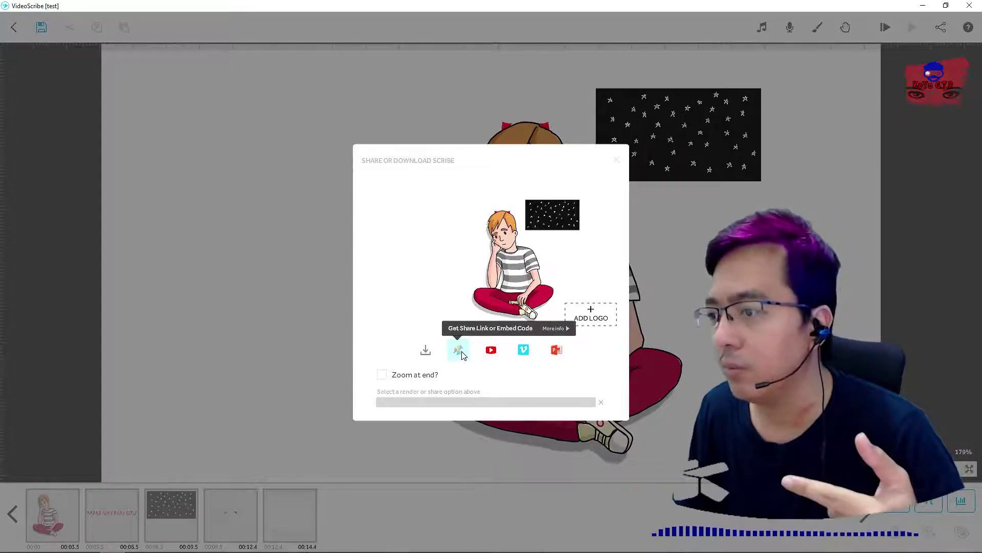
{"action": "left_click", "coordinate": [427, 352]}
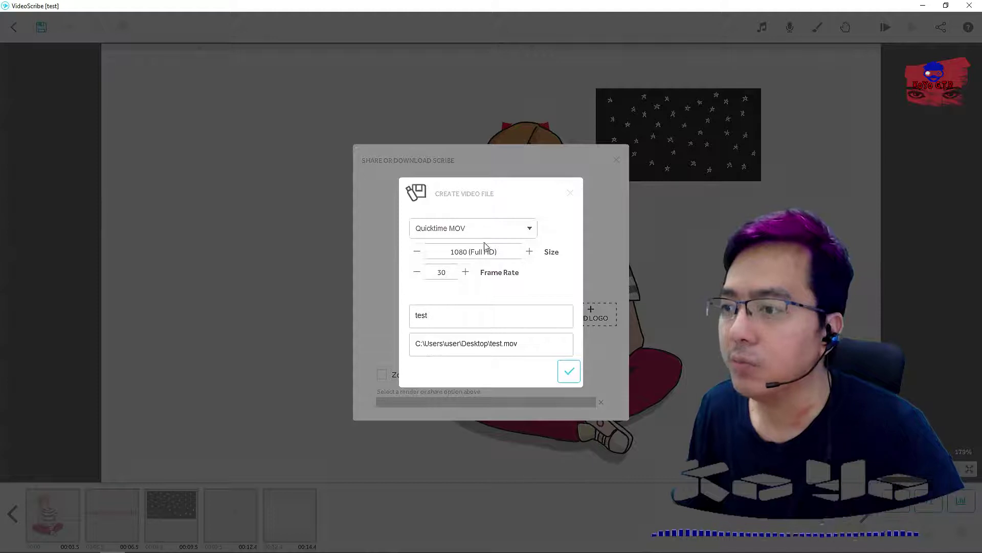
{"action": "left_click", "coordinate": [501, 229]}
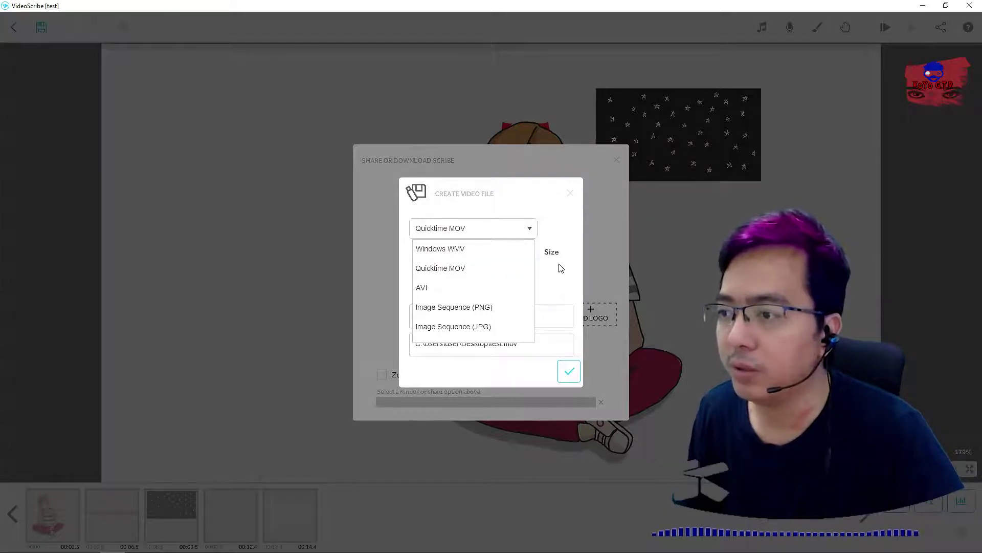
{"action": "left_click", "coordinate": [530, 229]}
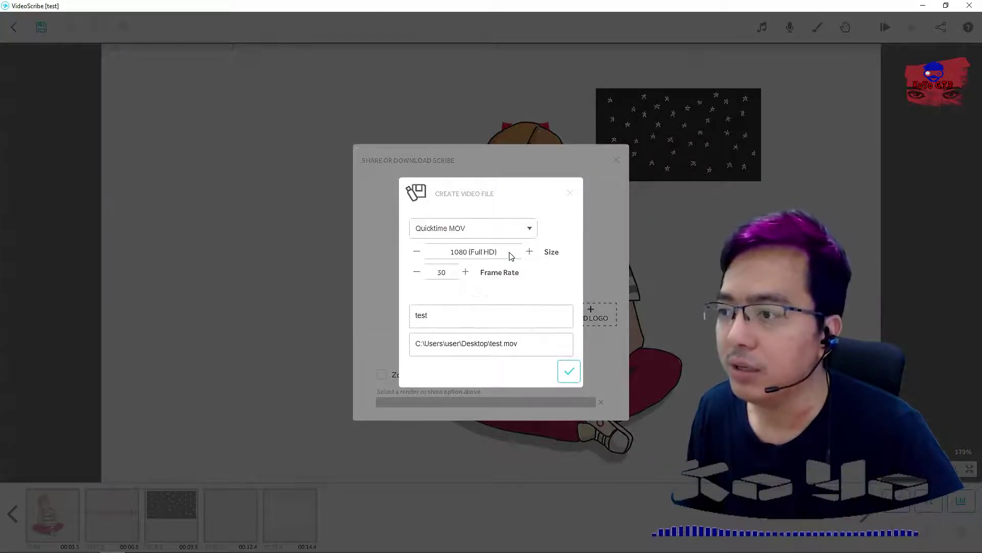
Cycle through the export size options back to 1080 (Full HD), and leave the export and share settings without rendering
{"action": "left_click", "coordinate": [529, 255]}
{"action": "left_click", "coordinate": [529, 254]}
{"action": "left_click", "coordinate": [530, 254]}
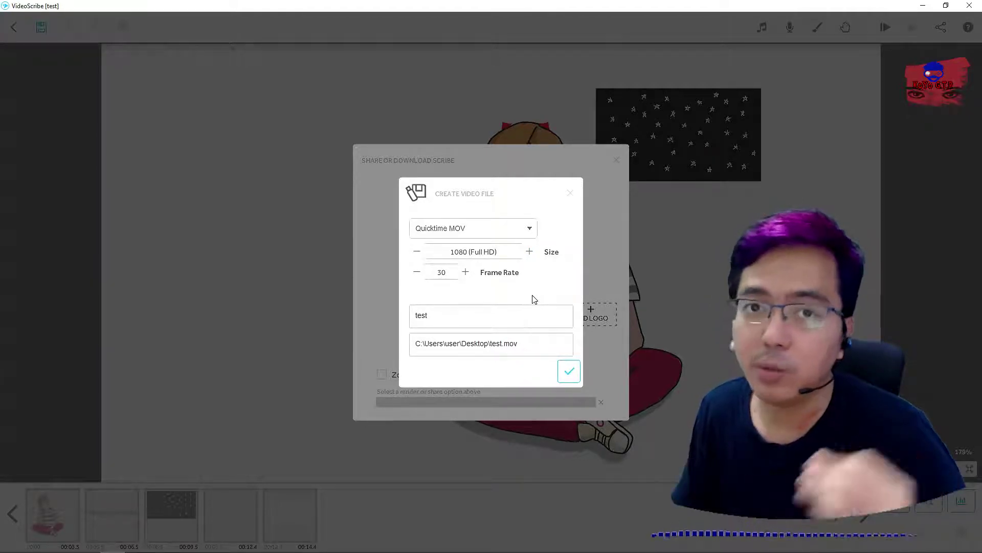
{"action": "left_click", "coordinate": [529, 253]}
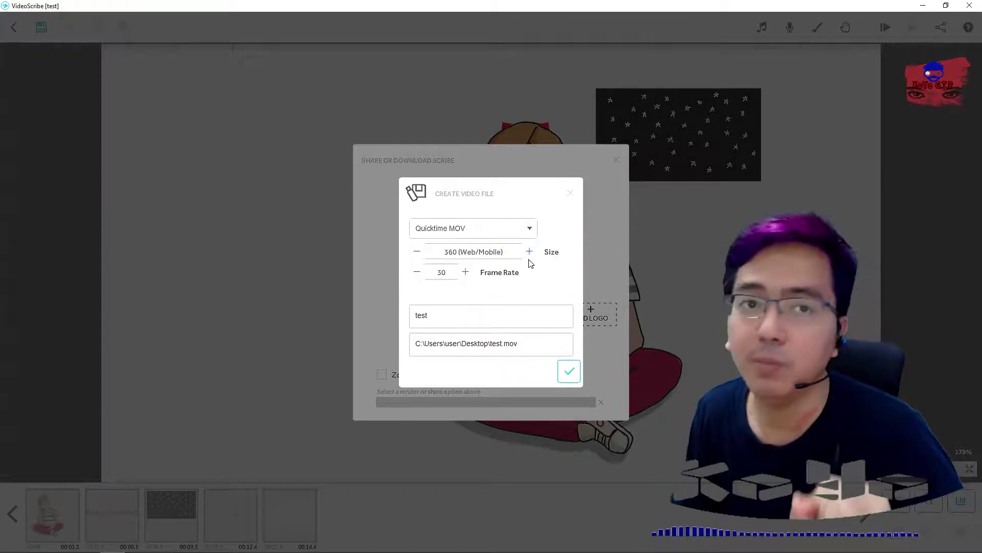
{"action": "left_click", "coordinate": [529, 253]}
{"action": "left_click", "coordinate": [531, 252]}
{"action": "left_click", "coordinate": [530, 253]}
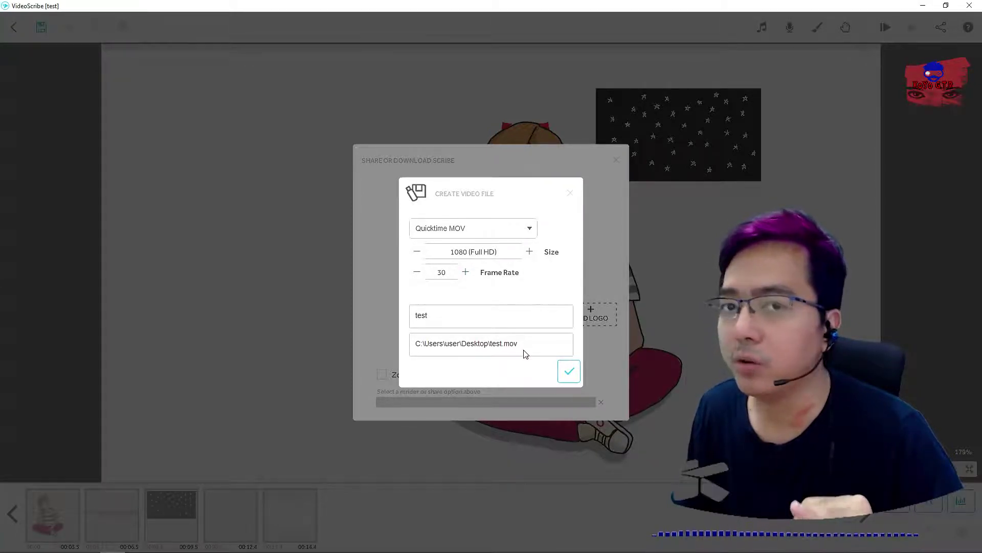
{"action": "left_click", "coordinate": [571, 195]}
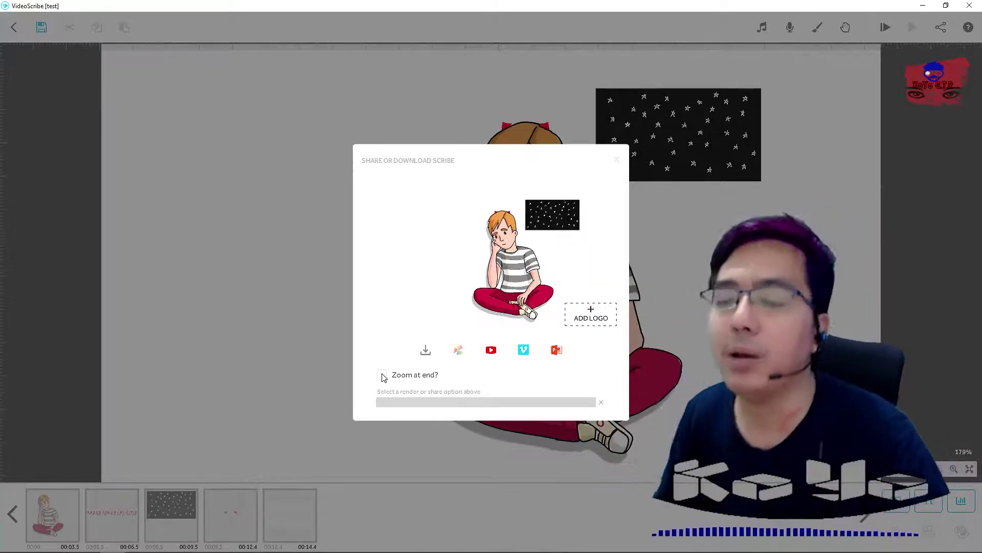
{"action": "left_click", "coordinate": [617, 160]}
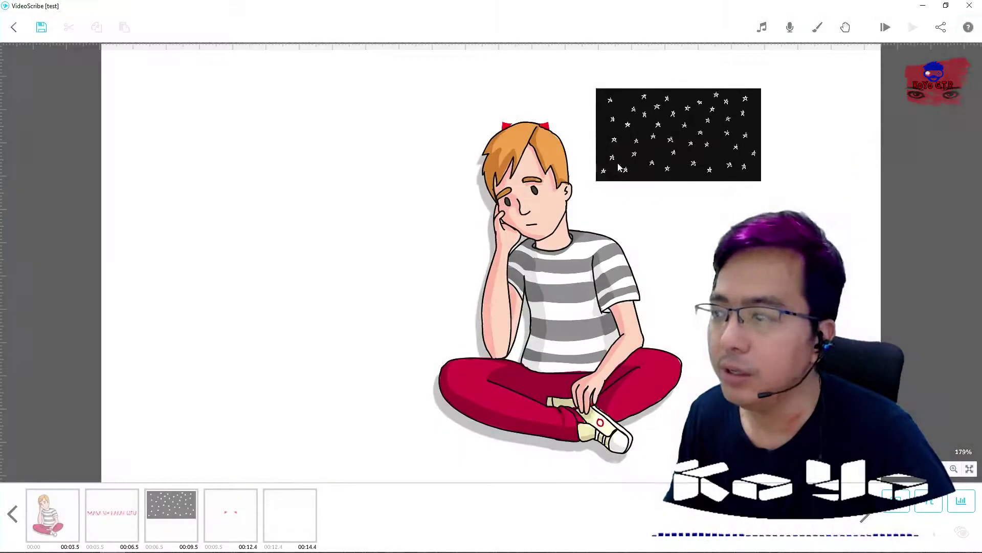
Check the help option and return to the canvas
{"action": "left_click", "coordinate": [968, 27]}
{"action": "left_click", "coordinate": [675, 195]}
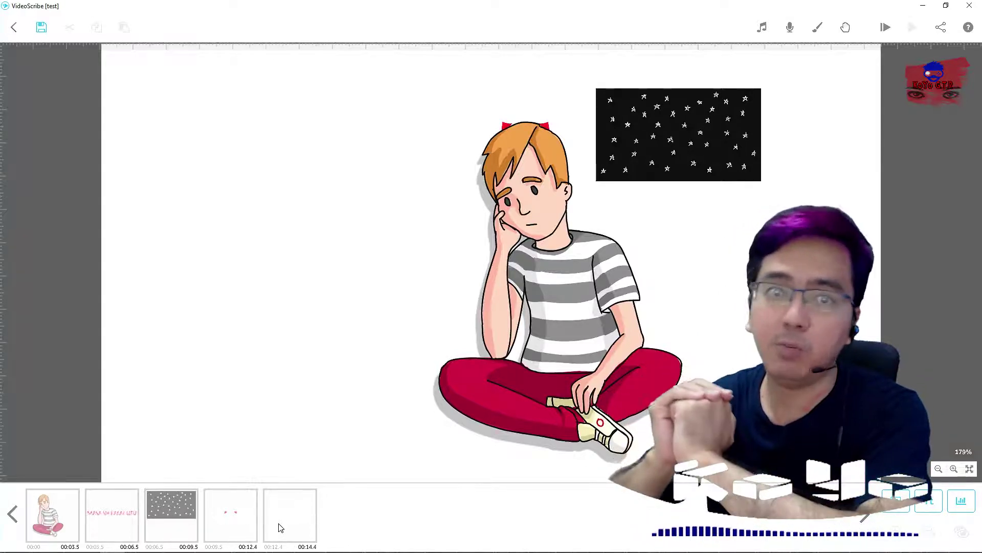
Select the sitting boy element and pan the canvas horizontally and vertically in small increments around it
{"action": "left_click", "coordinate": [40, 507]}
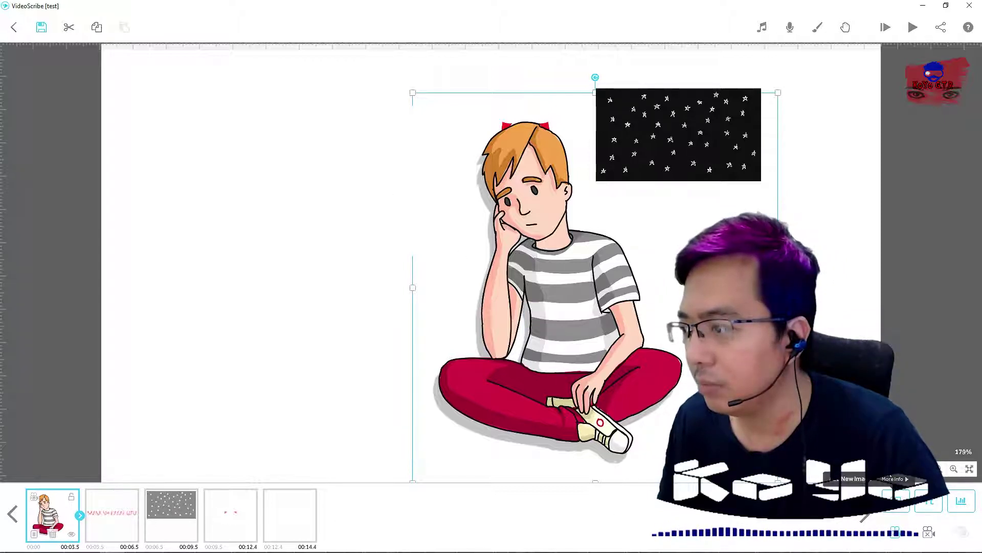
{"action": "key", "text": "Left"}
{"action": "key", "text": "Left"}
{"action": "key", "text": "Left"}
{"action": "key", "text": "Left"}
{"action": "key", "text": "Left"}
{"action": "key", "text": "Left"}
{"action": "key", "text": "Left"}
{"action": "key", "text": "Left"}
{"action": "key", "text": "Left"}
{"action": "key", "text": "Left"}
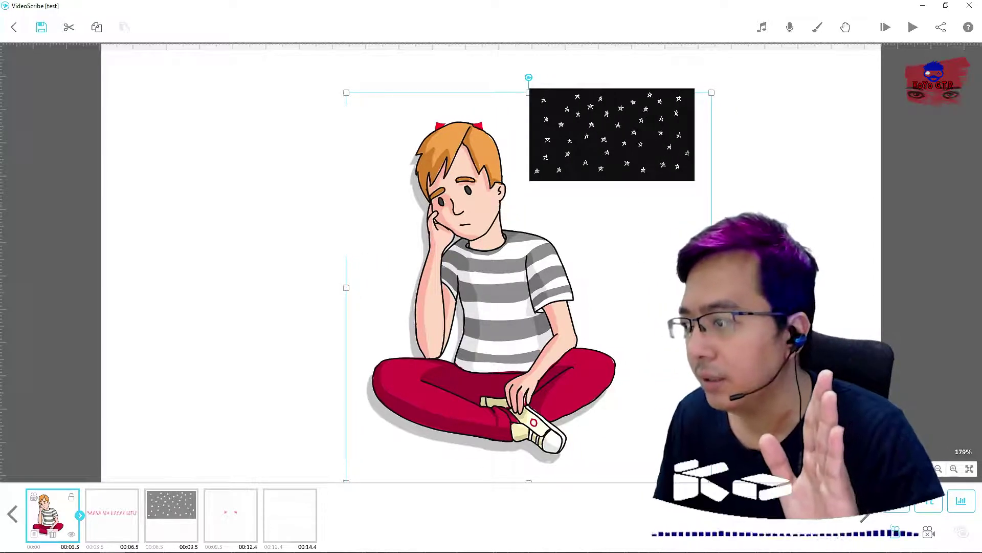
{"action": "key", "text": "Up"}
{"action": "key", "text": "Up"}
{"action": "key", "text": "Up"}
{"action": "key", "text": "Up"}
{"action": "key", "text": "Down"}
{"action": "key", "text": "Down"}
{"action": "key", "text": "Down"}
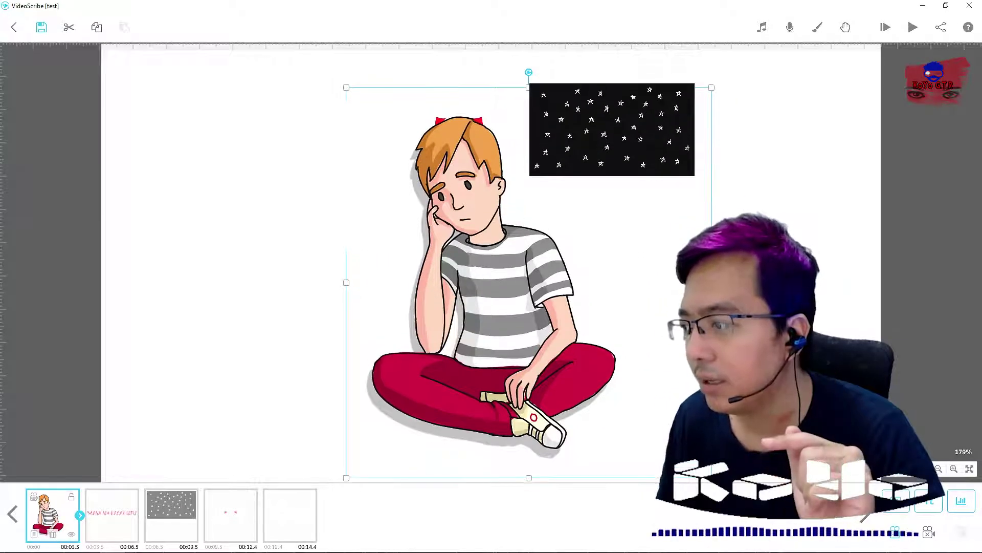
{"action": "key", "text": "Right"}
{"action": "key", "text": "Right"}
{"action": "key", "text": "Right"}
Zoom the canvas out and back in around the sitting boy, and fit the view to the screen
{"action": "left_click", "coordinate": [939, 470]}
{"action": "left_click", "coordinate": [939, 469]}
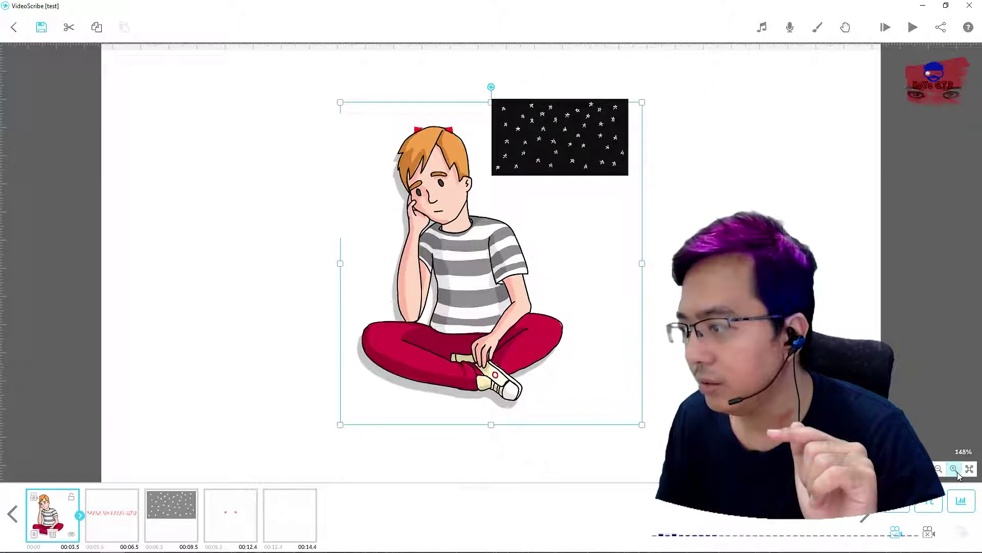
{"action": "left_click", "coordinate": [956, 470]}
{"action": "left_click", "coordinate": [955, 469]}
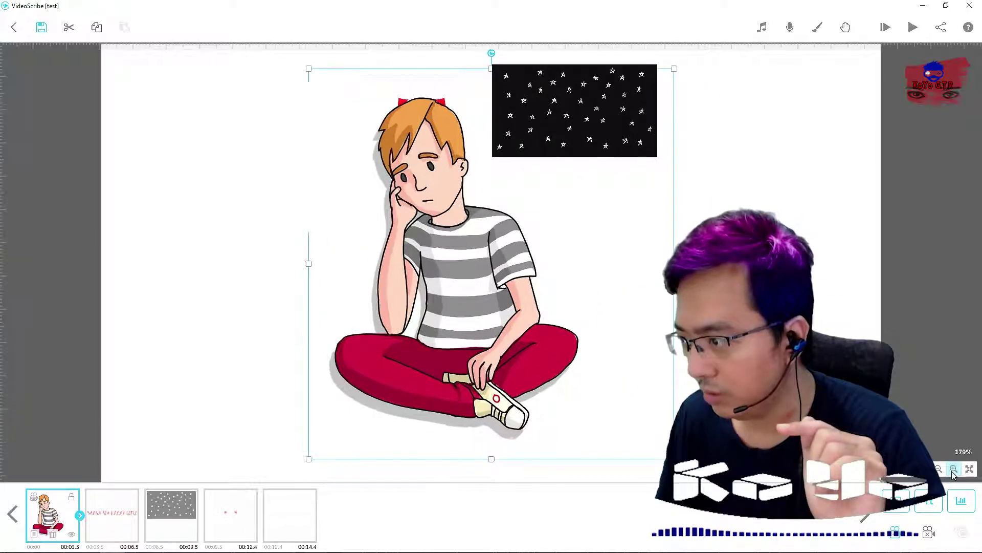
{"action": "left_click", "coordinate": [954, 469]}
{"action": "left_click", "coordinate": [971, 470]}
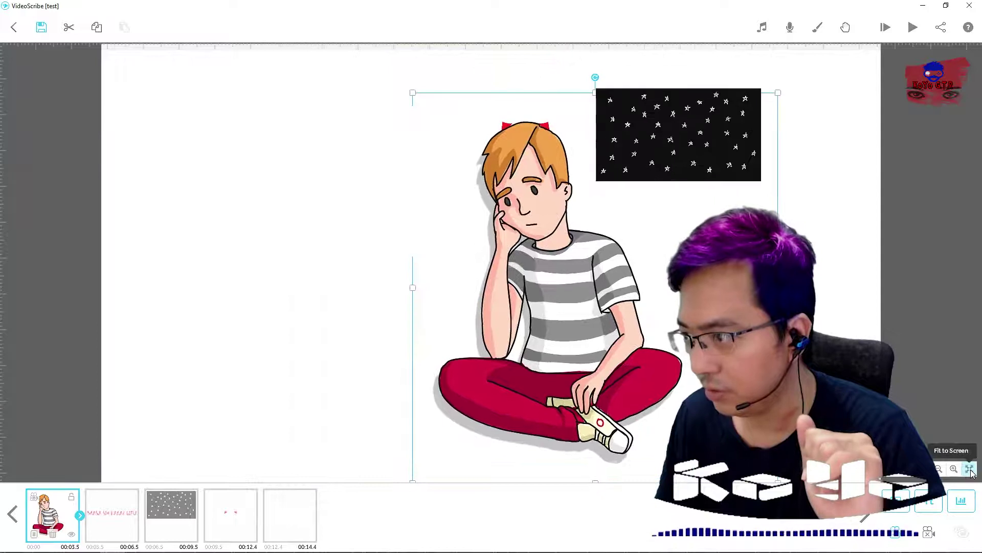
Deselect the sitting boy, pan the canvas freely by its empty area, and zoom the view in and out
{"action": "left_click", "coordinate": [314, 391]}
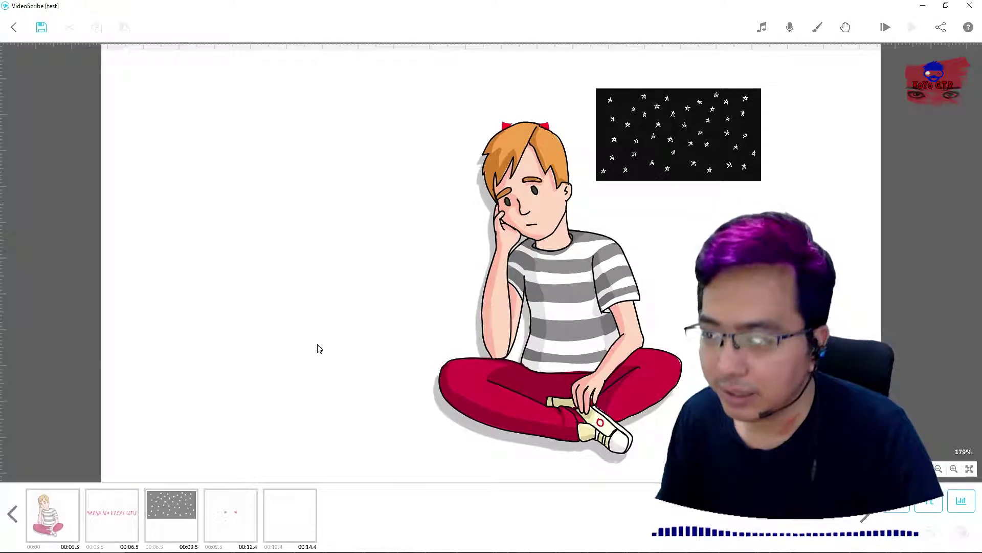
{"action": "left_click_drag", "start_coordinate": [317, 346], "coordinate": [275, 336]}
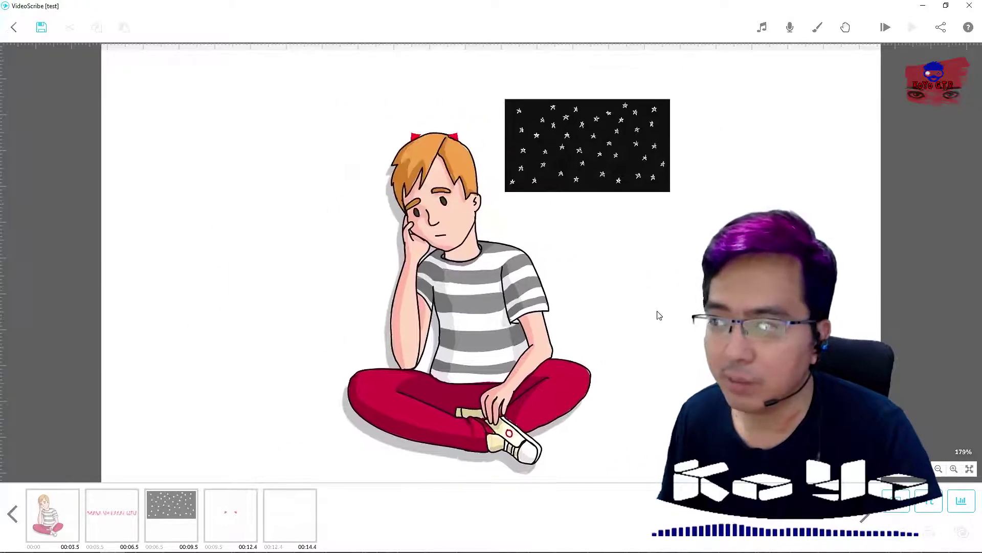
{"action": "left_click_drag", "start_coordinate": [677, 301], "coordinate": [714, 305]}
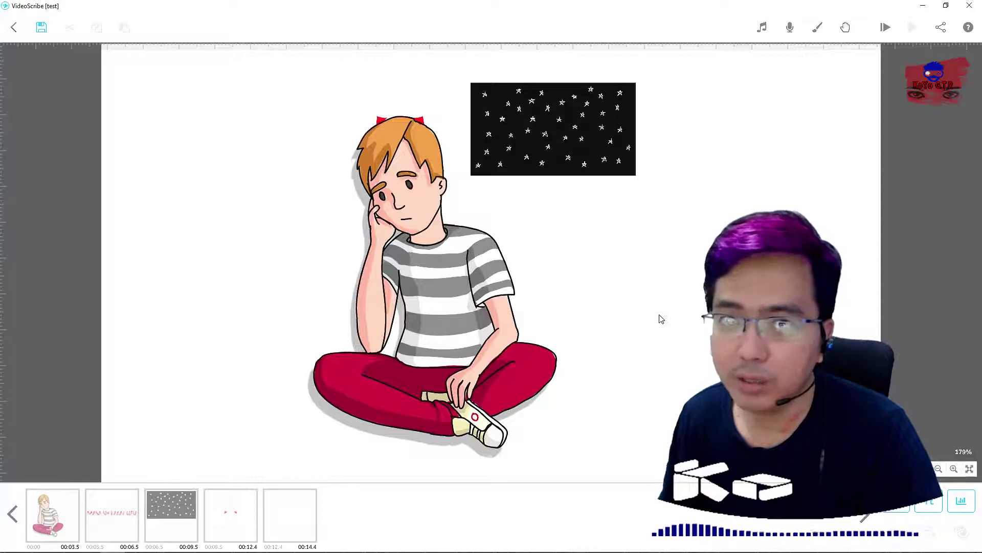
{"action": "scroll", "coordinate": [660, 319], "scroll_direction": "up", "scroll_amount": 2}
{"action": "scroll", "coordinate": [661, 320], "scroll_direction": "down", "scroll_amount": 3}
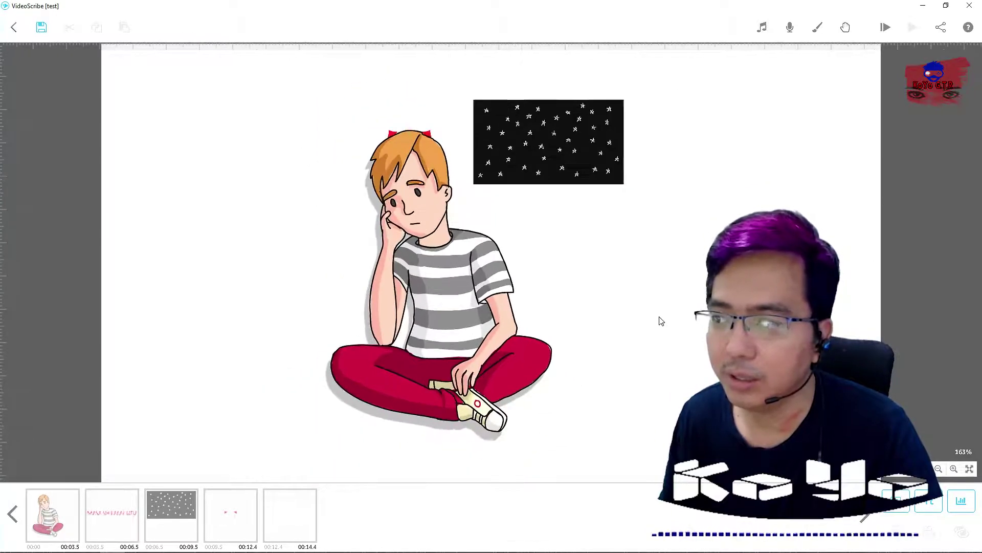
Hide the black starry rectangle element from the canvas
{"action": "left_click", "coordinate": [57, 515]}
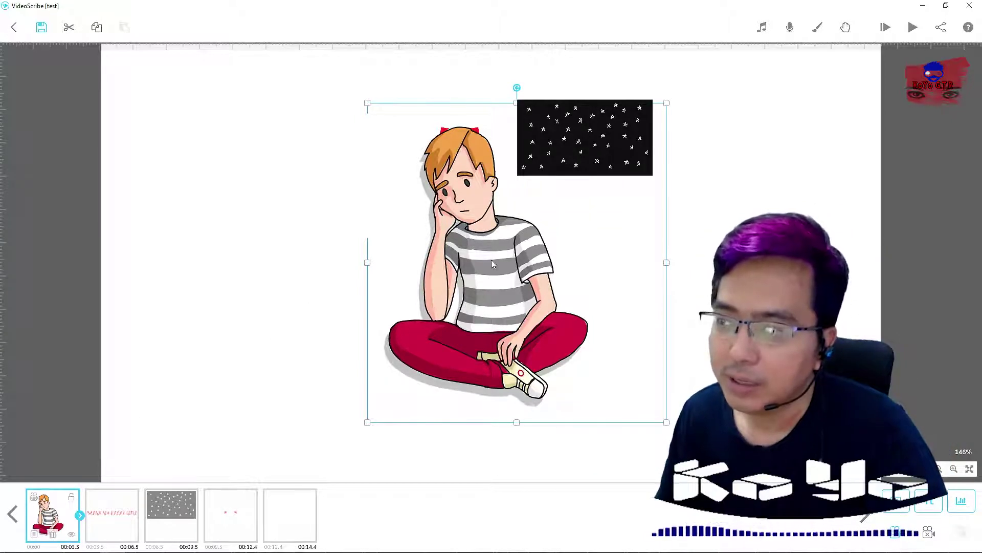
{"action": "left_click", "coordinate": [160, 510]}
{"action": "left_click", "coordinate": [190, 535]}
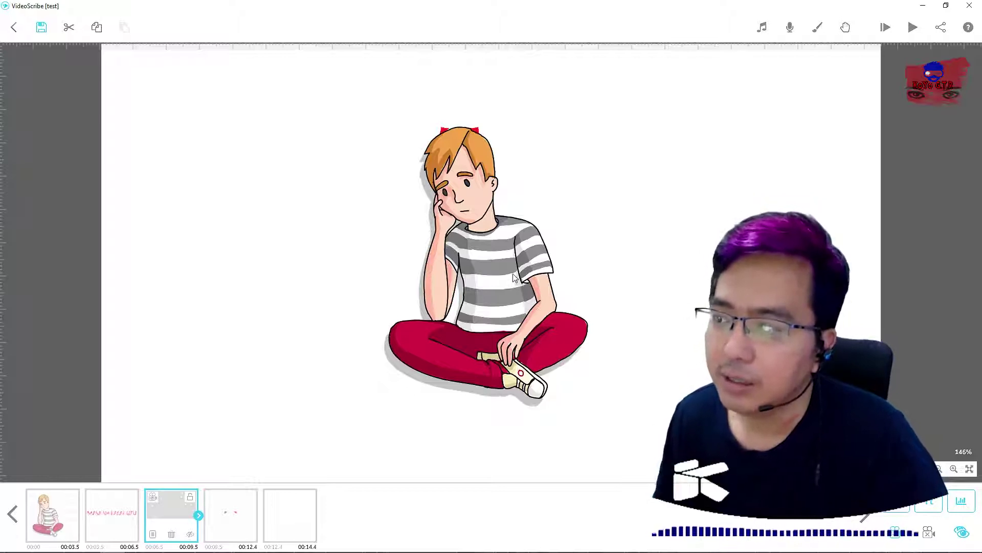
View the sitting boy element's camera position and select the element again
{"action": "left_click", "coordinate": [53, 514]}
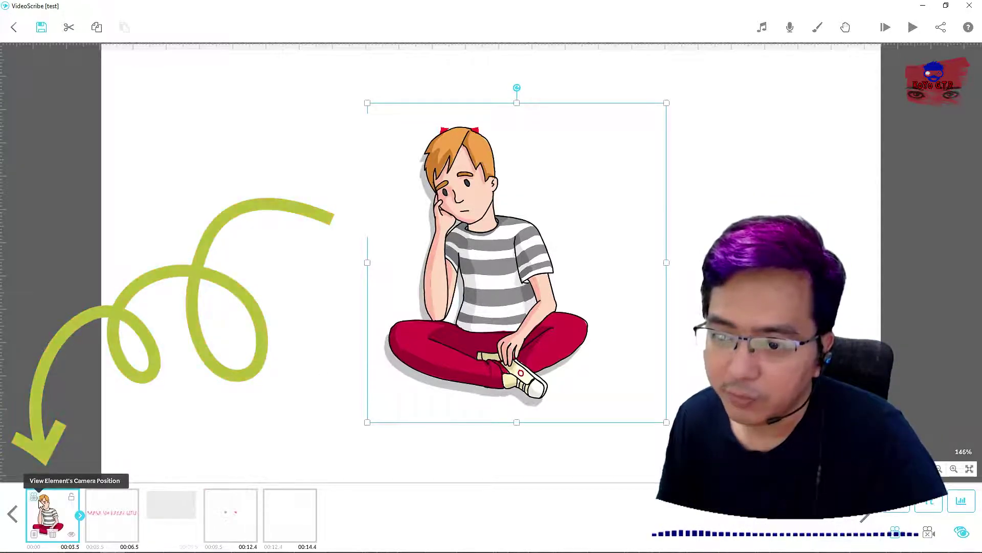
{"action": "left_click", "coordinate": [34, 502]}
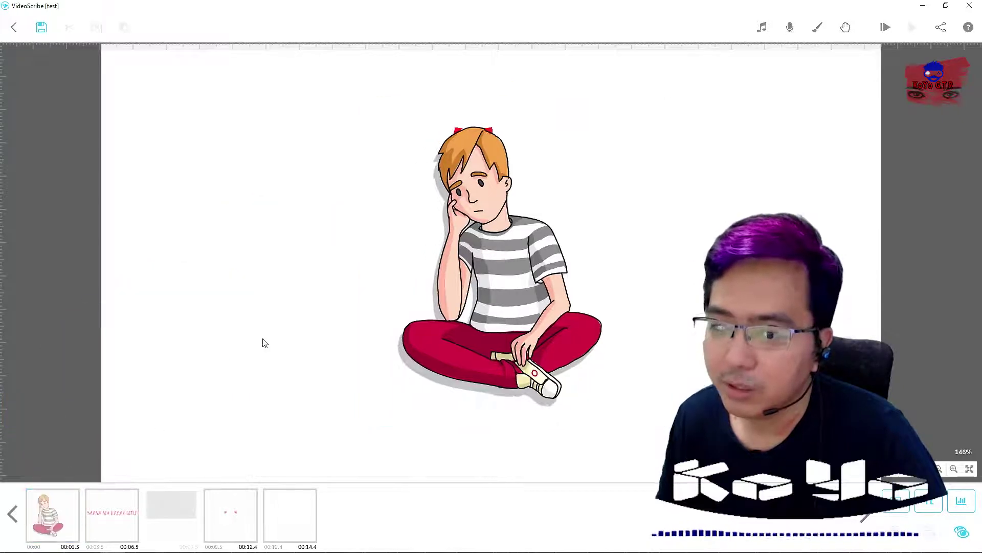
{"action": "left_click", "coordinate": [49, 514]}
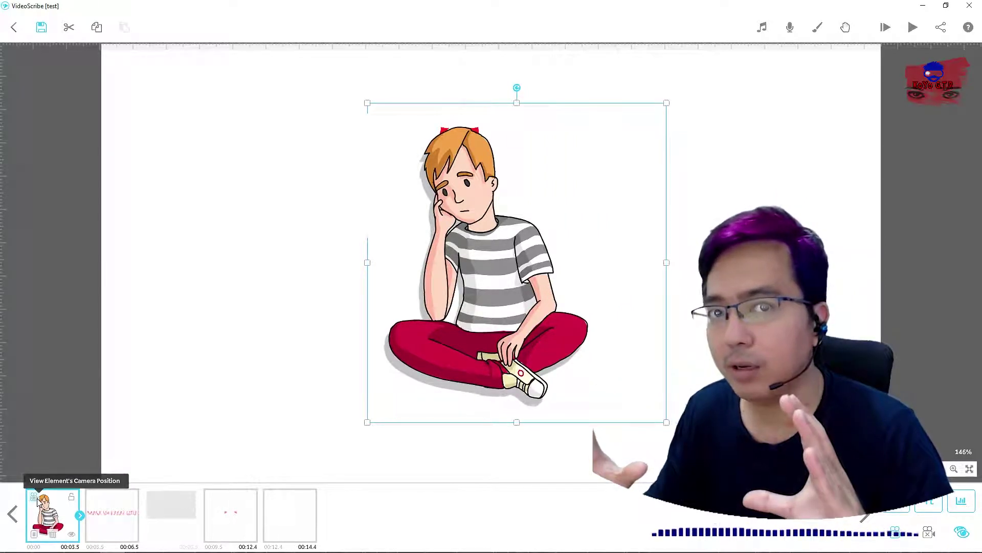
Try the sitting boy element's lock and visibility toggles, leaving it unlocked and visible
{"action": "left_click", "coordinate": [72, 497]}
{"action": "left_click", "coordinate": [73, 497]}
{"action": "left_click", "coordinate": [73, 497]}
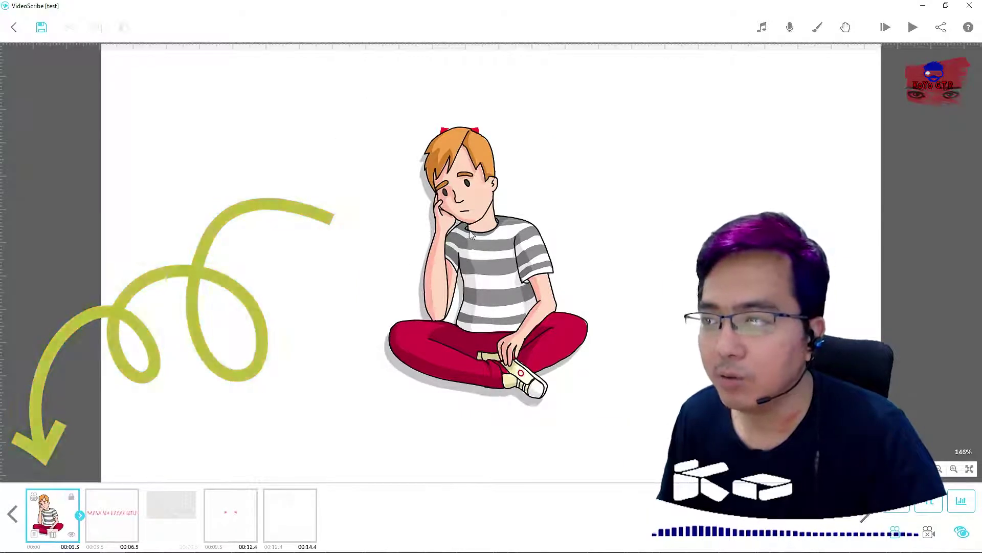
{"action": "left_click", "coordinate": [70, 501]}
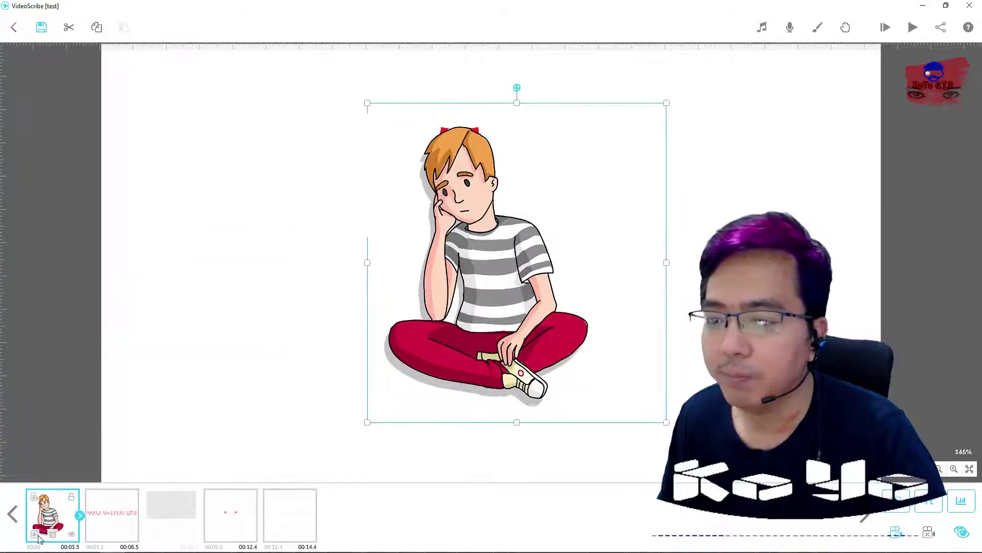
{"action": "left_click", "coordinate": [72, 534]}
{"action": "left_click", "coordinate": [72, 535]}
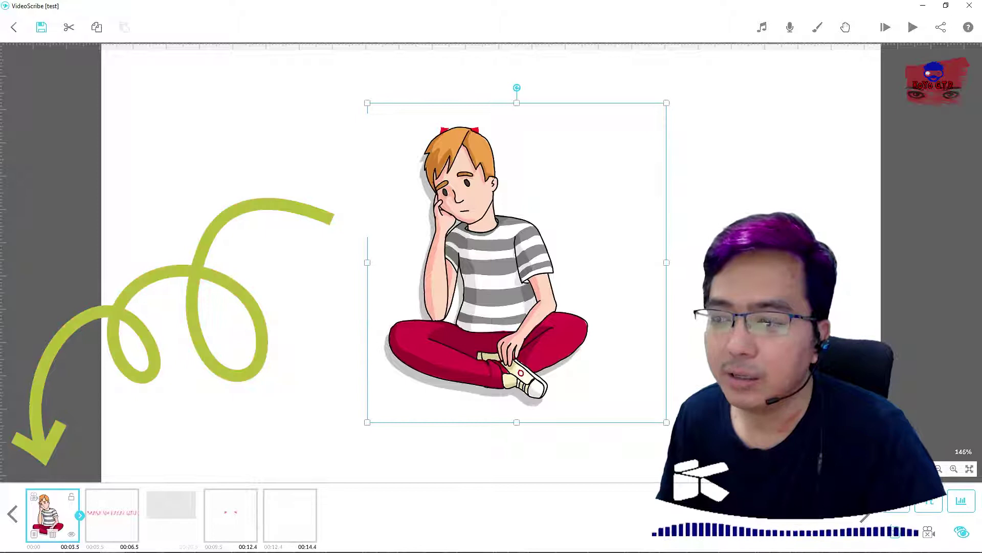
Browse the Arrows and Buildings images and replace the sitting boy's image with the coloured temple on page 2 of Buildings
{"action": "left_click", "coordinate": [34, 534]}
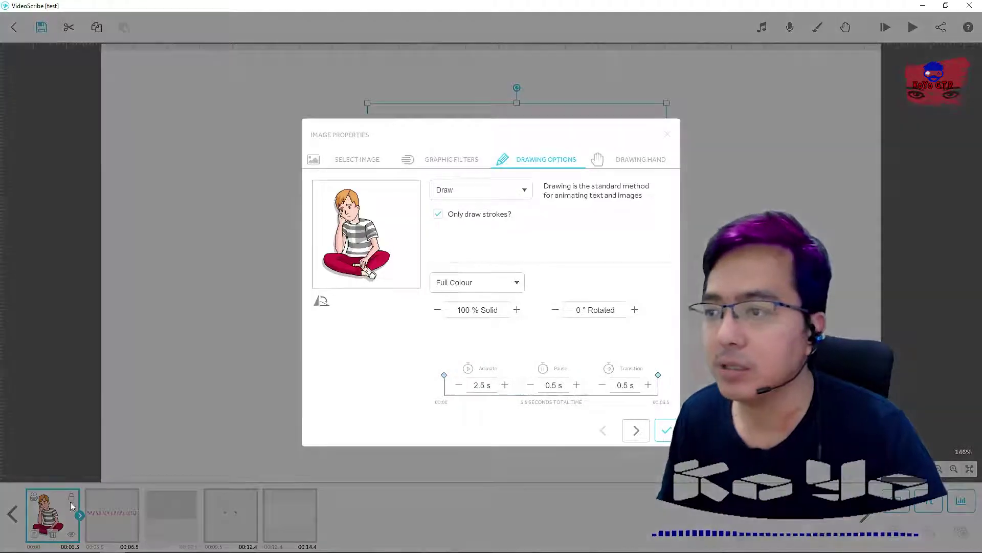
{"action": "left_click", "coordinate": [374, 161]}
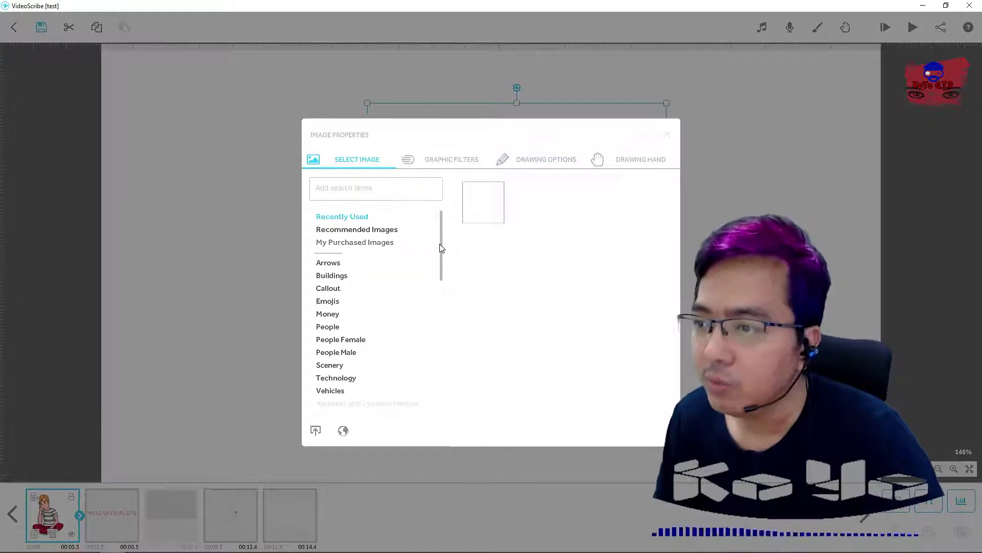
{"action": "left_click", "coordinate": [344, 264]}
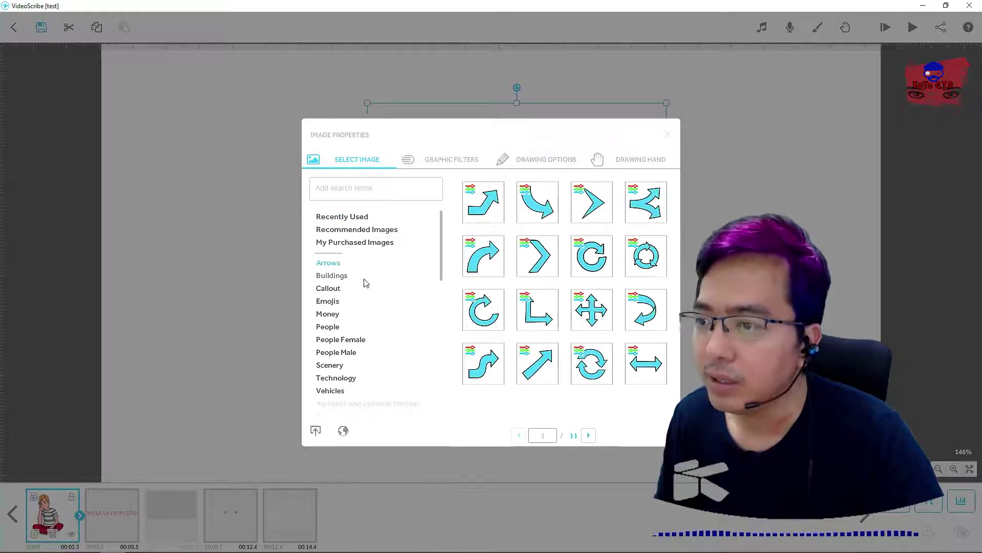
{"action": "left_click", "coordinate": [587, 435]}
{"action": "left_click", "coordinate": [587, 436]}
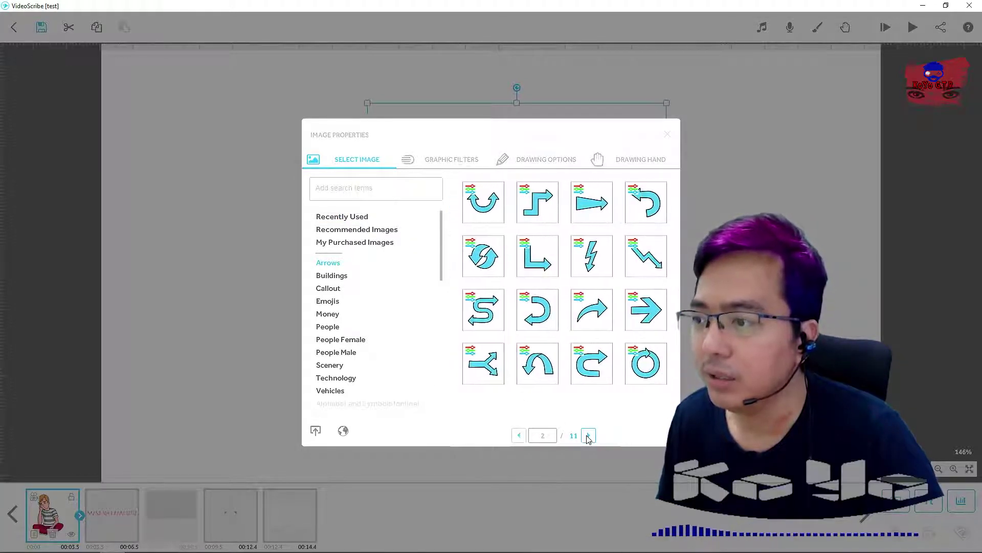
{"action": "left_click", "coordinate": [587, 436]}
{"action": "left_click", "coordinate": [332, 277]}
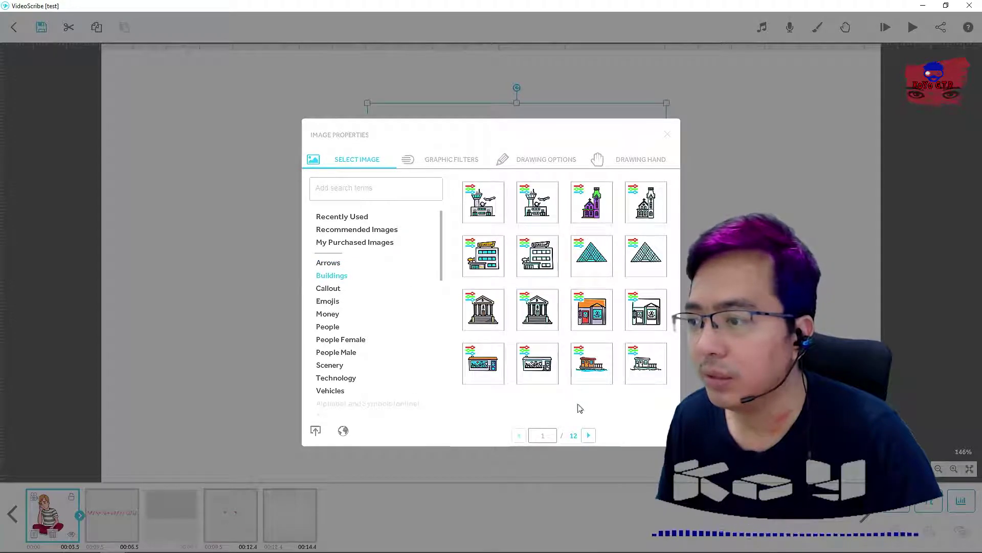
{"action": "left_click", "coordinate": [588, 436]}
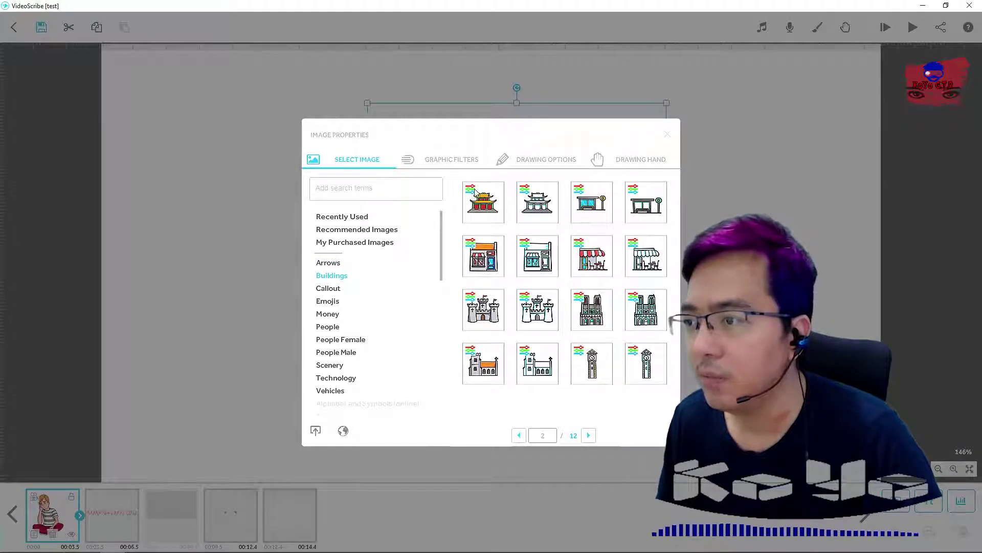
{"action": "left_click", "coordinate": [475, 203]}
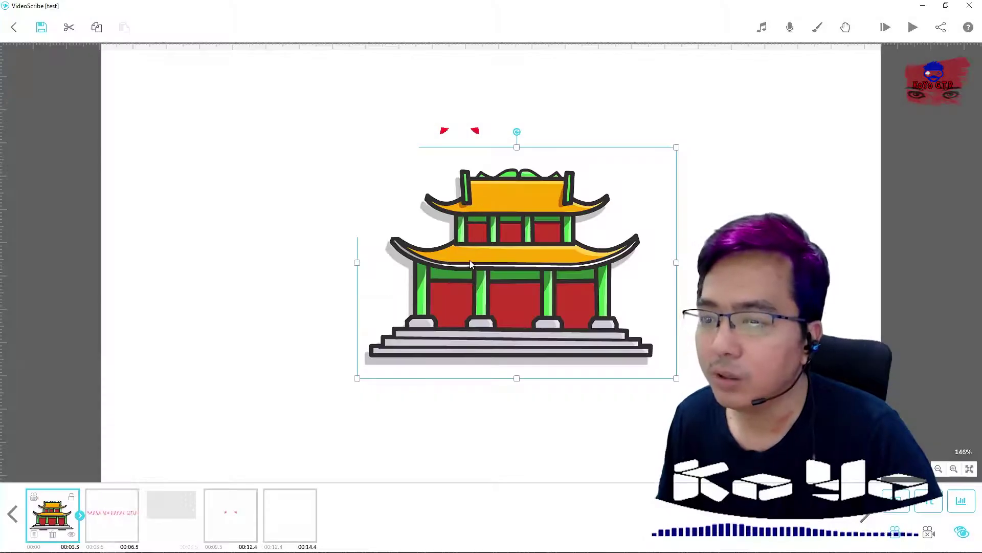
Shift the temple slightly down and to the right, and look through its image library, graphic filter and drawing settings
{"action": "left_click_drag", "start_coordinate": [470, 260], "coordinate": [496, 281]}
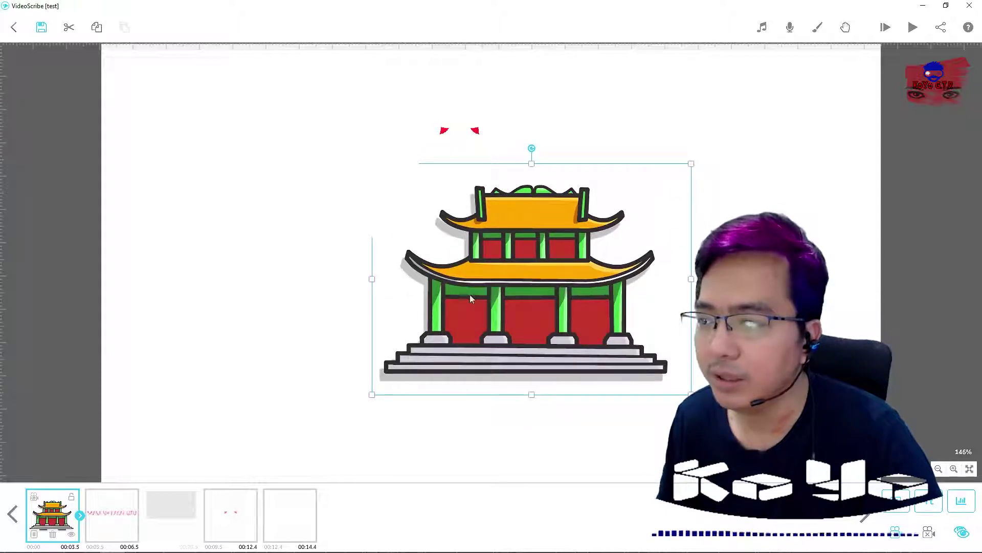
{"action": "left_click", "coordinate": [37, 535]}
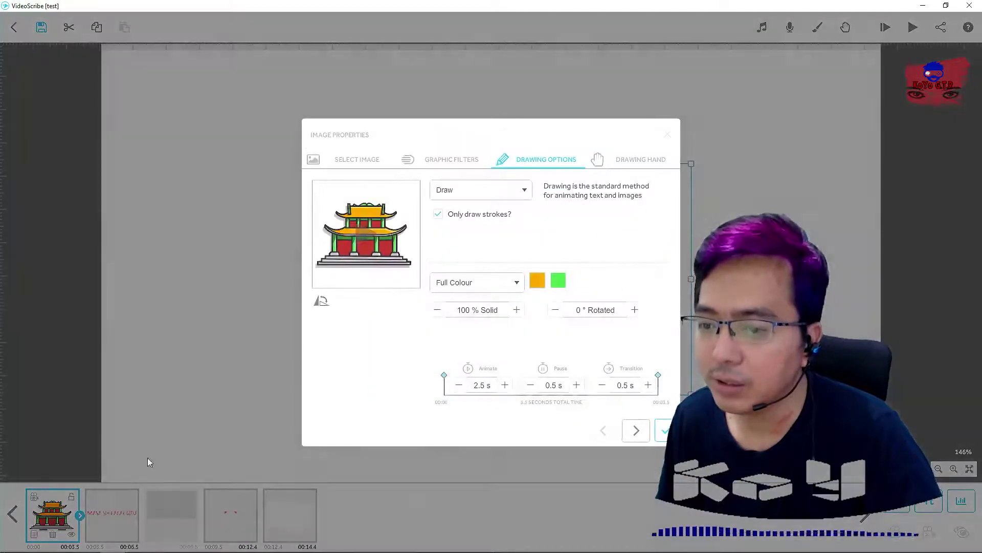
{"action": "left_click", "coordinate": [358, 159]}
{"action": "scroll", "coordinate": [369, 279], "scroll_direction": "down", "scroll_amount": 4}
{"action": "scroll", "coordinate": [368, 279], "scroll_direction": "down", "scroll_amount": 6}
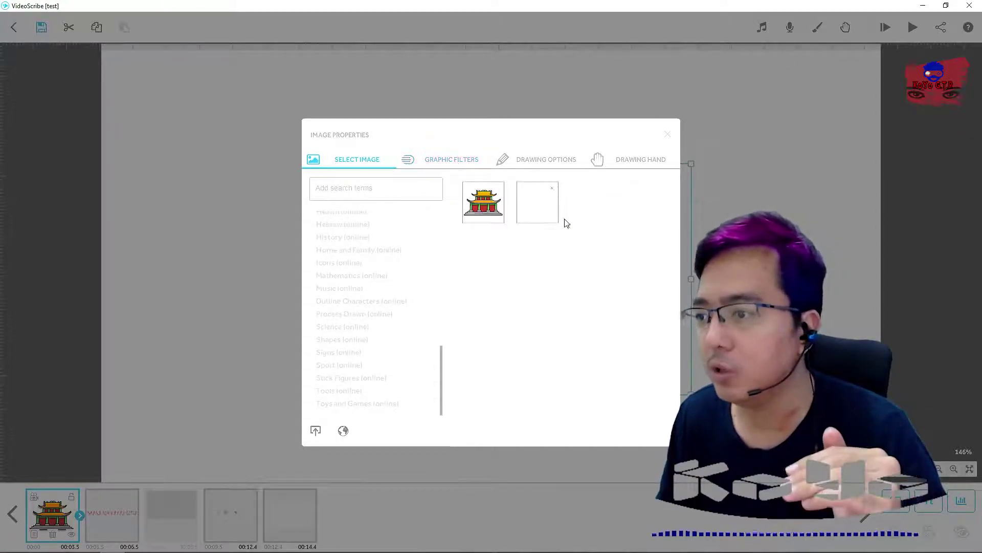
{"action": "left_click", "coordinate": [456, 161]}
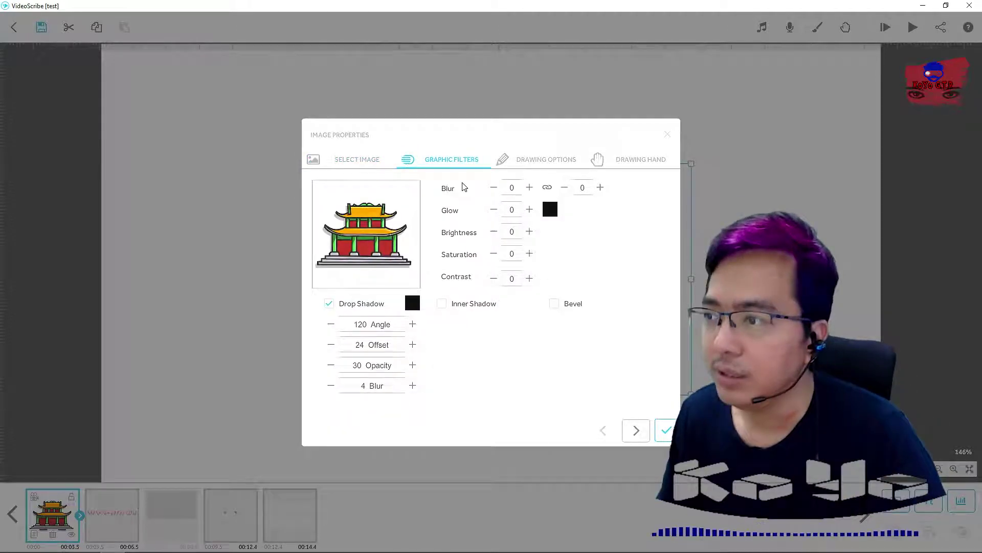
{"action": "left_click", "coordinate": [544, 161]}
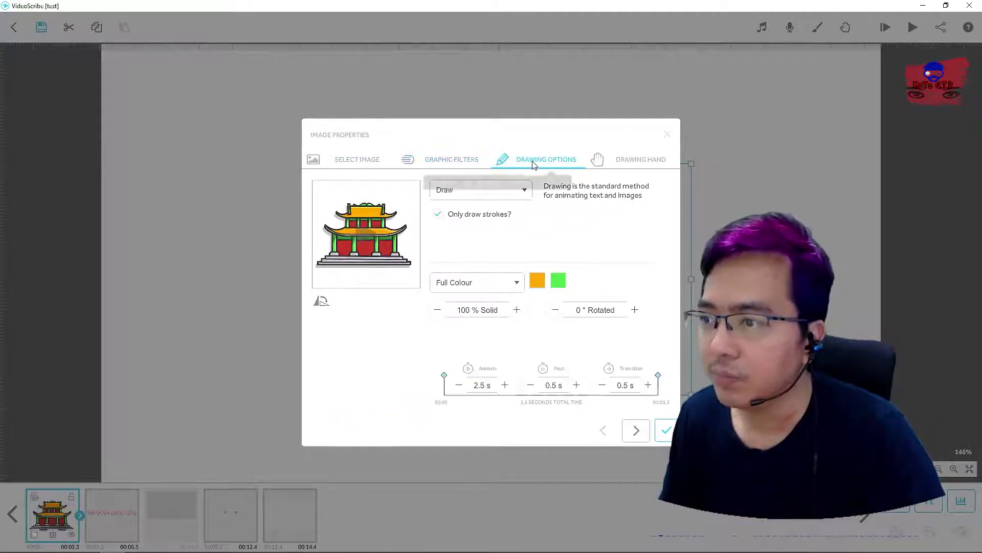
{"action": "left_click", "coordinate": [439, 162]}
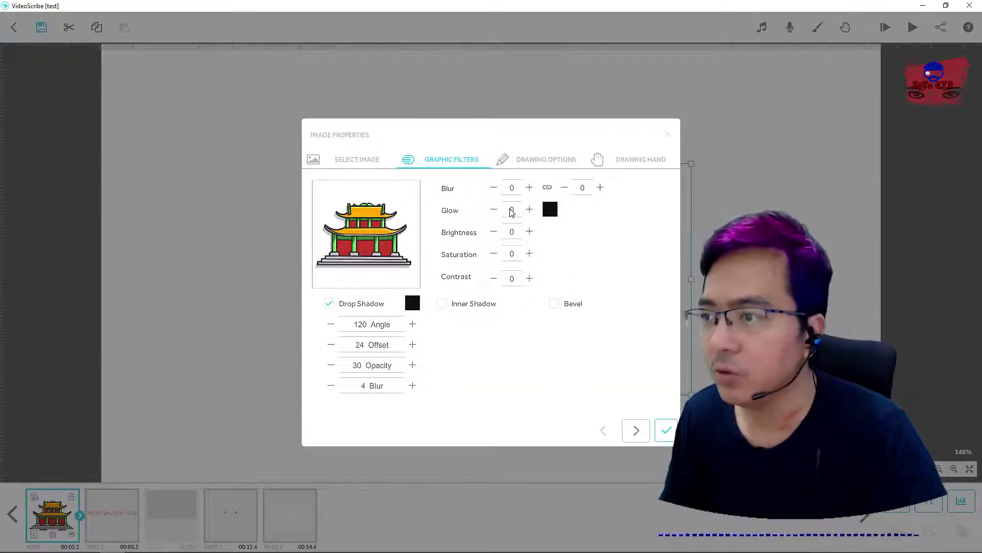
Try a blur of 4 on the temple image and return the blur to 0
{"action": "left_click", "coordinate": [530, 188]}
{"action": "left_click", "coordinate": [529, 188]}
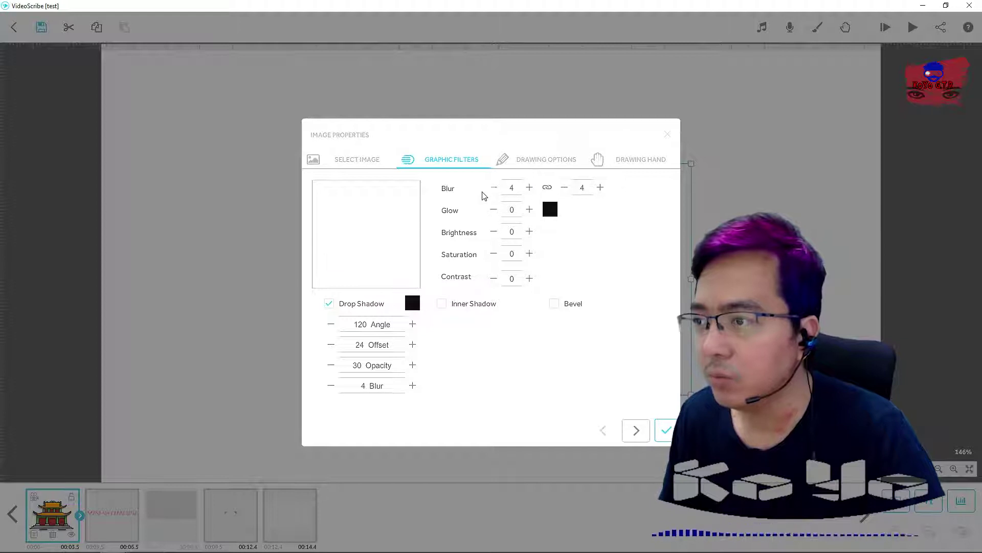
{"action": "left_click", "coordinate": [495, 188]}
{"action": "left_click", "coordinate": [494, 189]}
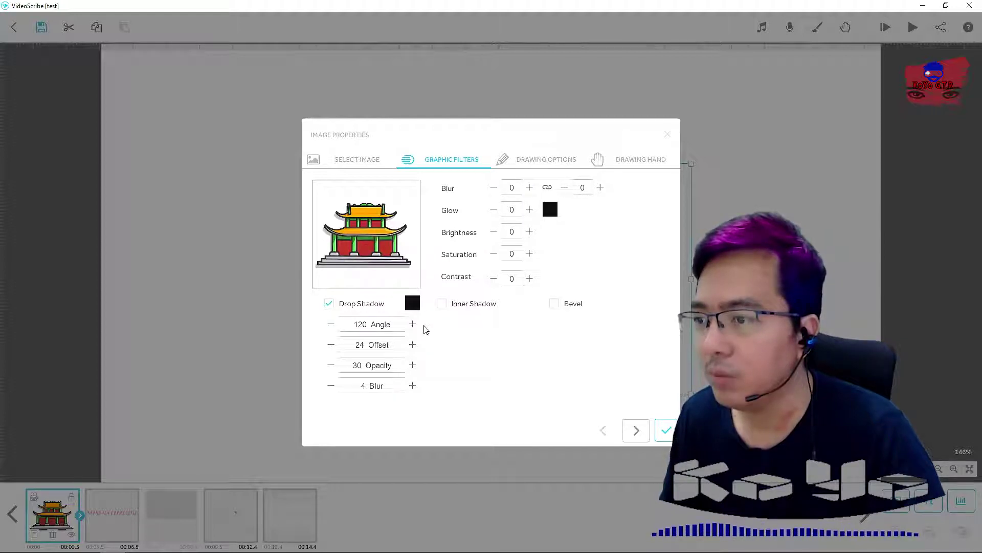
Switch the temple's drop shadow off and on again to compare the image with and without it
{"action": "left_click", "coordinate": [329, 303]}
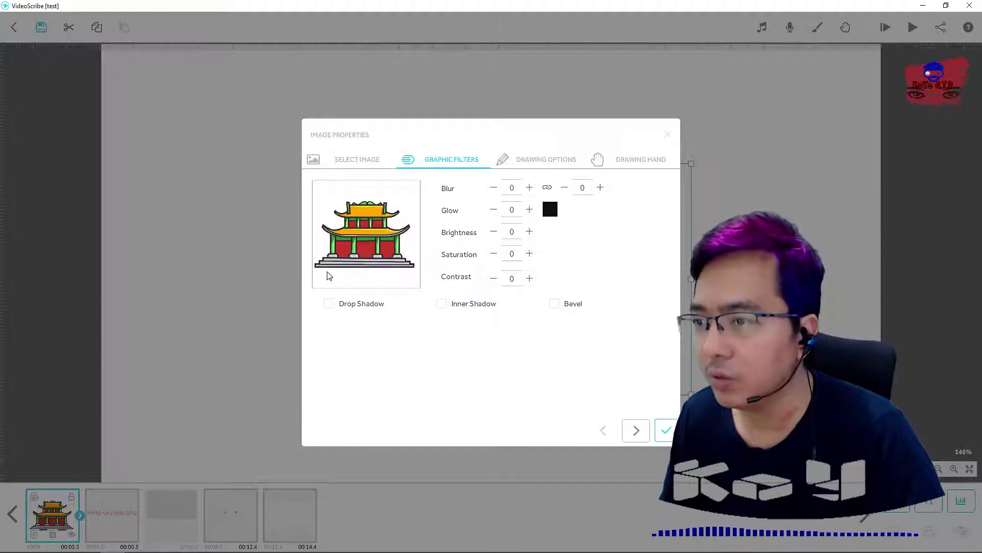
{"action": "left_click", "coordinate": [329, 304]}
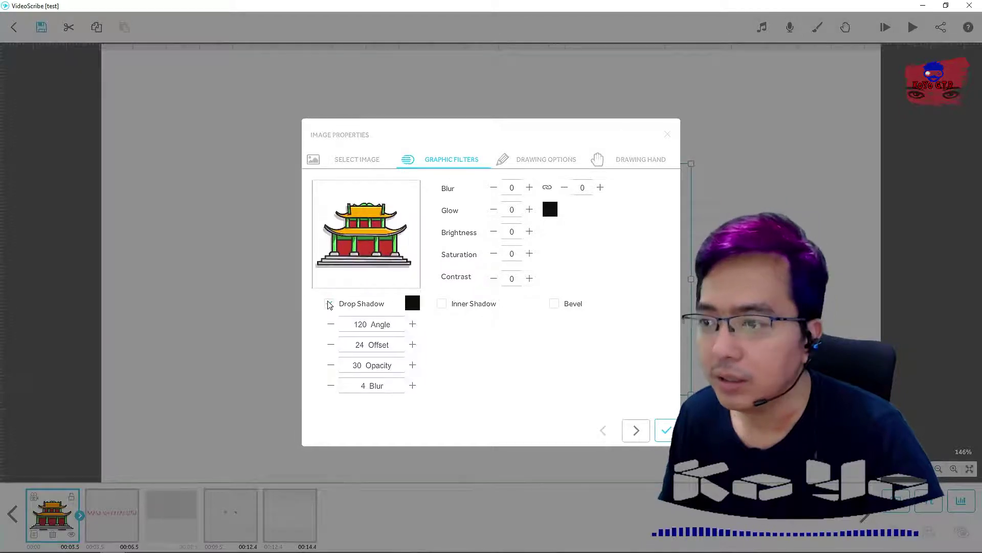
{"action": "left_click", "coordinate": [329, 303]}
{"action": "left_click", "coordinate": [329, 303]}
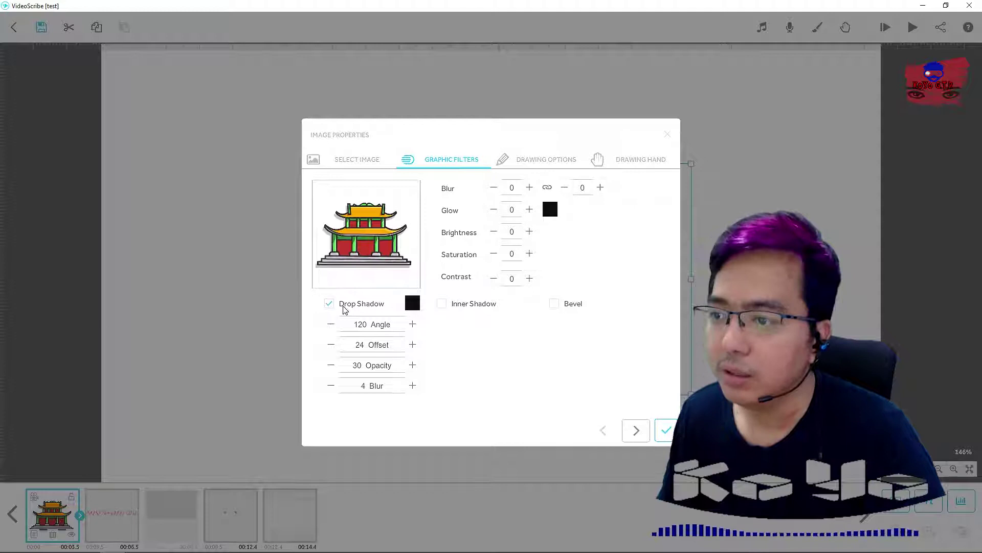
Set the temple's drop shadow angle to 240 and its colour to red
{"action": "left_click", "coordinate": [360, 326]}
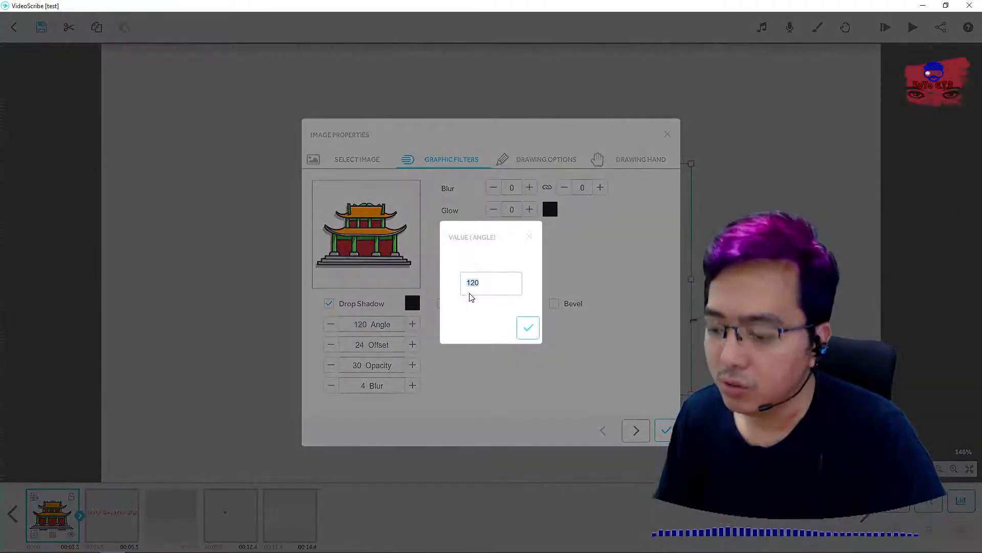
{"action": "type", "text": "240"}
{"action": "left_click", "coordinate": [528, 327]}
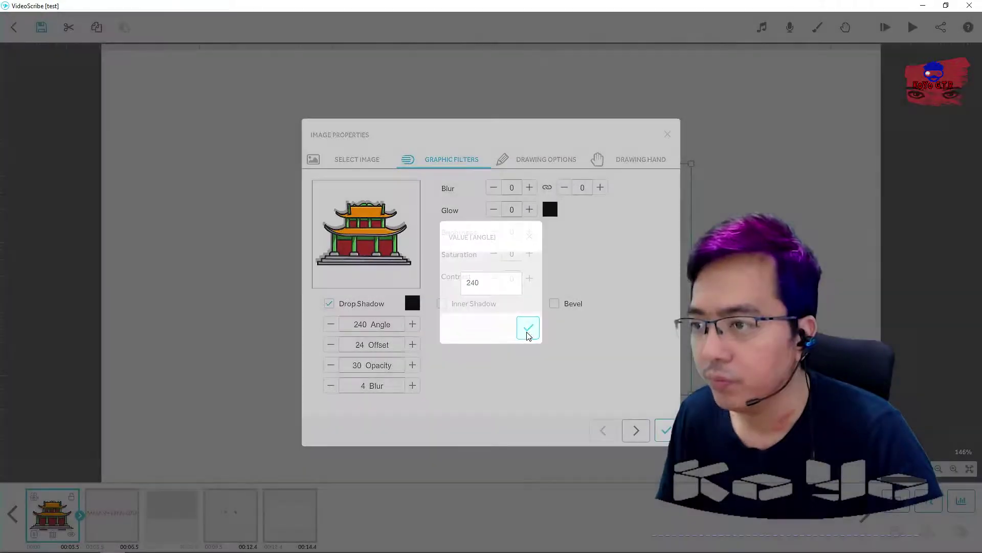
{"action": "left_click", "coordinate": [365, 327]}
{"action": "left_click", "coordinate": [423, 326]}
{"action": "left_click", "coordinate": [413, 302]}
{"action": "left_click", "coordinate": [443, 263]}
{"action": "left_click", "coordinate": [571, 410]}
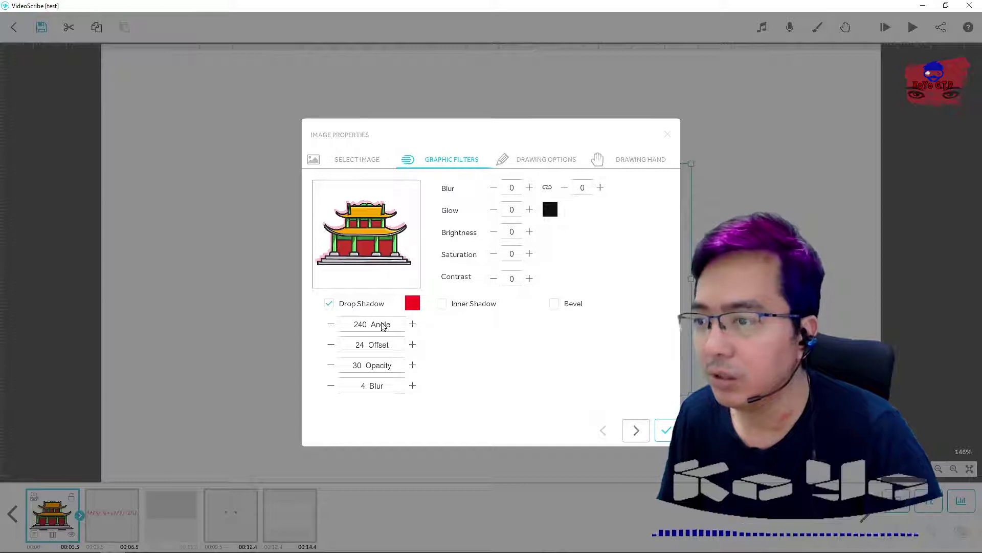
Check the drop shadow's opacity value, then try a shadow offset of 50 and return it to 24
{"action": "left_click", "coordinate": [386, 367]}
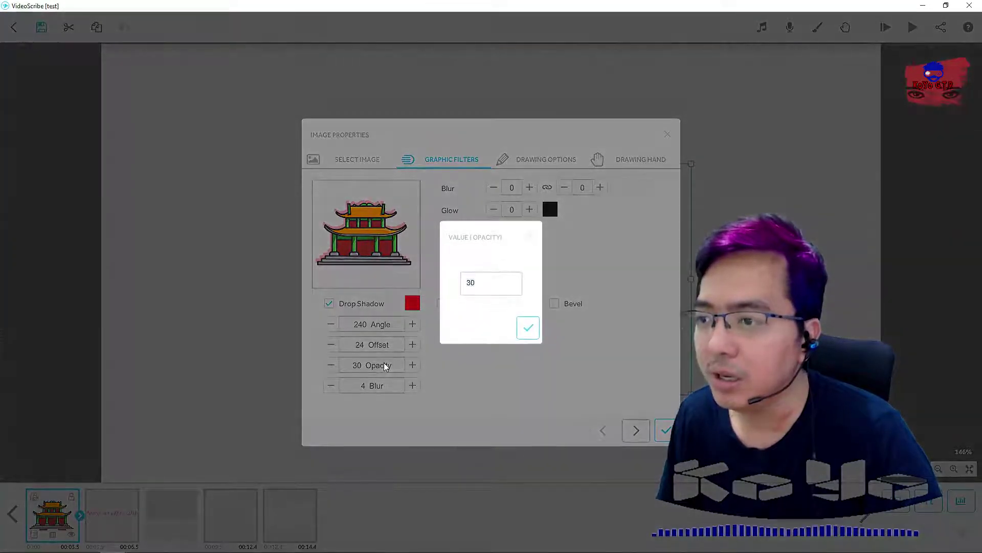
{"action": "left_click", "coordinate": [531, 238]}
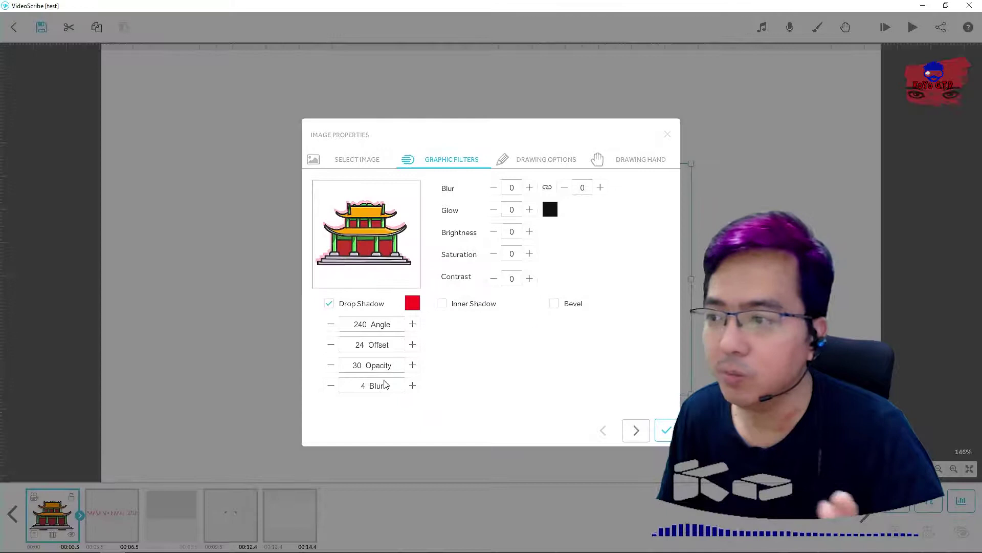
{"action": "left_click", "coordinate": [375, 346]}
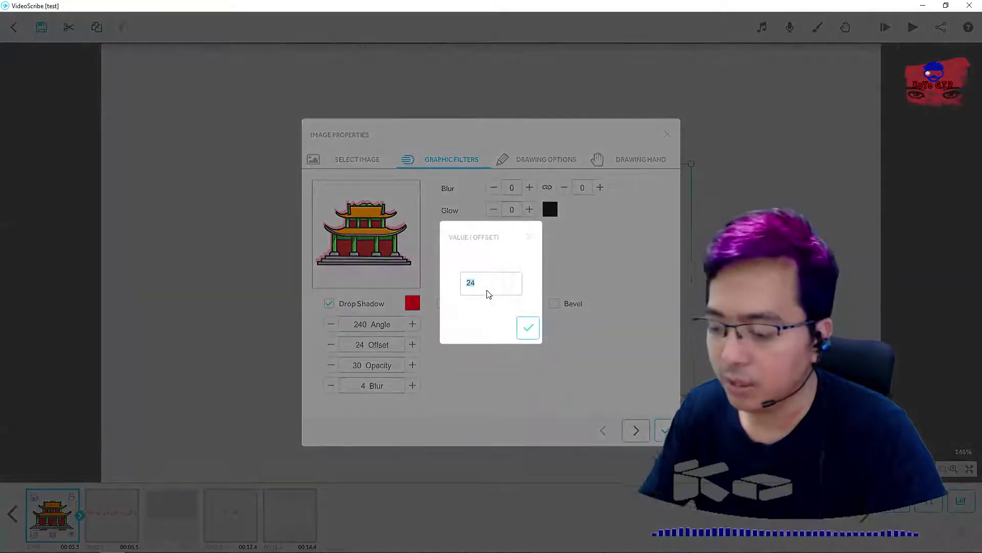
{"action": "type", "text": "50"}
{"action": "left_click", "coordinate": [528, 328]}
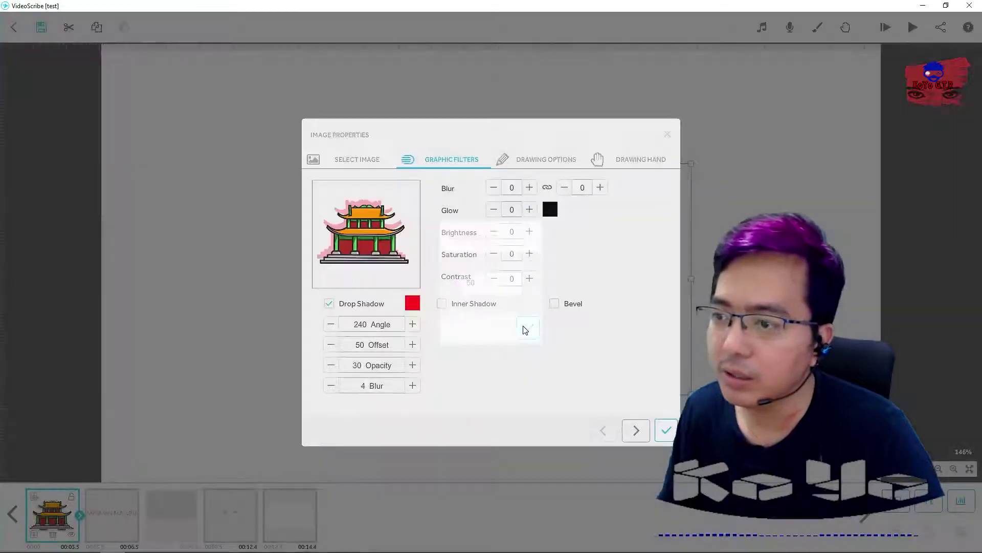
{"action": "left_click", "coordinate": [360, 346]}
{"action": "type", "text": "24"}
{"action": "key", "text": "Return"}
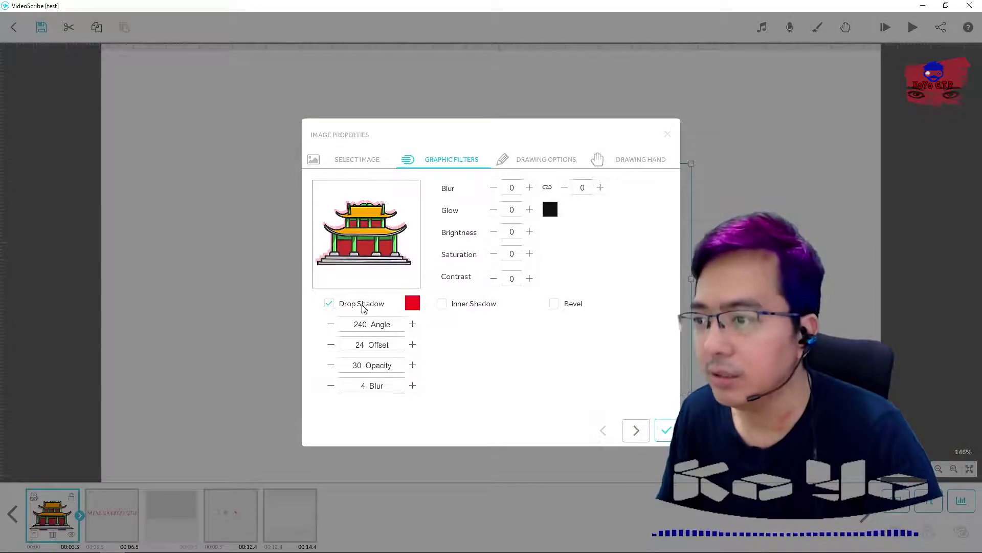
Toggle the temple's inner shadow on and off to compare, leaving it enabled
{"action": "left_click", "coordinate": [442, 305]}
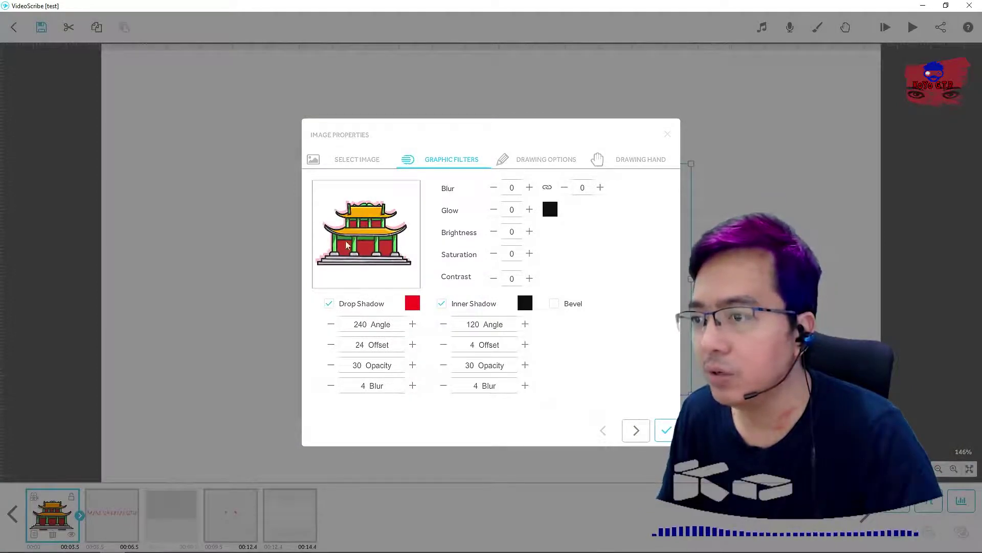
{"action": "left_click", "coordinate": [442, 305]}
{"action": "left_click", "coordinate": [442, 305]}
{"action": "left_click", "coordinate": [442, 304]}
{"action": "left_click", "coordinate": [442, 304]}
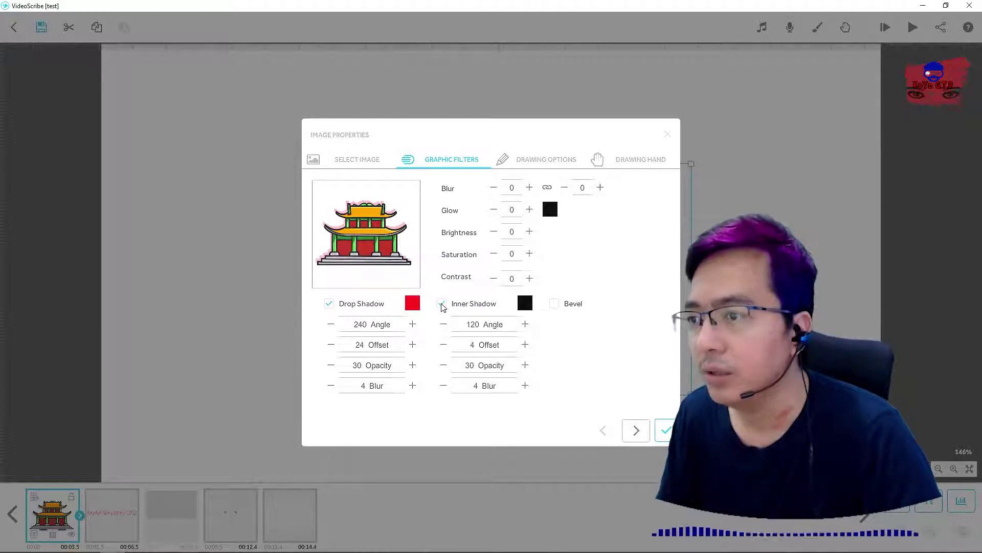
Disable the temple's drop shadow and inner shadow, and enable Bevel with its offset kept at 4
{"action": "left_click", "coordinate": [330, 304]}
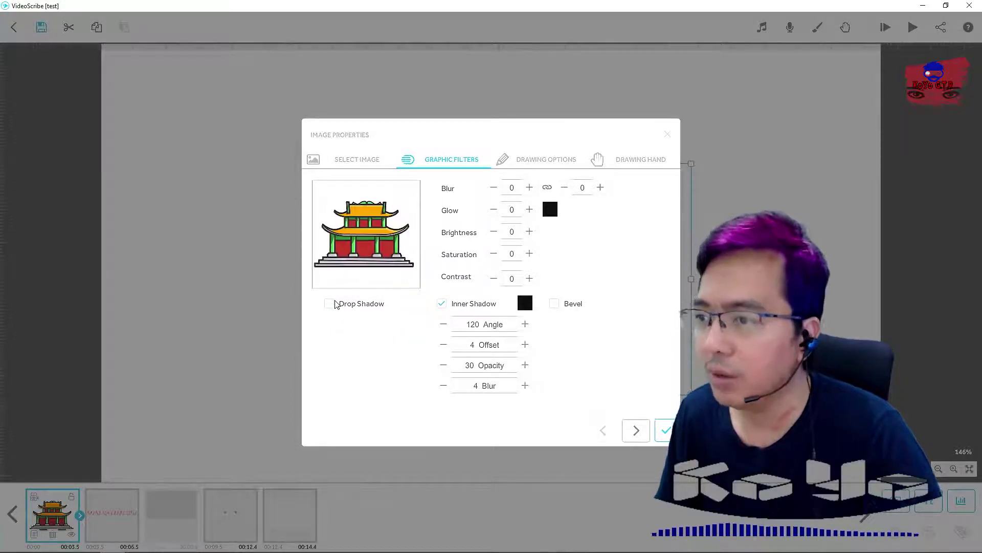
{"action": "left_click", "coordinate": [442, 304]}
{"action": "left_click", "coordinate": [555, 303]}
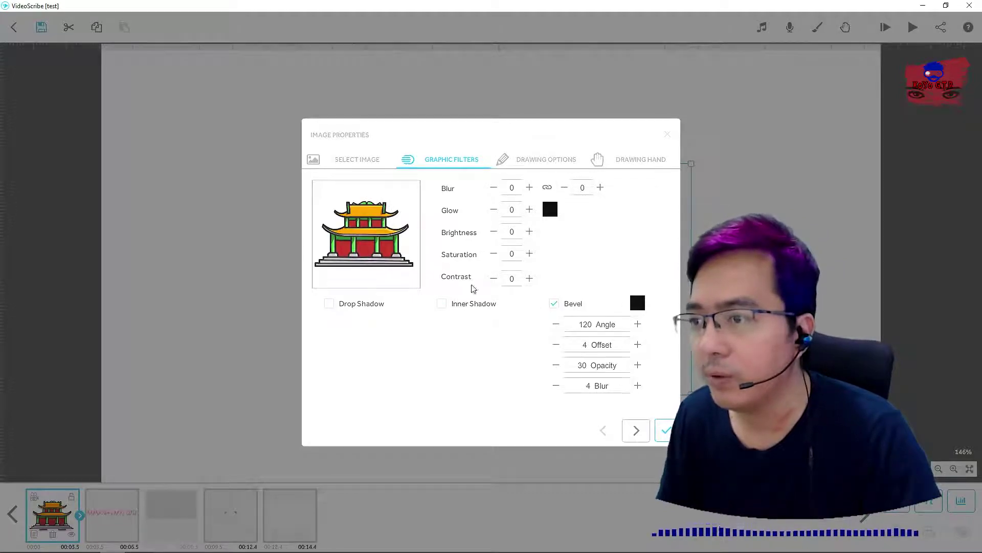
{"action": "left_click", "coordinate": [595, 346]}
{"action": "left_click", "coordinate": [529, 236]}
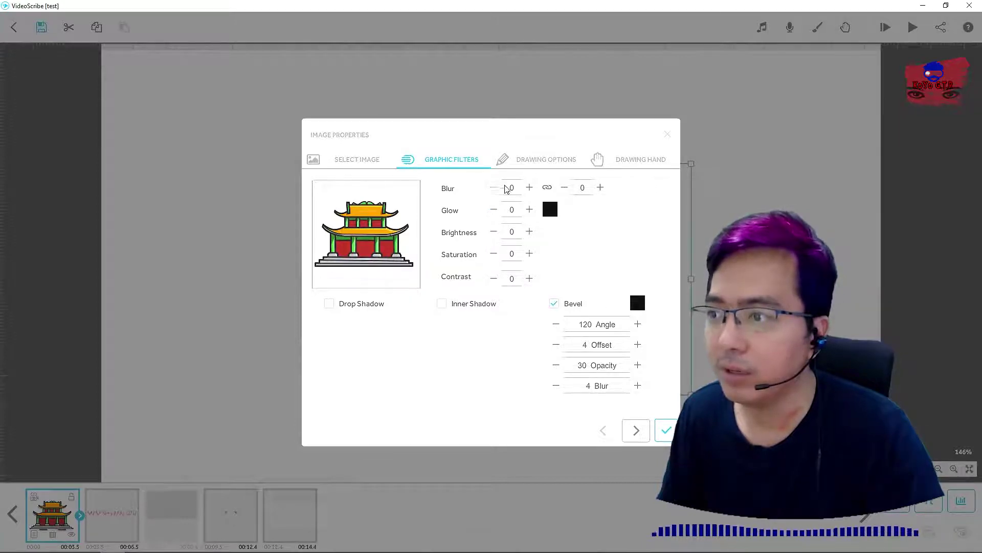
Look at the temple's available animation methods and preview its image
{"action": "left_click", "coordinate": [534, 163]}
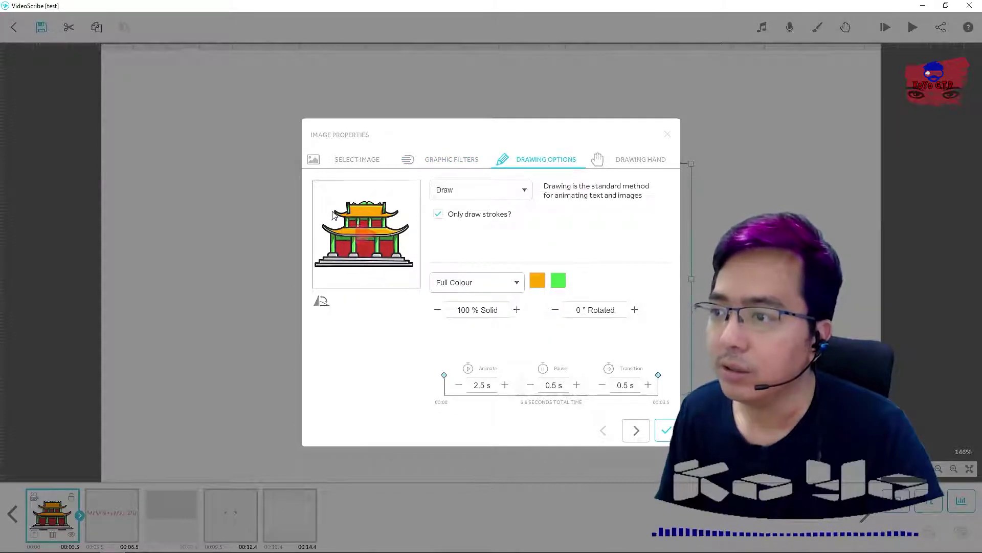
{"action": "left_click", "coordinate": [496, 193]}
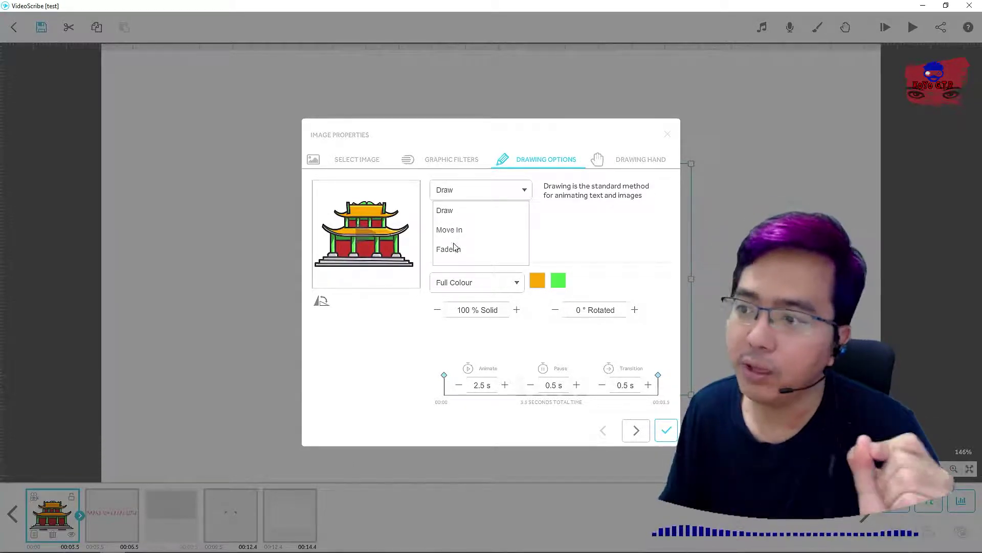
{"action": "left_click", "coordinate": [366, 235]}
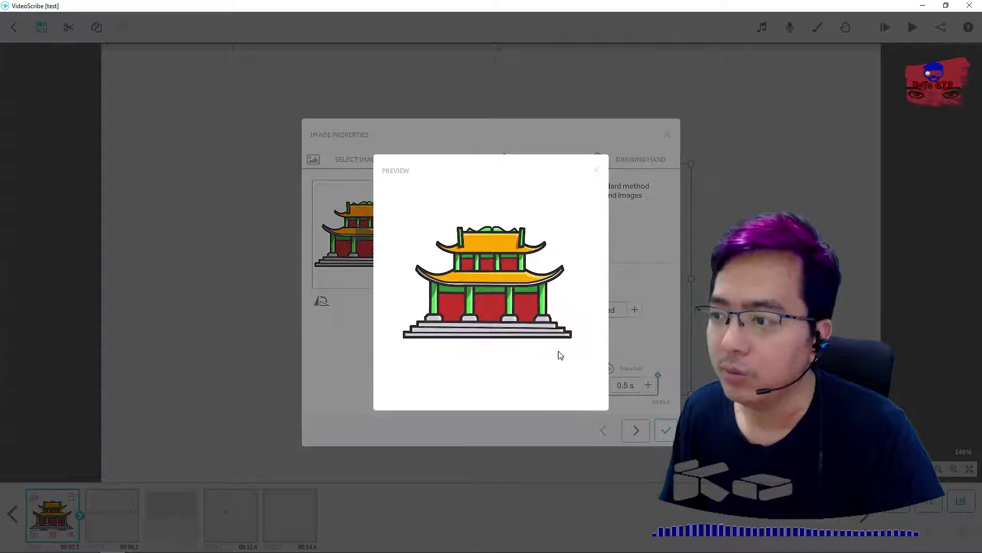
{"action": "left_click", "coordinate": [596, 170]}
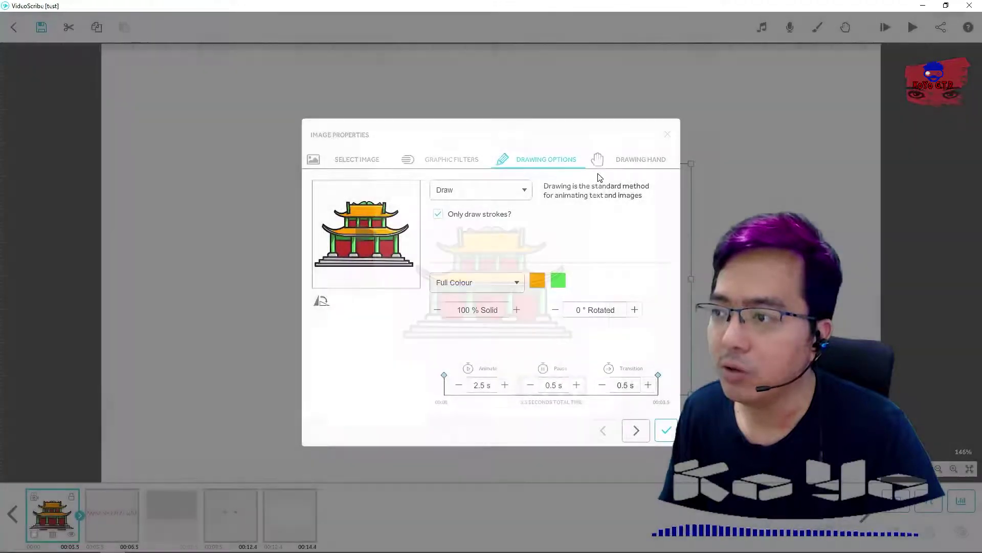
Change the temple's drawing hand to the hand holding the yellow marker
{"action": "left_click", "coordinate": [620, 159]}
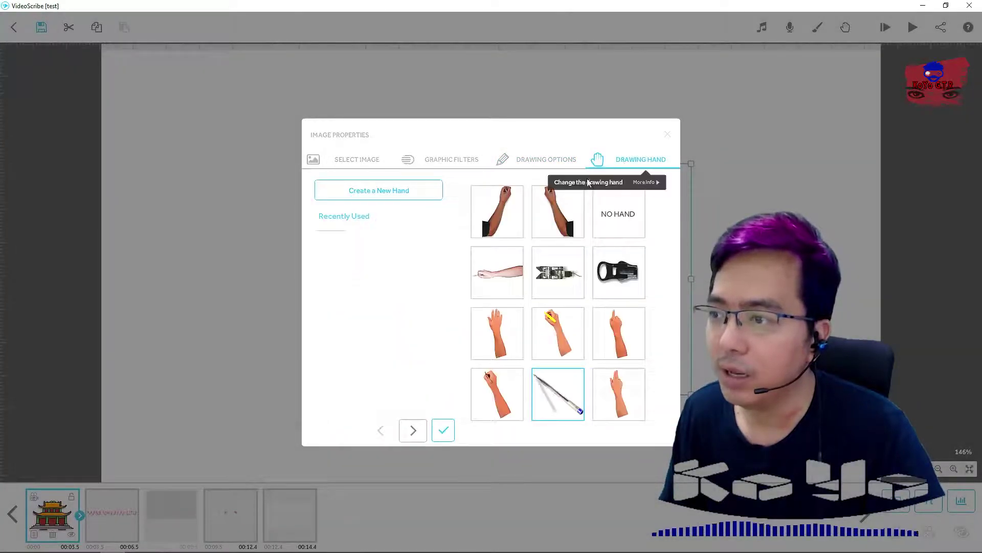
{"action": "left_click", "coordinate": [557, 325]}
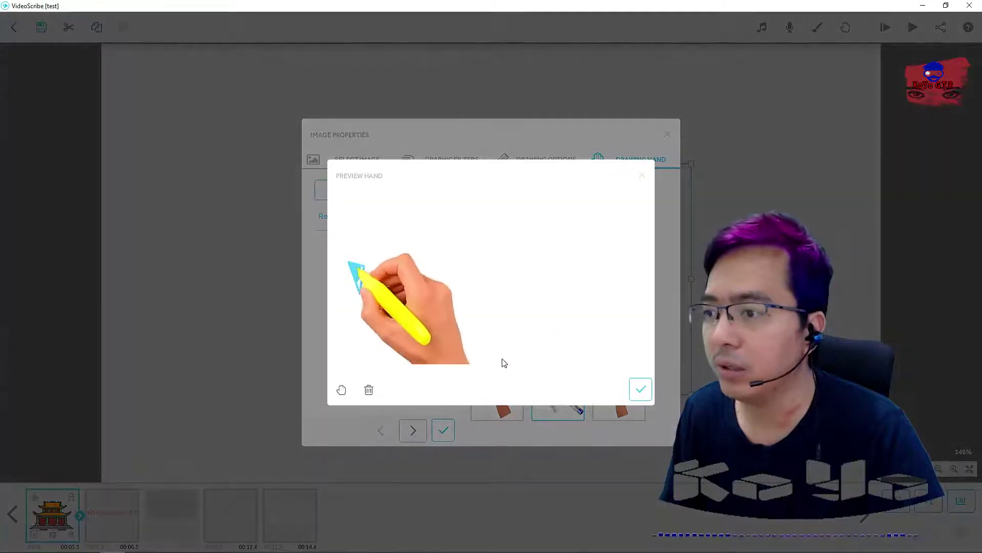
{"action": "left_click", "coordinate": [640, 389]}
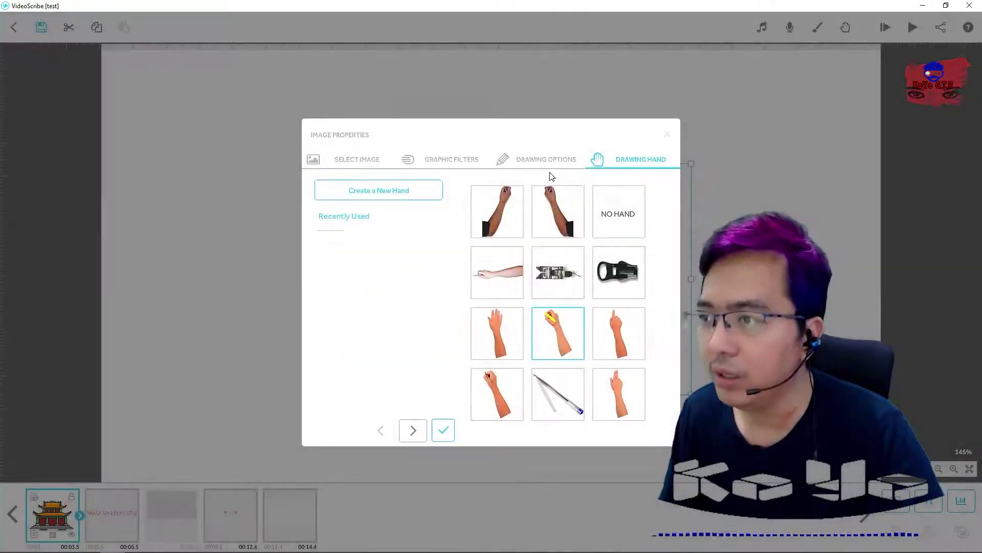
Preview the temple again from its drawing options and check the animation method list, keeping Draw
{"action": "left_click", "coordinate": [546, 159]}
{"action": "left_click", "coordinate": [364, 236]}
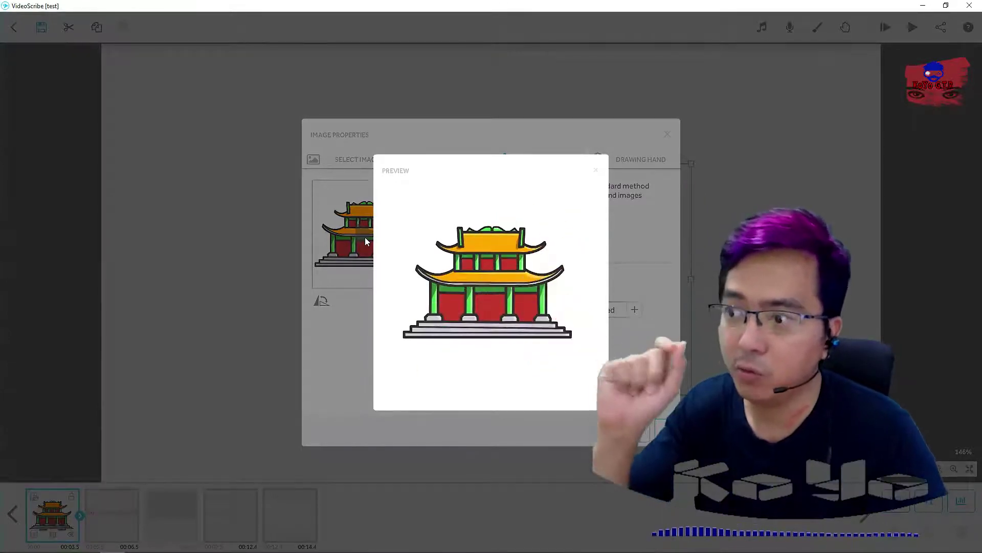
{"action": "left_click", "coordinate": [595, 170]}
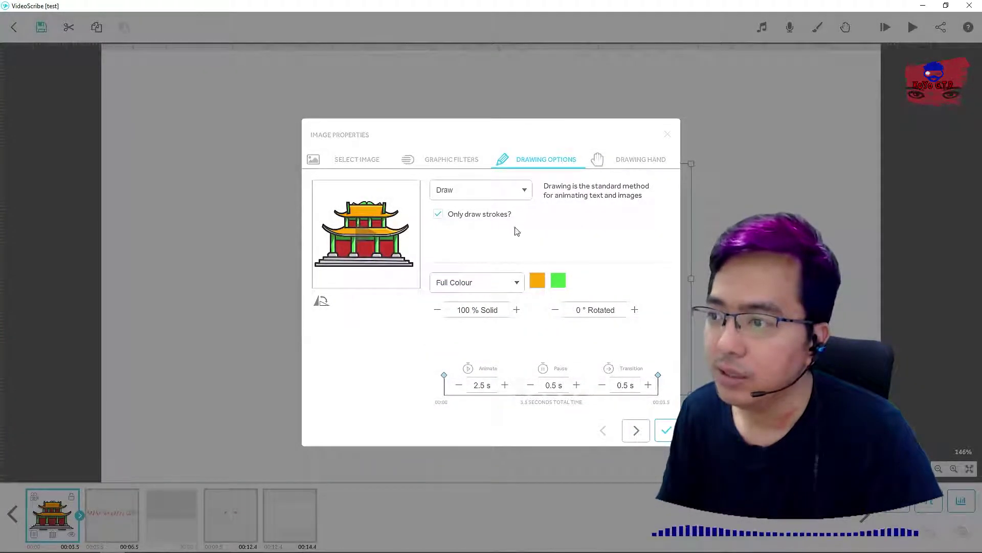
{"action": "left_click", "coordinate": [487, 197]}
{"action": "left_click", "coordinate": [487, 197]}
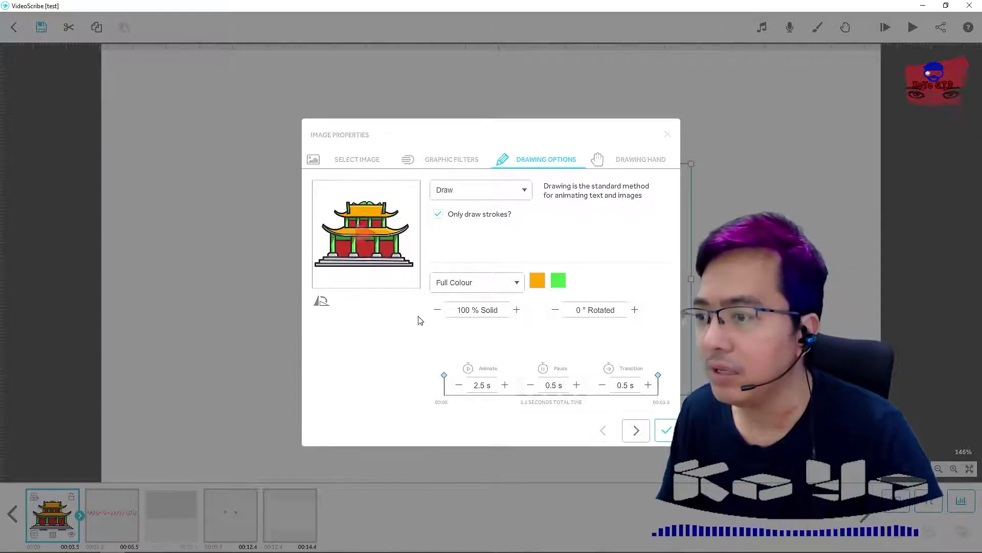
Set the temple's Animate time to 5.0 s
{"action": "left_click", "coordinate": [505, 385]}
{"action": "left_click", "coordinate": [505, 385]}
{"action": "left_click", "coordinate": [506, 385]}
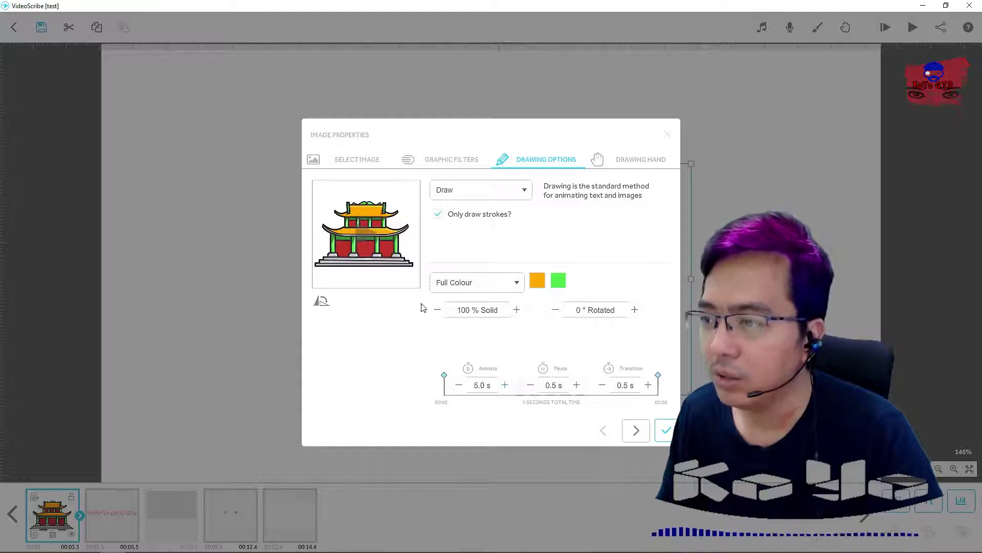
Preview the temple's drawing animation and set its Pause time to 2.0 s
{"action": "left_click", "coordinate": [367, 237]}
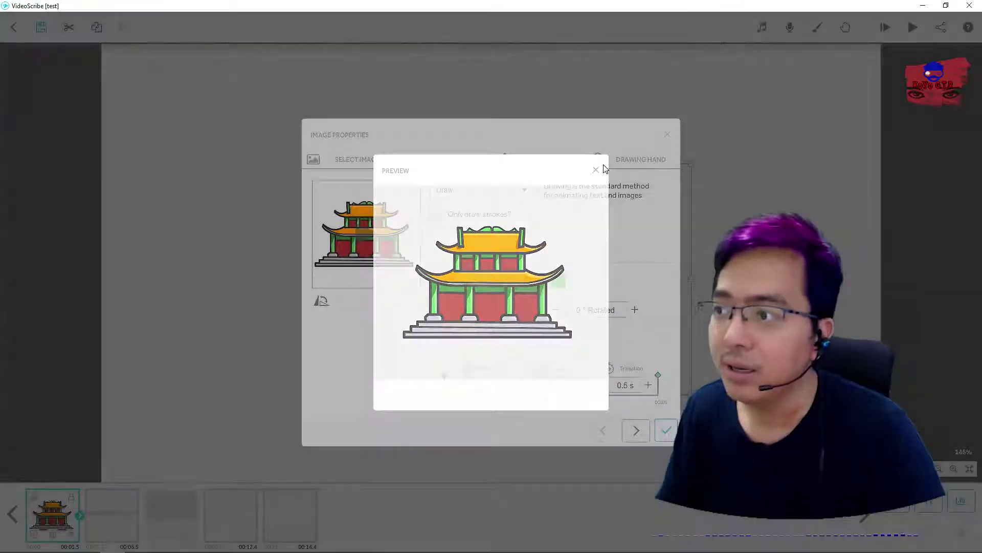
{"action": "left_click", "coordinate": [596, 170]}
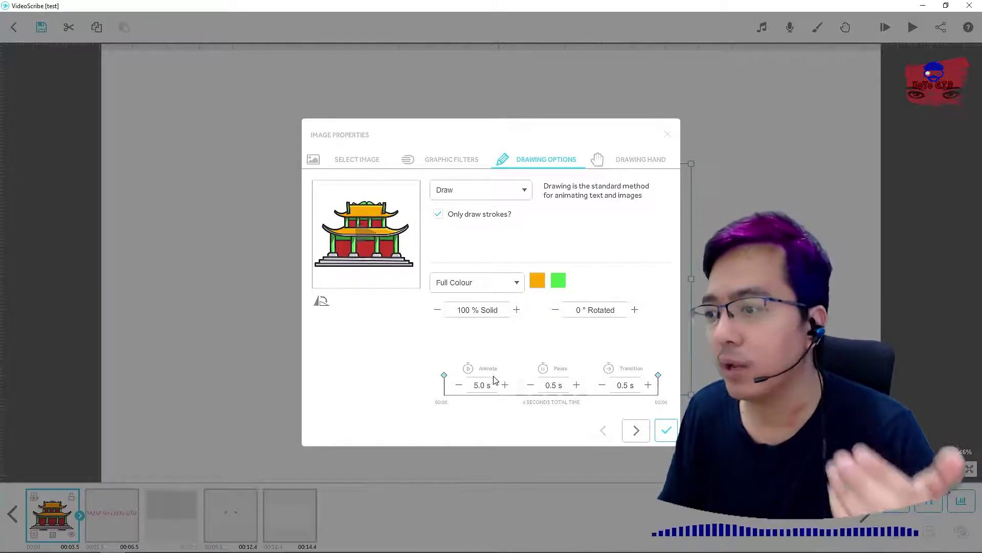
{"action": "left_click", "coordinate": [577, 385]}
{"action": "left_click", "coordinate": [577, 385]}
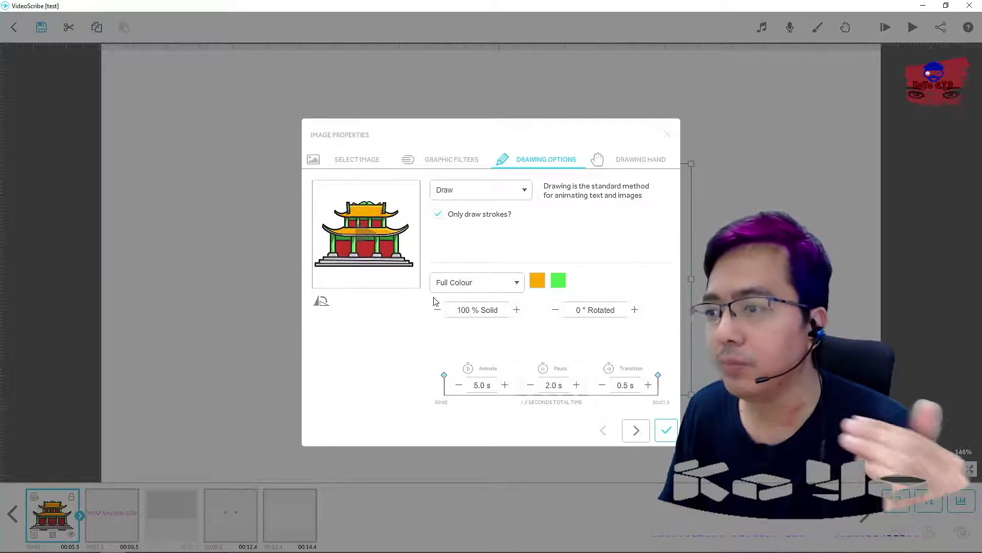
{"action": "left_click", "coordinate": [369, 242]}
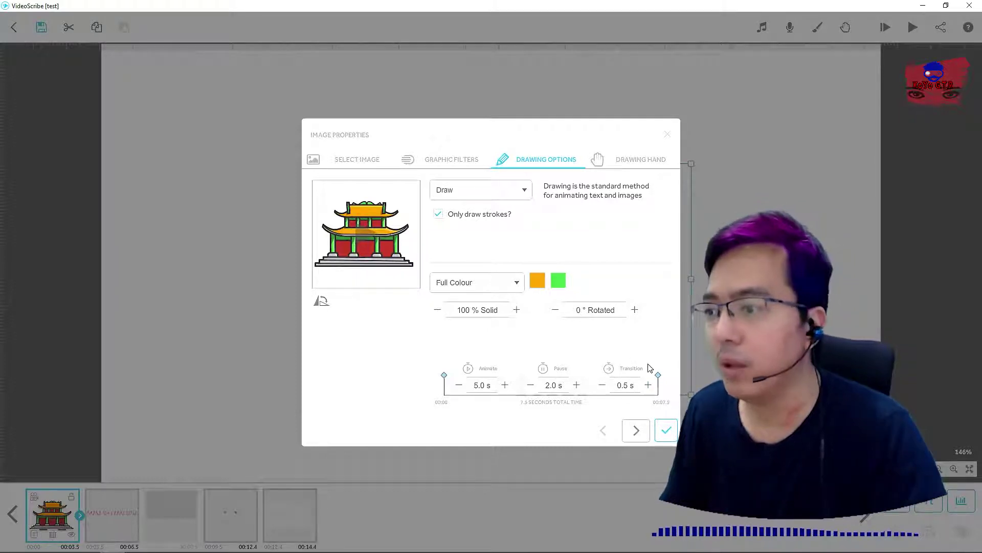
Check the colour modes available for the temple, keeping Full Colour
{"action": "left_click", "coordinate": [515, 284]}
{"action": "left_click", "coordinate": [569, 291]}
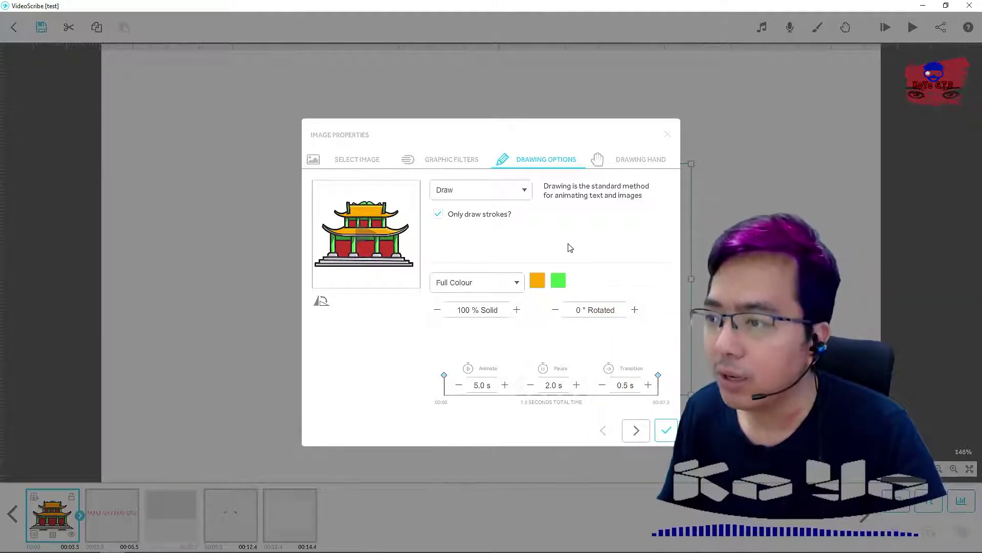
{"action": "left_click", "coordinate": [505, 290]}
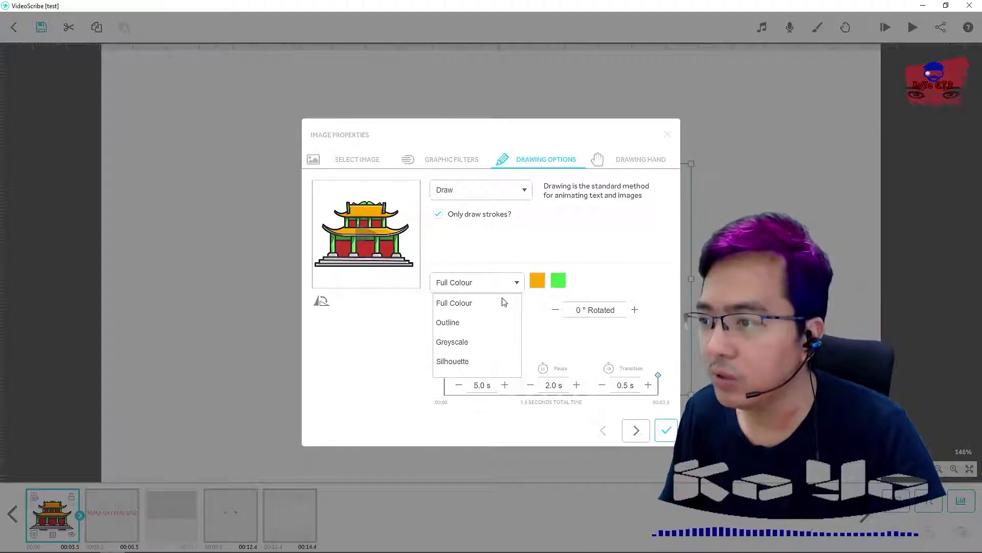
{"action": "left_click", "coordinate": [517, 285]}
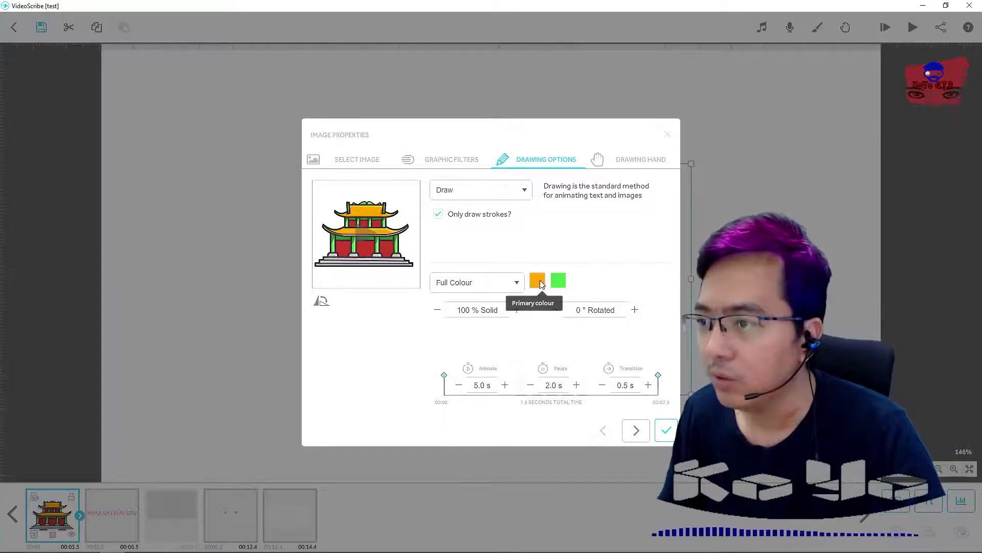
Recolour the temple with red as its primary colour and blue #6393cd as its secondary colour
{"action": "left_click", "coordinate": [539, 280]}
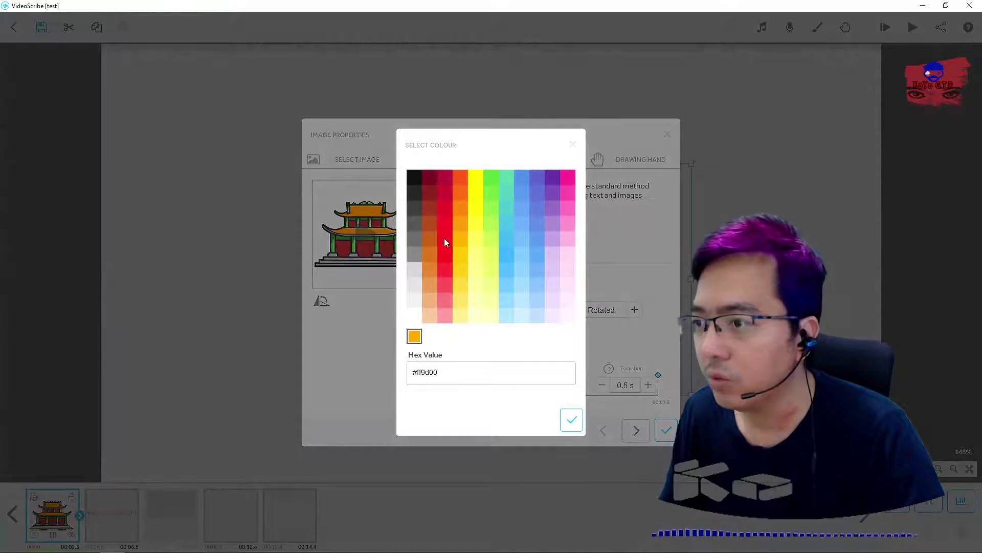
{"action": "left_click", "coordinate": [444, 255]}
{"action": "left_click", "coordinate": [572, 420]}
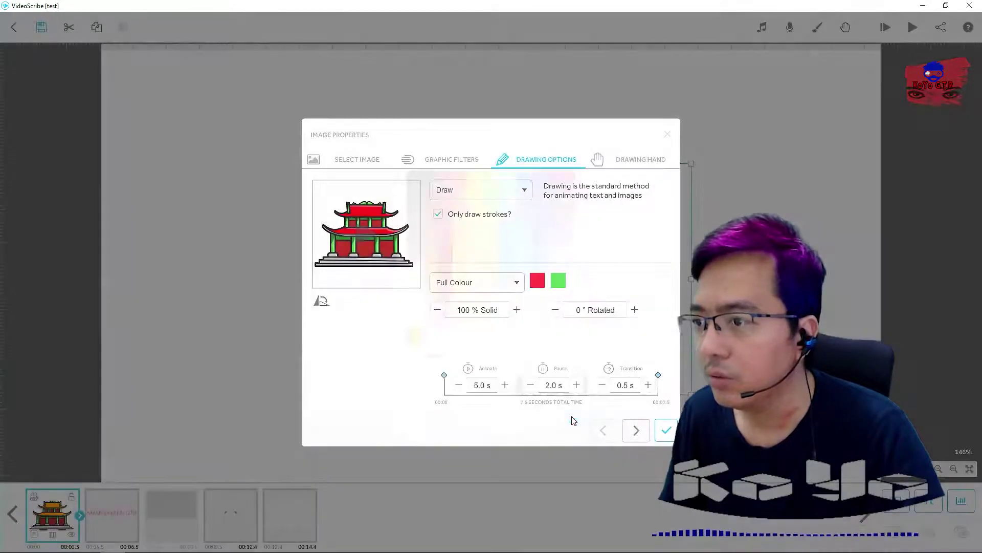
{"action": "left_click", "coordinate": [559, 282]}
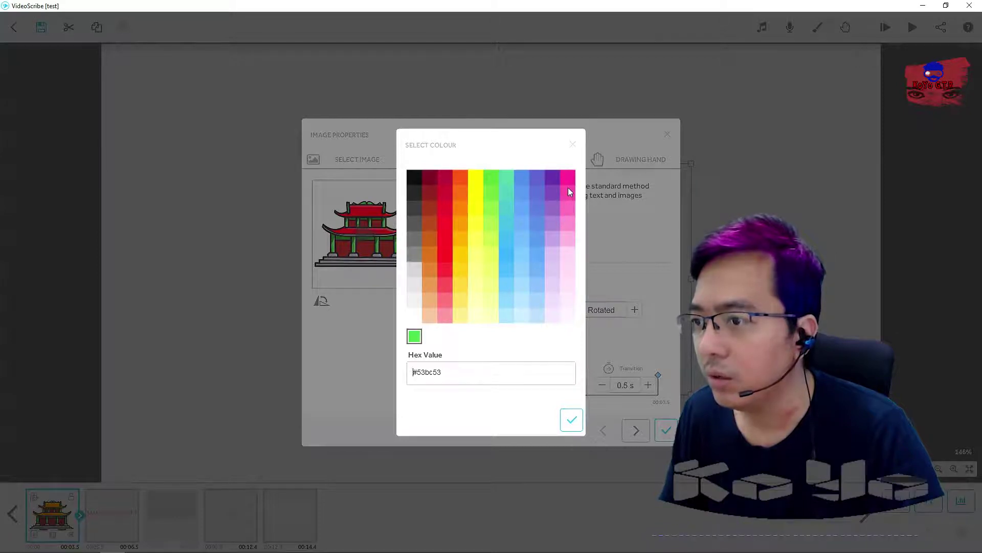
{"action": "left_click", "coordinate": [522, 207]}
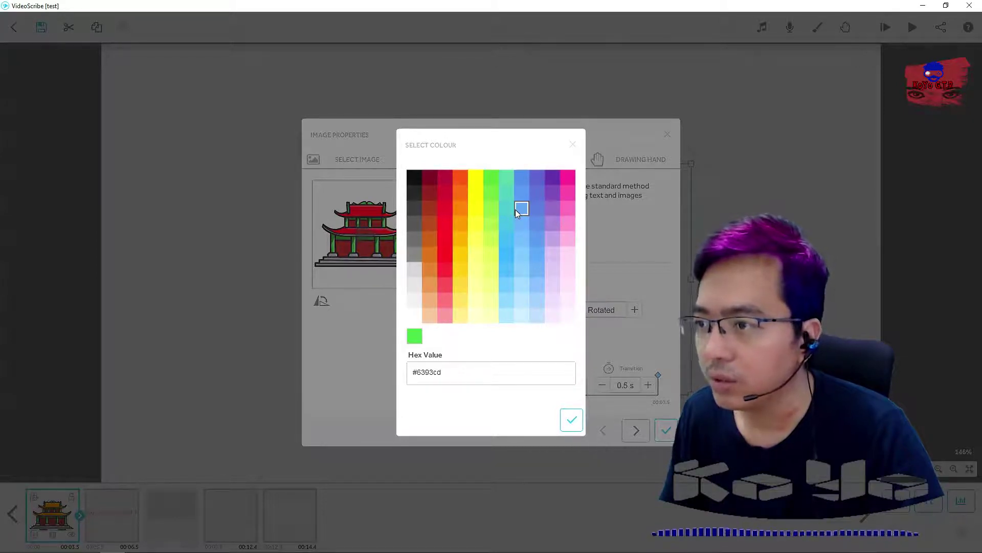
{"action": "left_click", "coordinate": [574, 424]}
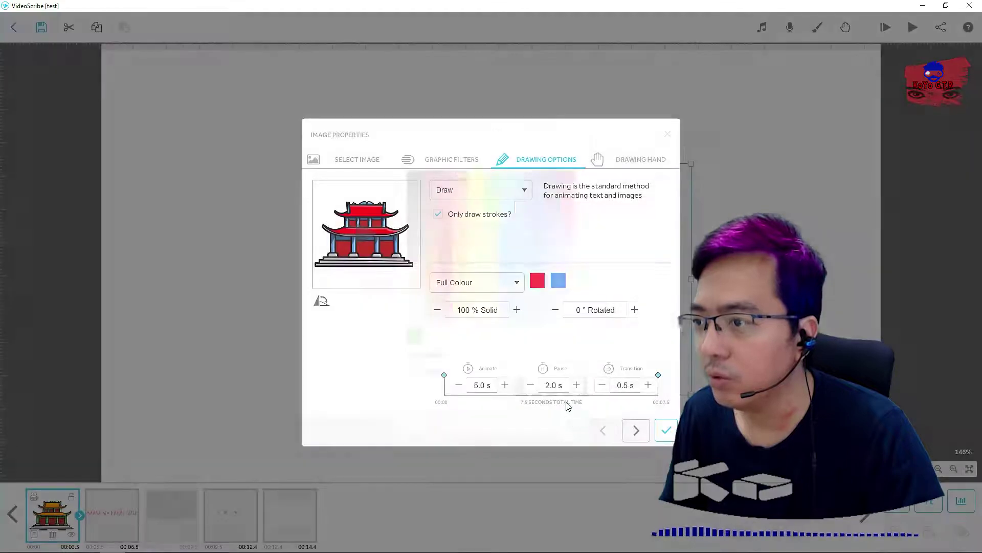
Try the Outline, Greyscale and Silhouette colour modes on the temple and return it to Full Colour
{"action": "left_click", "coordinate": [500, 285]}
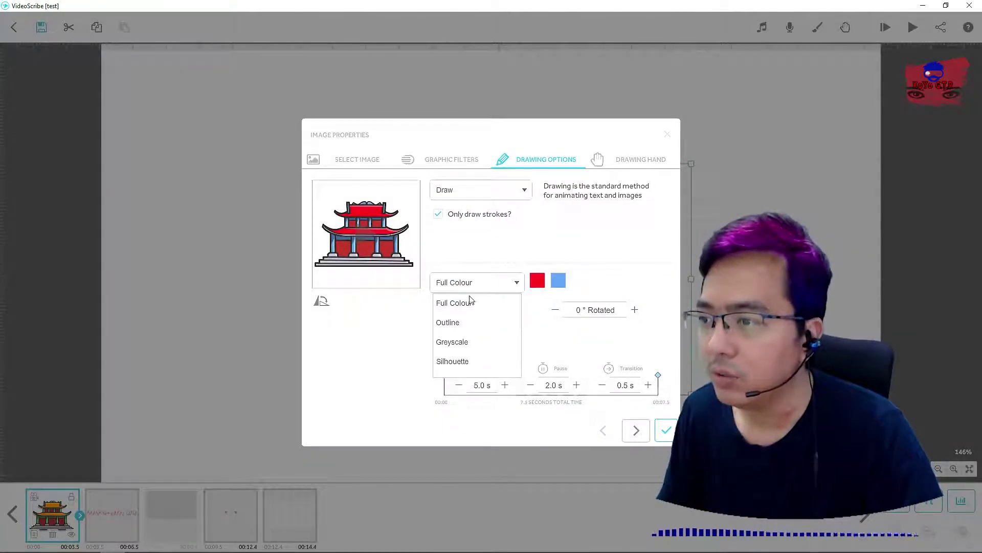
{"action": "left_click", "coordinate": [454, 323]}
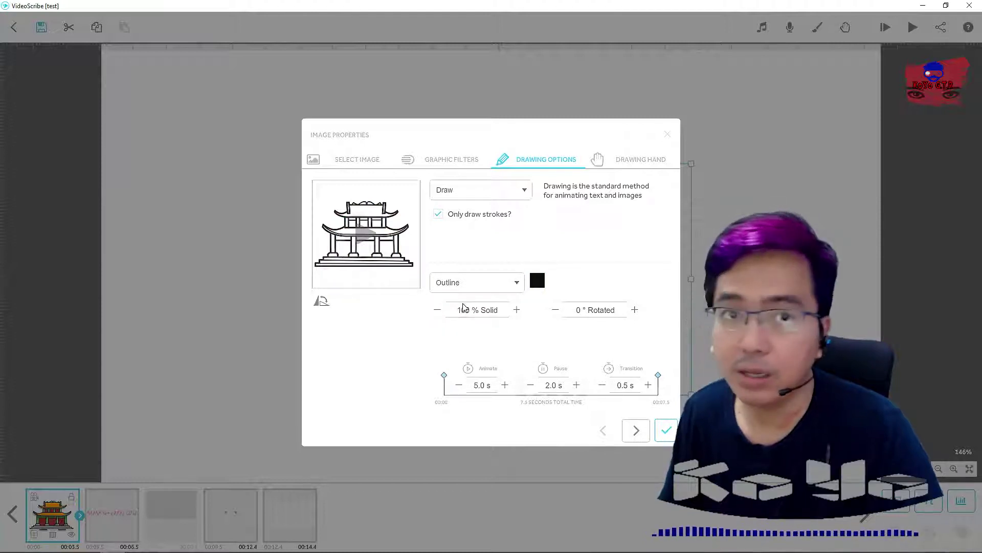
{"action": "left_click", "coordinate": [515, 283]}
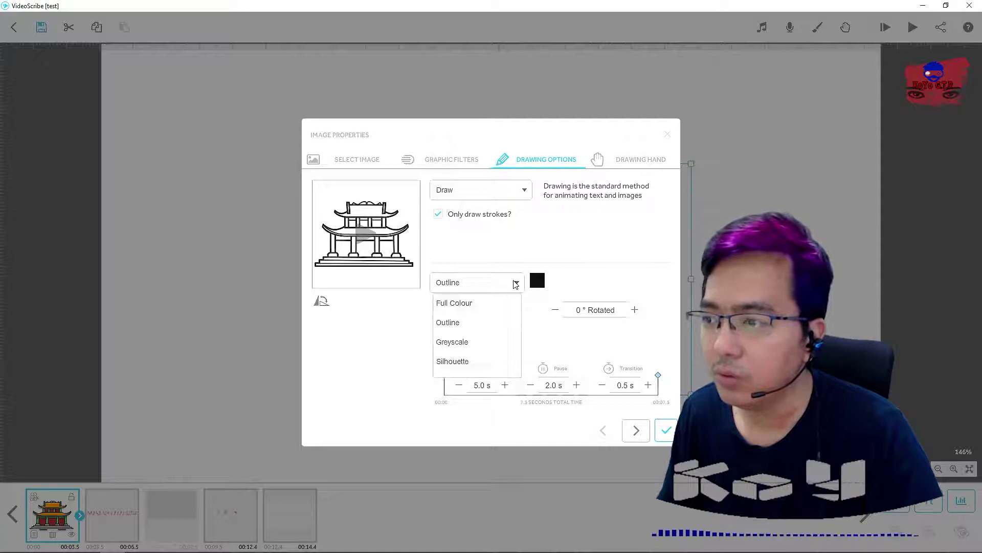
{"action": "left_click", "coordinate": [452, 343]}
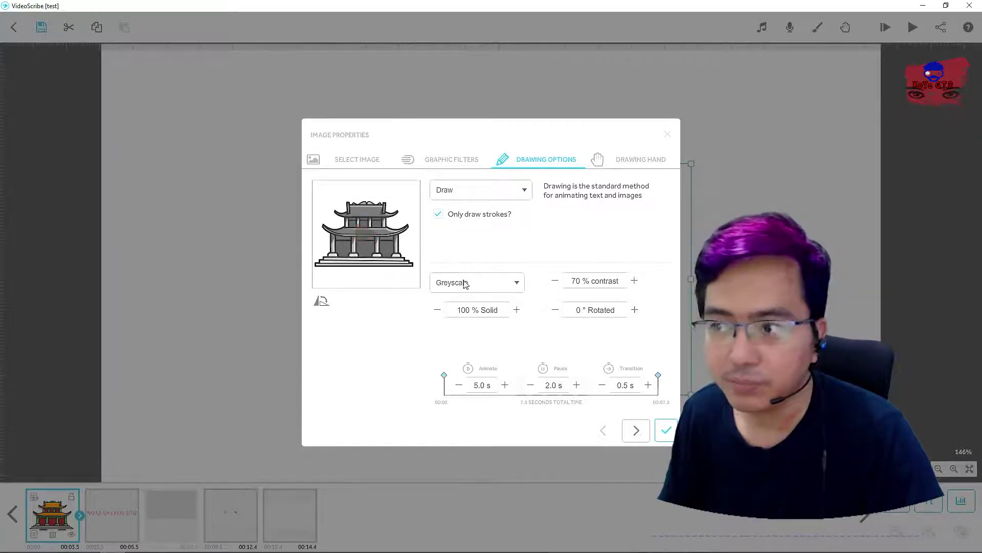
{"action": "left_click", "coordinate": [500, 283]}
{"action": "left_click", "coordinate": [475, 362]}
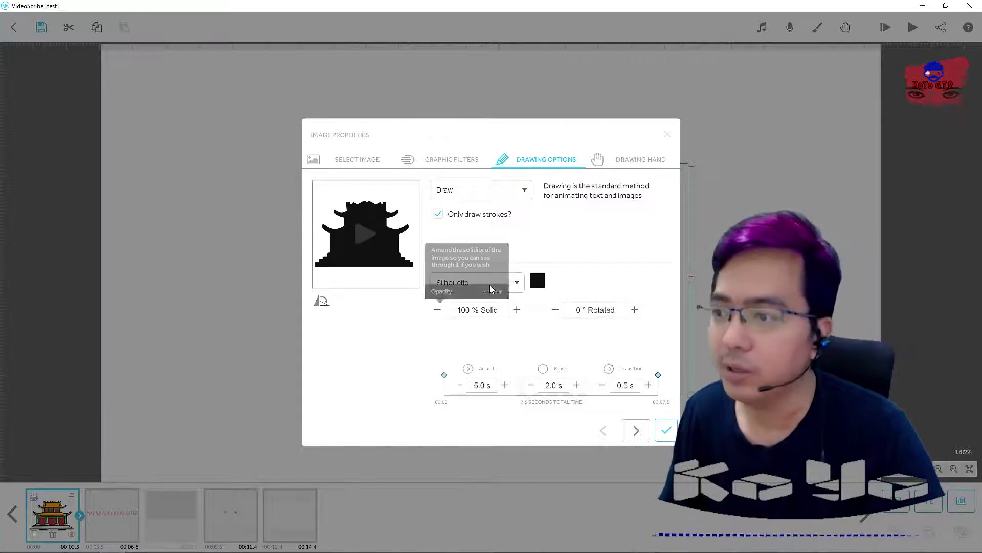
{"action": "left_click", "coordinate": [512, 284]}
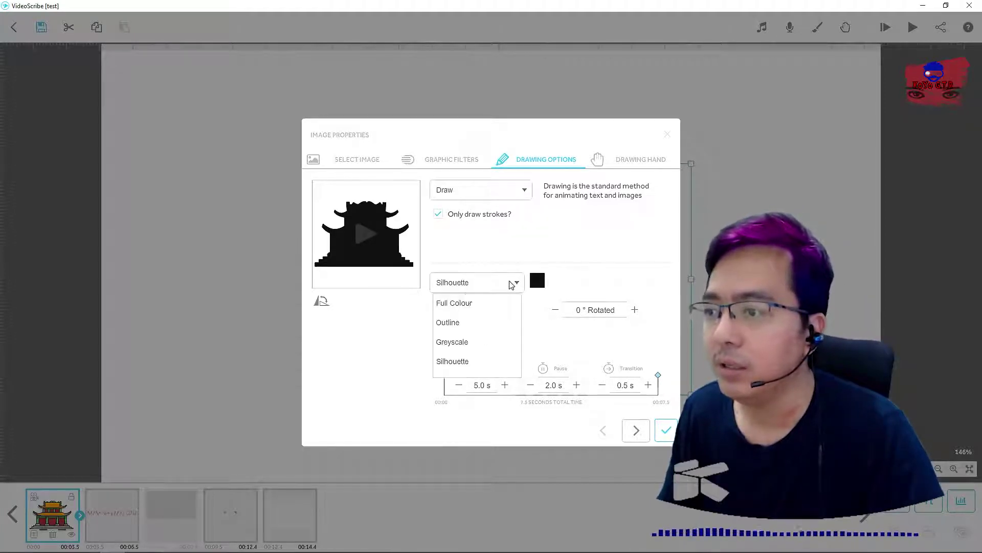
{"action": "left_click", "coordinate": [452, 302]}
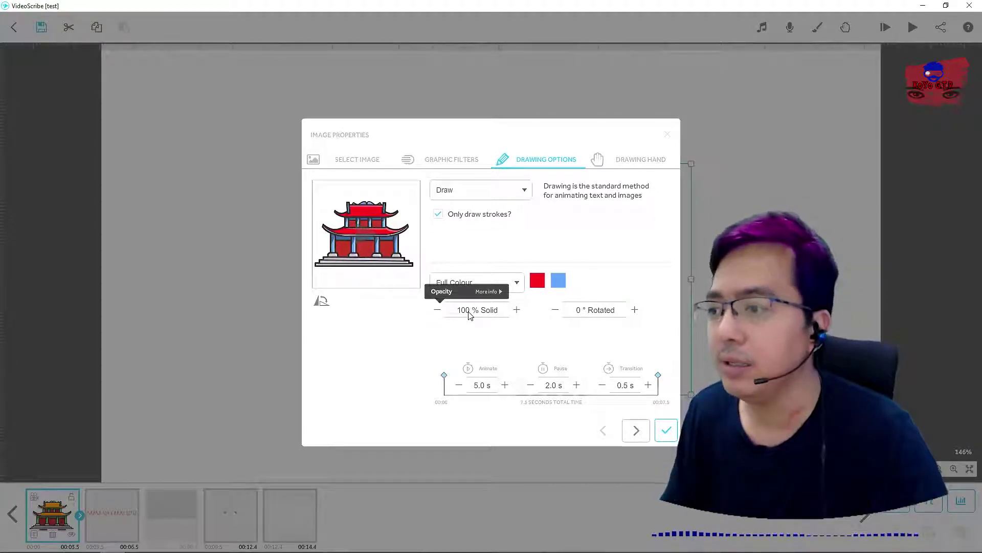
Look at the value entries for the temple's opacity and rotation, leaving both without changes
{"action": "left_click", "coordinate": [469, 313]}
{"action": "left_click", "coordinate": [530, 237]}
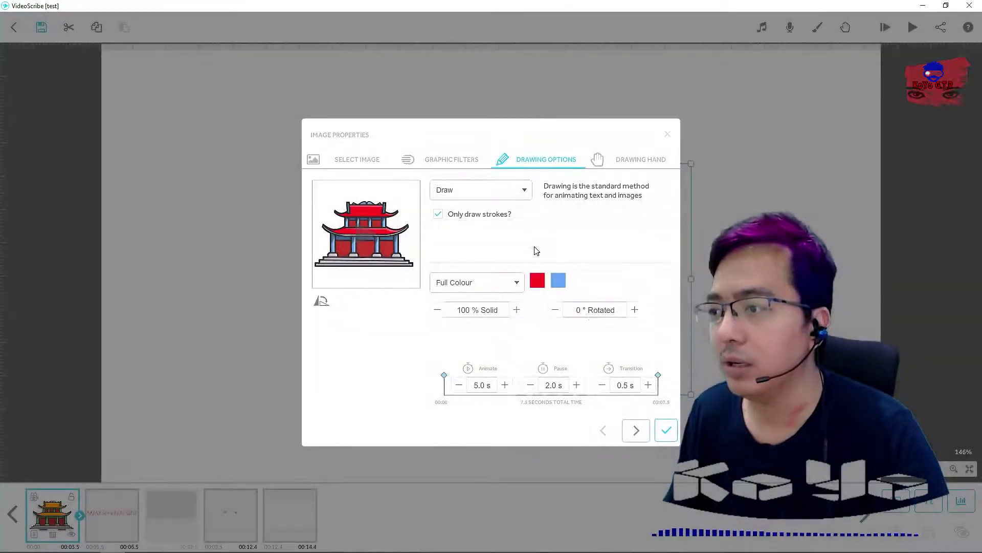
{"action": "left_click", "coordinate": [591, 314]}
{"action": "left_click", "coordinate": [533, 233]}
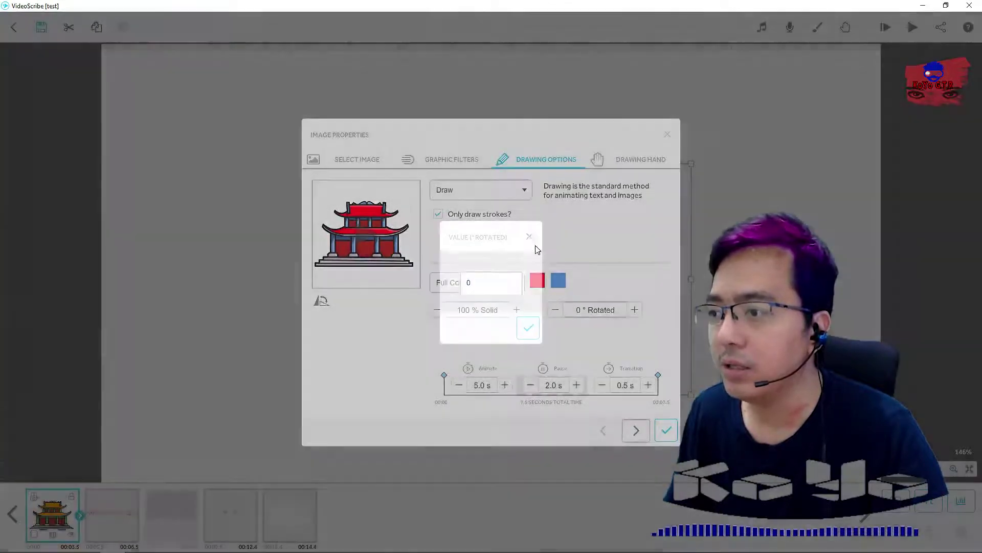
Try rotating the temple in one-degree steps up to 9° and reset its rotation to 0°
{"action": "left_click", "coordinate": [634, 310]}
{"action": "left_click", "coordinate": [635, 310]}
{"action": "left_click", "coordinate": [634, 310]}
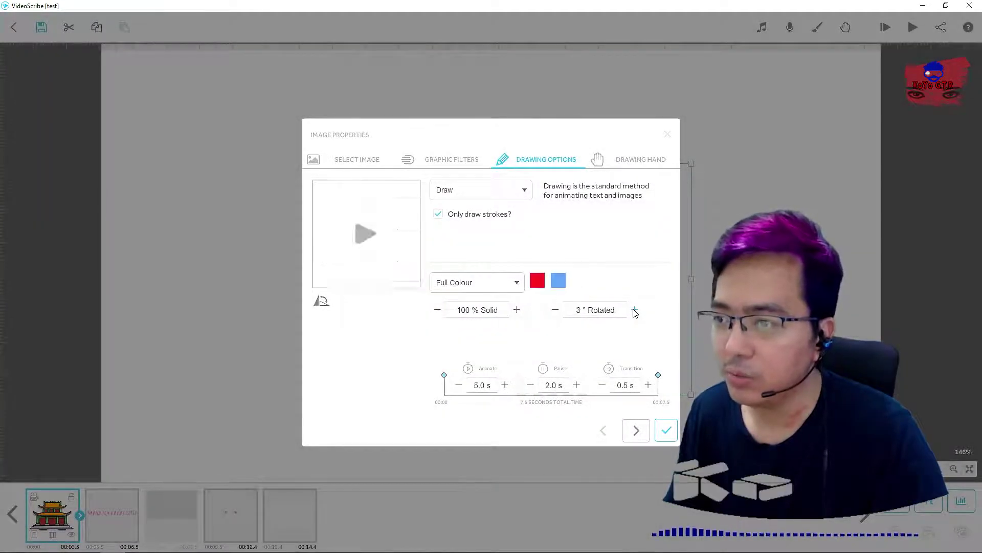
{"action": "left_click", "coordinate": [634, 310]}
{"action": "left_click", "coordinate": [634, 310]}
{"action": "left_click", "coordinate": [634, 310]}
{"action": "left_click", "coordinate": [634, 310]}
{"action": "left_click", "coordinate": [635, 310]}
{"action": "left_click", "coordinate": [634, 310]}
{"action": "left_click", "coordinate": [635, 310]}
{"action": "left_click", "coordinate": [635, 310]}
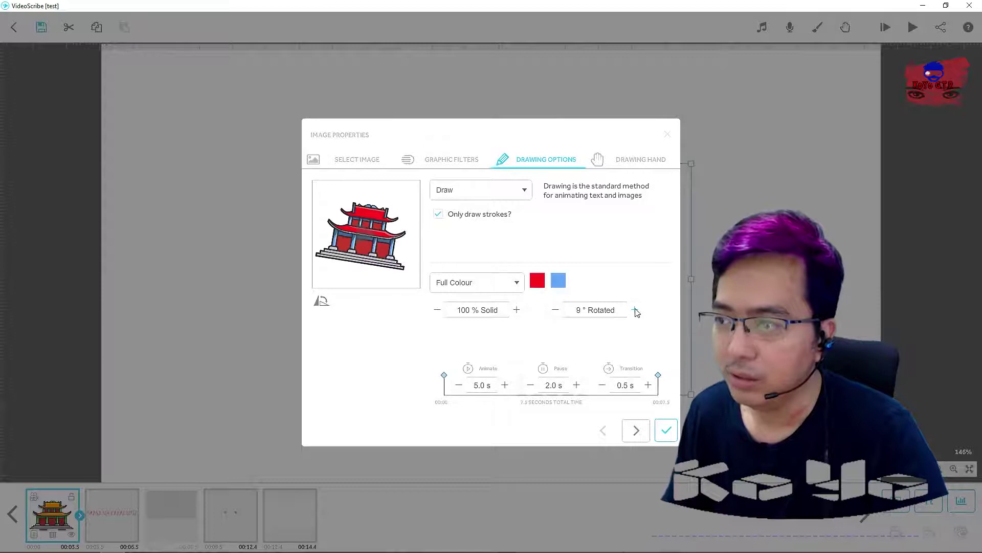
{"action": "left_click", "coordinate": [578, 314]}
{"action": "type", "text": "0"}
{"action": "key", "text": "Return"}
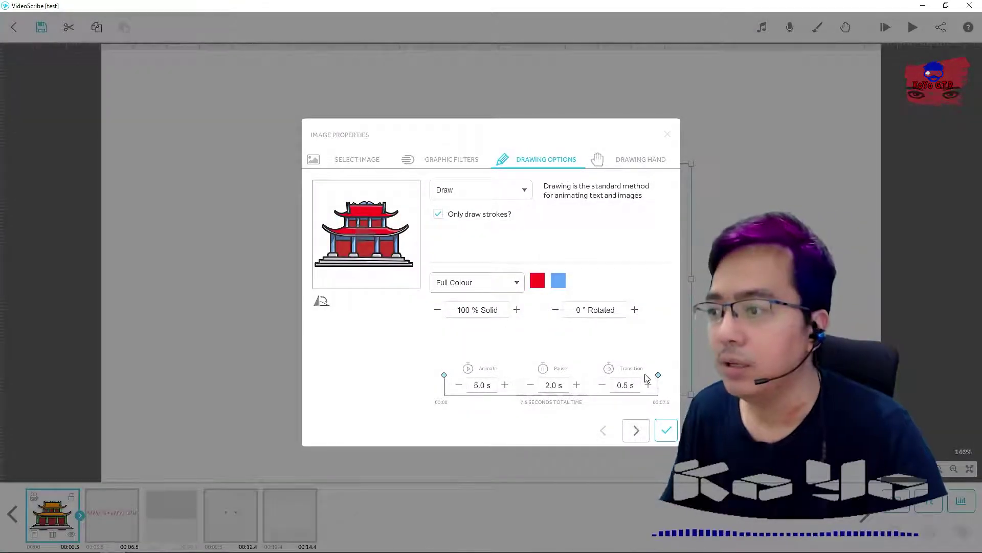
Try the flipped versions of the temple image and return it to its original orientation
{"action": "left_click", "coordinate": [323, 303]}
{"action": "left_click", "coordinate": [323, 303]}
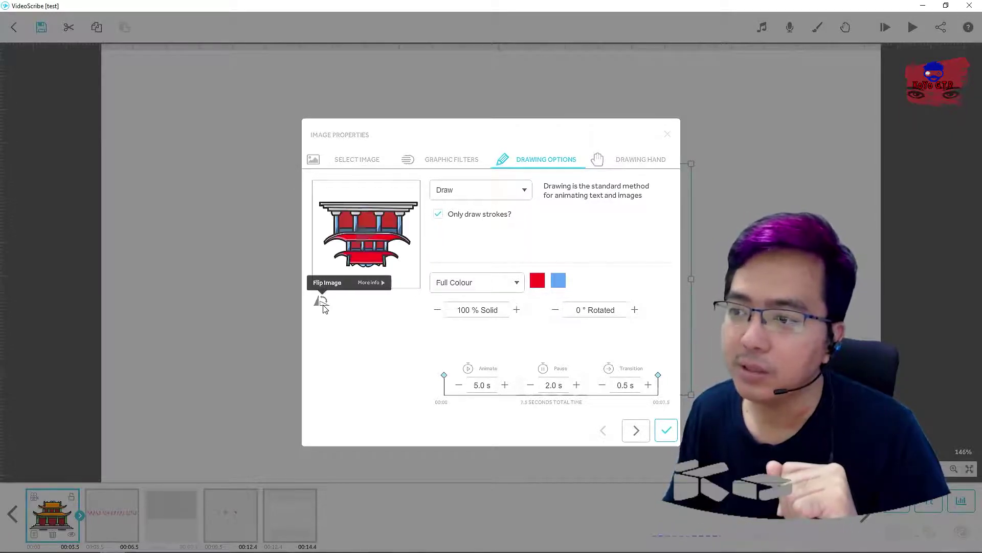
{"action": "left_click", "coordinate": [323, 303]}
{"action": "left_click", "coordinate": [324, 303]}
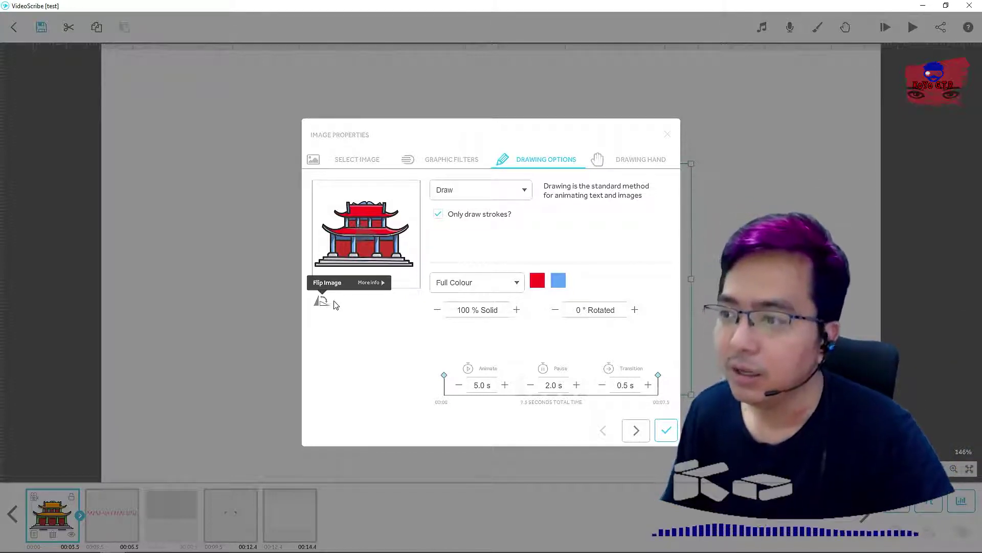
Check the drawing hands and replace the temple with the seated person in a striped shirt from the People images
{"action": "left_click", "coordinate": [633, 160]}
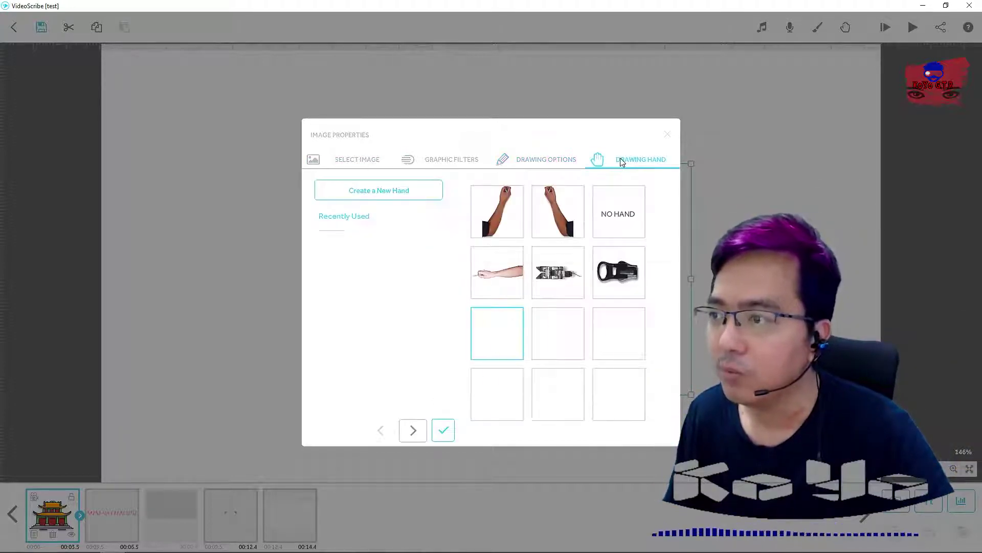
{"action": "left_click", "coordinate": [357, 162]}
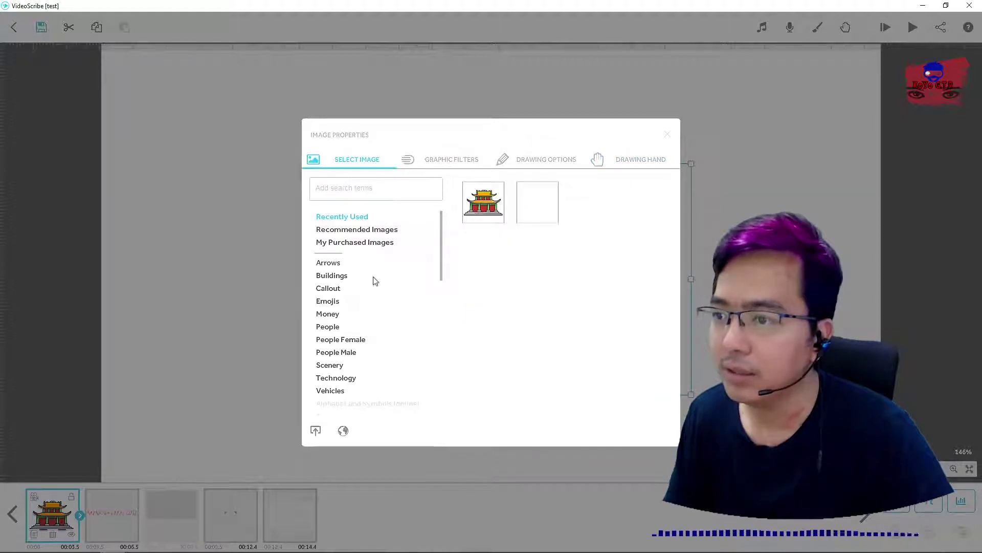
{"action": "left_click", "coordinate": [335, 327]}
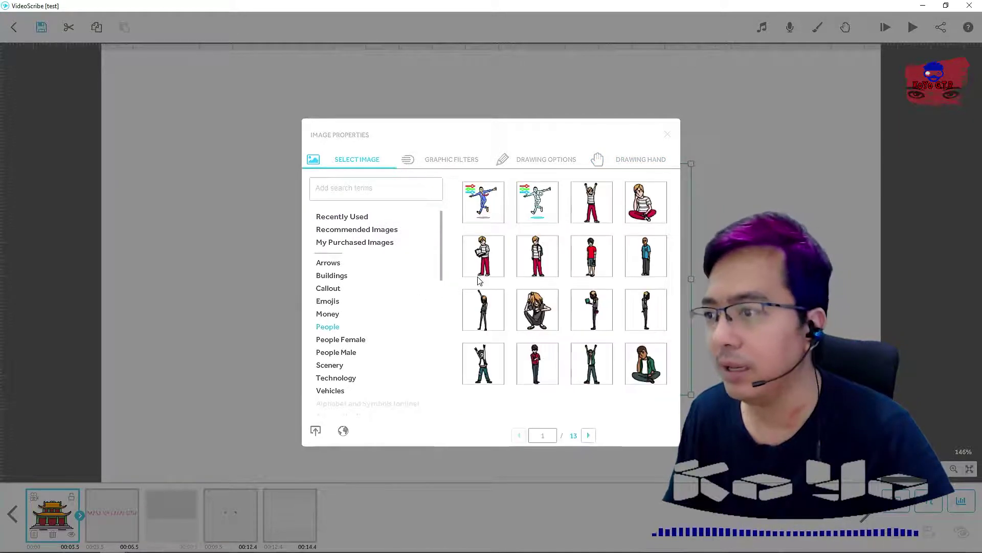
{"action": "left_click", "coordinate": [648, 209]}
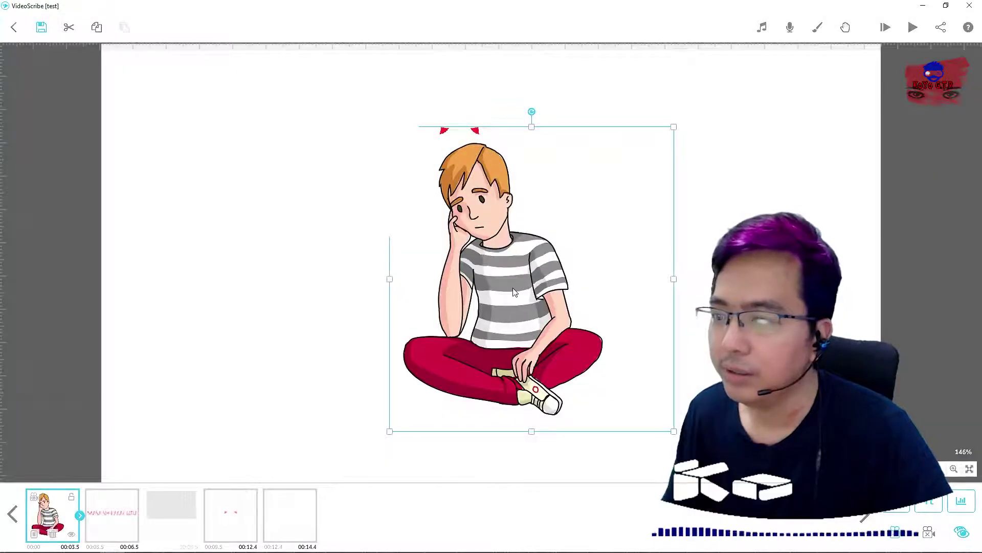
Open the seated person's image properties from the canvas and from its timeline thumbnail, closing them each time
{"action": "double_click", "coordinate": [514, 292]}
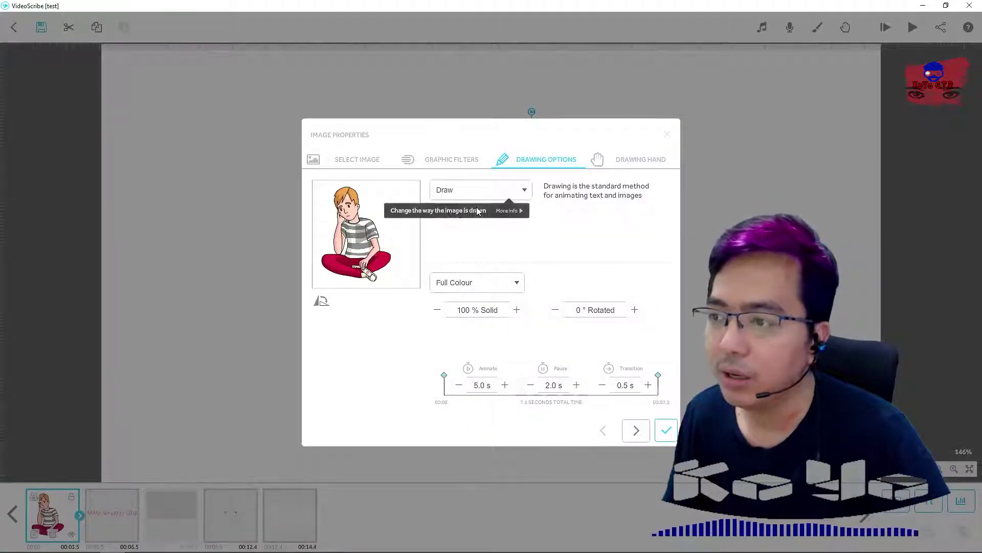
{"action": "left_click", "coordinate": [668, 134]}
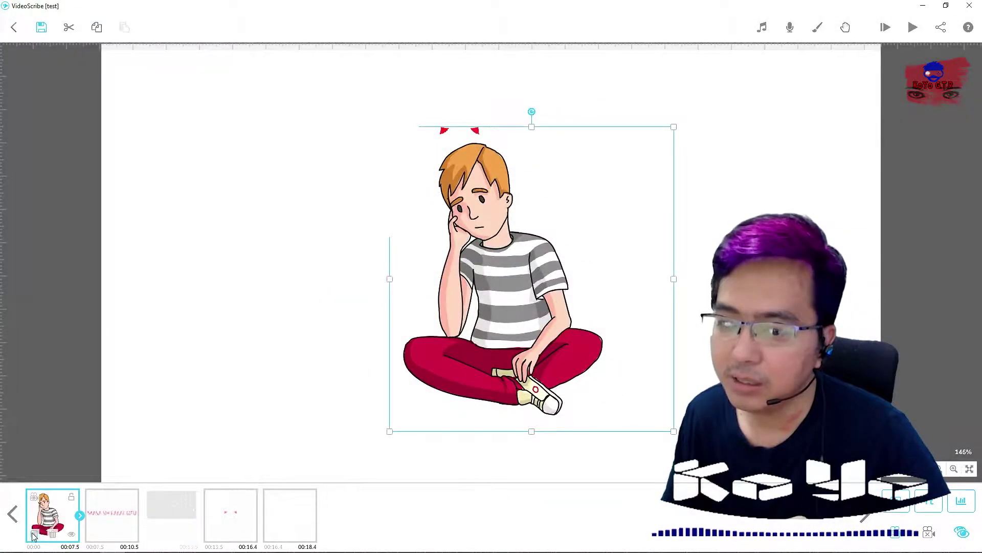
{"action": "left_click", "coordinate": [34, 535]}
{"action": "left_click", "coordinate": [667, 134]}
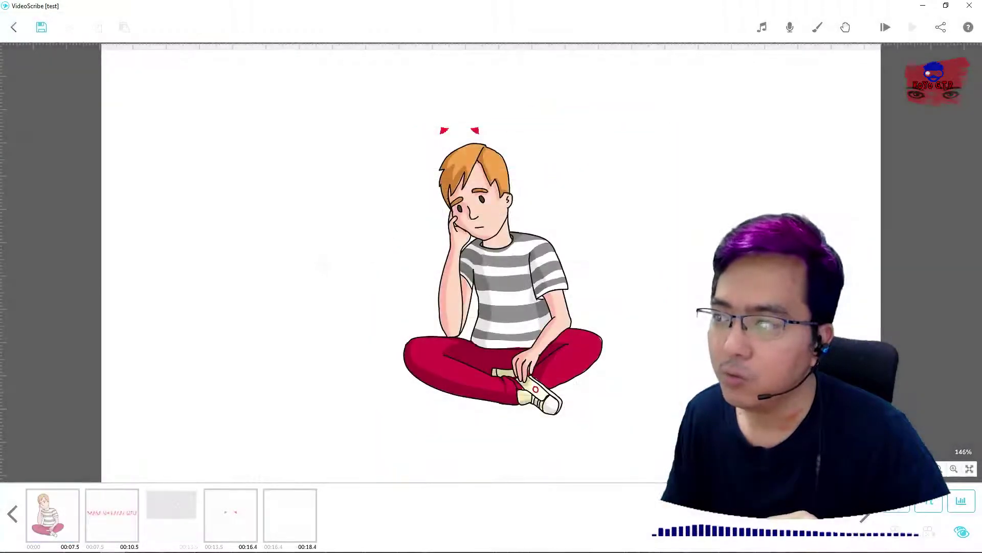
Open the seated person's image properties, try its flipped versions and return the image to its original orientation
{"action": "double_click", "coordinate": [515, 306]}
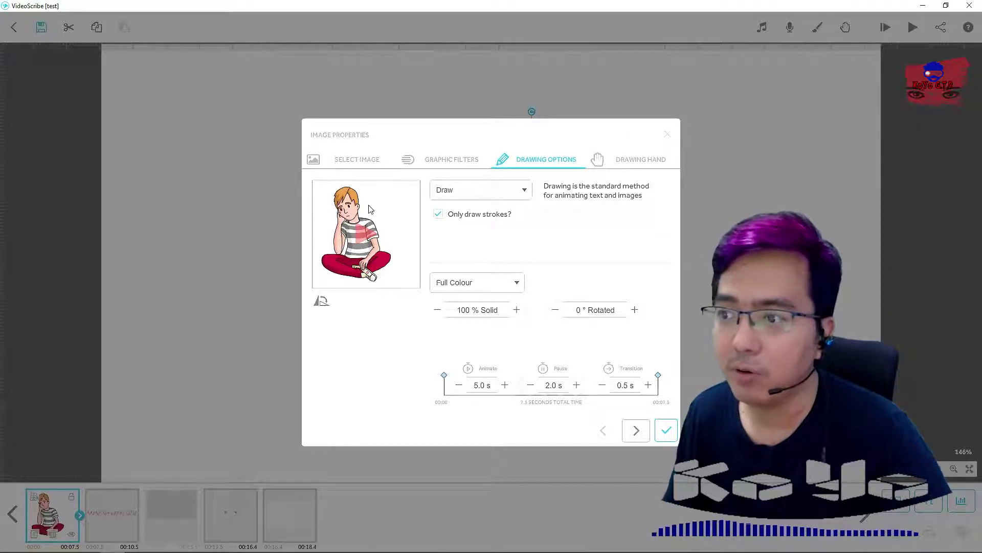
{"action": "left_click", "coordinate": [321, 303]}
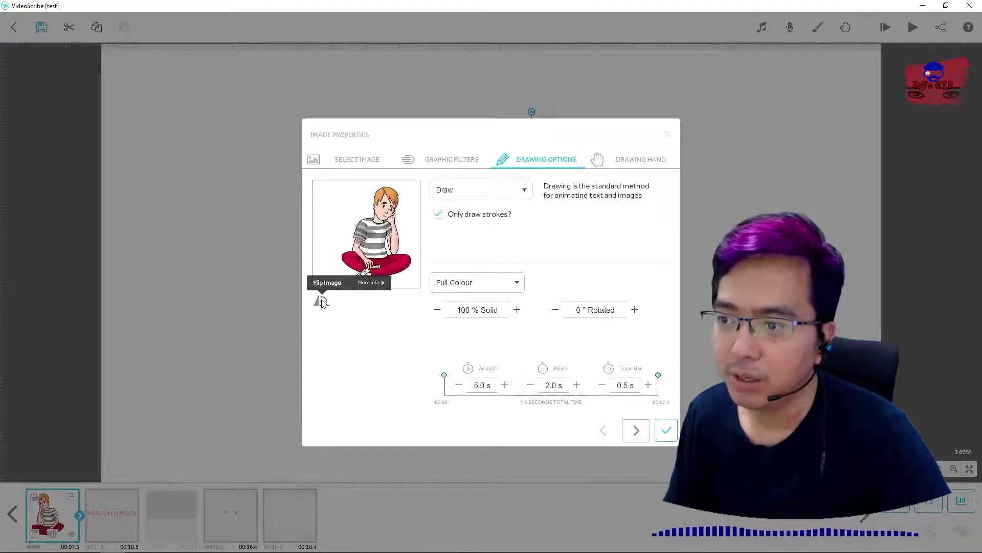
{"action": "left_click", "coordinate": [322, 303]}
{"action": "left_click", "coordinate": [322, 303]}
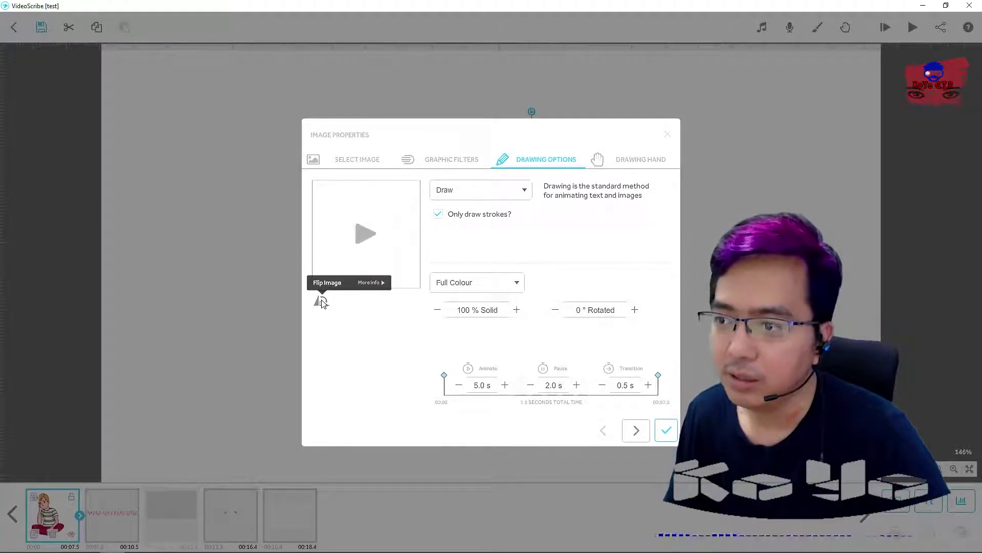
{"action": "left_click", "coordinate": [321, 303]}
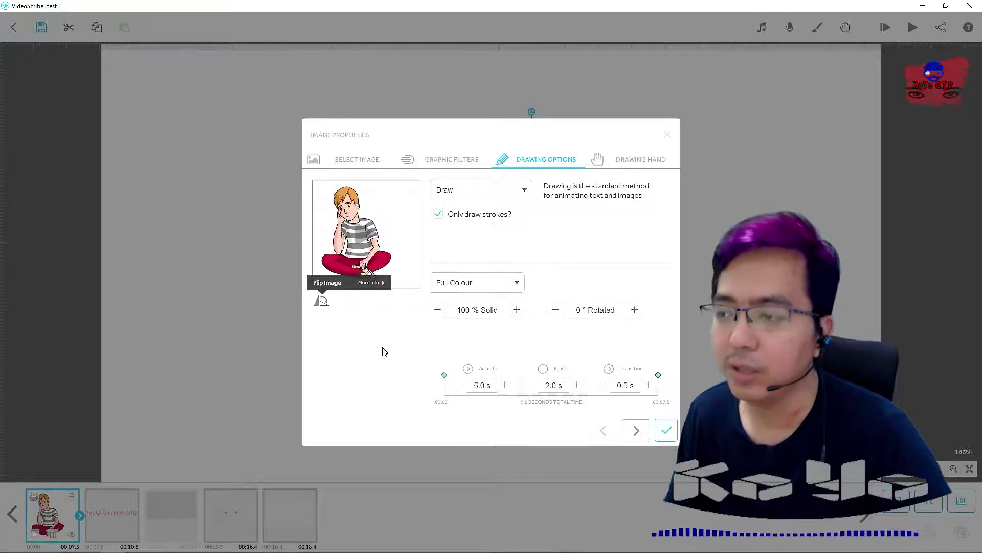
Look through the drawing hand, graphic filter and image selection settings for the seated person, and close the image properties
{"action": "left_click", "coordinate": [624, 159]}
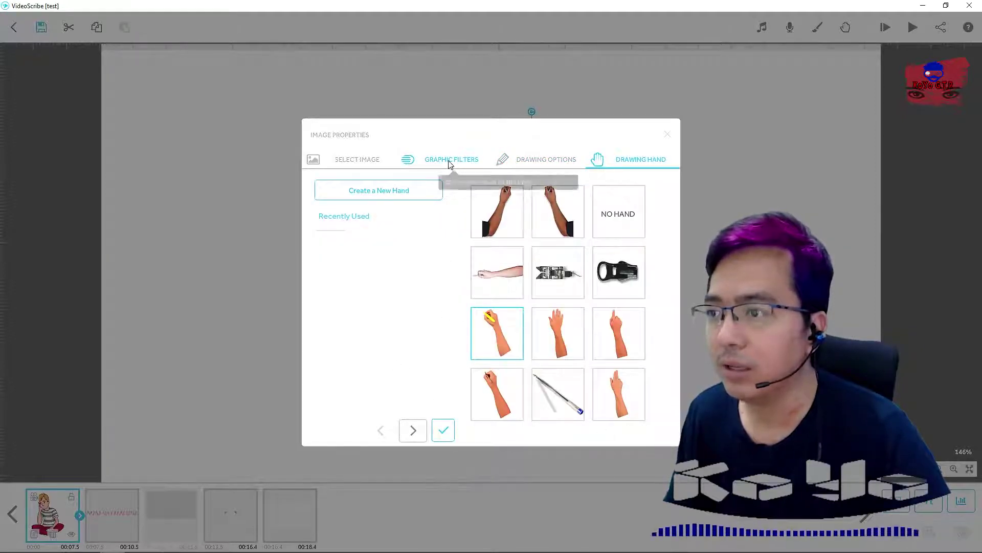
{"action": "left_click", "coordinate": [451, 163]}
{"action": "left_click", "coordinate": [366, 162]}
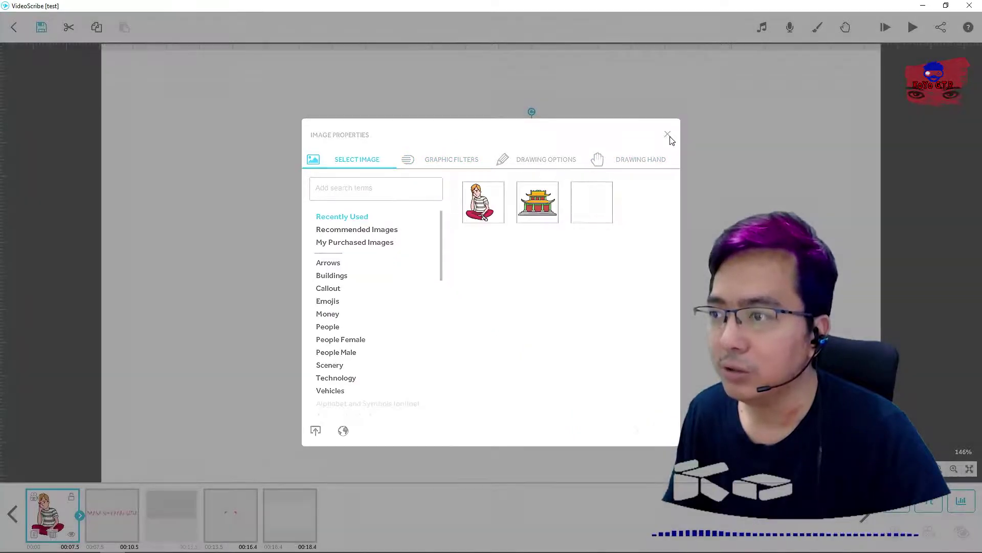
{"action": "left_click", "coordinate": [668, 136]}
Hide the blank last element of the timeline on the canvas
{"action": "left_click", "coordinate": [114, 515]}
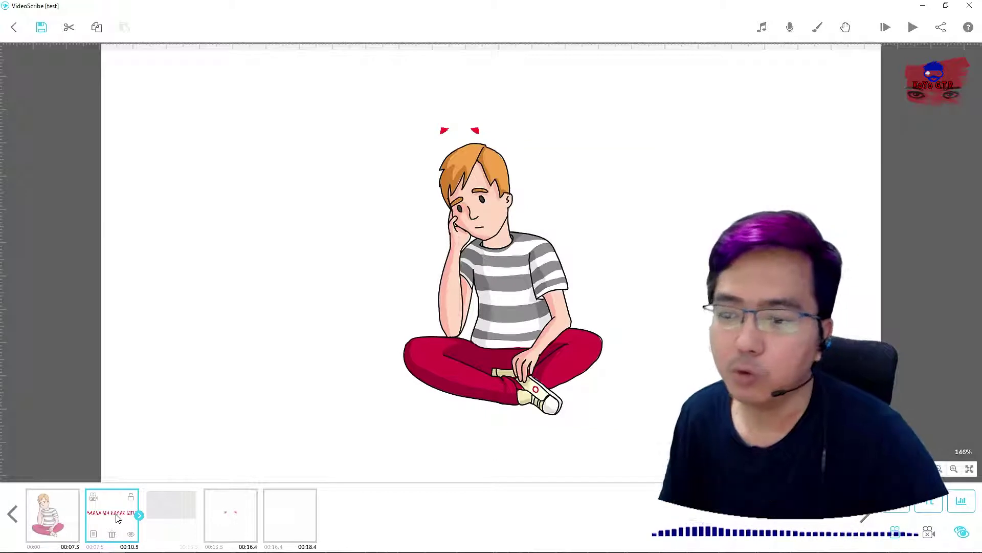
{"action": "left_click", "coordinate": [293, 521]}
{"action": "left_click", "coordinate": [309, 535]}
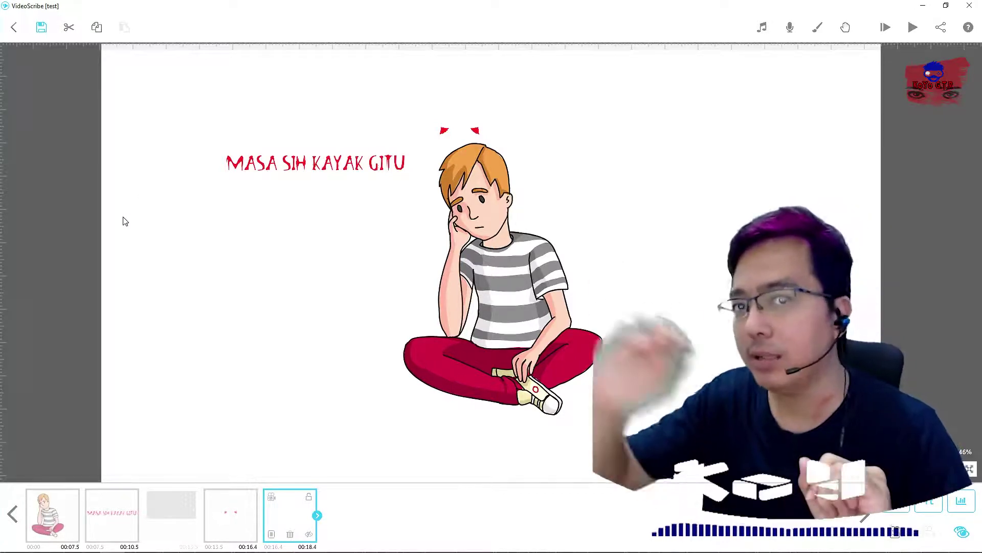
Open the text properties of "MASA SIH KAYAK GITU" for editing and look through the fonts offered for it
{"action": "left_click", "coordinate": [122, 495]}
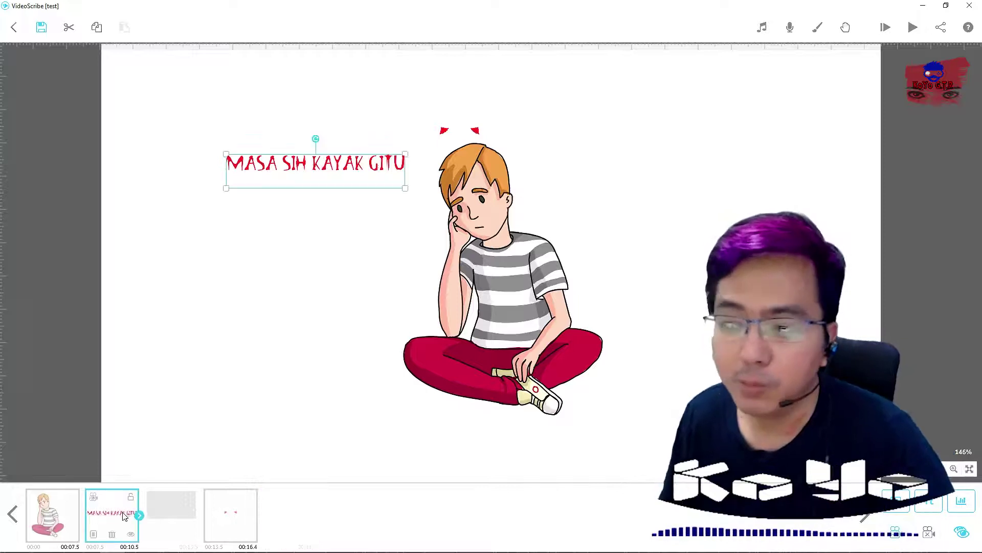
{"action": "double_click", "coordinate": [285, 175]}
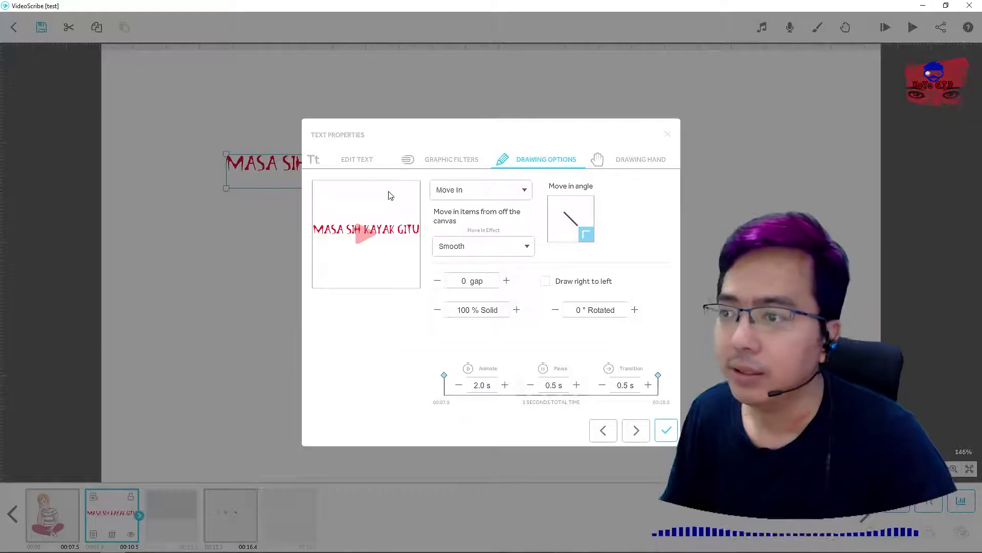
{"action": "left_click", "coordinate": [365, 167]}
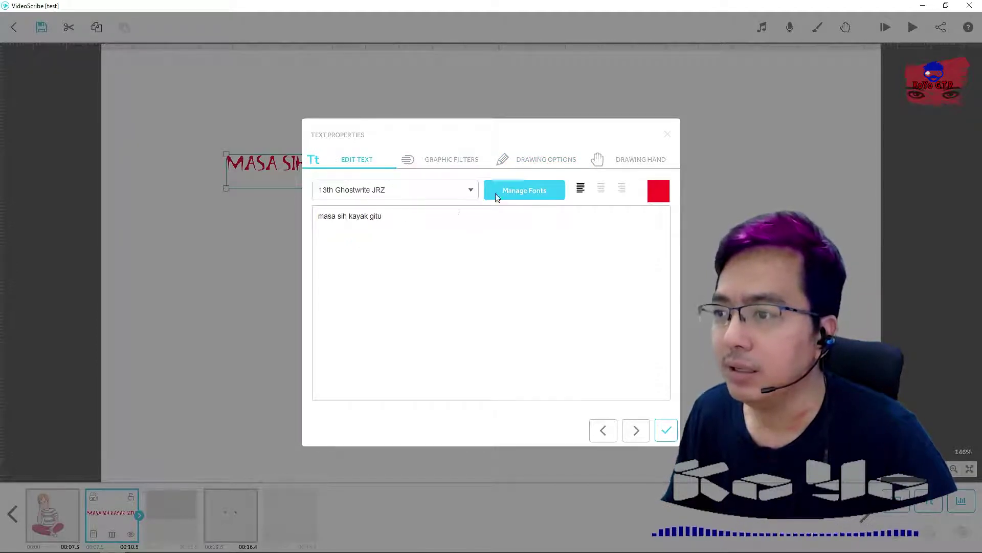
{"action": "left_click", "coordinate": [461, 193]}
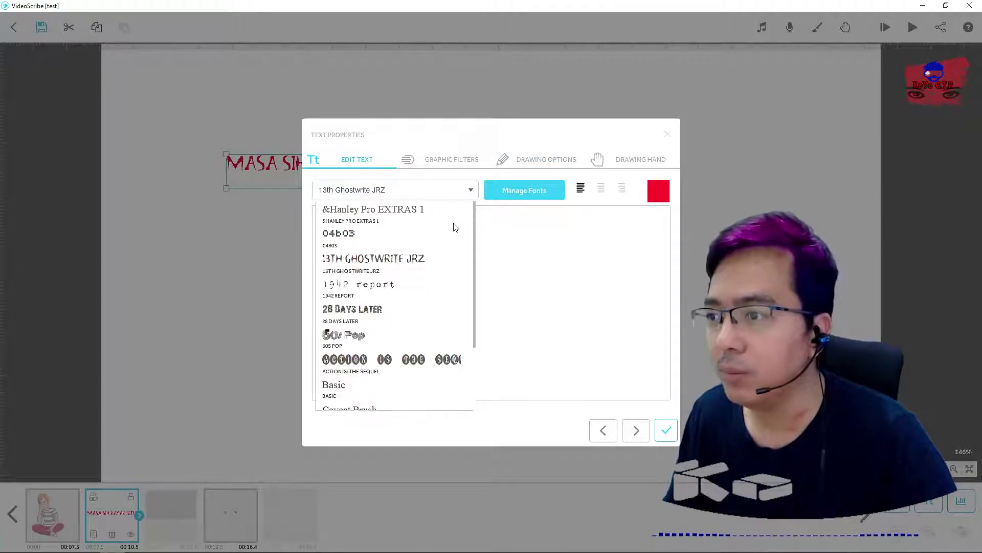
{"action": "scroll", "coordinate": [453, 230], "scroll_direction": "down", "scroll_amount": 4}
{"action": "scroll", "coordinate": [354, 393], "scroll_direction": "up", "scroll_amount": 4}
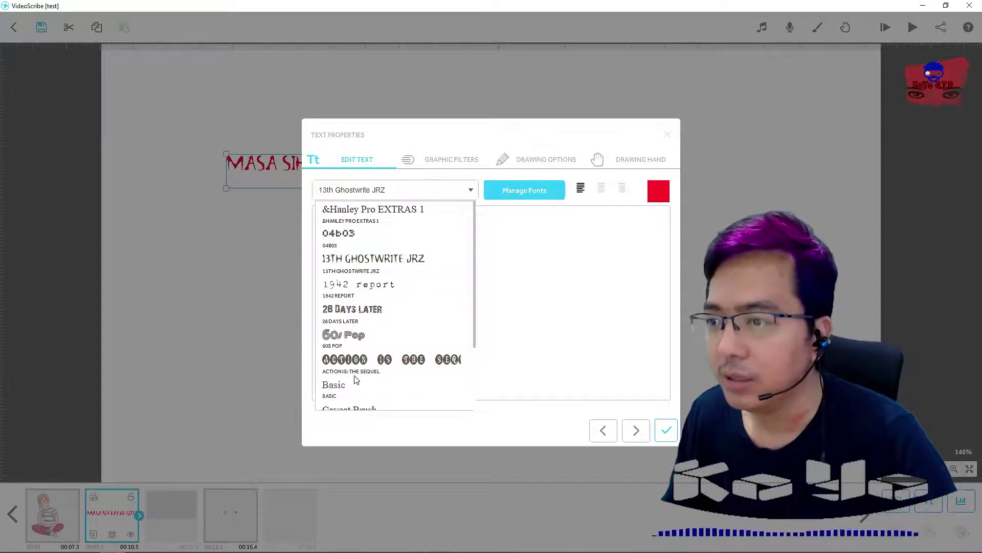
{"action": "scroll", "coordinate": [394, 351], "scroll_direction": "down", "scroll_amount": 3}
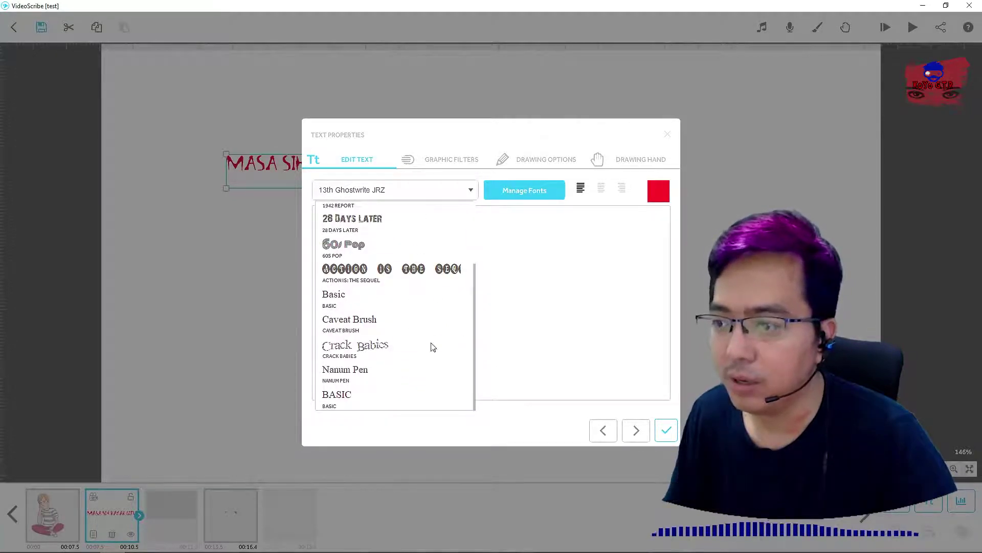
{"action": "scroll", "coordinate": [418, 304], "scroll_direction": "up", "scroll_amount": 3}
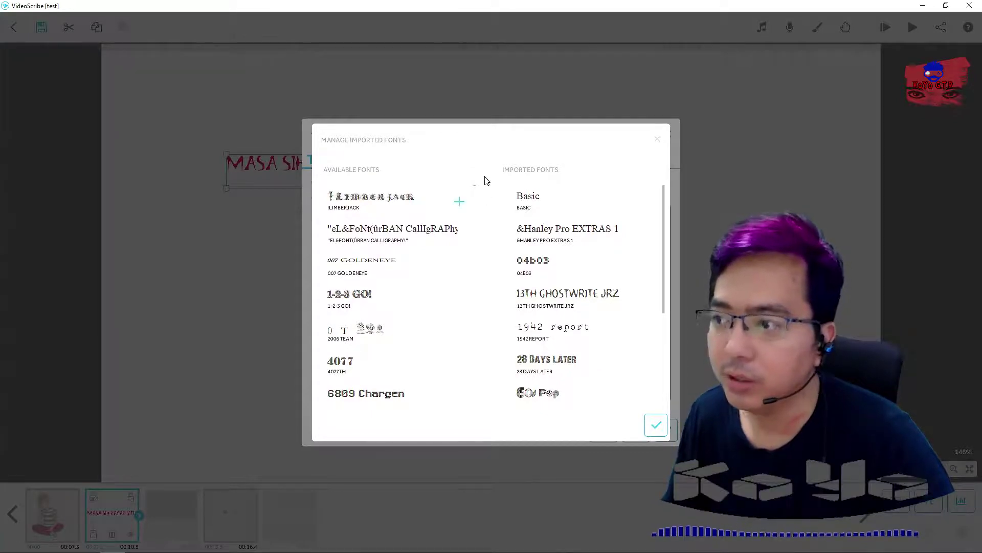
Import the Fortunates December font from the available fonts with the Latin Extended characters included, and close the font manager
{"action": "scroll", "coordinate": [381, 261], "scroll_direction": "down", "scroll_amount": 3}
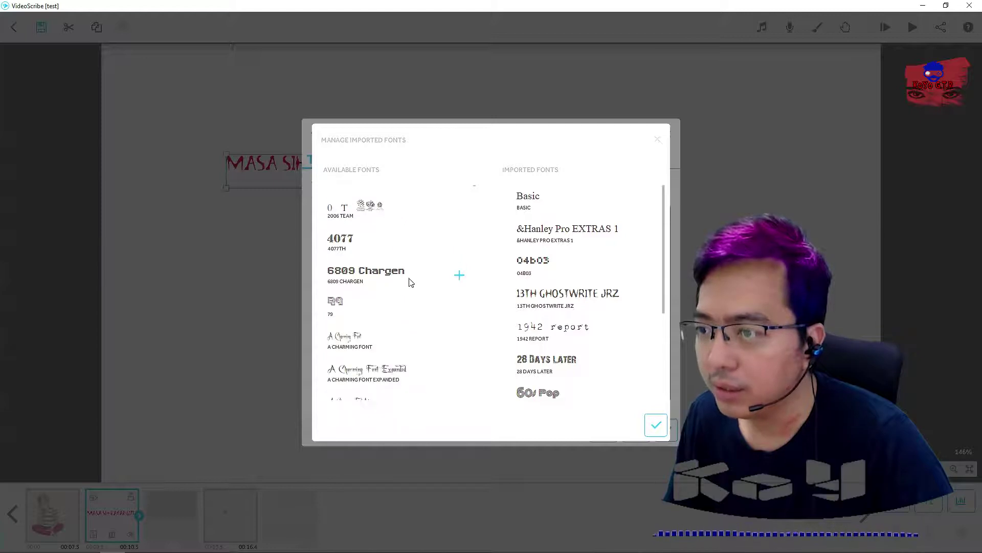
{"action": "scroll", "coordinate": [415, 297], "scroll_direction": "down", "scroll_amount": 1}
{"action": "scroll", "coordinate": [413, 309], "scroll_direction": "down", "scroll_amount": 8}
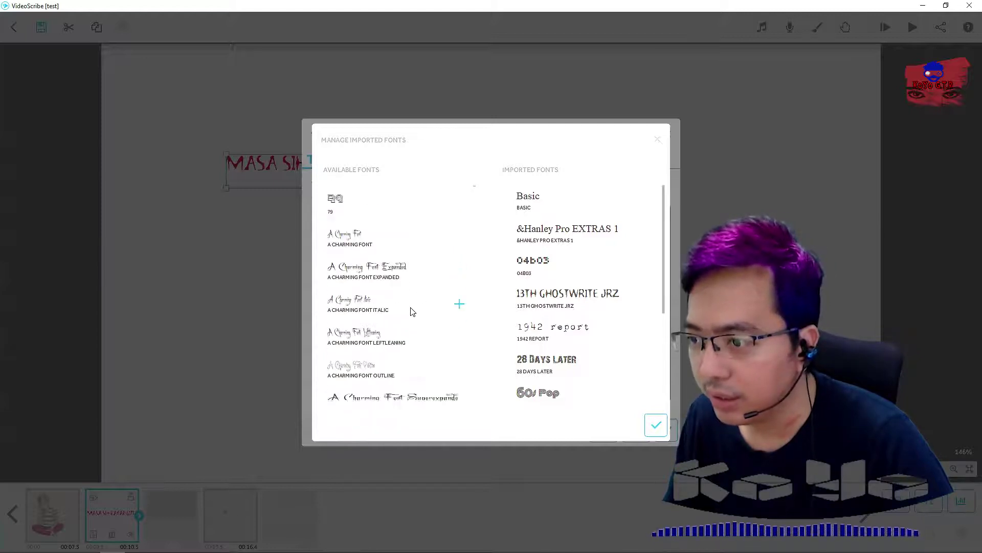
{"action": "scroll", "coordinate": [413, 311], "scroll_direction": "down", "scroll_amount": 1}
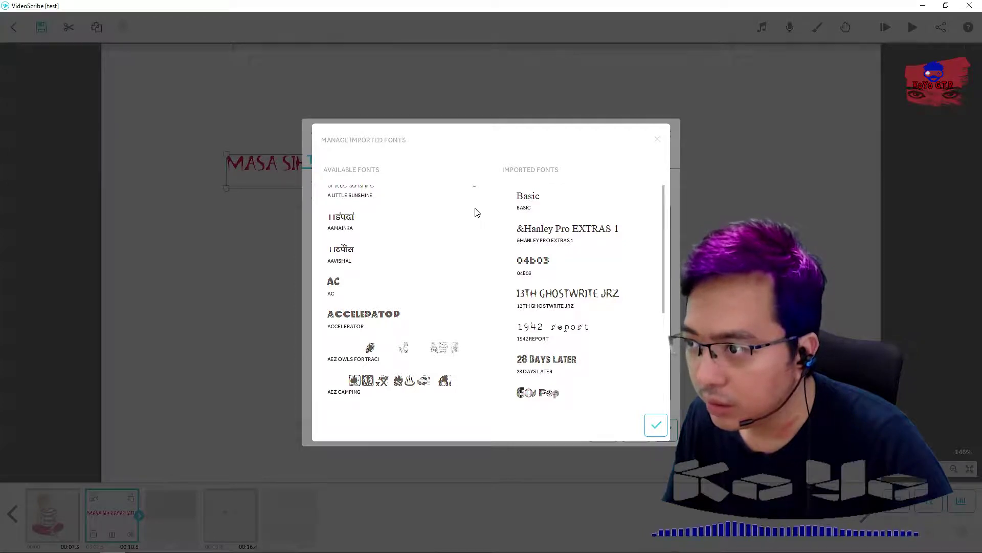
{"action": "scroll", "coordinate": [475, 227], "scroll_direction": "down", "scroll_amount": 12}
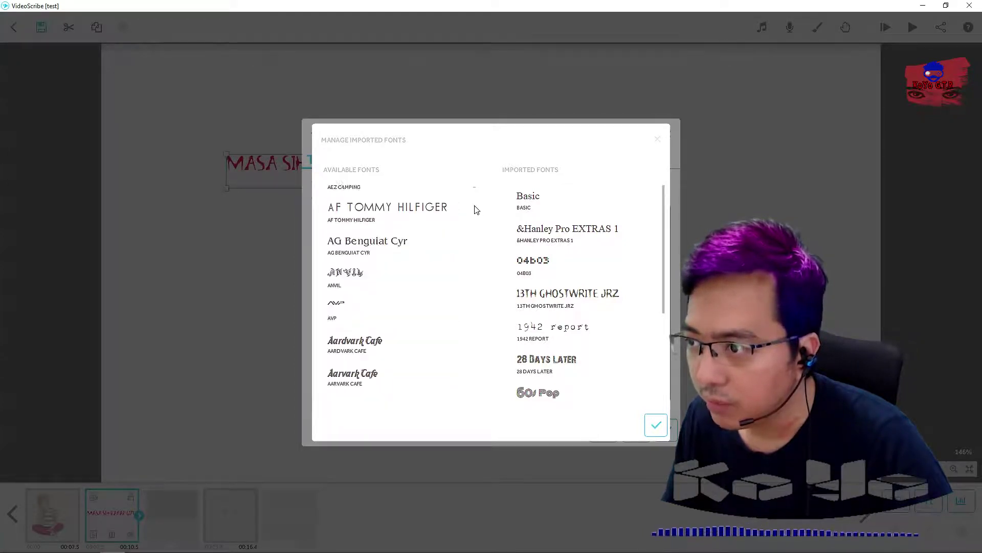
{"action": "scroll", "coordinate": [475, 193], "scroll_direction": "down", "scroll_amount": 20}
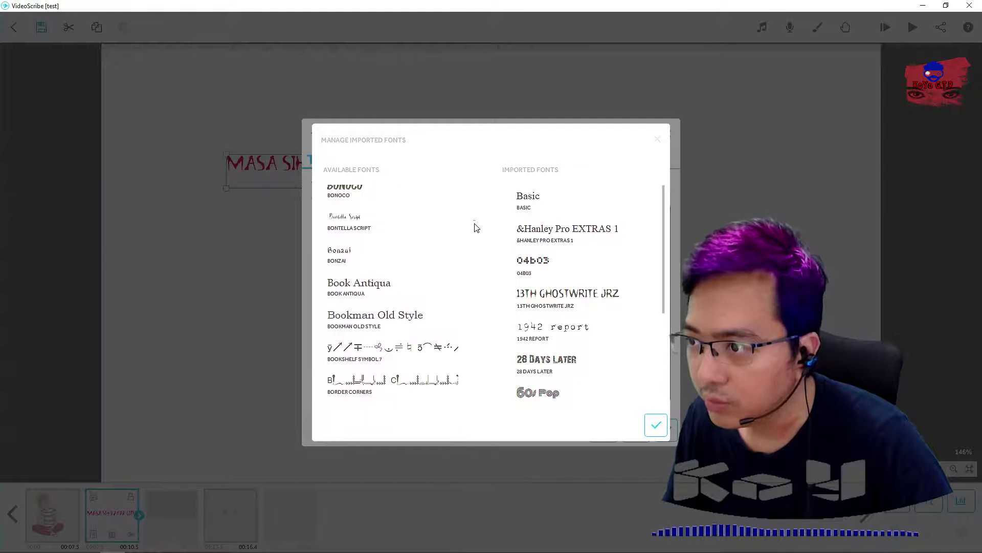
{"action": "scroll", "coordinate": [475, 240], "scroll_direction": "down", "scroll_amount": 20}
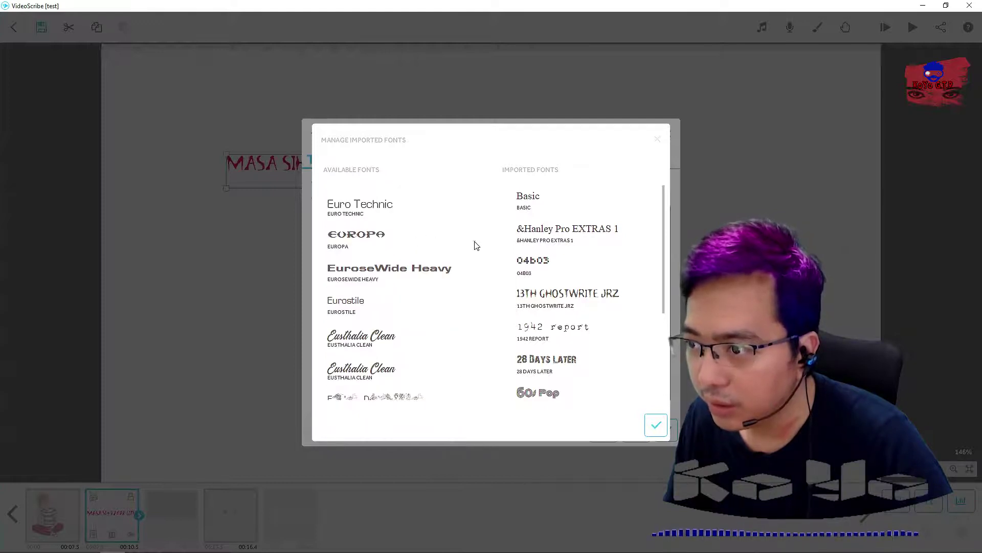
{"action": "scroll", "coordinate": [475, 251], "scroll_direction": "down", "scroll_amount": 10}
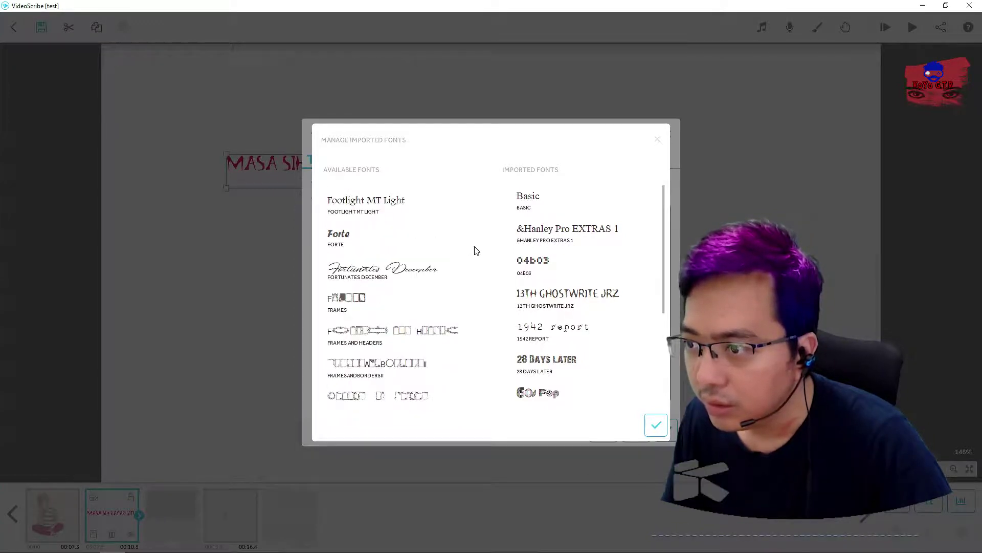
{"action": "left_click", "coordinate": [460, 273]}
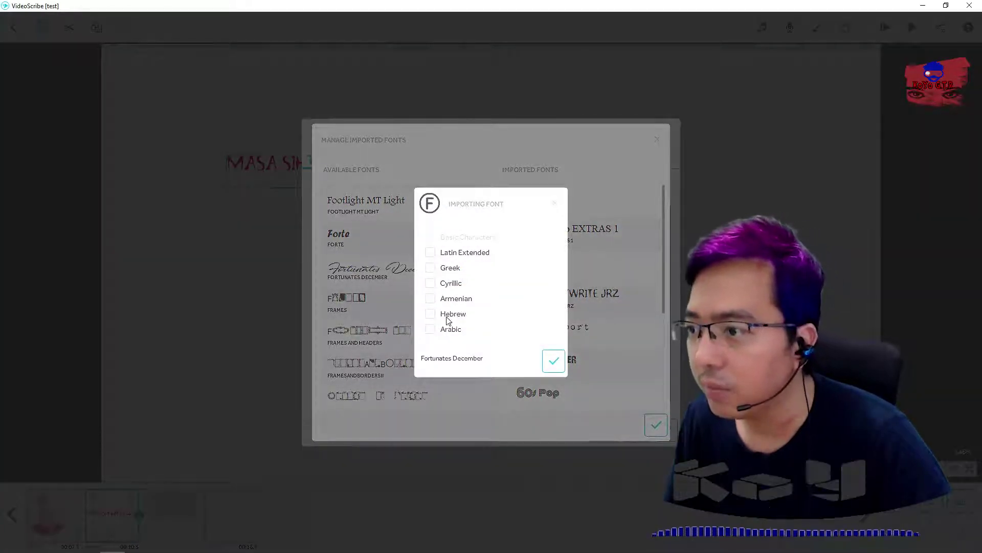
{"action": "left_click", "coordinate": [430, 253]}
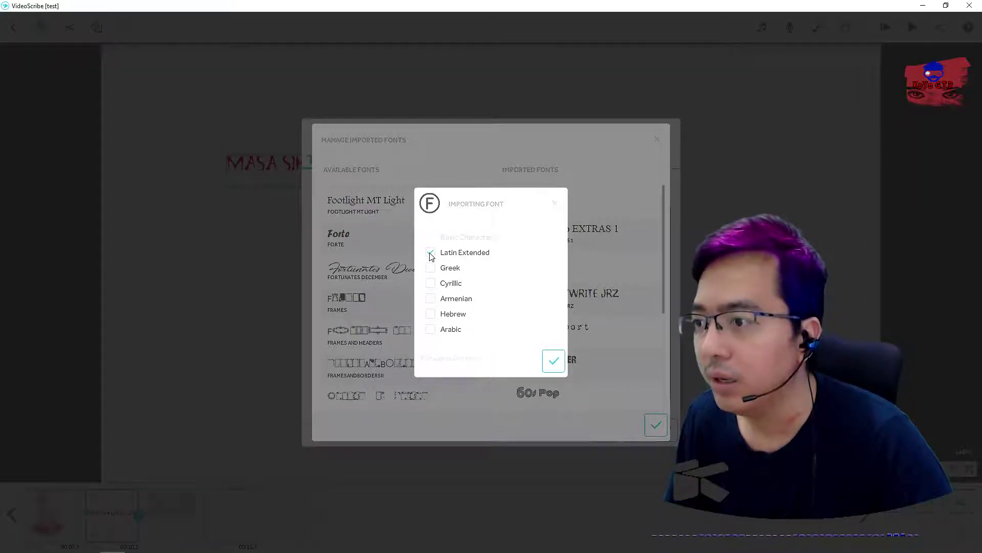
{"action": "left_click", "coordinate": [557, 361]}
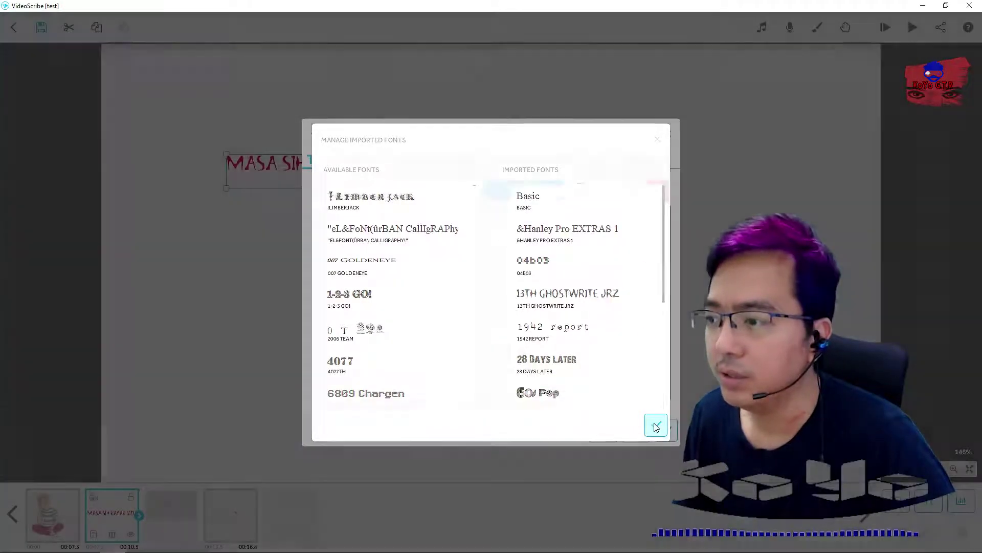
{"action": "left_click", "coordinate": [656, 426]}
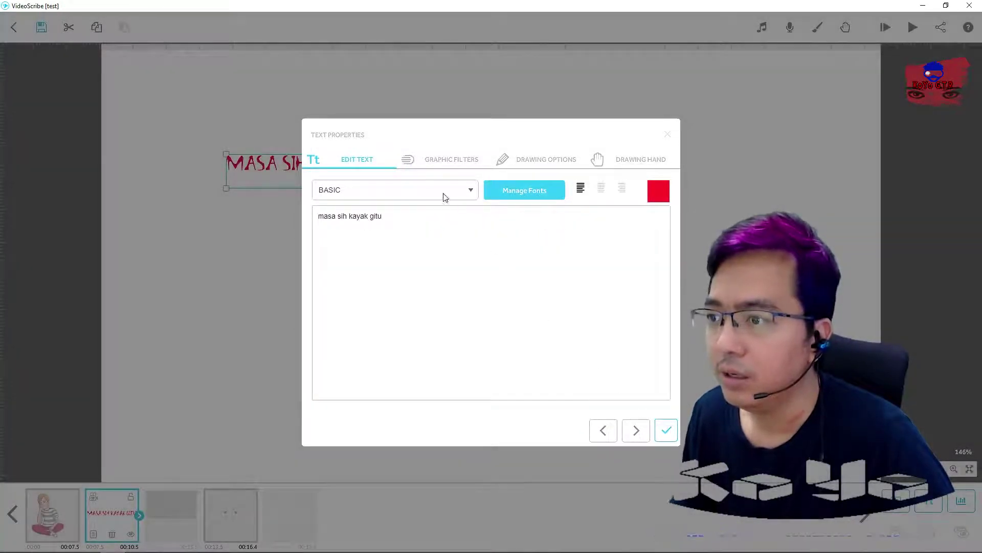
Set the text's font to Fortunates December and its colour to pink #ef5396
{"action": "left_click", "coordinate": [467, 189]}
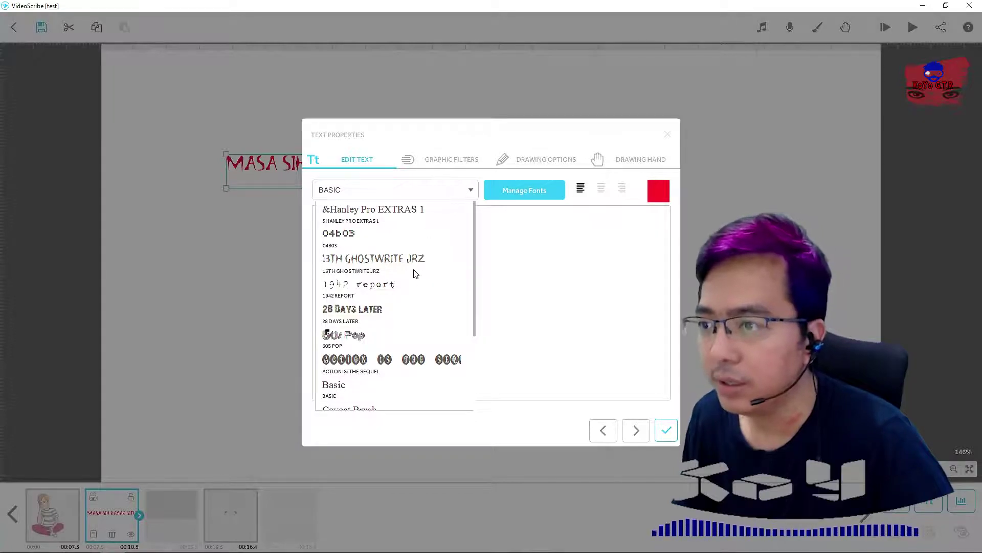
{"action": "scroll", "coordinate": [415, 274], "scroll_direction": "down", "scroll_amount": 5}
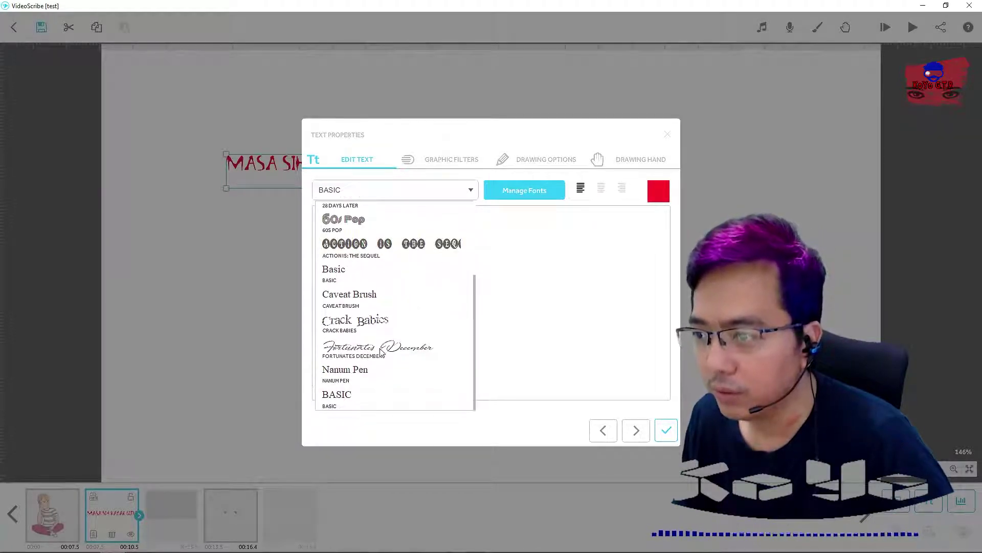
{"action": "left_click", "coordinate": [379, 348]}
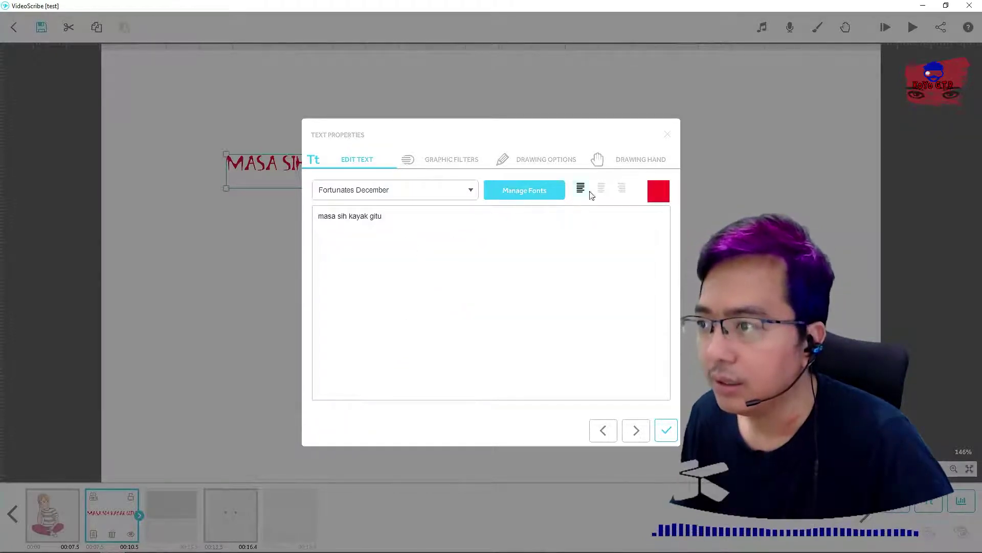
{"action": "left_click", "coordinate": [660, 194]}
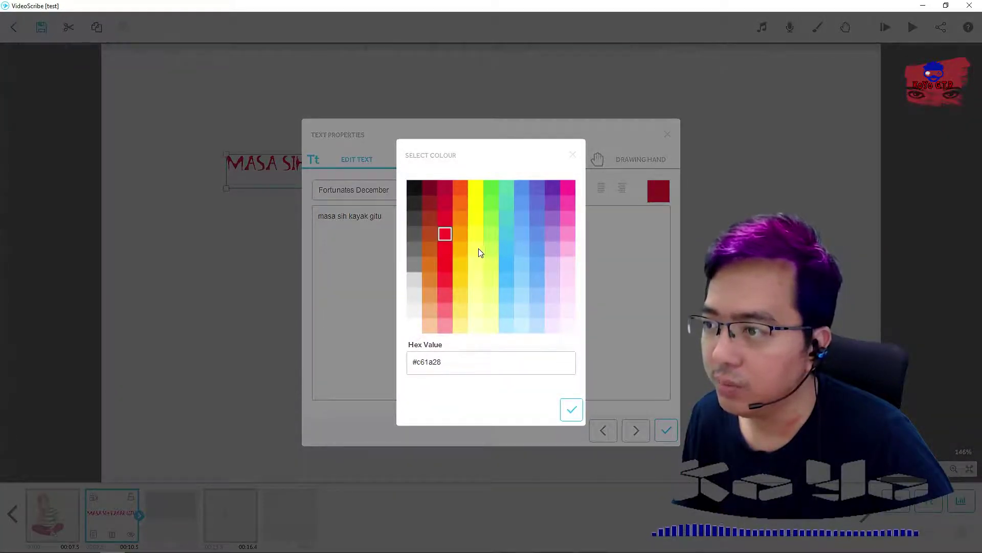
{"action": "left_click", "coordinate": [567, 203]}
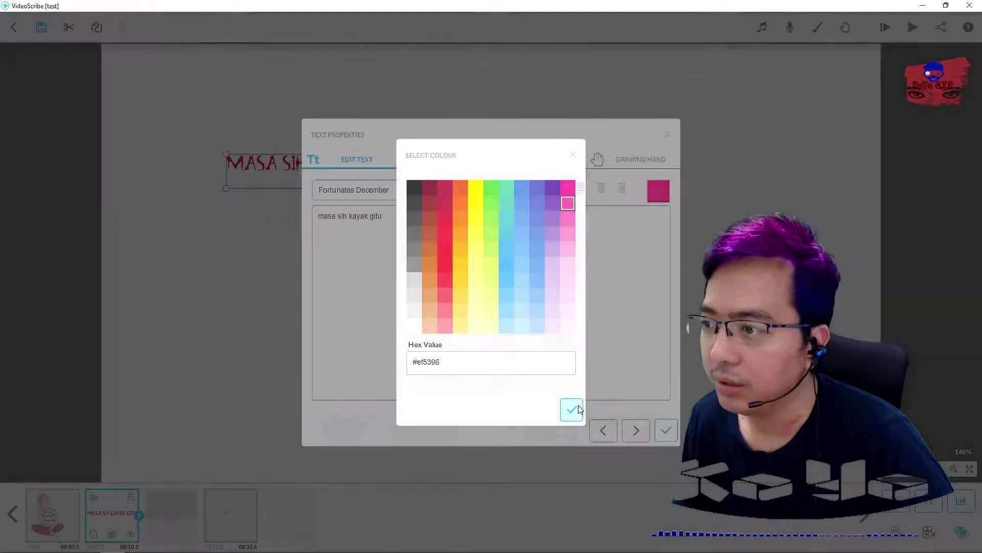
{"action": "left_click", "coordinate": [571, 410]}
Try the Drop Shadow and Inner Shadow graphic filters on the text, turning each one off again
{"action": "left_click", "coordinate": [453, 161]}
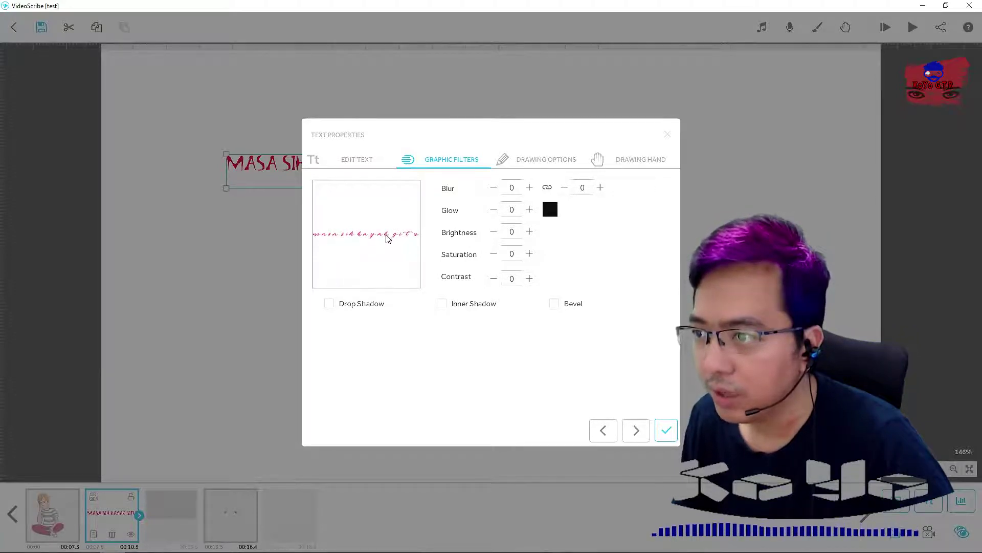
{"action": "left_click", "coordinate": [330, 304]}
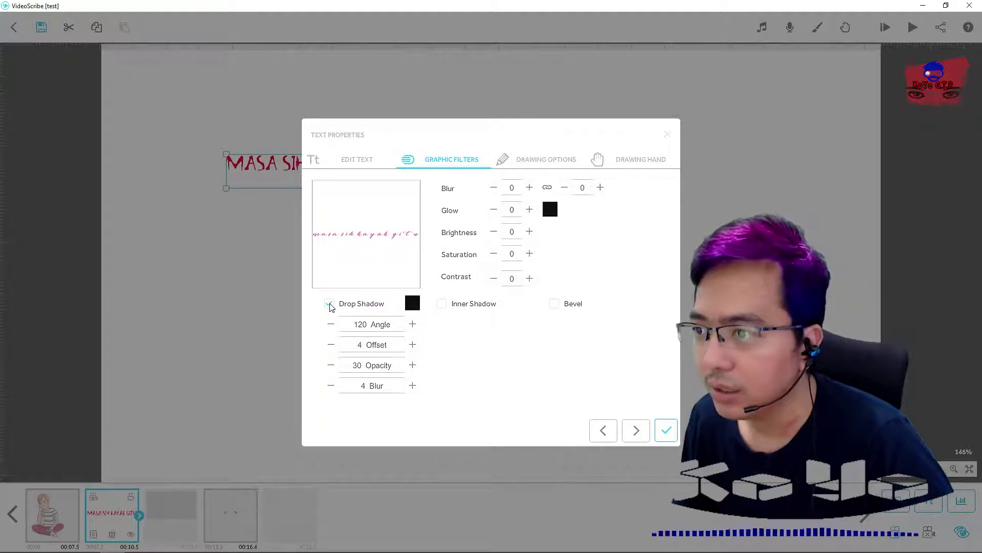
{"action": "left_click", "coordinate": [330, 305]}
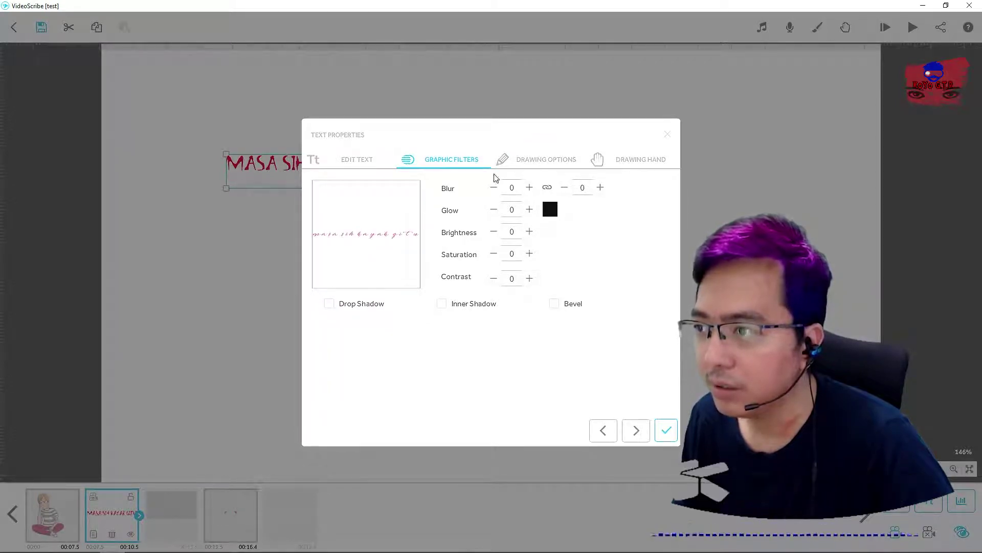
{"action": "left_click", "coordinate": [442, 304]}
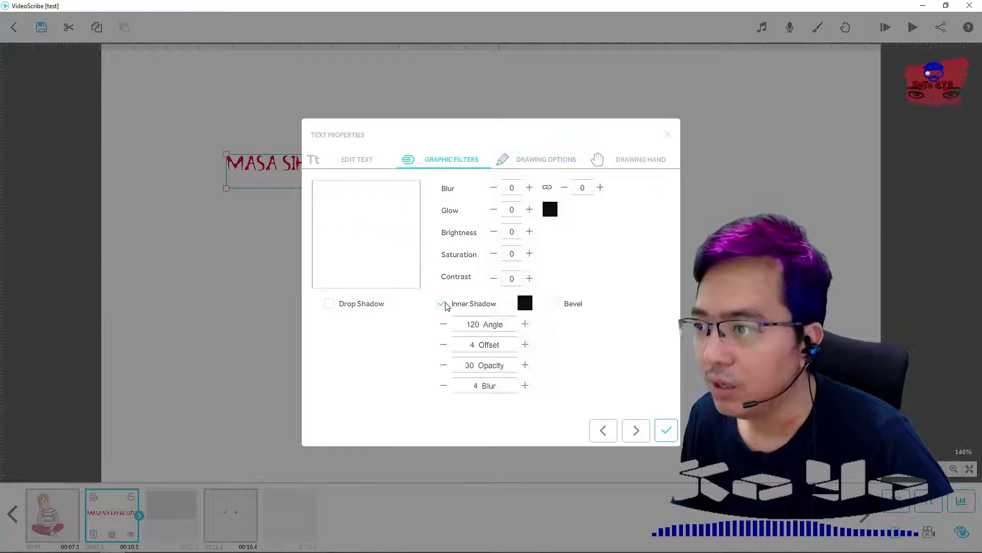
{"action": "left_click", "coordinate": [445, 305]}
{"action": "left_click", "coordinate": [344, 307]}
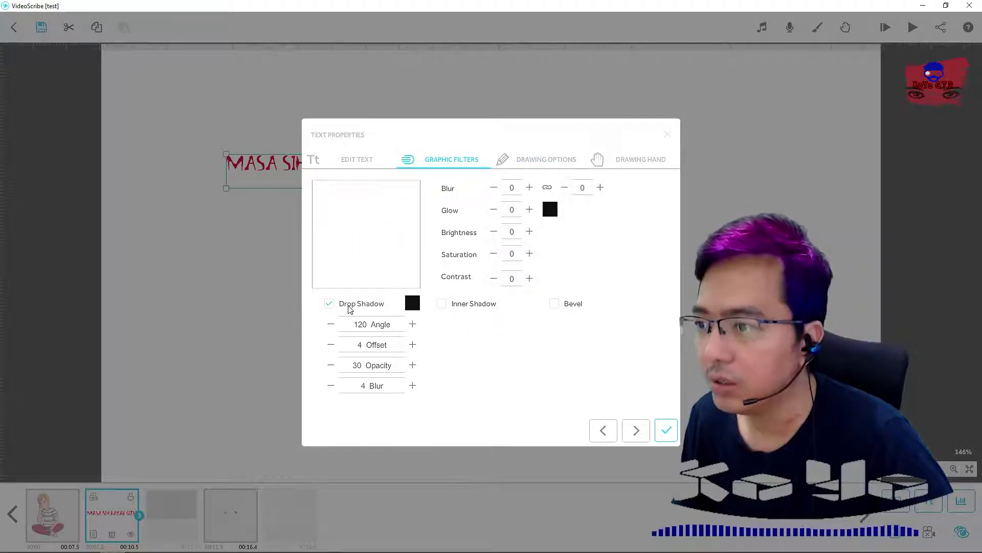
{"action": "left_click", "coordinate": [359, 307]}
{"action": "left_click", "coordinate": [442, 304]}
{"action": "left_click", "coordinate": [443, 304]}
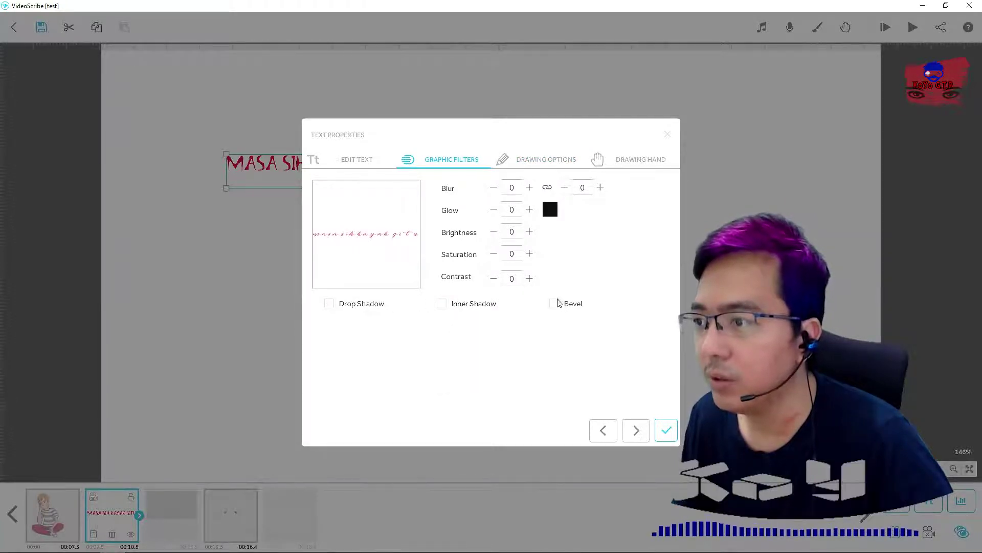
Set the text's animation type to Draw and preview the animation
{"action": "left_click", "coordinate": [552, 161]}
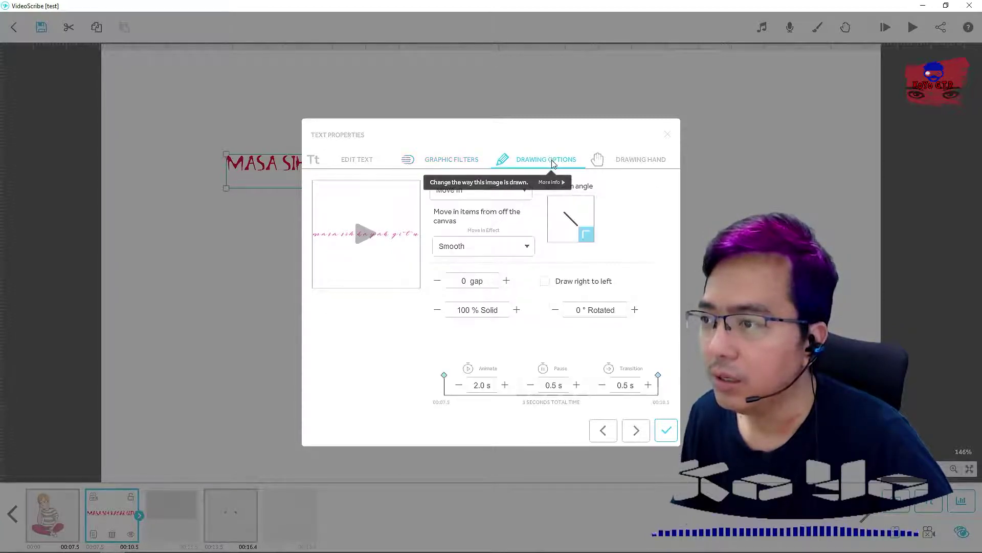
{"action": "left_click", "coordinate": [490, 193]}
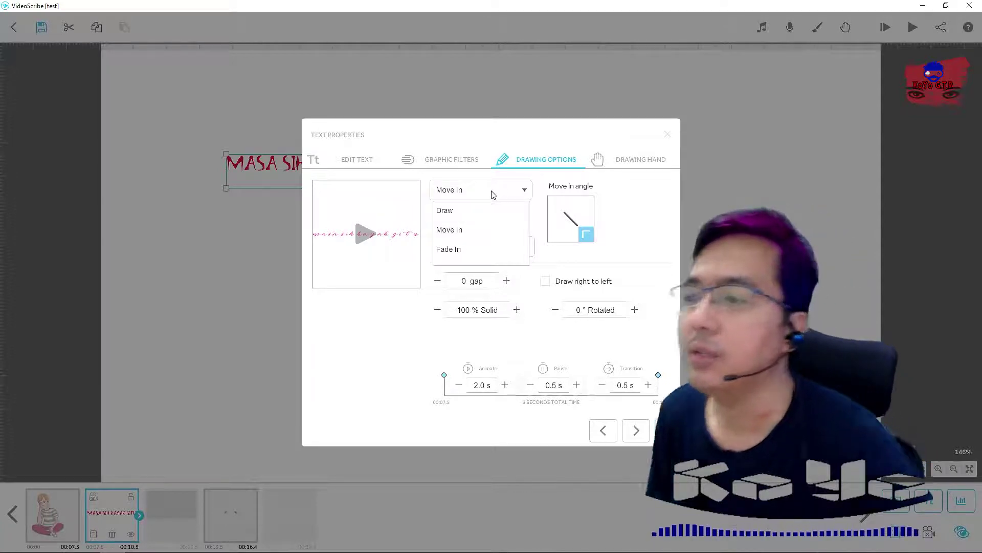
{"action": "left_click", "coordinate": [452, 215]}
{"action": "left_click", "coordinate": [361, 236]}
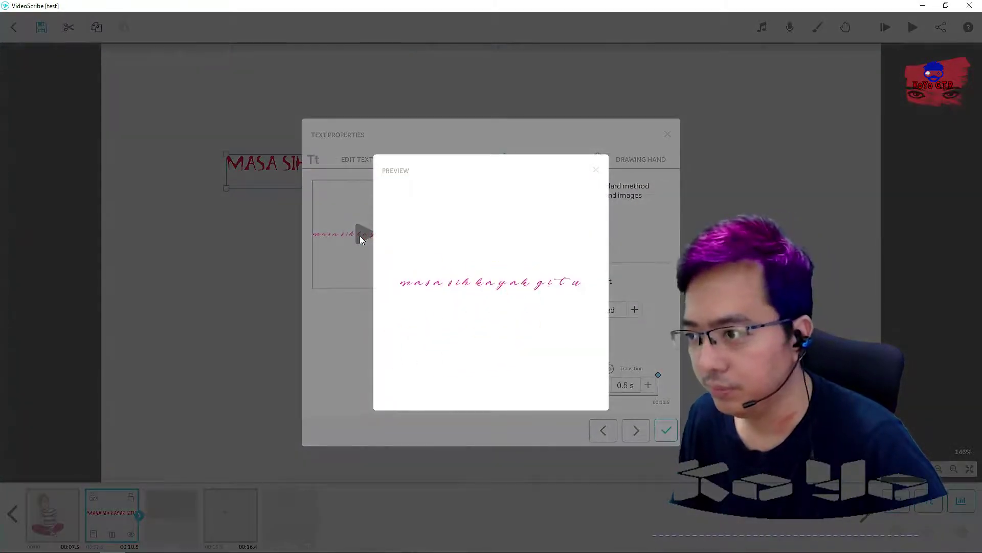
{"action": "left_click", "coordinate": [595, 170]}
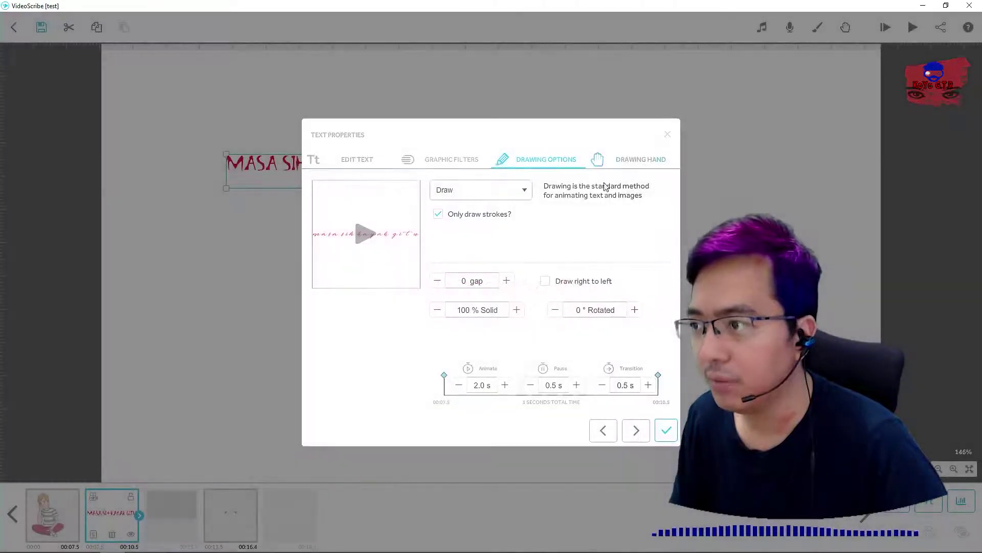
Choose the hand holding a pen as the text's drawing hand and preview the drawing animation with it
{"action": "left_click", "coordinate": [643, 160]}
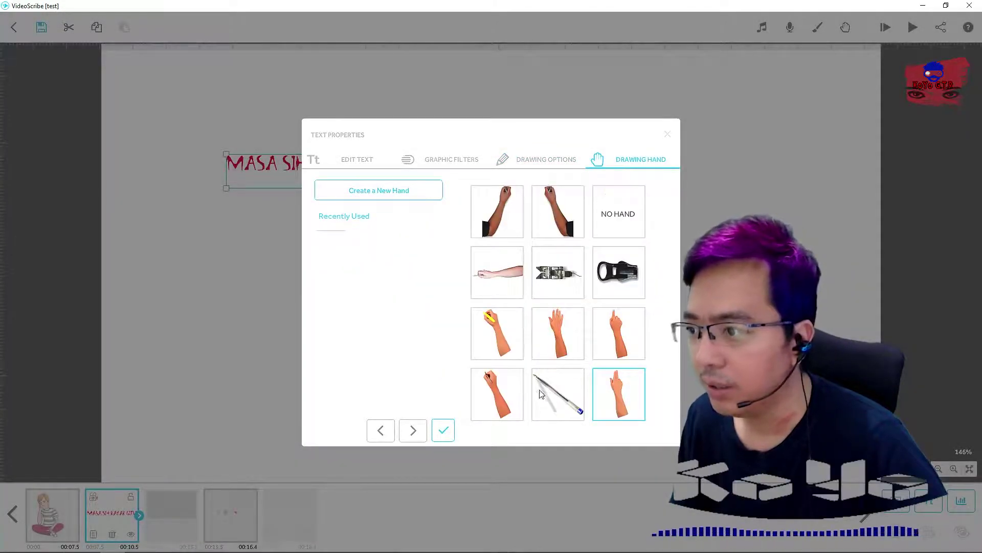
{"action": "left_click", "coordinate": [497, 391]}
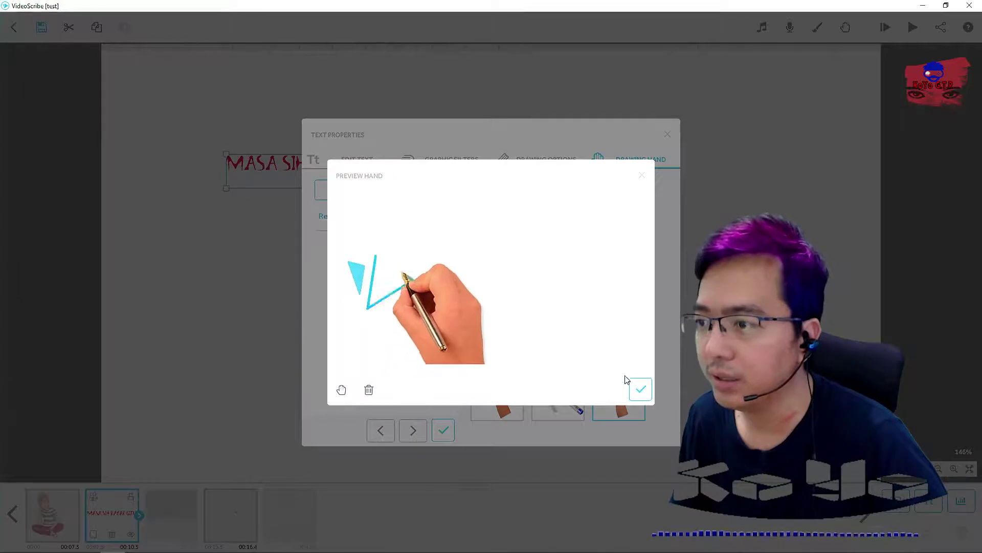
{"action": "left_click", "coordinate": [640, 395]}
{"action": "left_click", "coordinate": [533, 161]}
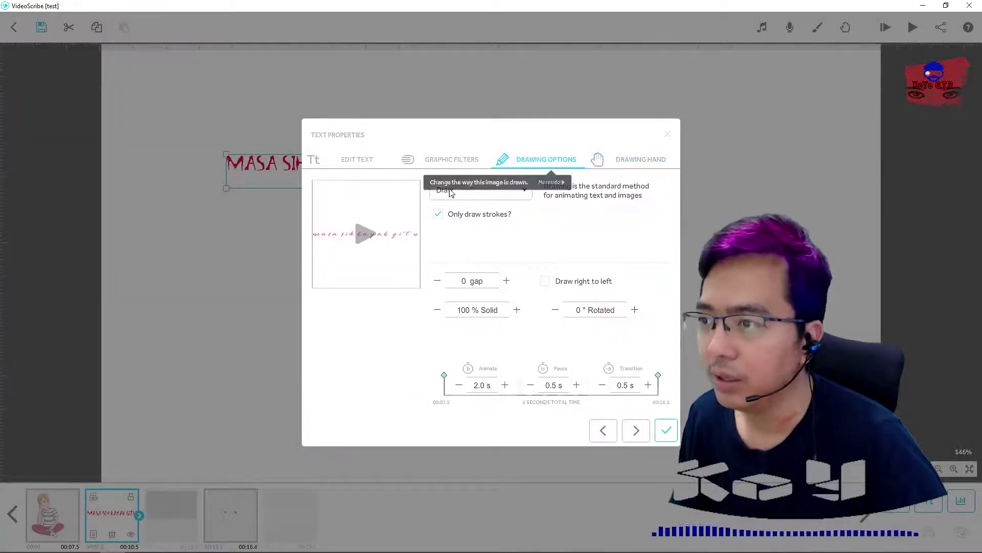
{"action": "left_click", "coordinate": [368, 234]}
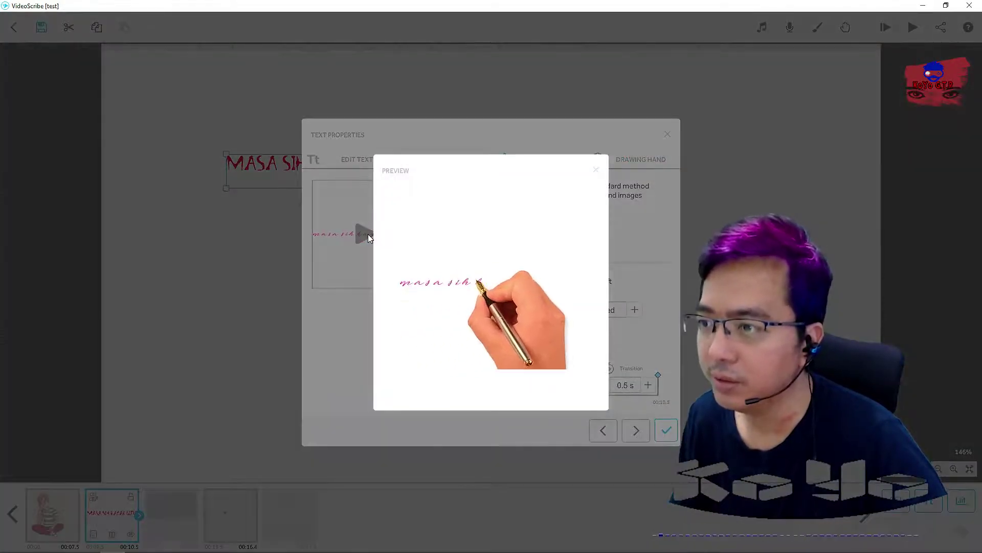
{"action": "left_click", "coordinate": [595, 170]}
{"action": "left_click", "coordinate": [515, 194]}
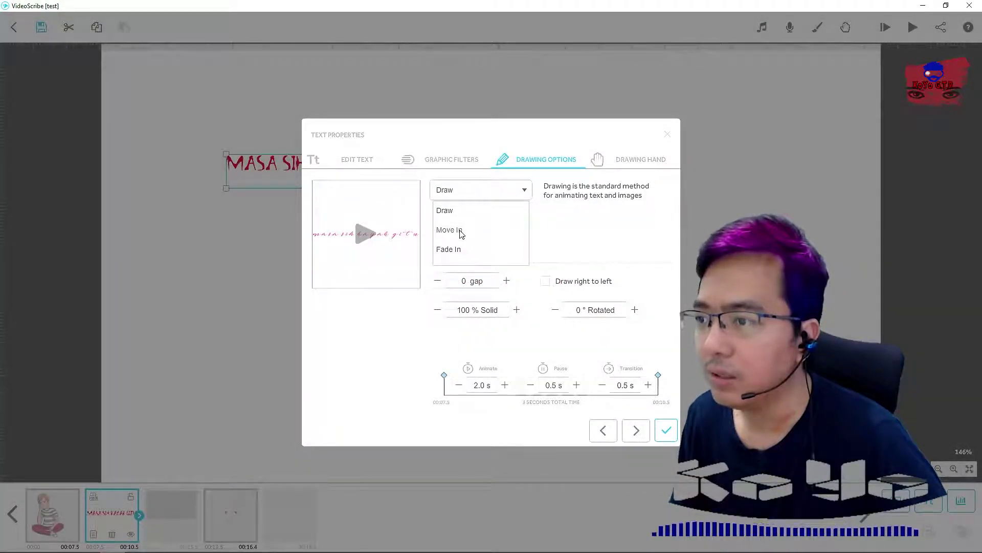
{"action": "left_click", "coordinate": [568, 228]}
{"action": "left_click", "coordinate": [516, 195]}
{"action": "left_click", "coordinate": [515, 195]}
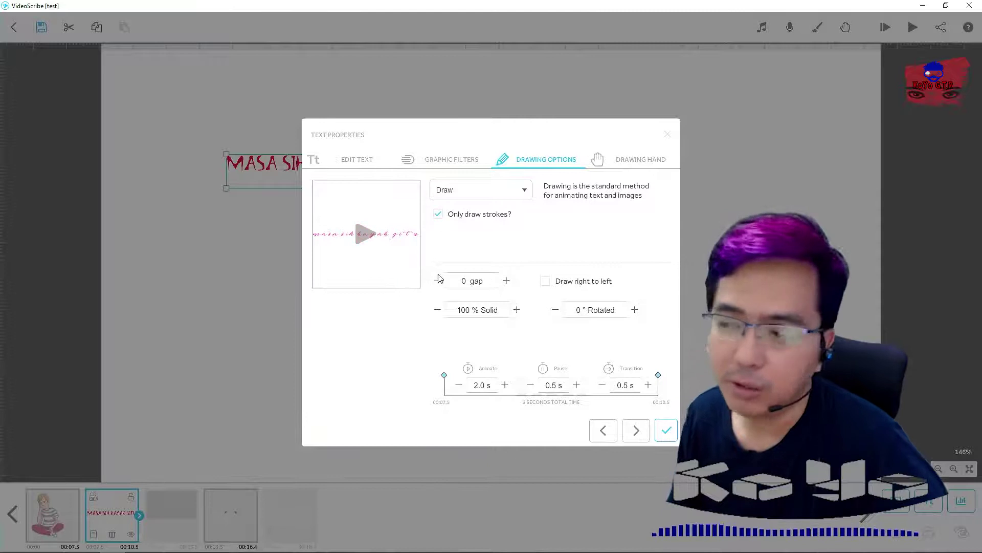
Increase the text's stroke gap to 20 and preview the animation
{"action": "left_click", "coordinate": [507, 282]}
{"action": "left_click", "coordinate": [508, 282]}
{"action": "left_click", "coordinate": [507, 281]}
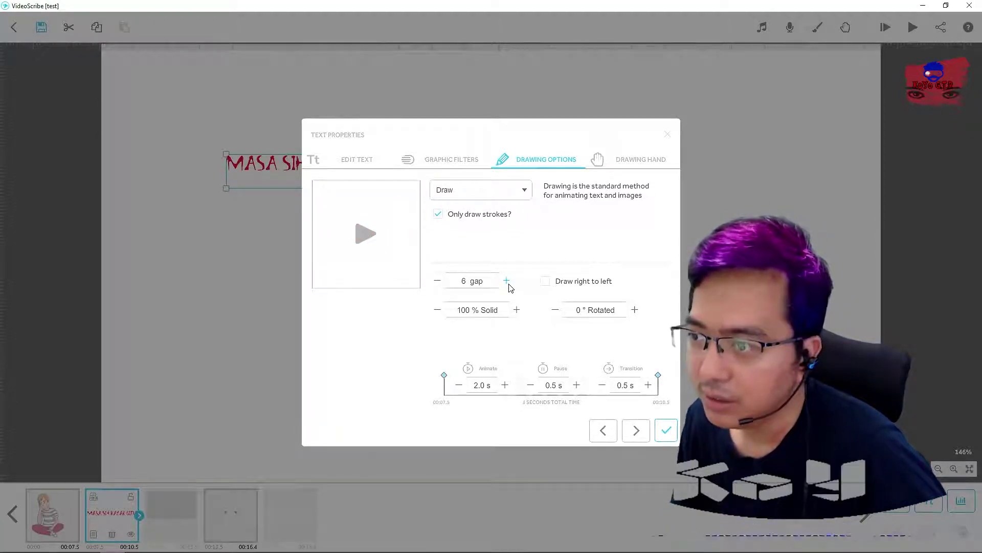
{"action": "left_click", "coordinate": [508, 282]}
{"action": "left_click", "coordinate": [507, 281]}
{"action": "left_click", "coordinate": [507, 282]}
{"action": "left_click", "coordinate": [507, 282]}
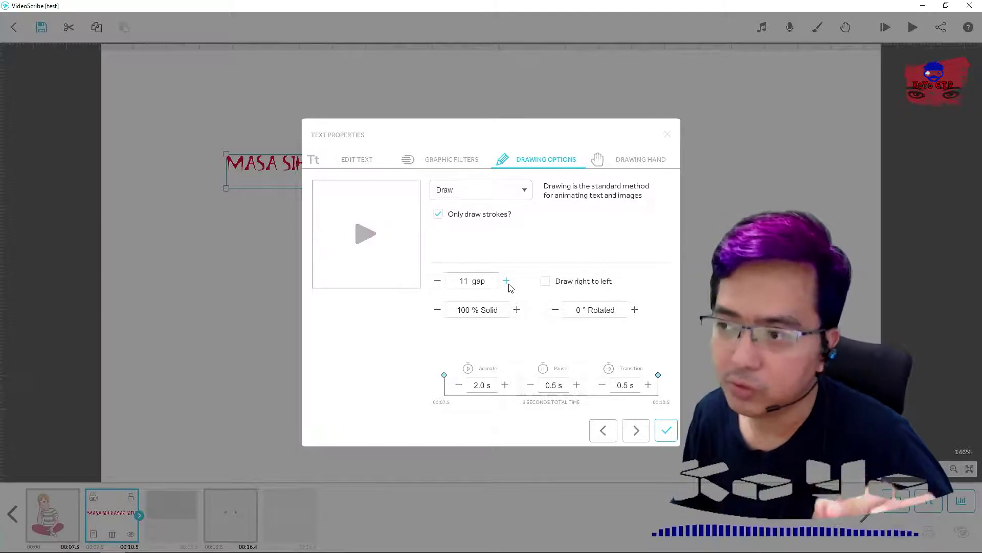
{"action": "left_click", "coordinate": [507, 282]}
{"action": "left_click", "coordinate": [507, 281]}
{"action": "left_click", "coordinate": [507, 282]}
{"action": "left_click", "coordinate": [507, 282]}
{"action": "left_click", "coordinate": [507, 282]}
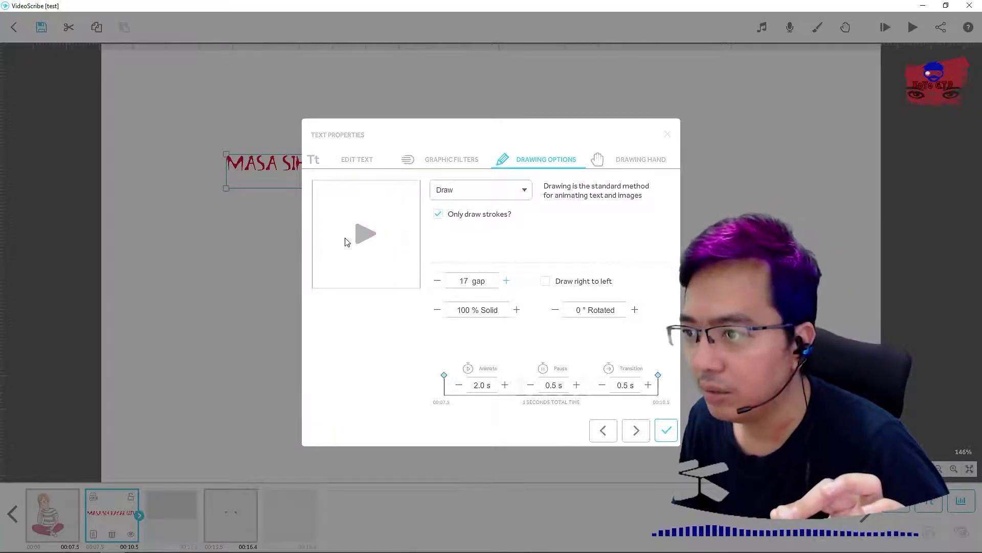
{"action": "left_click", "coordinate": [361, 234]}
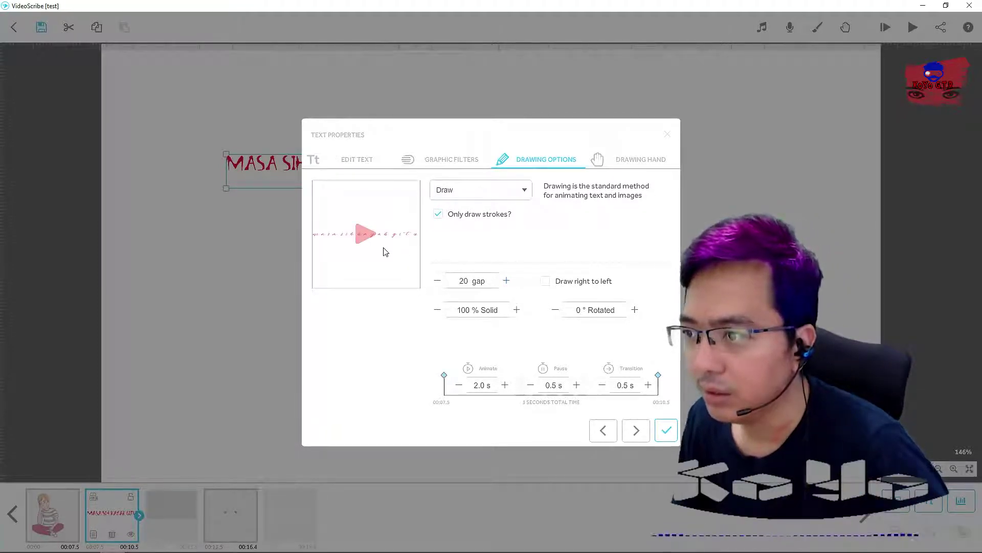
{"action": "left_click", "coordinate": [370, 236]}
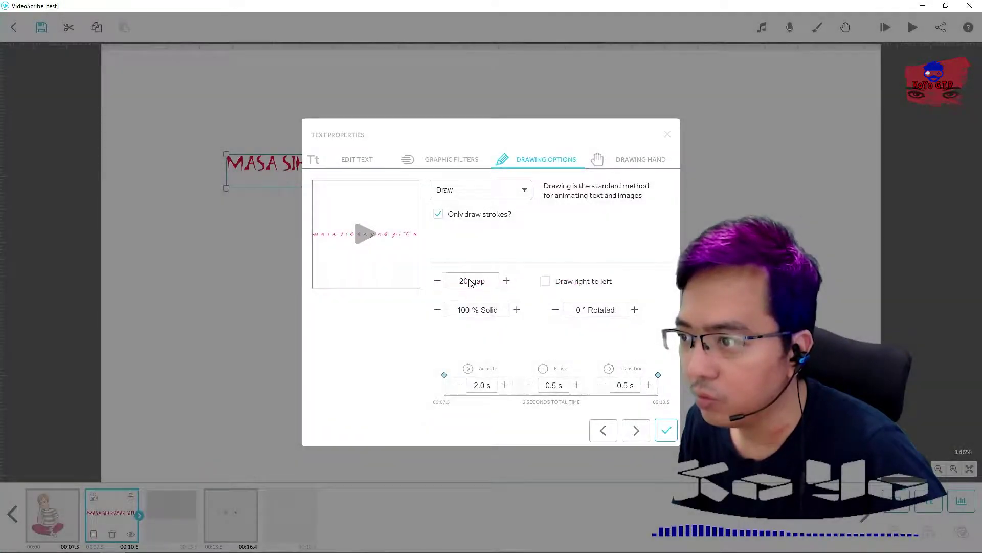
Set the text's gap value to 0 and preview the animation
{"action": "left_click", "coordinate": [470, 282]}
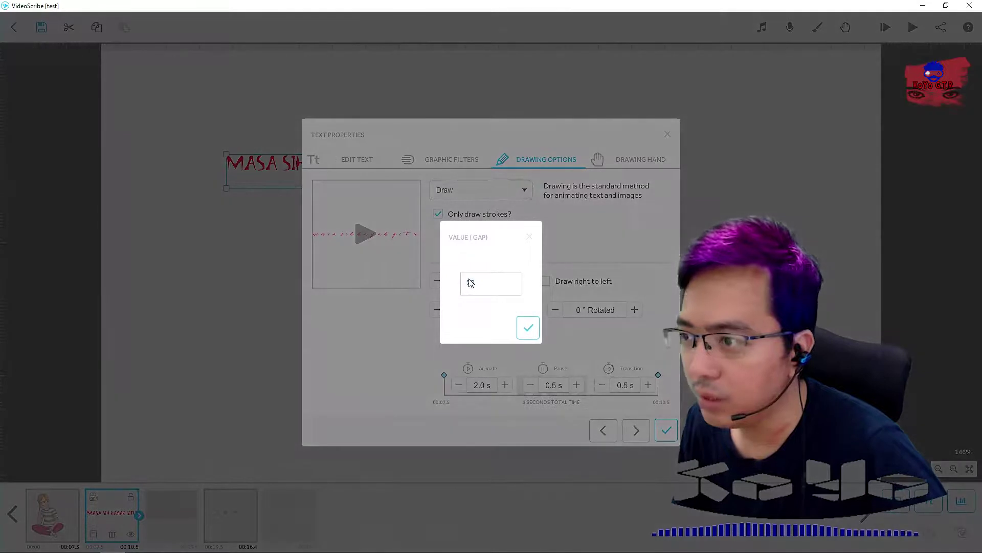
{"action": "type", "text": "0"}
{"action": "left_click", "coordinate": [528, 327]}
{"action": "left_click", "coordinate": [356, 233]}
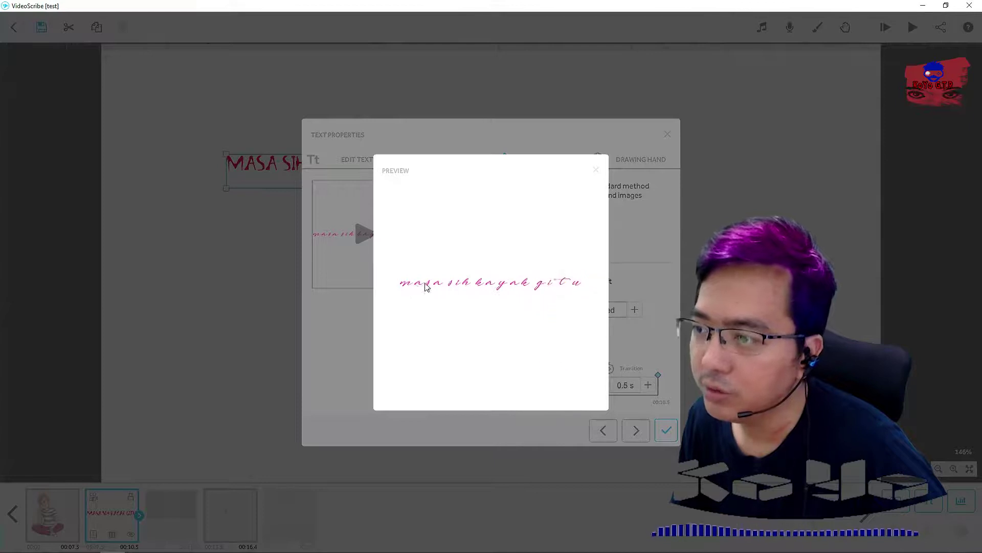
{"action": "left_click", "coordinate": [595, 169]}
Set the text's gap value to 100 and preview the animation
{"action": "left_click", "coordinate": [468, 281]}
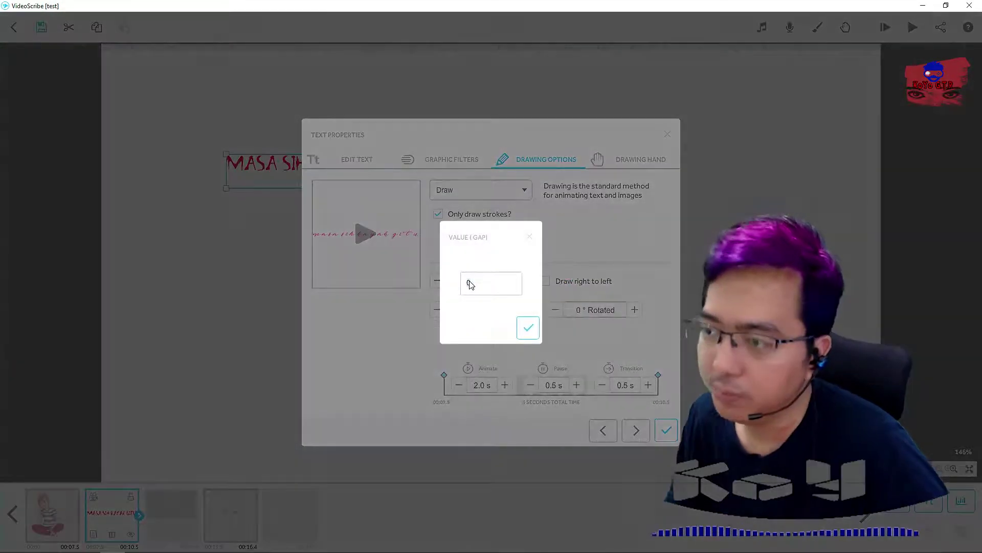
{"action": "type", "text": "100"}
{"action": "left_click", "coordinate": [528, 328]}
{"action": "left_click", "coordinate": [365, 235]}
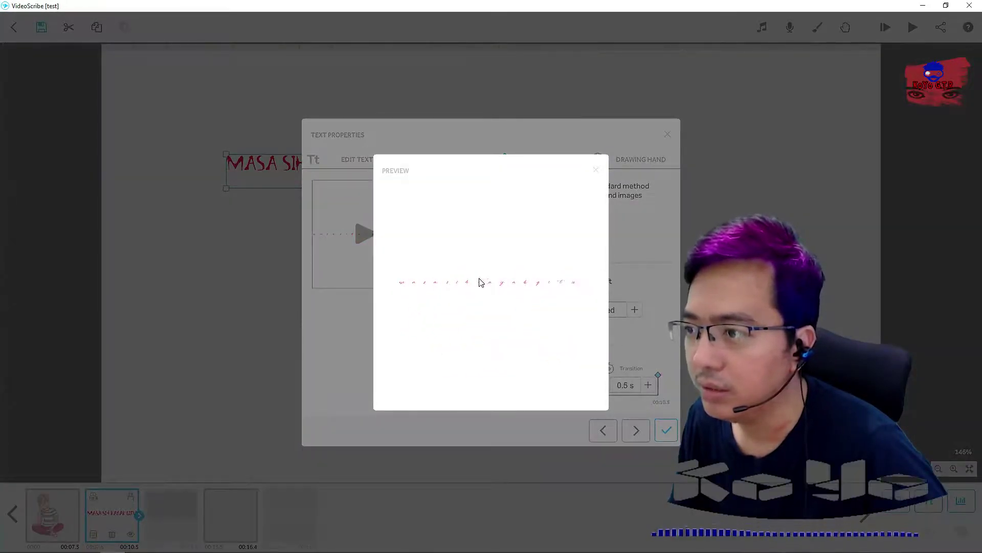
{"action": "left_click", "coordinate": [595, 171]}
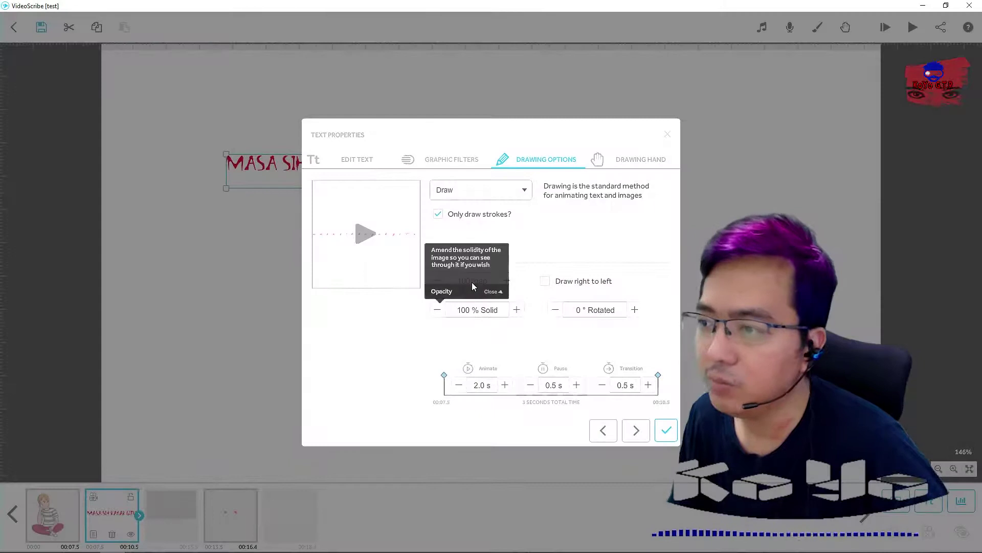
Reset the text's gap value to 0
{"action": "left_click", "coordinate": [471, 281]}
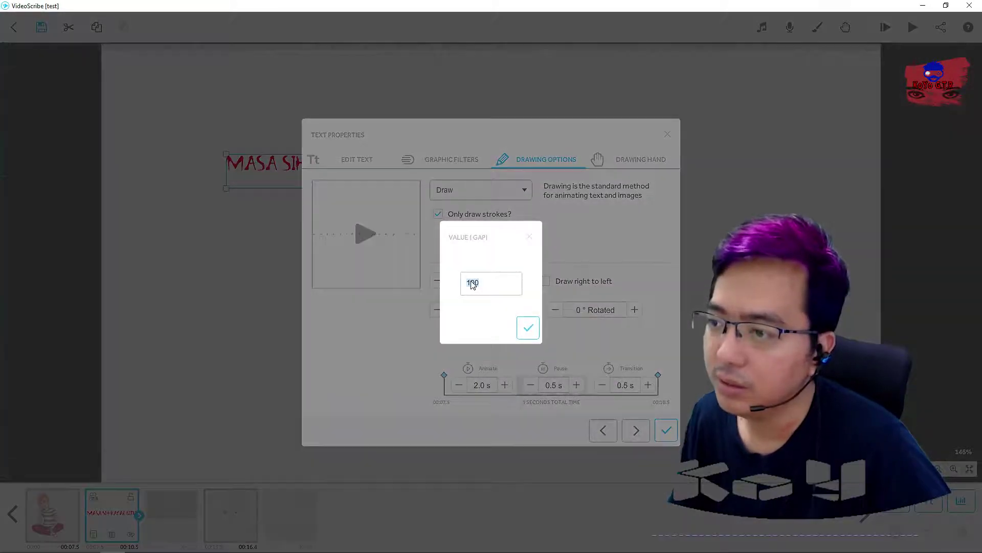
{"action": "type", "text": "0"}
{"action": "key", "text": "Return"}
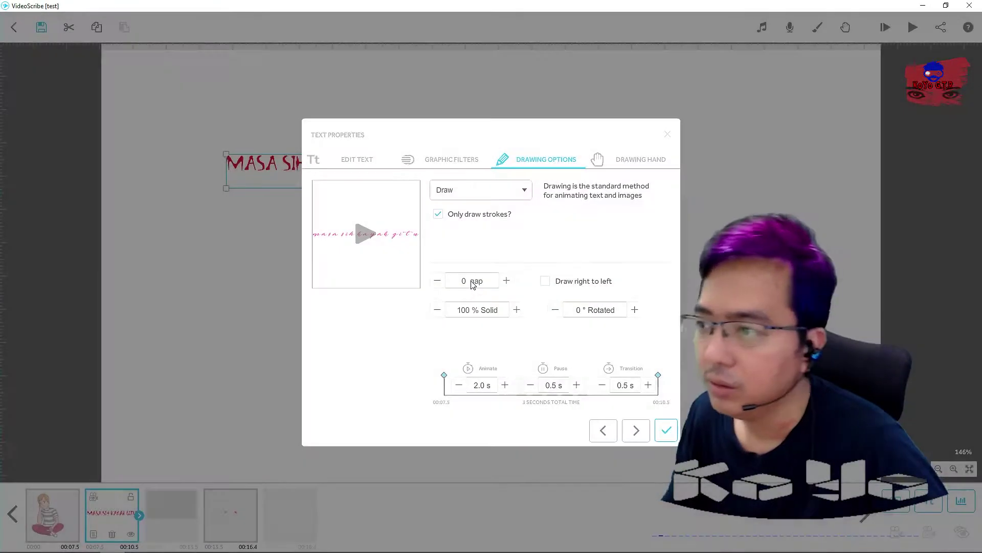
Preview the text drawn right to left, and turn the right-to-left option off again
{"action": "left_click", "coordinate": [546, 282]}
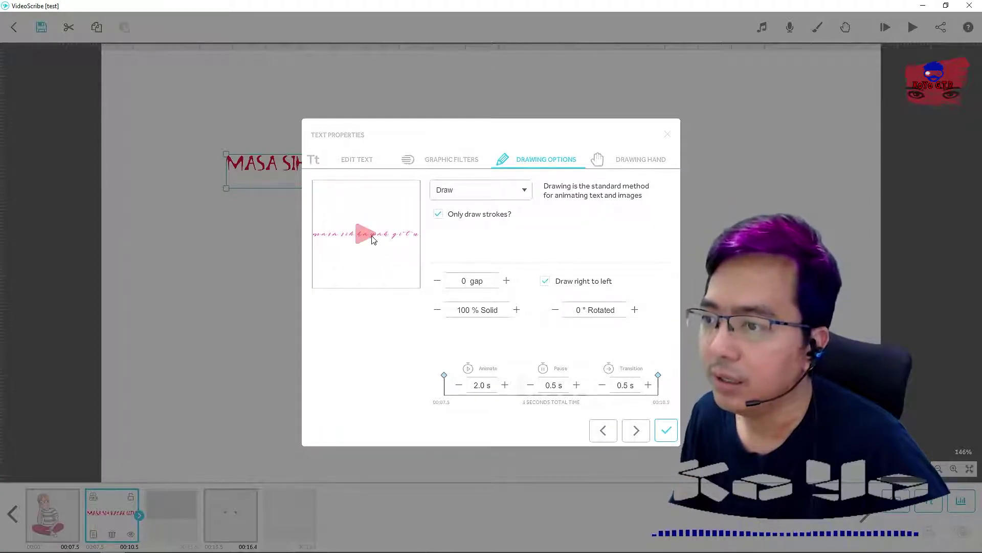
{"action": "left_click", "coordinate": [373, 240]}
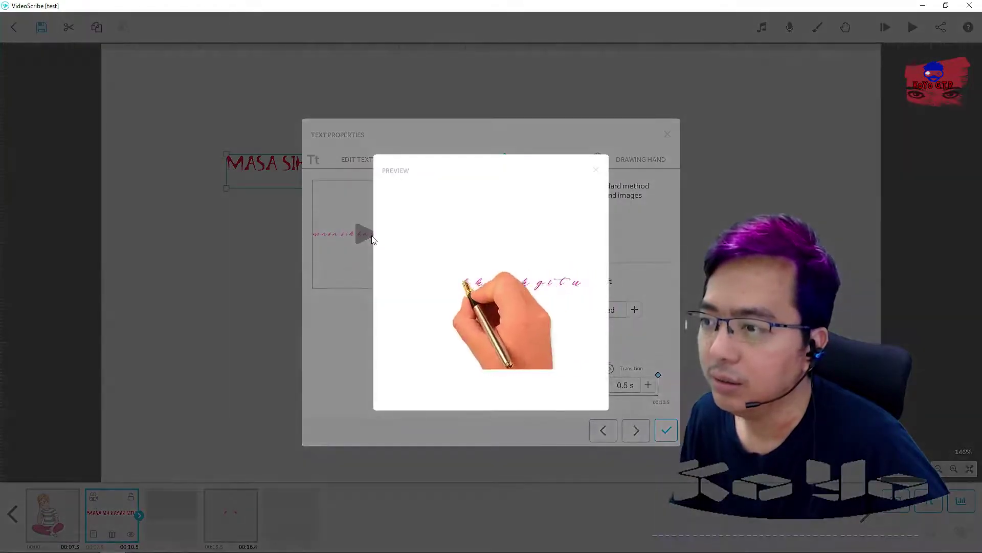
{"action": "left_click", "coordinate": [596, 170]}
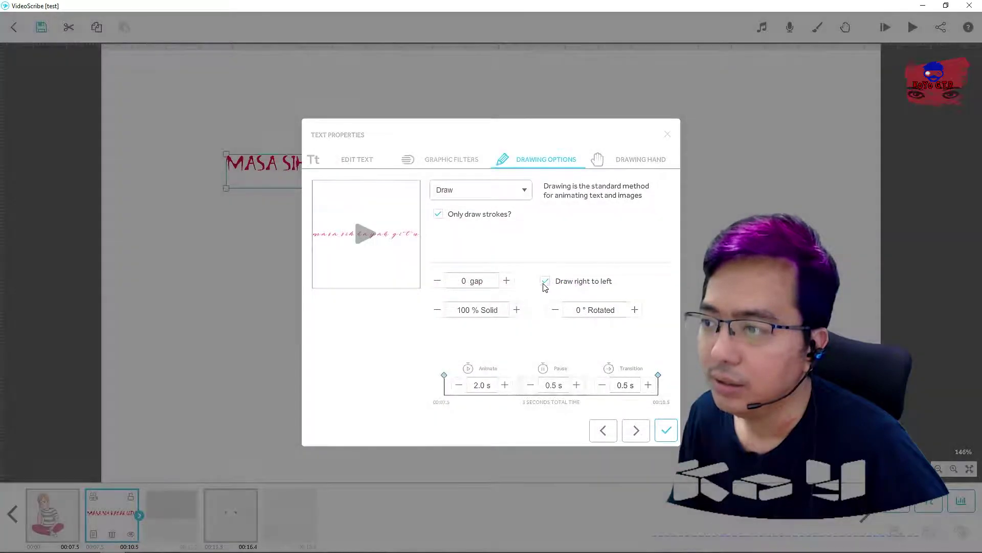
{"action": "left_click", "coordinate": [546, 283]}
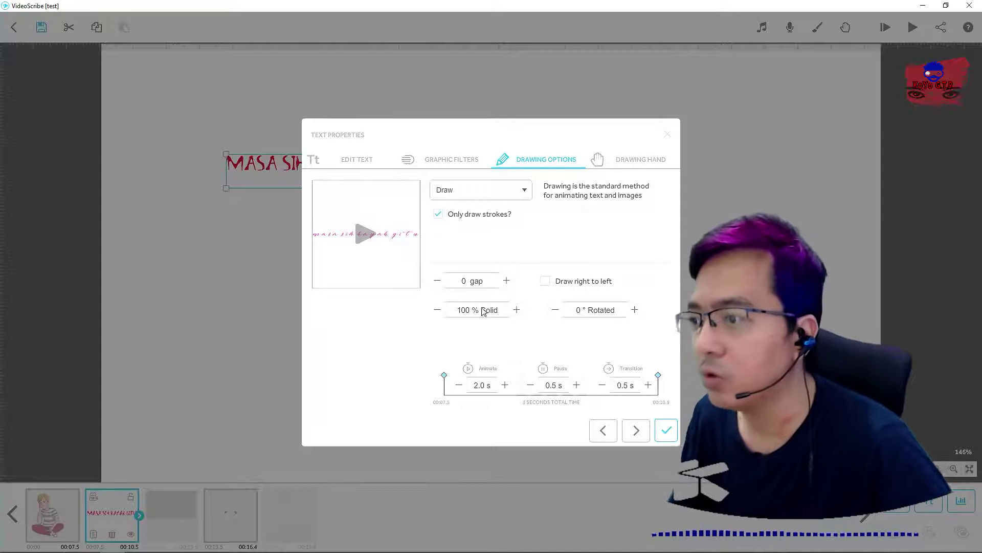
Set the text's animation type to Move In and choose the hand with a raised index finger as its drawing hand
{"action": "left_click", "coordinate": [501, 194]}
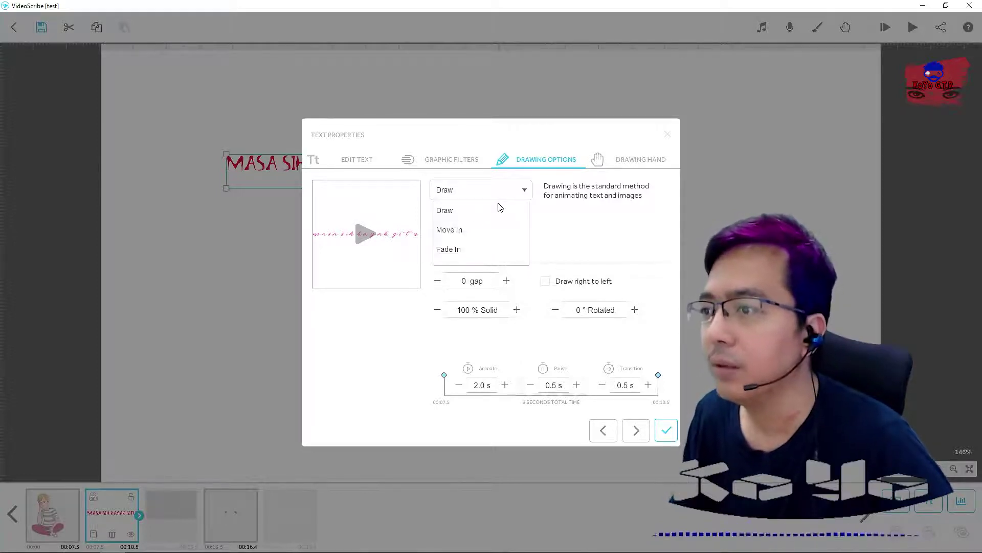
{"action": "left_click", "coordinate": [459, 231]}
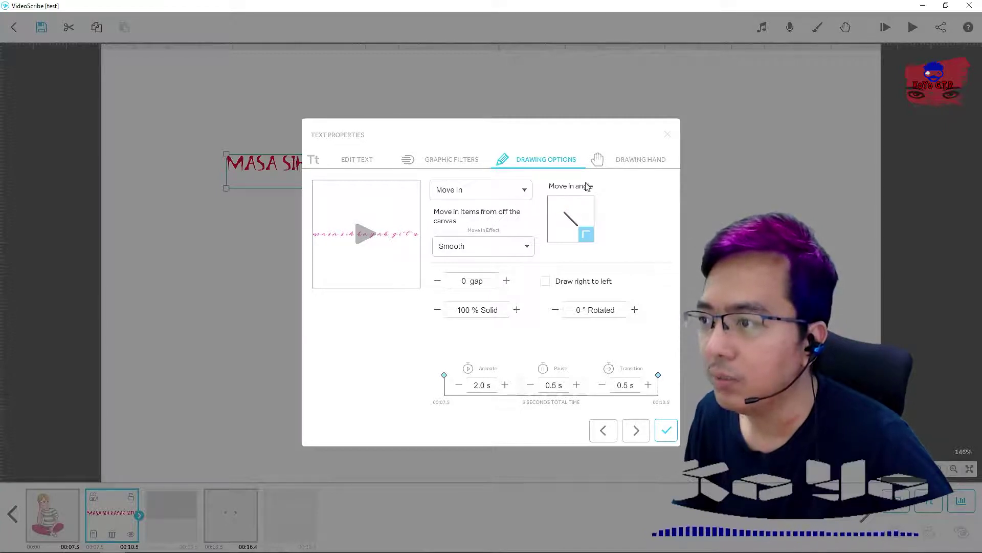
{"action": "left_click", "coordinate": [632, 161]}
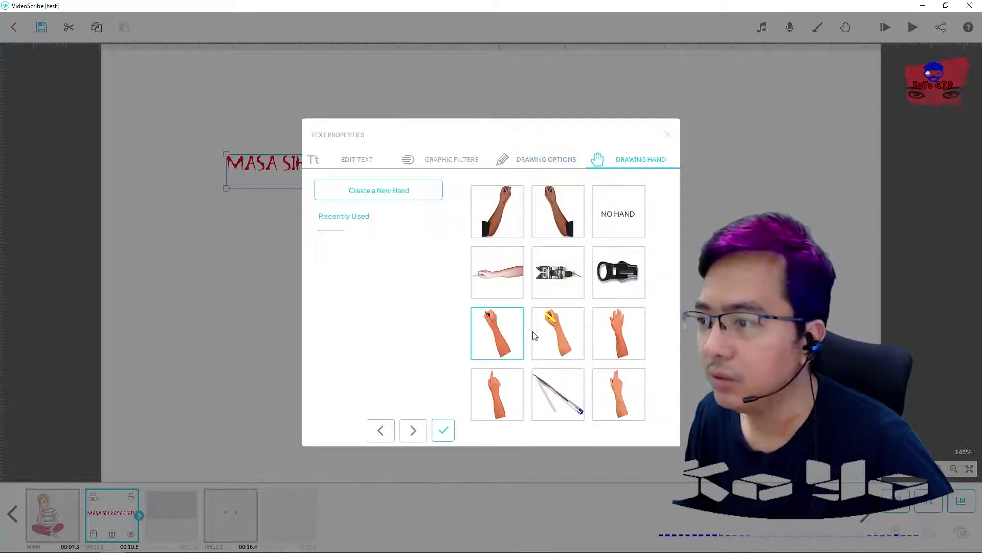
{"action": "left_click", "coordinate": [497, 387]}
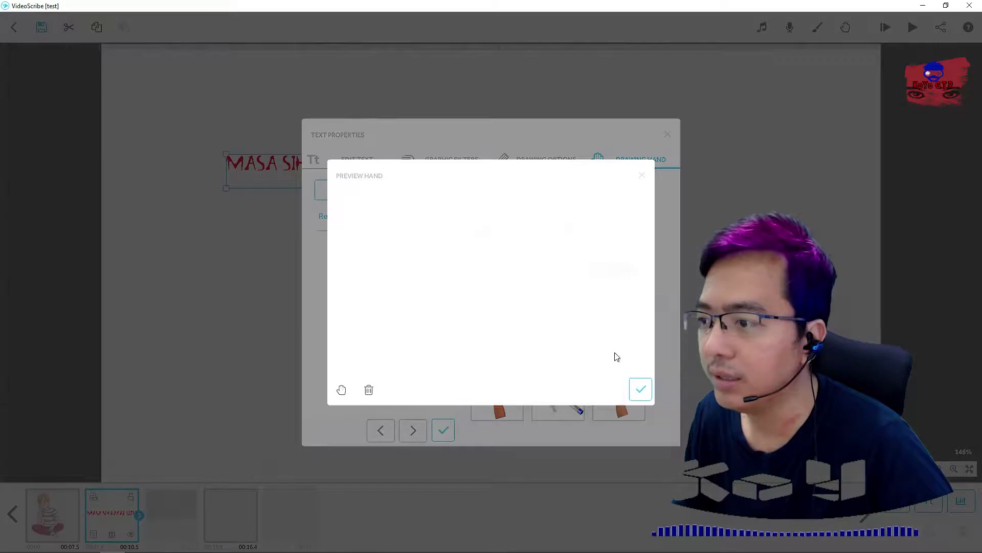
{"action": "left_click", "coordinate": [638, 389]}
{"action": "left_click", "coordinate": [535, 161]}
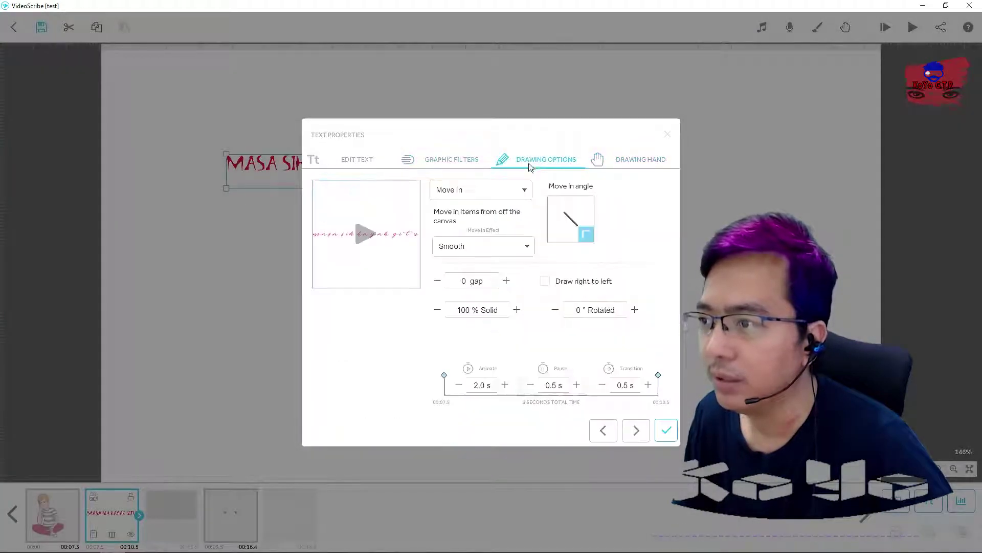
Set the text's move-in angle to the upper-right corner and preview the animation
{"action": "left_click_drag", "start_coordinate": [587, 235], "coordinate": [558, 235]}
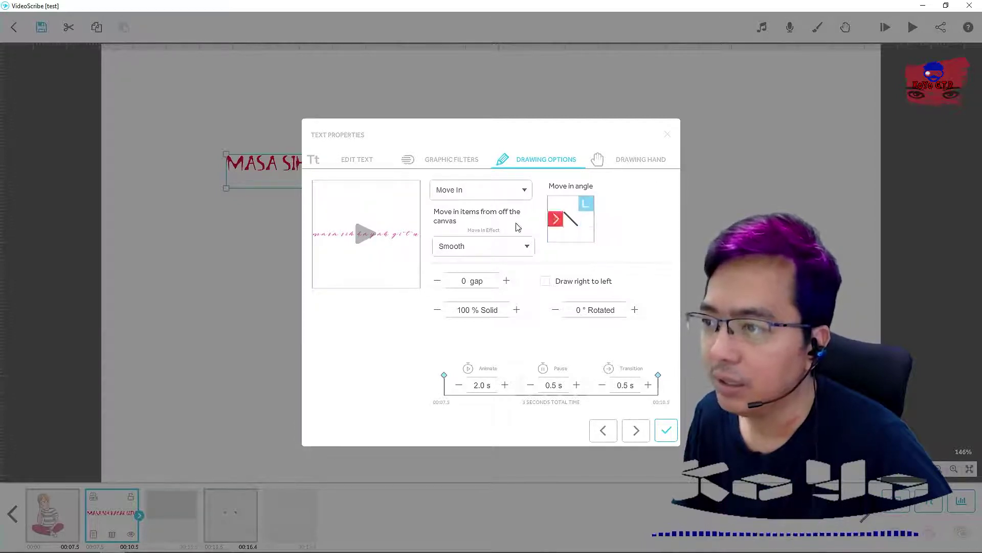
{"action": "left_click", "coordinate": [361, 235]}
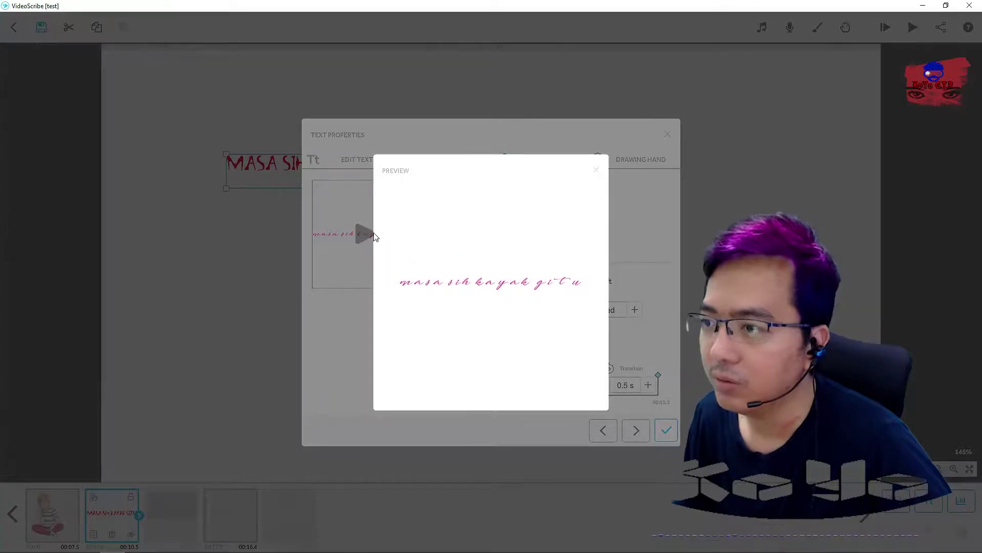
{"action": "left_click", "coordinate": [596, 170]}
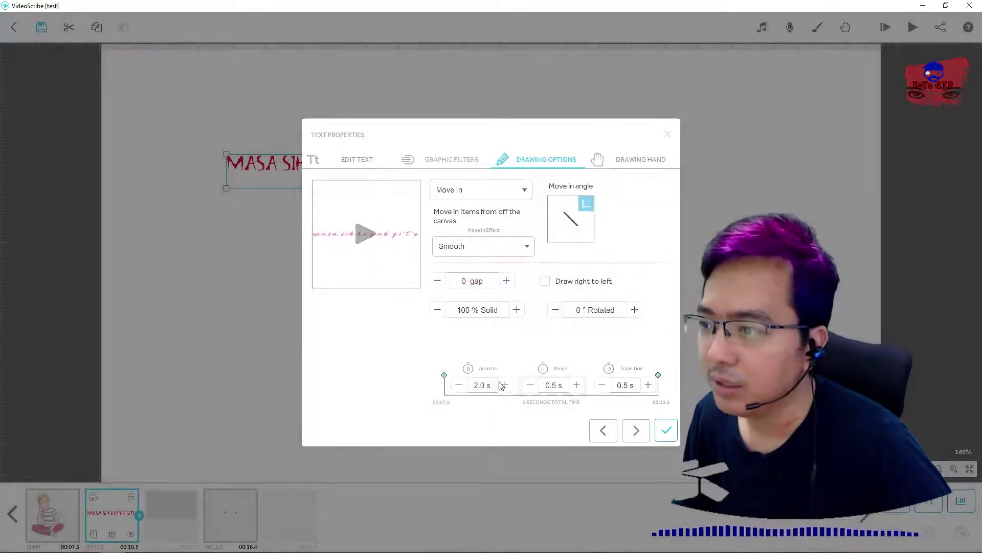
Set the text's animate time to 5.0 s and preview the animation
{"action": "left_click", "coordinate": [504, 385]}
{"action": "left_click", "coordinate": [504, 385]}
{"action": "left_click", "coordinate": [504, 385]}
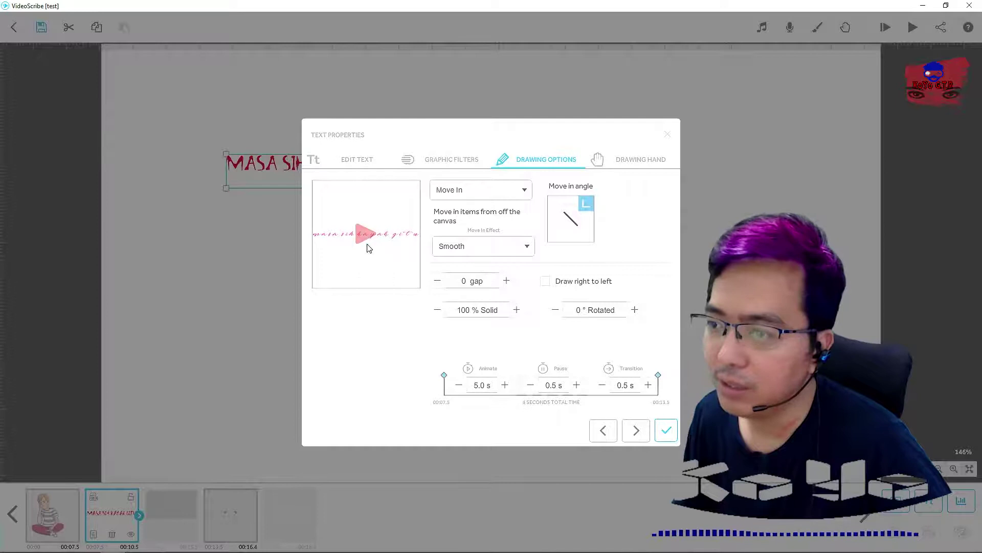
{"action": "left_click", "coordinate": [366, 240]}
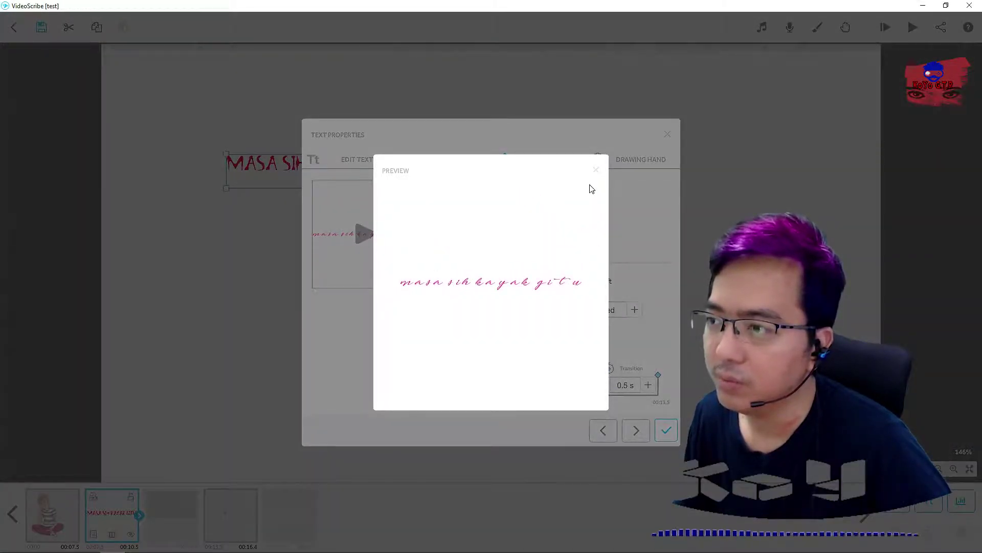
{"action": "left_click", "coordinate": [596, 170]}
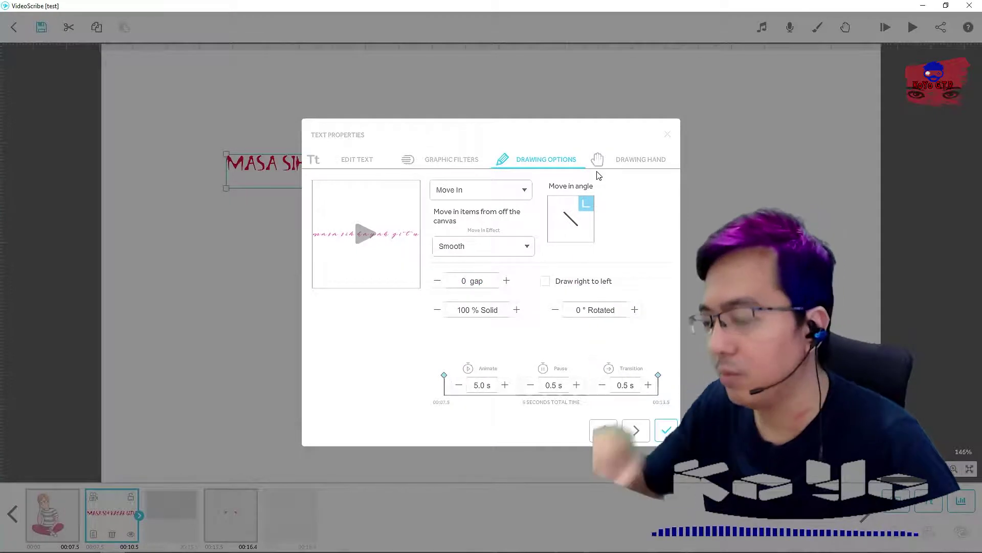
Set the text's move-in effect to Overshoot and preview the animation twice
{"action": "left_click", "coordinate": [514, 245]}
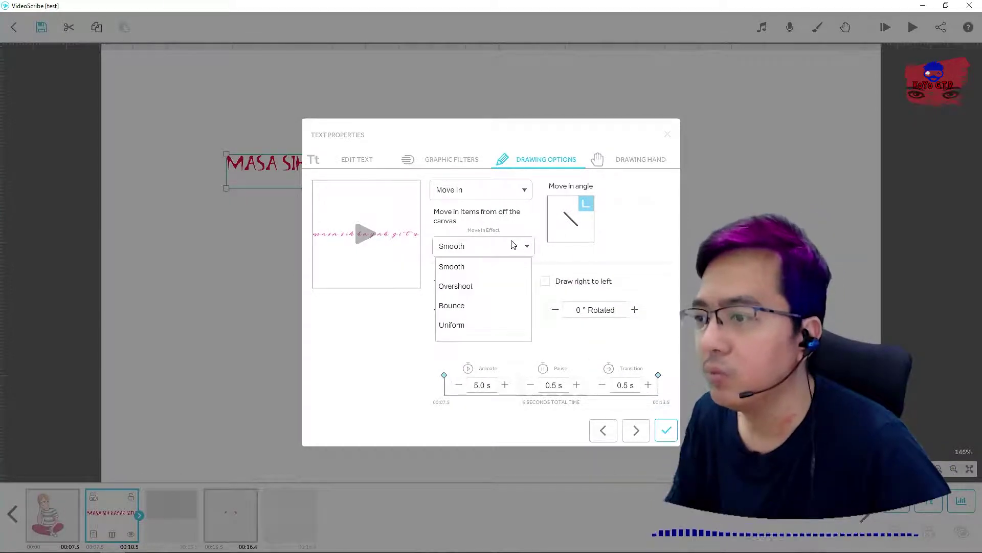
{"action": "left_click", "coordinate": [470, 288]}
{"action": "left_click", "coordinate": [370, 238]}
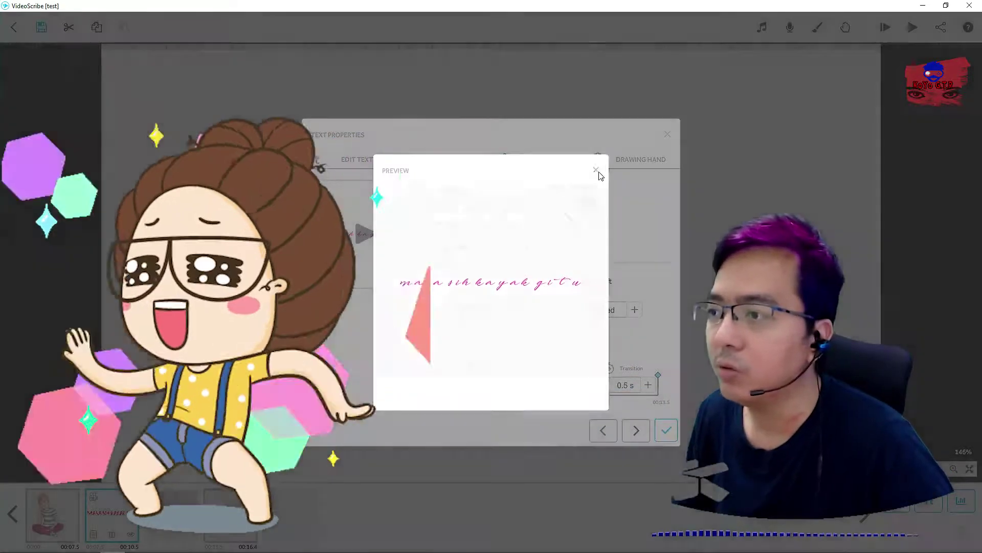
{"action": "left_click", "coordinate": [596, 170]}
{"action": "left_click", "coordinate": [367, 234]}
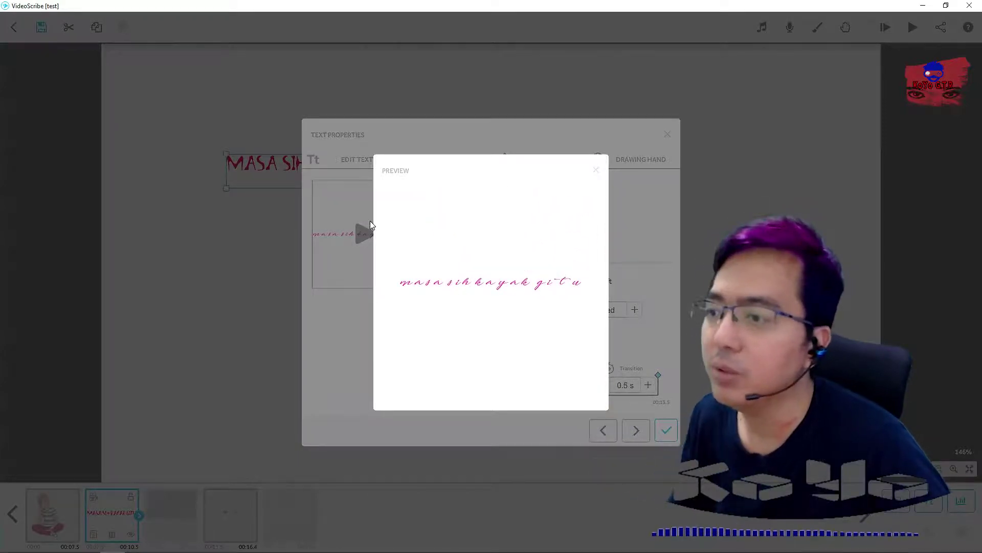
Review the text's drawing hand choices and preview its Move In animation with the Bounce effect
{"action": "left_click", "coordinate": [596, 171]}
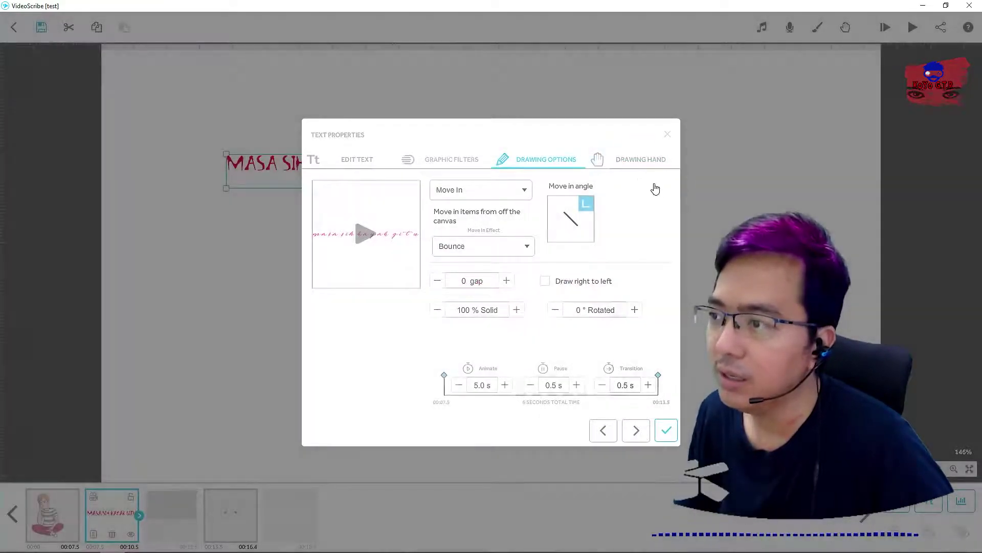
{"action": "left_click", "coordinate": [648, 161]}
{"action": "left_click", "coordinate": [619, 271]}
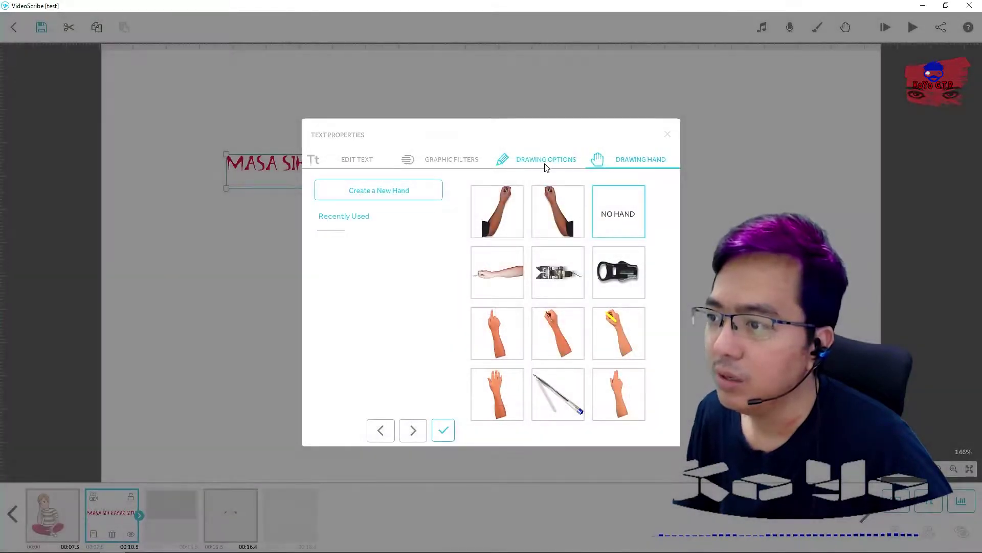
{"action": "left_click", "coordinate": [545, 162]}
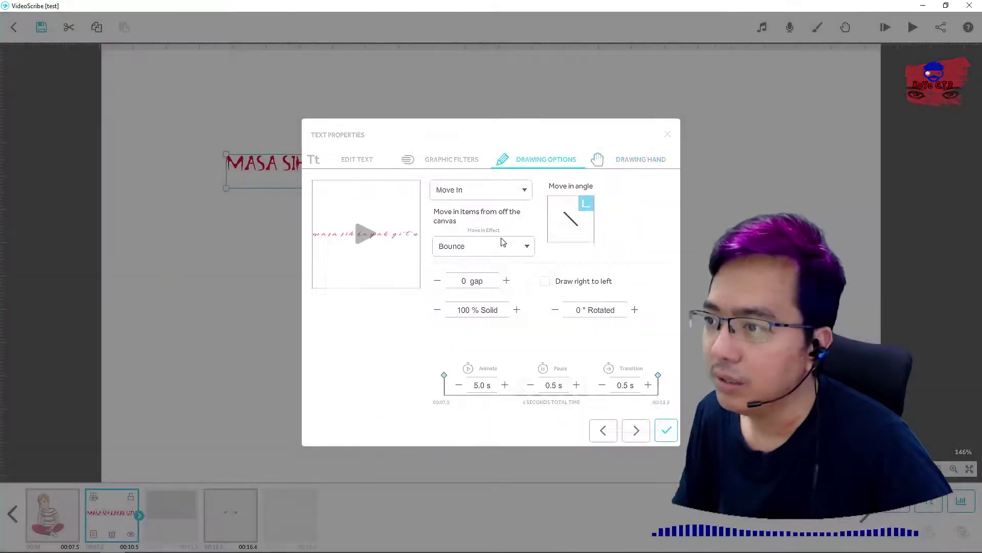
{"action": "left_click", "coordinate": [364, 236]}
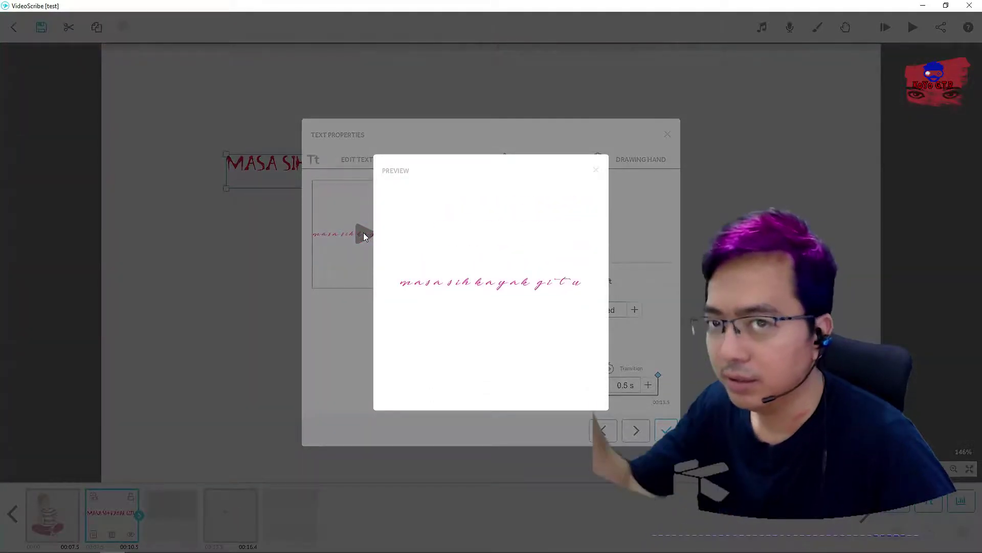
{"action": "left_click", "coordinate": [596, 174]}
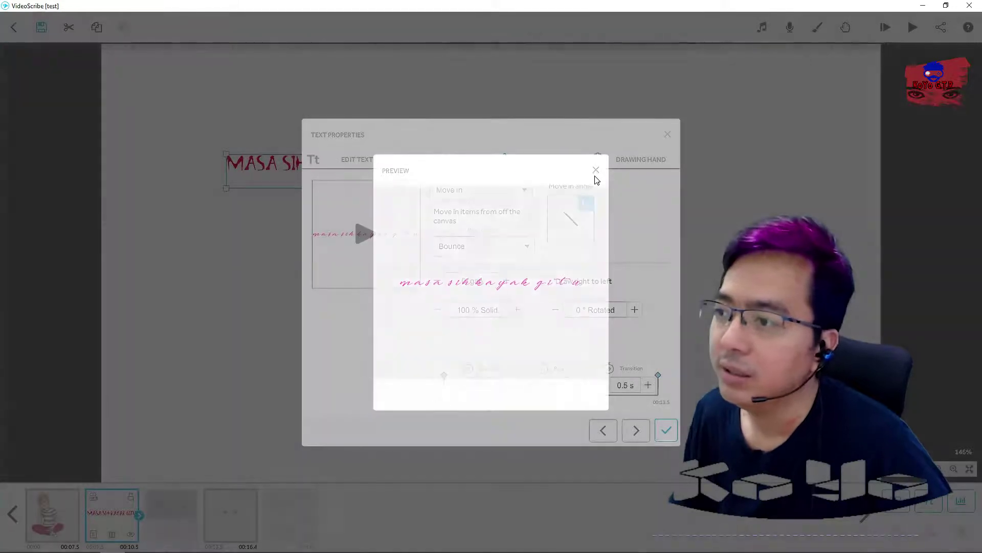
Set the text to move in from the left side with the Uniform effect and preview the animation
{"action": "left_click", "coordinate": [501, 200]}
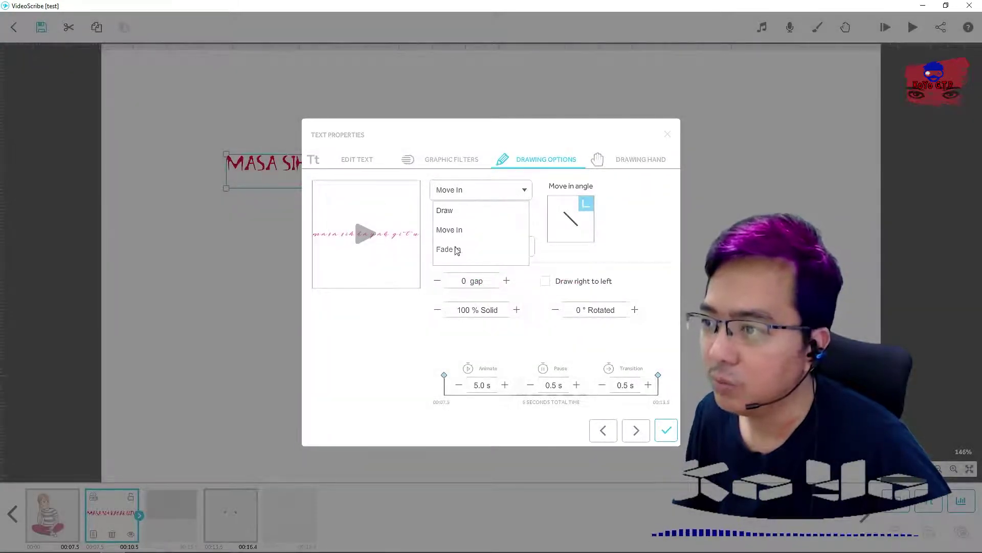
{"action": "left_click", "coordinate": [597, 255]}
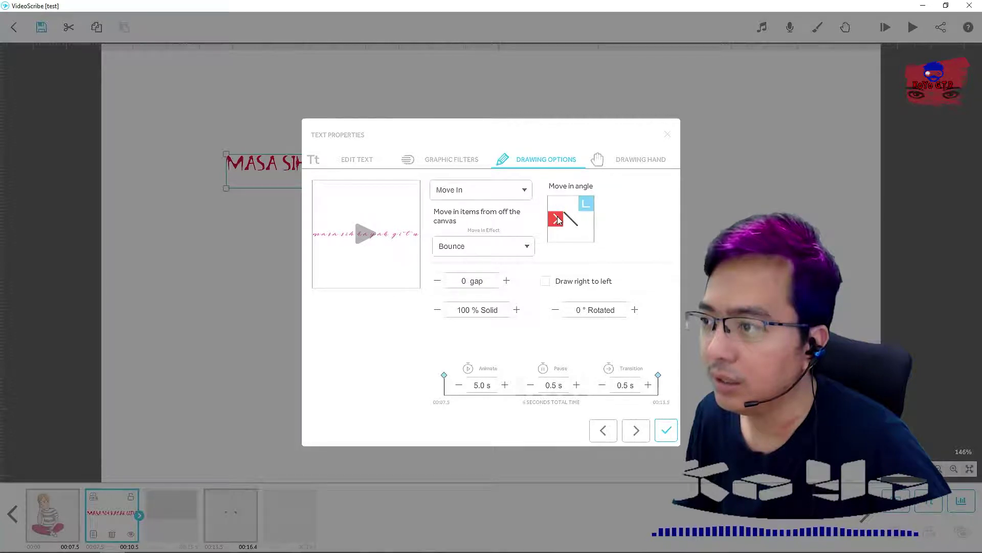
{"action": "left_click", "coordinate": [502, 198]}
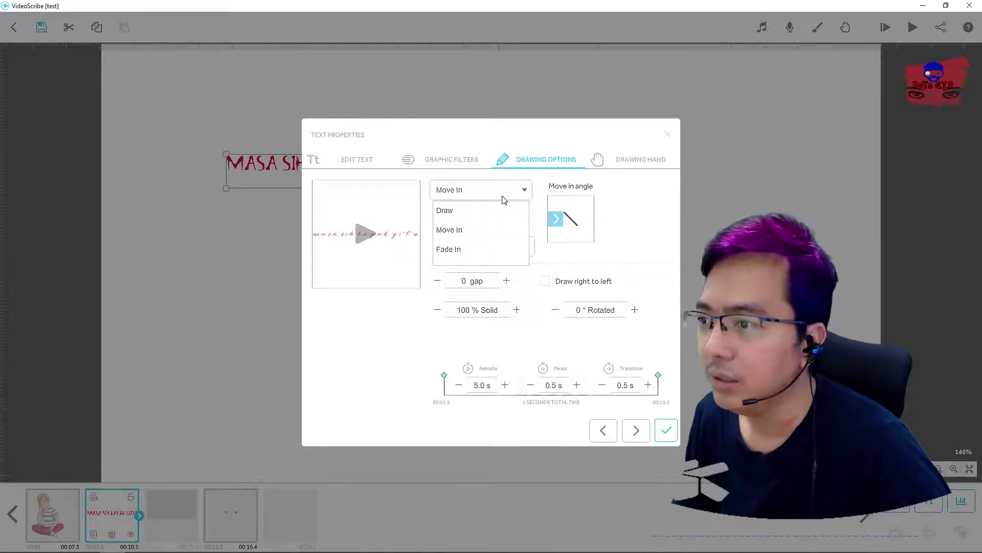
{"action": "left_click", "coordinate": [502, 198]}
{"action": "left_click", "coordinate": [517, 248]}
{"action": "left_click", "coordinate": [452, 325]}
{"action": "left_click", "coordinate": [371, 242]}
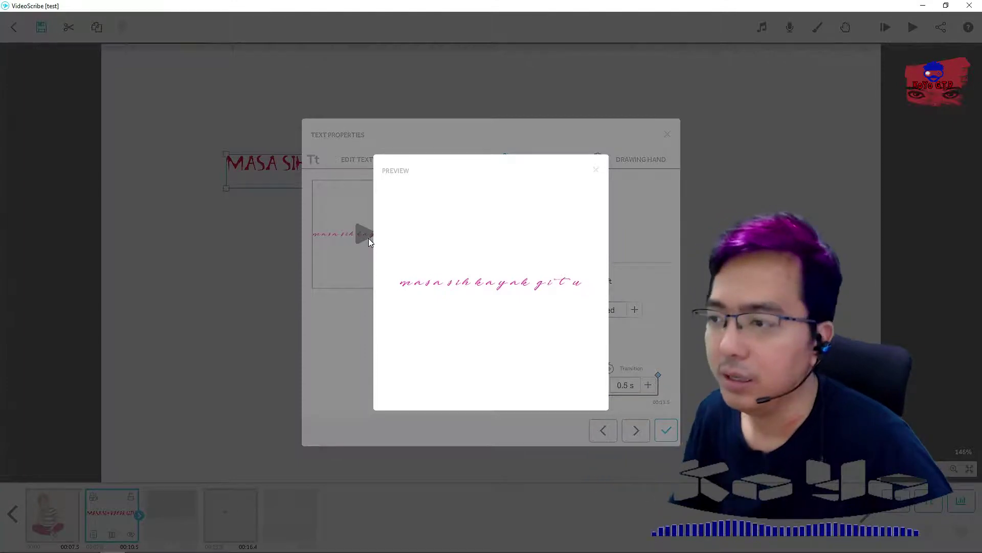
{"action": "left_click", "coordinate": [595, 171]}
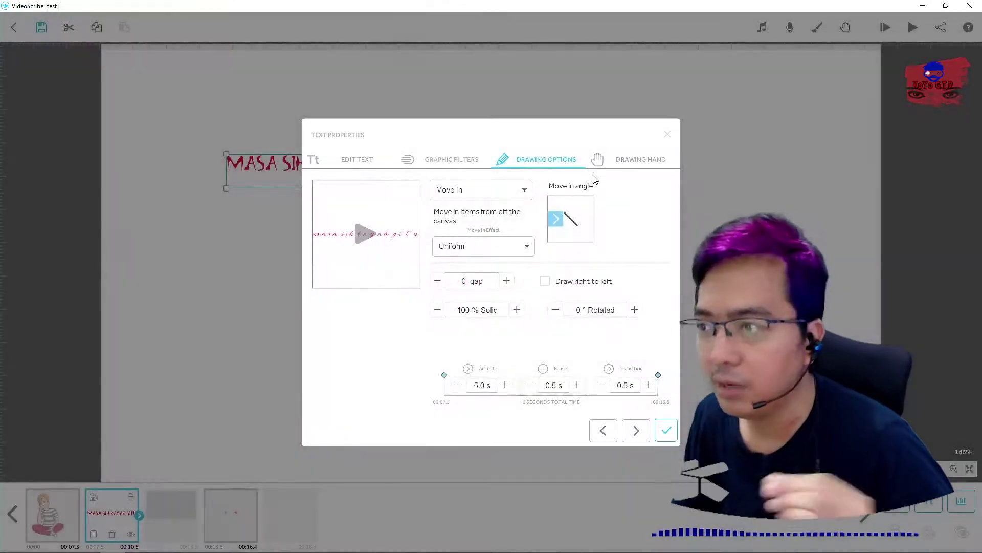
Try the Fade In animation on the text, preview it, and close the text properties without applying
{"action": "left_click", "coordinate": [514, 252]}
{"action": "left_click", "coordinate": [508, 189]}
{"action": "left_click", "coordinate": [509, 189]}
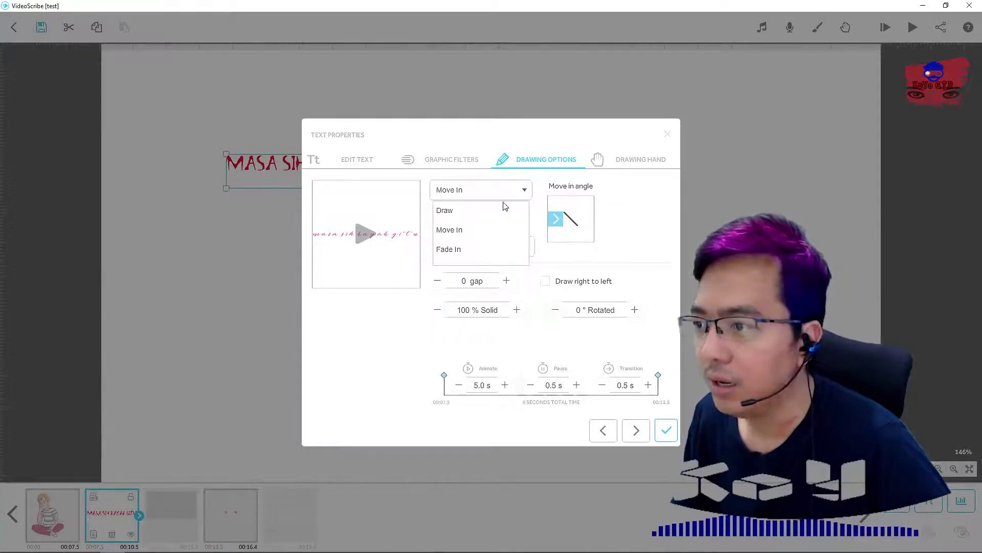
{"action": "left_click", "coordinate": [453, 249]}
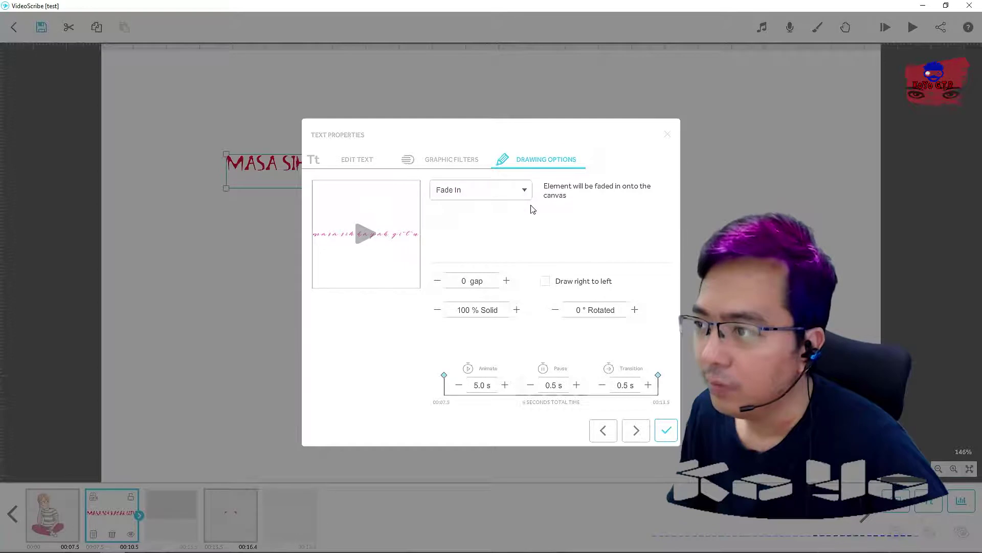
{"action": "left_click", "coordinate": [364, 234]}
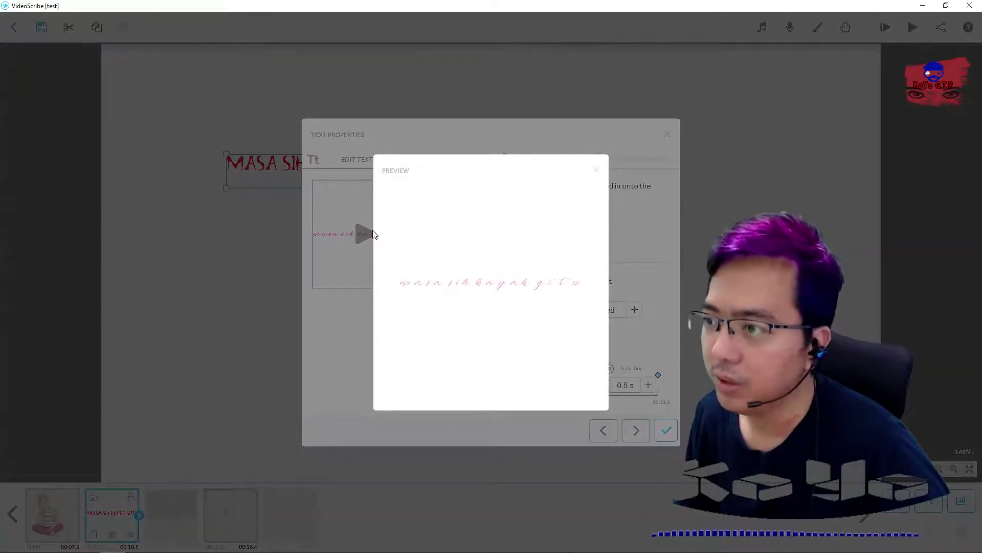
{"action": "left_click", "coordinate": [596, 171]}
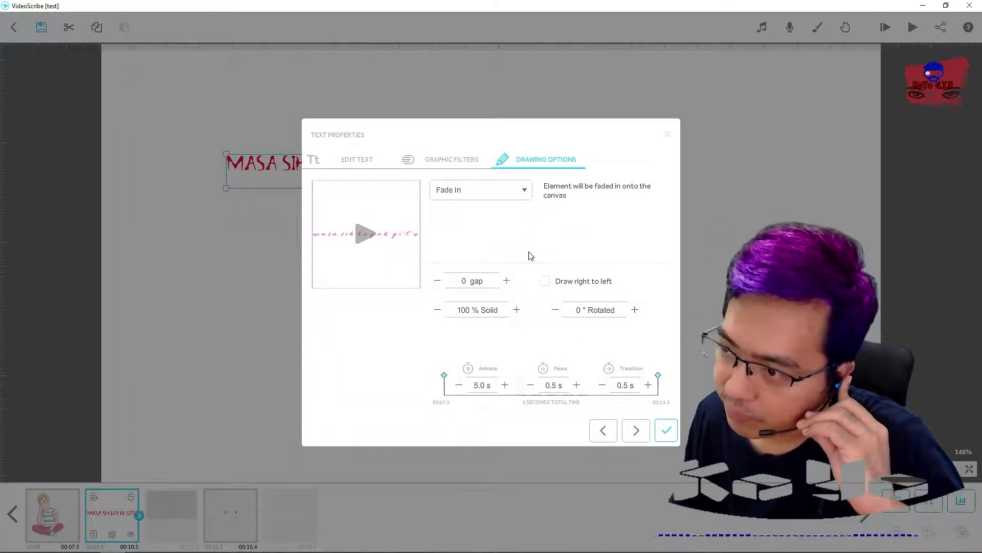
{"action": "left_click", "coordinate": [364, 234]}
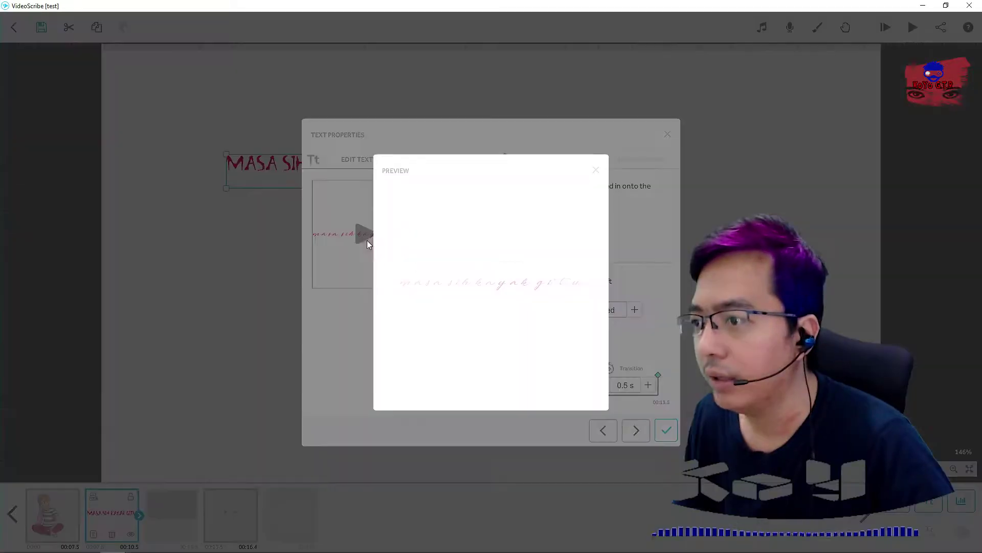
{"action": "left_click", "coordinate": [596, 171]}
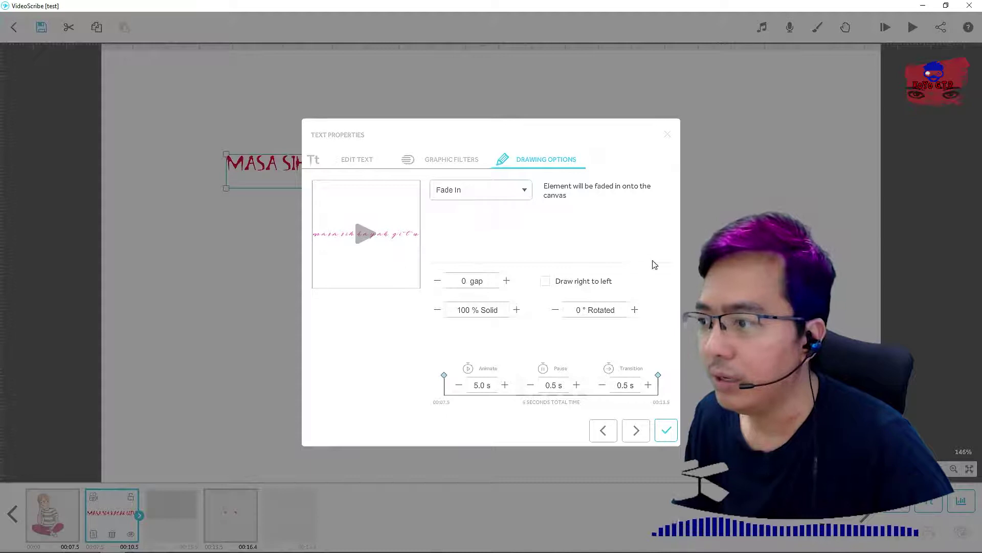
{"action": "left_click", "coordinate": [668, 134]}
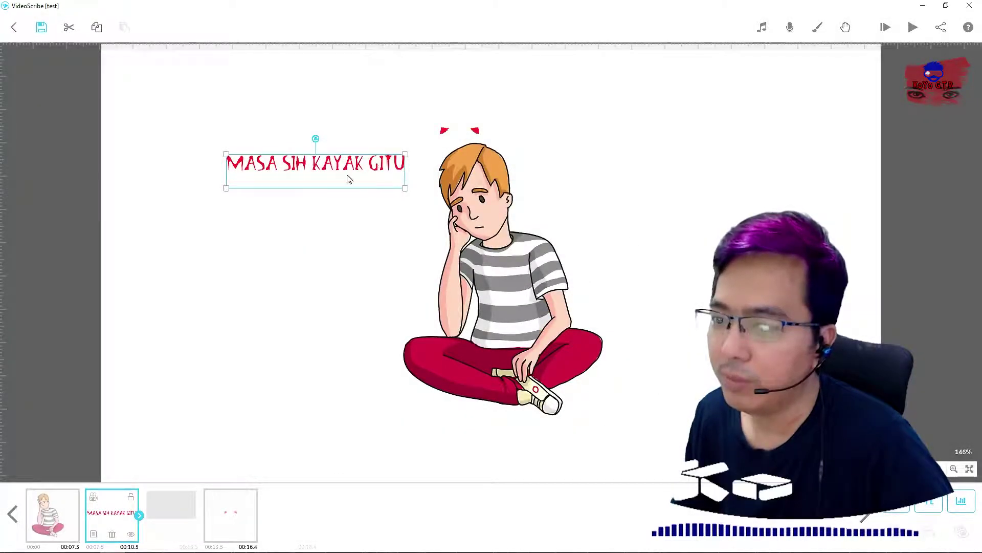
Open the properties of the black star GIF and review its graphic filters and drawing options
{"action": "left_click", "coordinate": [171, 520]}
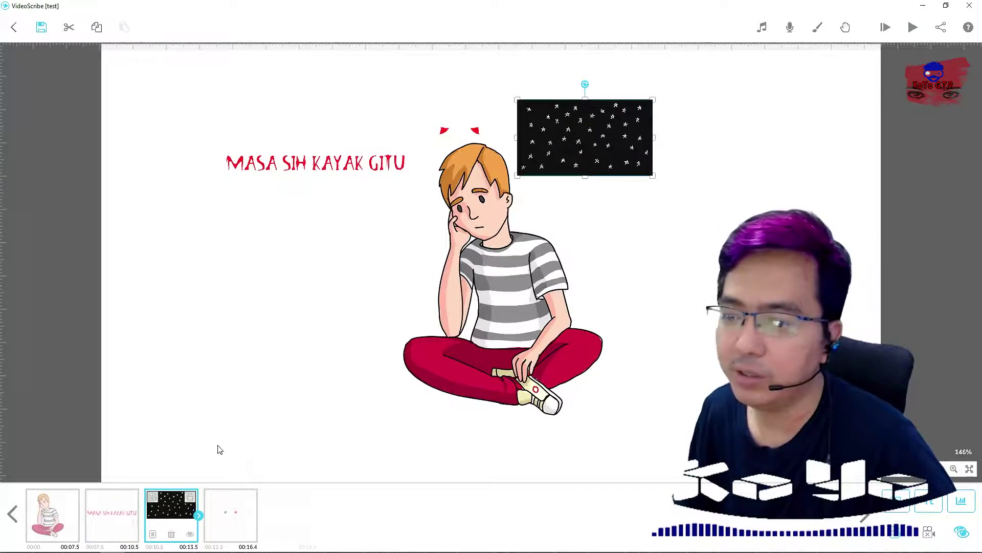
{"action": "double_click", "coordinate": [582, 158]}
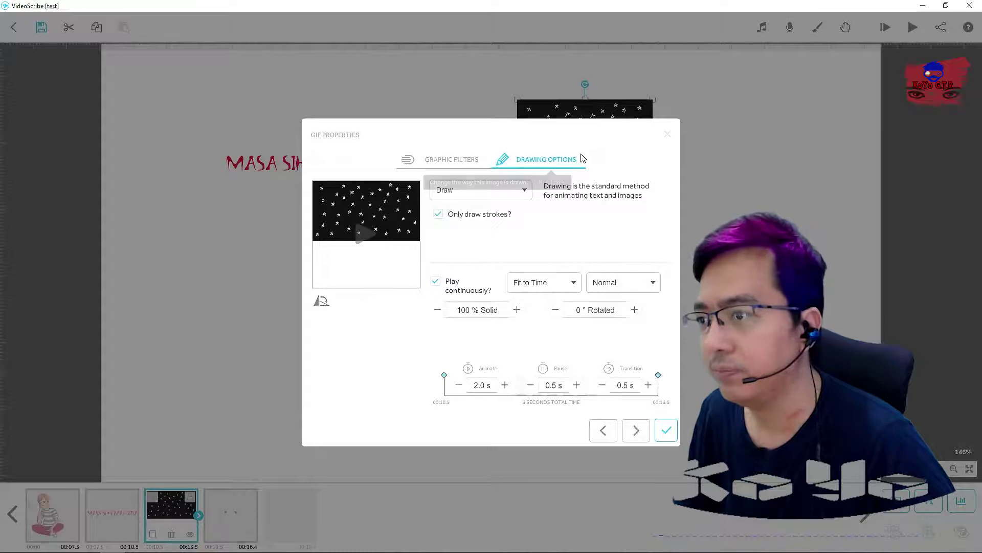
{"action": "left_click", "coordinate": [438, 165]}
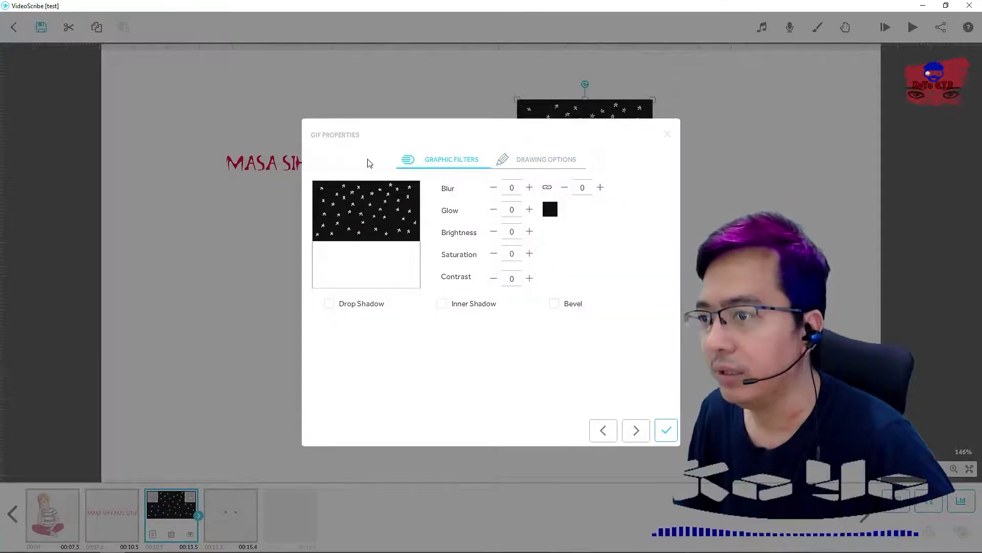
{"action": "left_click", "coordinate": [529, 162]}
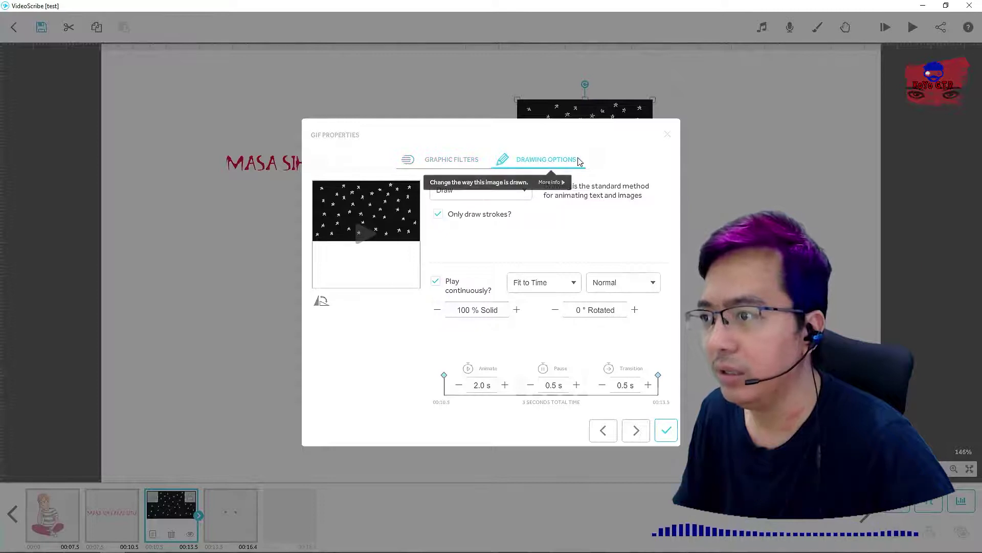
{"action": "left_click", "coordinate": [452, 162]}
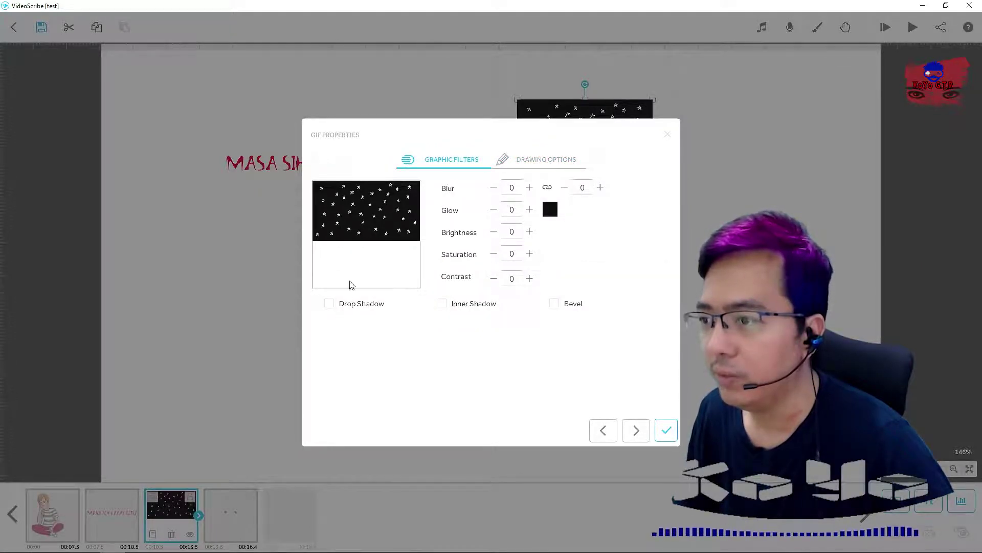
{"action": "left_click", "coordinate": [534, 162]}
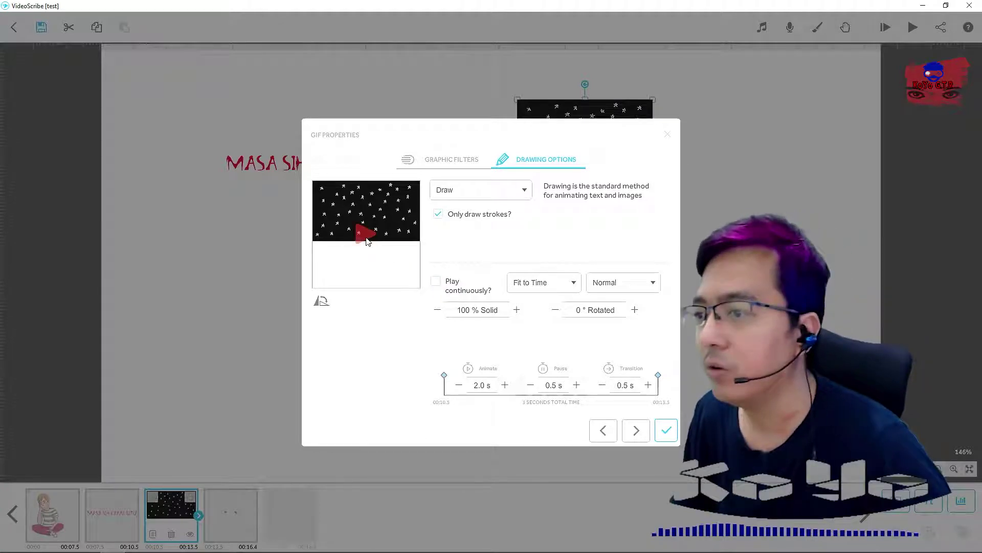
Preview the star GIF without continuous playback, and set it to play continuously with Loop, checking it in the preview
{"action": "left_click", "coordinate": [367, 236]}
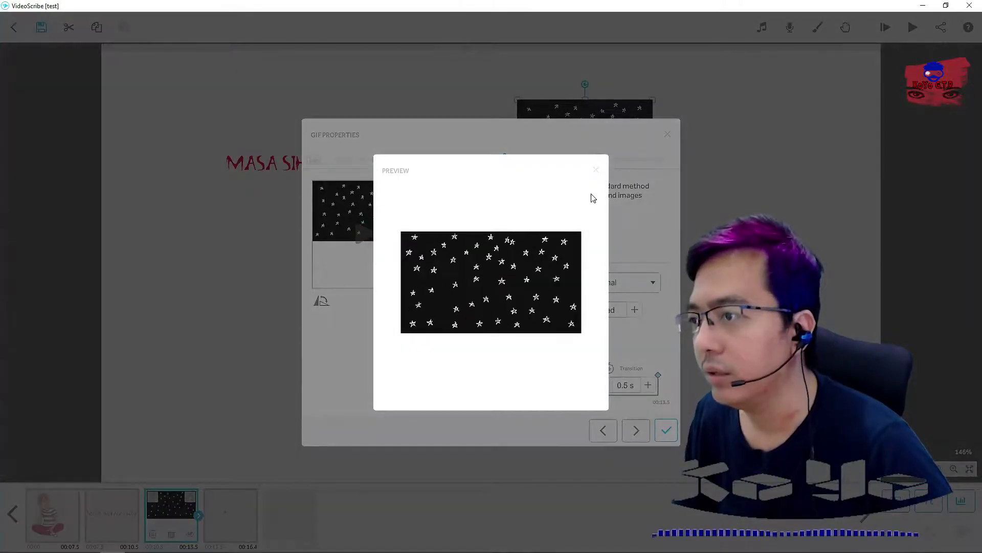
{"action": "left_click", "coordinate": [596, 170]}
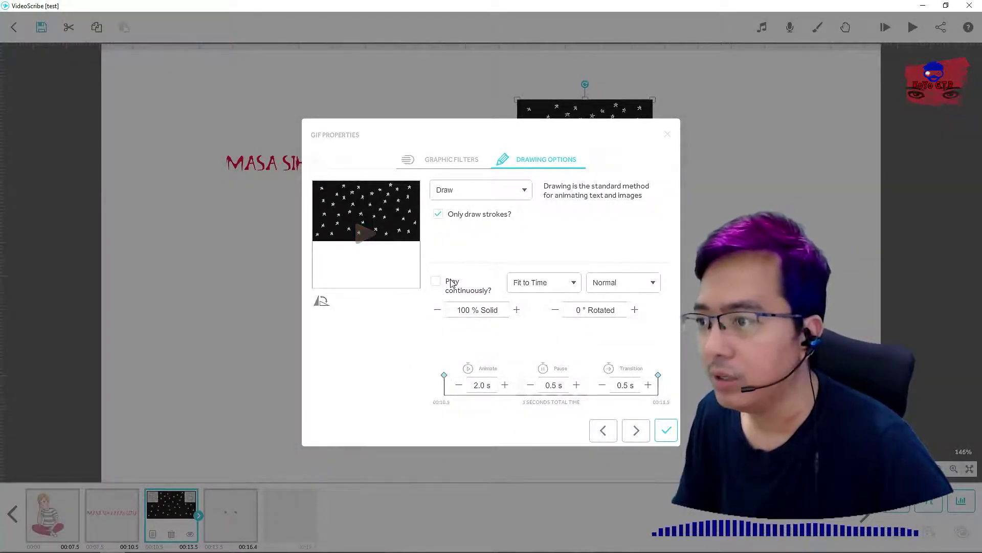
{"action": "left_click", "coordinate": [537, 282]}
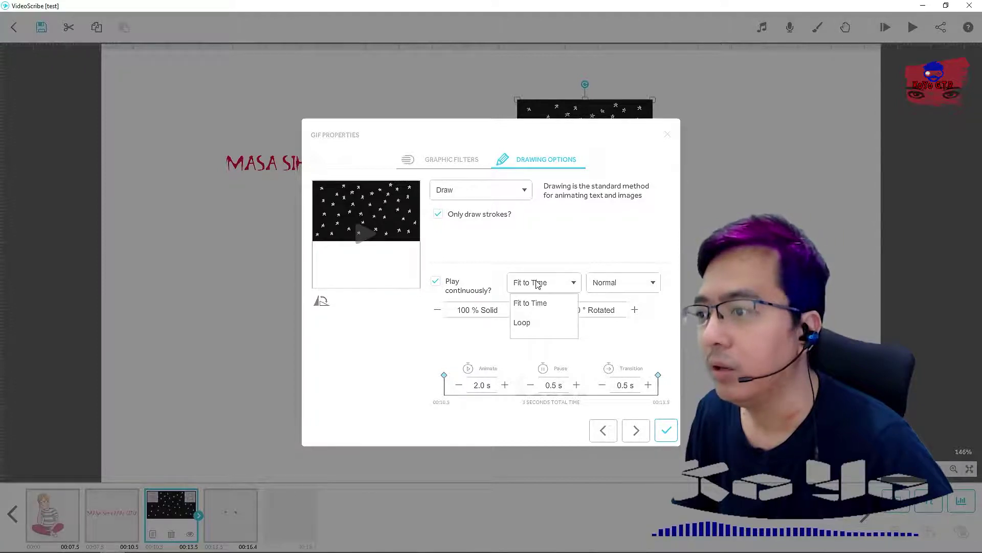
{"action": "left_click", "coordinate": [522, 323]}
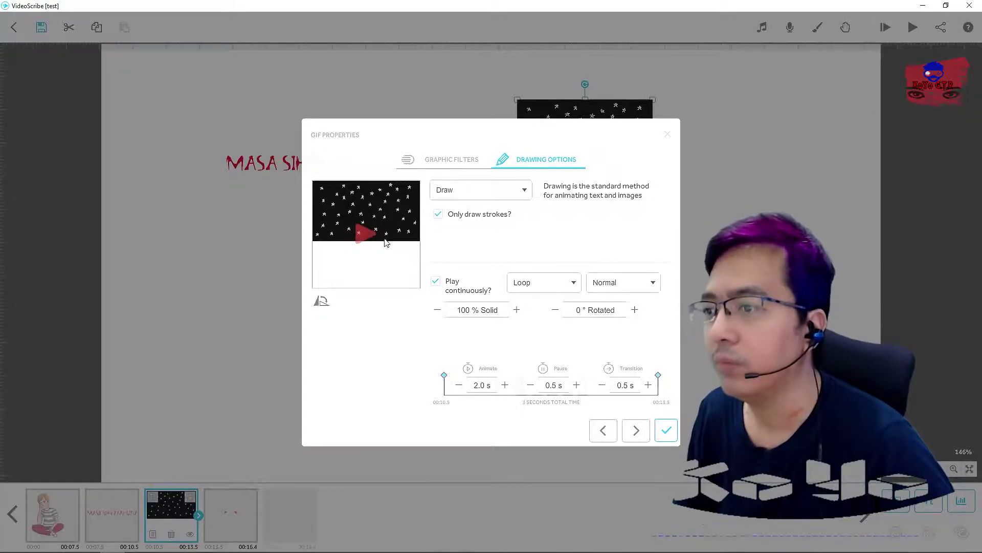
{"action": "left_click", "coordinate": [367, 233]}
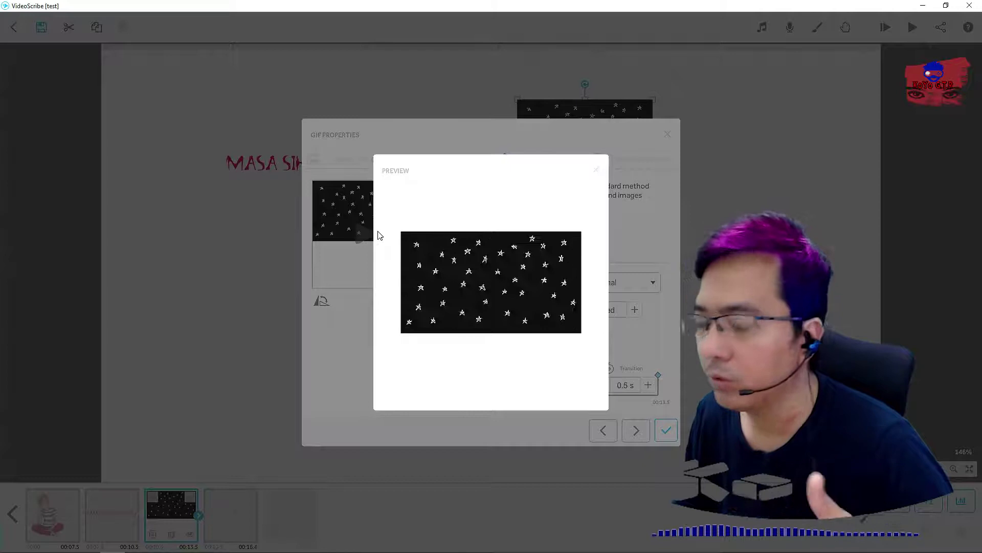
{"action": "left_click", "coordinate": [597, 179]}
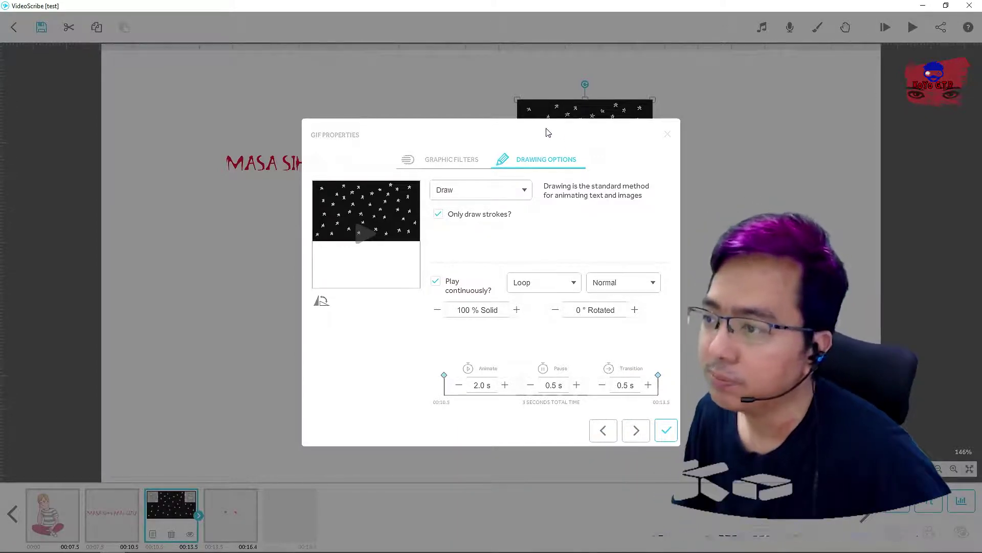
Set the star GIF's blend mode to Difference, apply the properties, and play the scribe from that element
{"action": "left_click", "coordinate": [609, 290]}
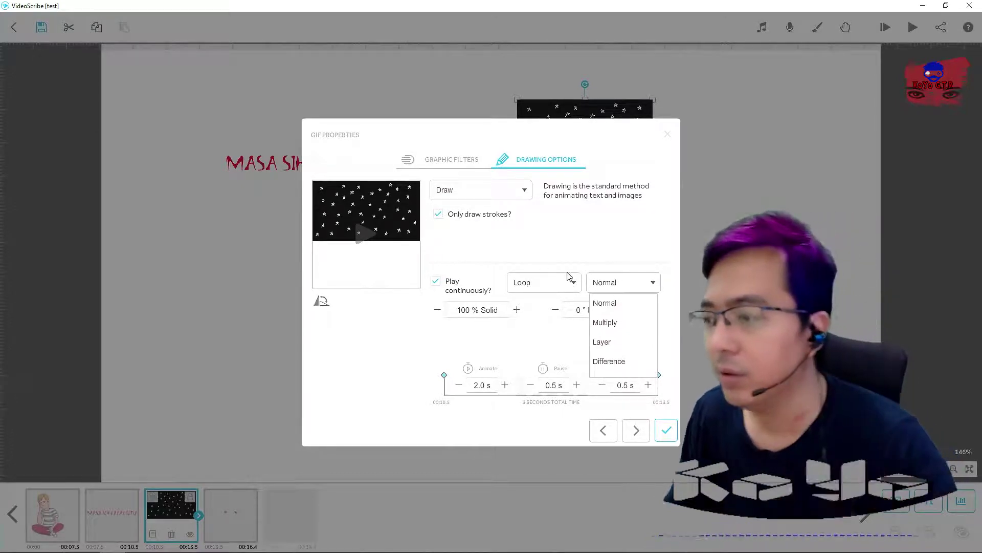
{"action": "left_click", "coordinate": [609, 362]}
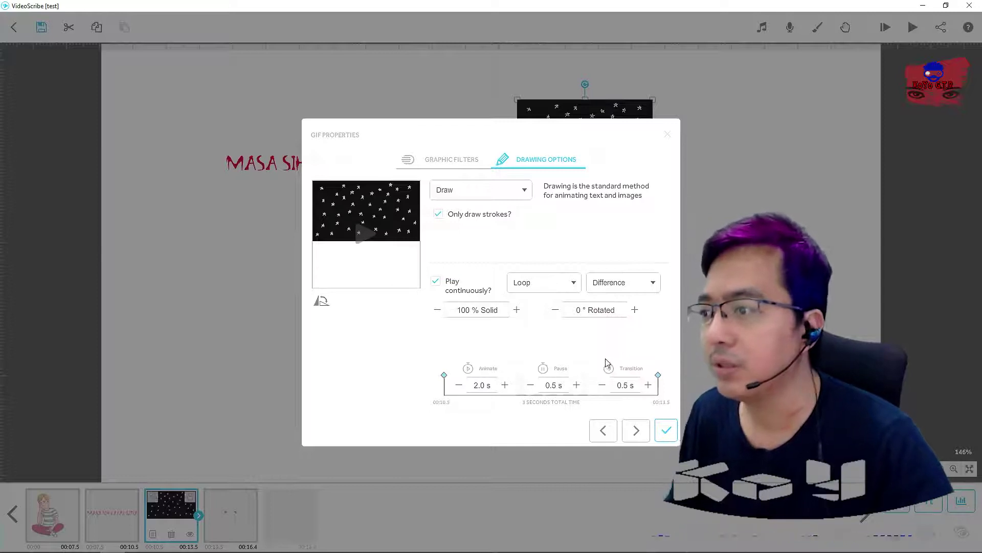
{"action": "left_click", "coordinate": [366, 235]}
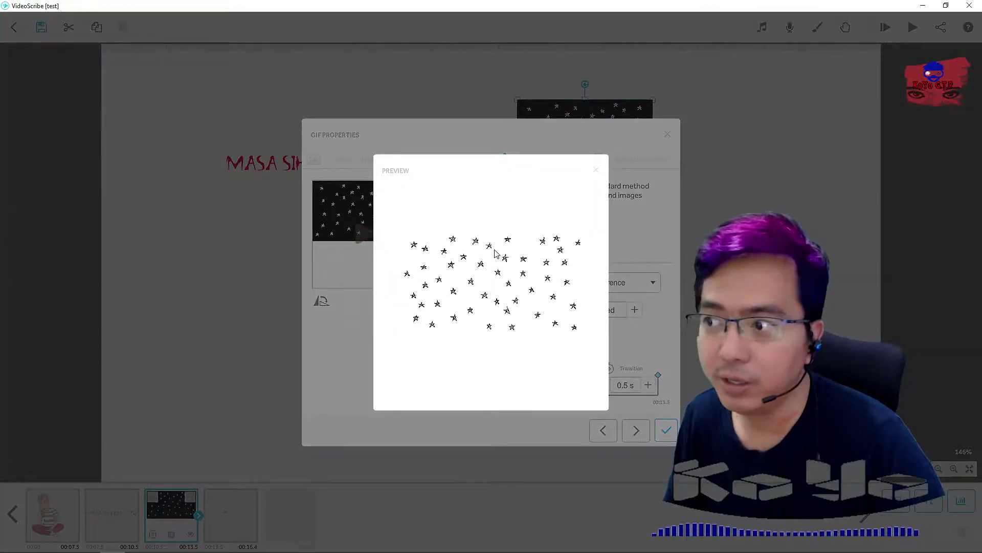
{"action": "left_click", "coordinate": [358, 231]}
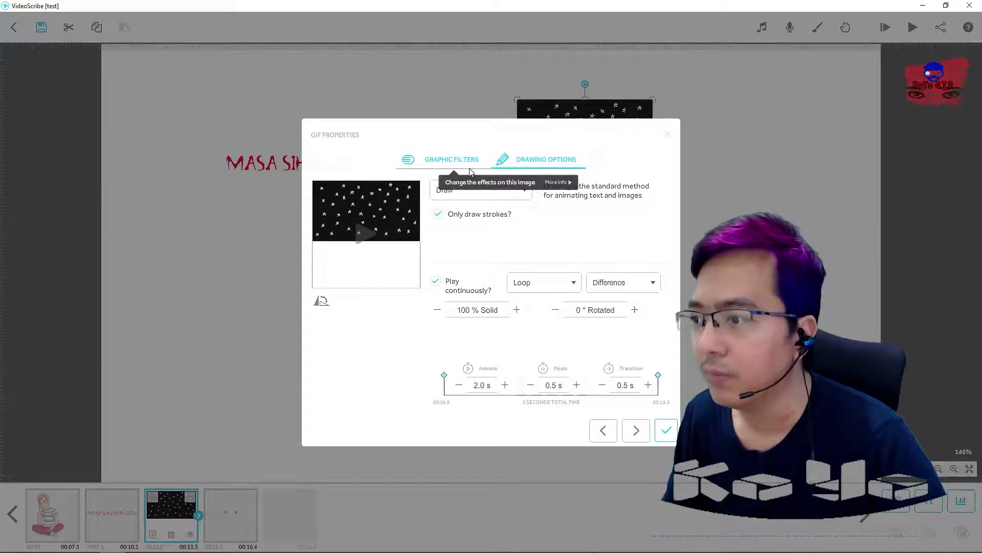
{"action": "left_click", "coordinate": [667, 432]}
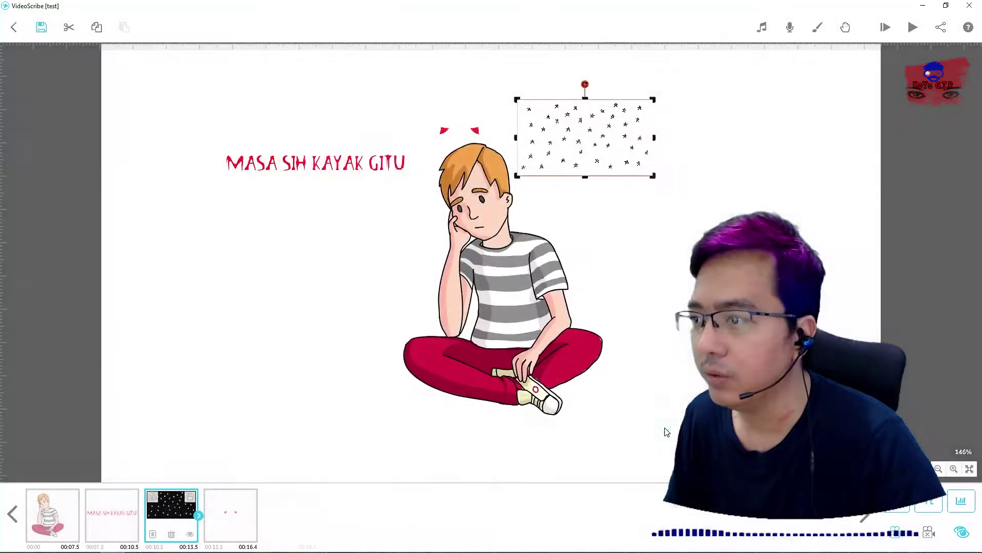
{"action": "left_click", "coordinate": [886, 30]}
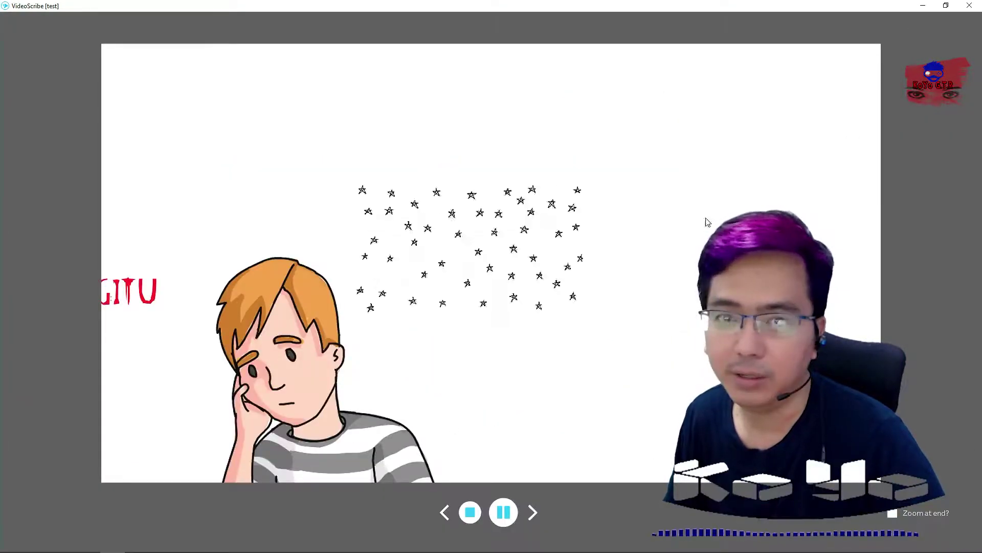
Stop the playback, open the properties of the red horns GIF, and review its graphic filters and drawing options
{"action": "left_click", "coordinate": [471, 512]}
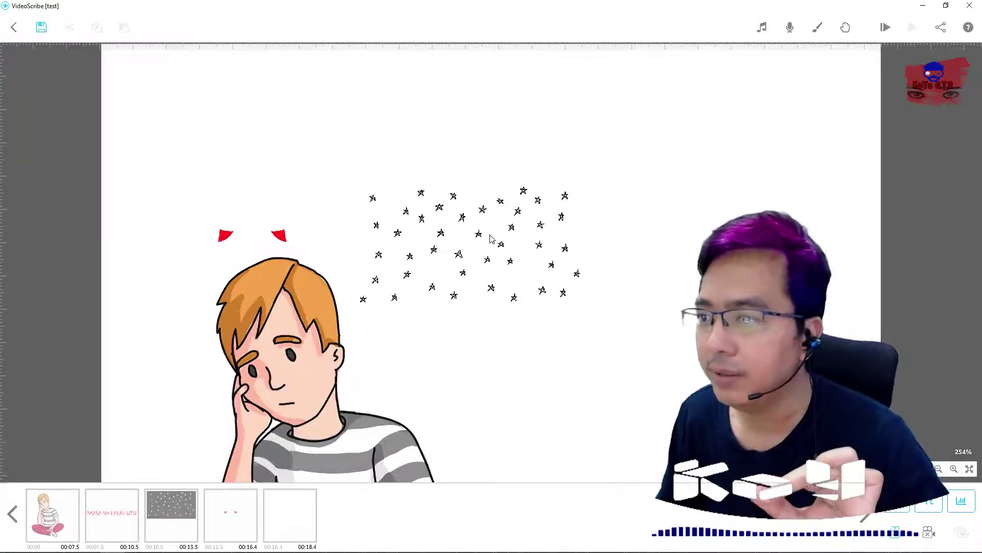
{"action": "left_click", "coordinate": [230, 517]}
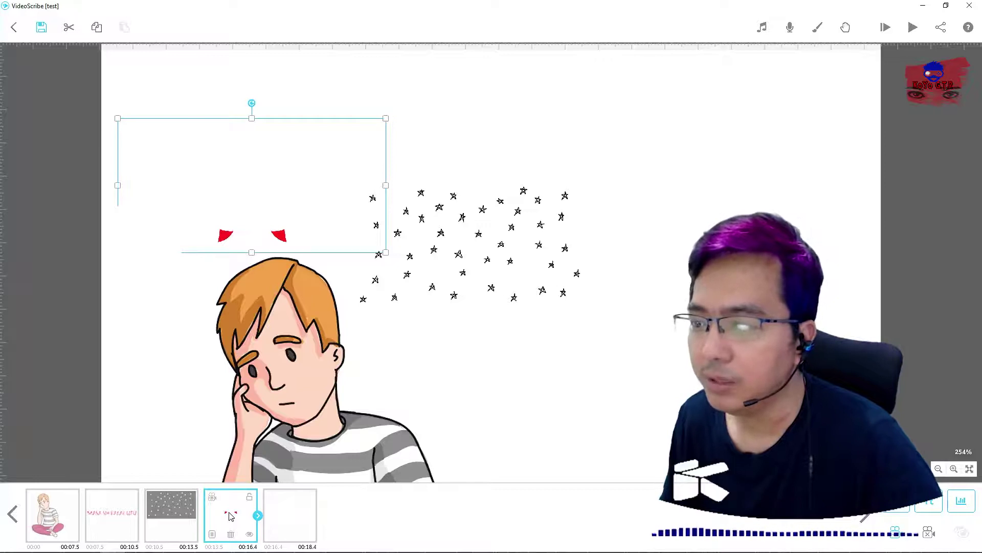
{"action": "double_click", "coordinate": [480, 179]}
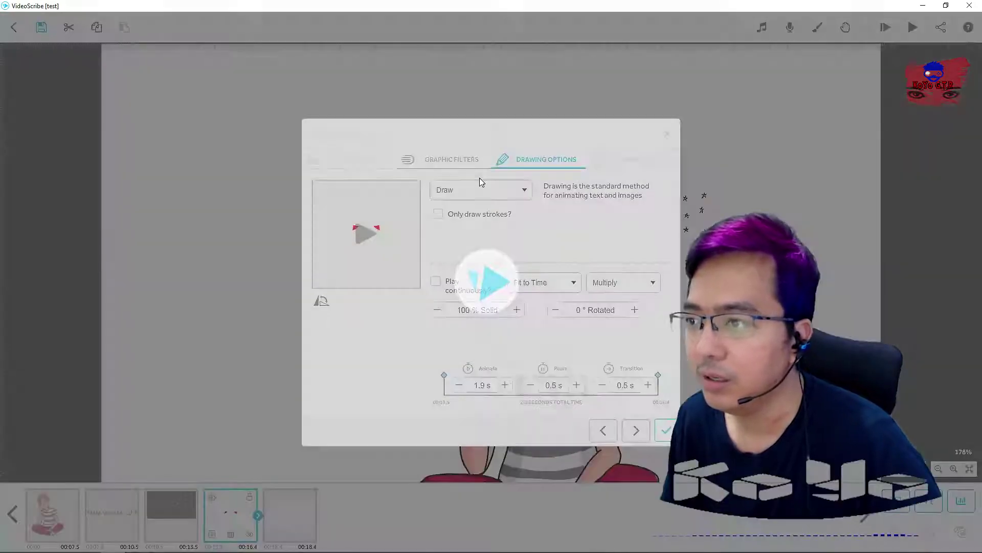
{"action": "left_click", "coordinate": [440, 160]}
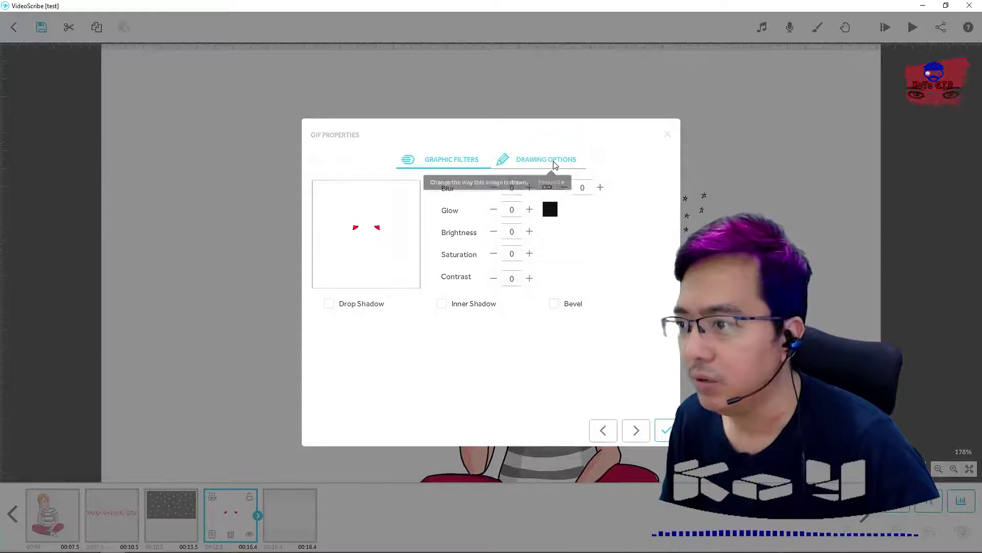
{"action": "left_click", "coordinate": [550, 167]}
Set the horns GIF's animation to Move In and check it in the preview
{"action": "left_click", "coordinate": [525, 191]}
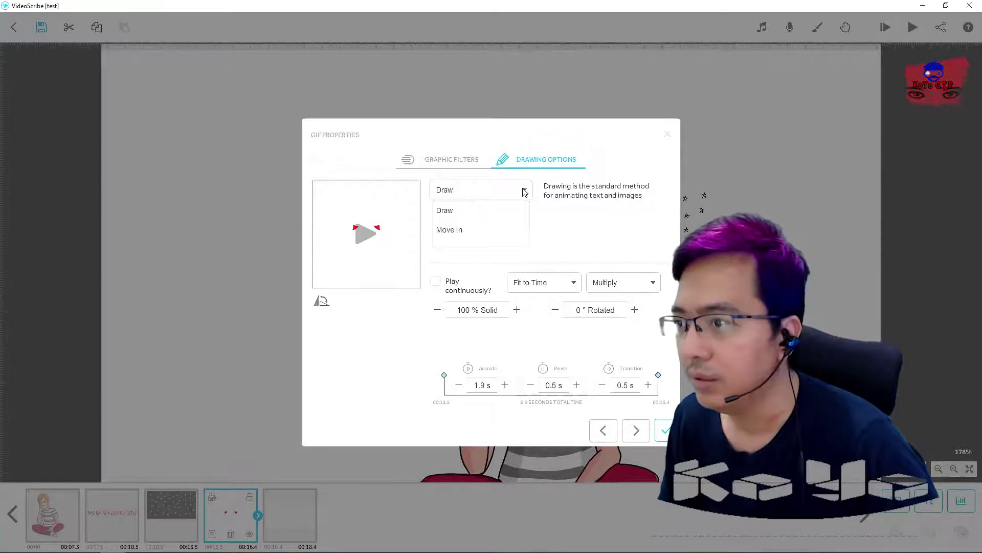
{"action": "left_click", "coordinate": [461, 232]}
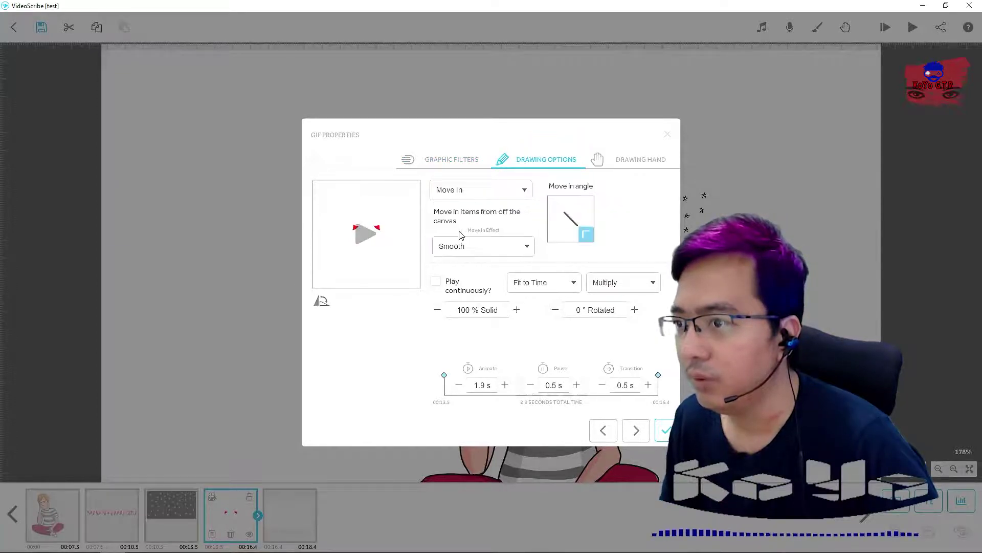
{"action": "left_click", "coordinate": [375, 235]}
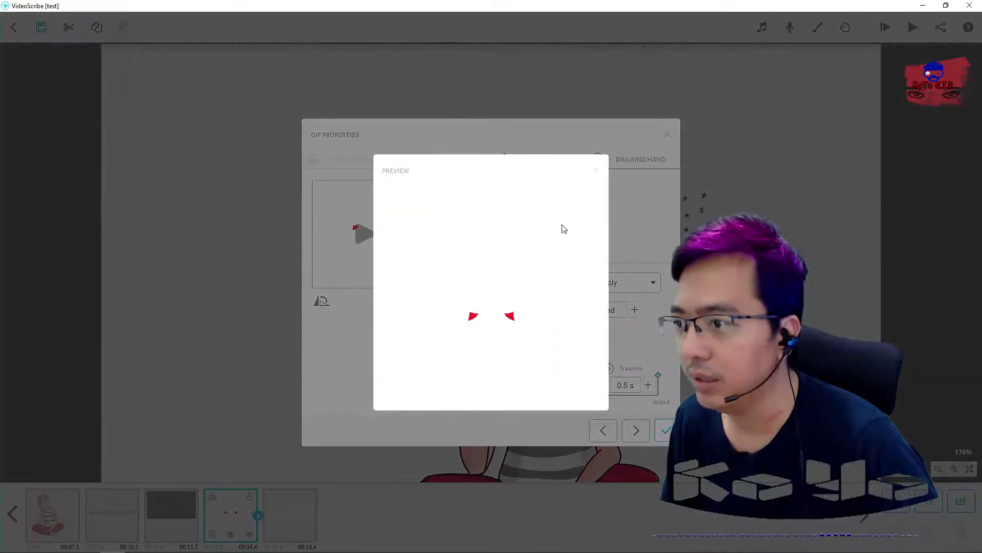
{"action": "left_click", "coordinate": [596, 170]}
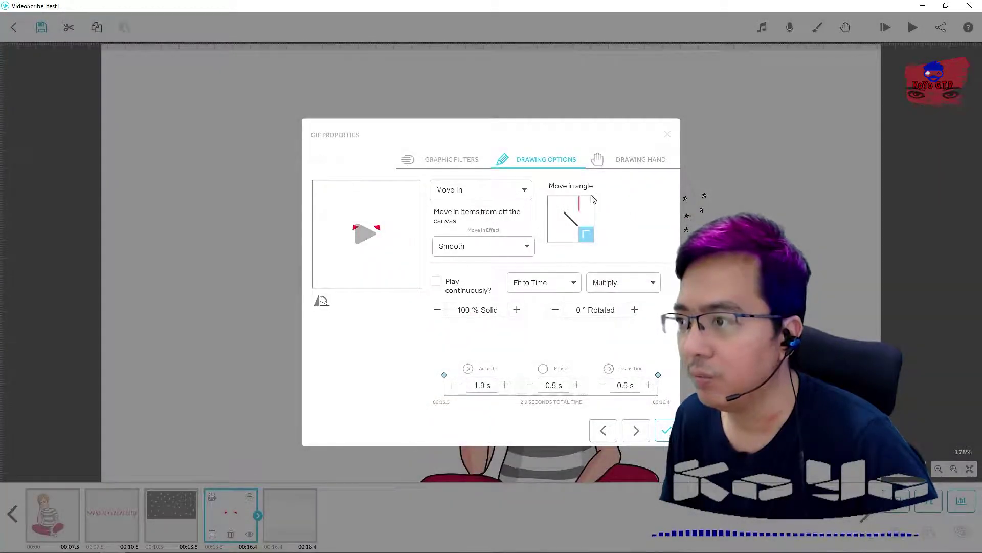
Choose the bare hand beside the blue-tipped pen as the horns GIF's drawing hand, and return to the drawing options
{"action": "left_click", "coordinate": [638, 160]}
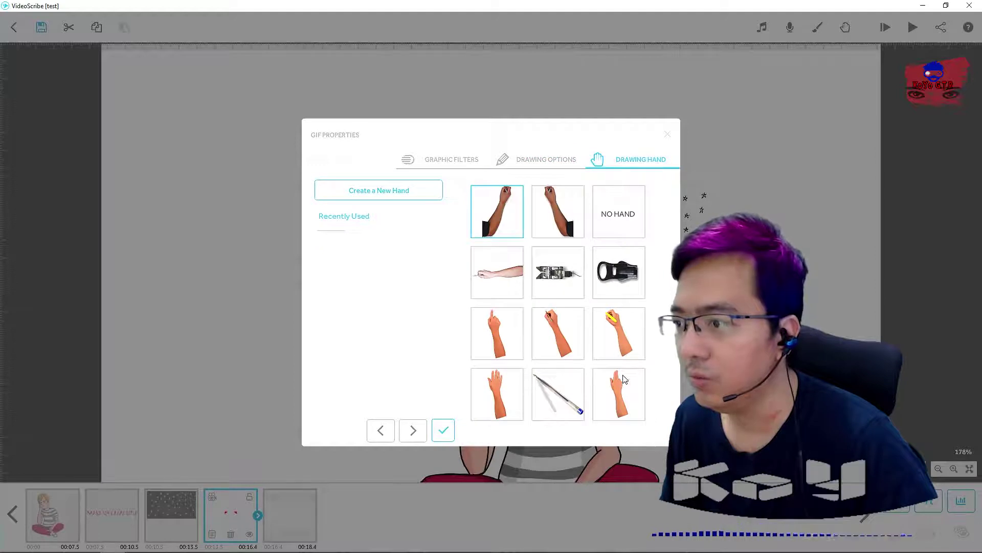
{"action": "left_click", "coordinate": [620, 391]}
{"action": "left_click", "coordinate": [640, 388]}
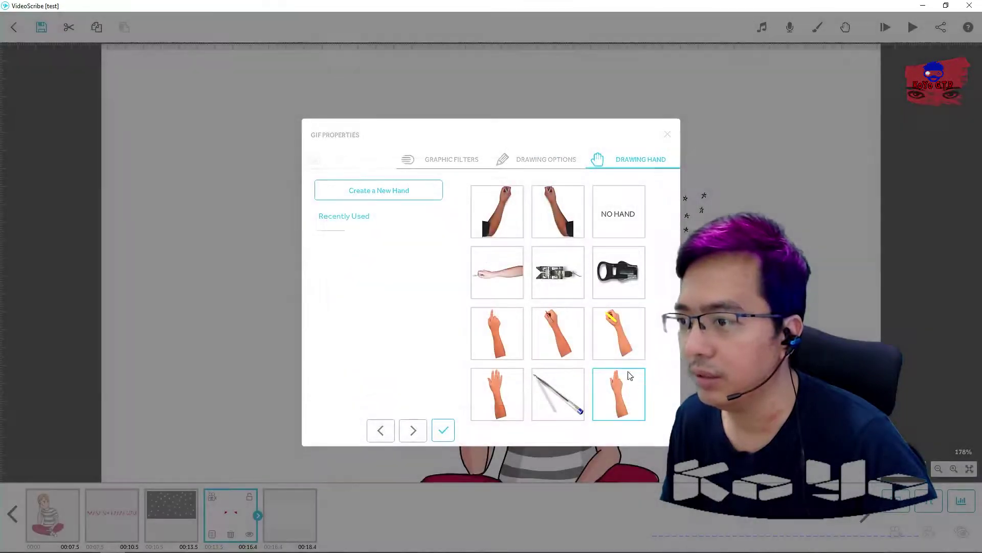
{"action": "left_click", "coordinate": [553, 161]}
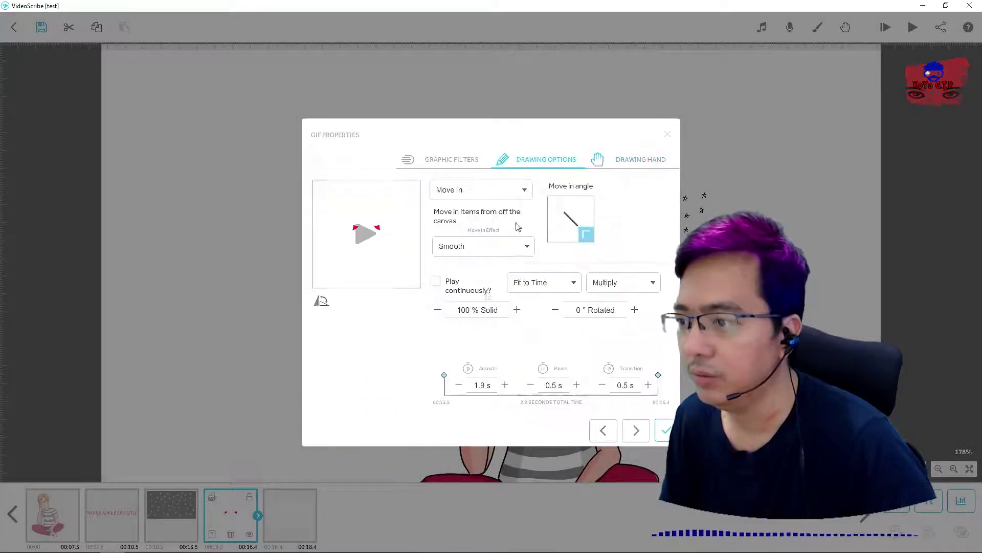
Set the horns GIF to move in from the bottom of the canvas, preview it, and apply the properties
{"action": "left_click_drag", "start_coordinate": [562, 230], "coordinate": [569, 233]}
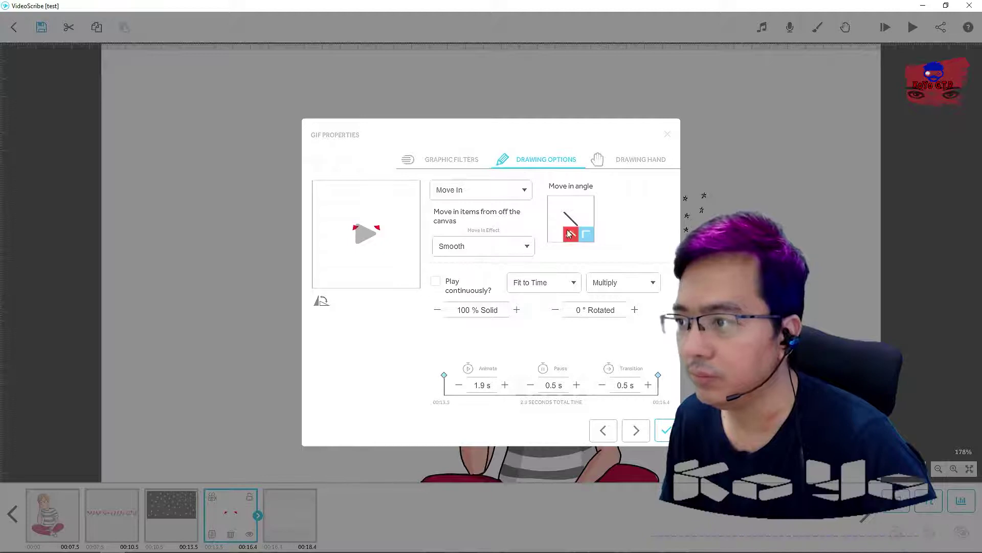
{"action": "left_click", "coordinate": [363, 240]}
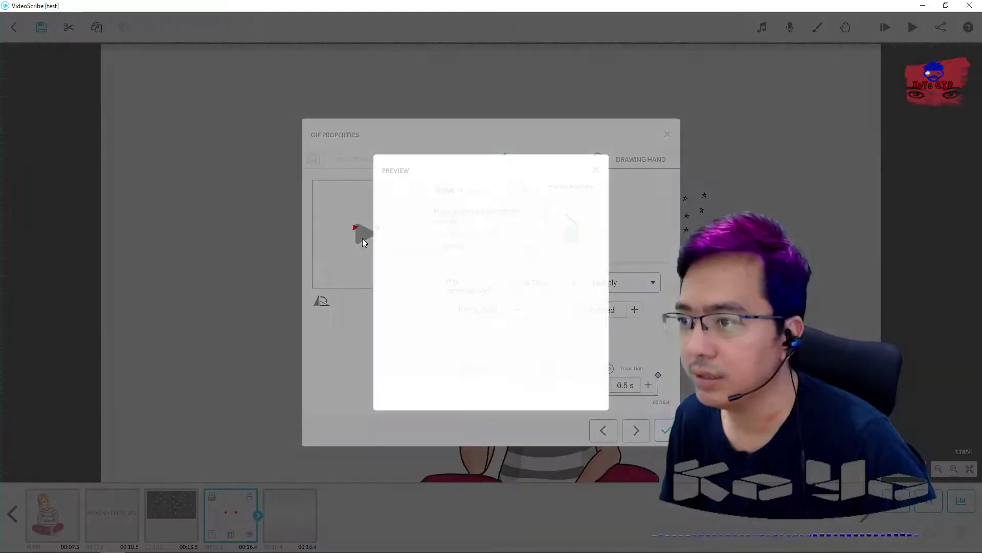
{"action": "left_click", "coordinate": [601, 171]}
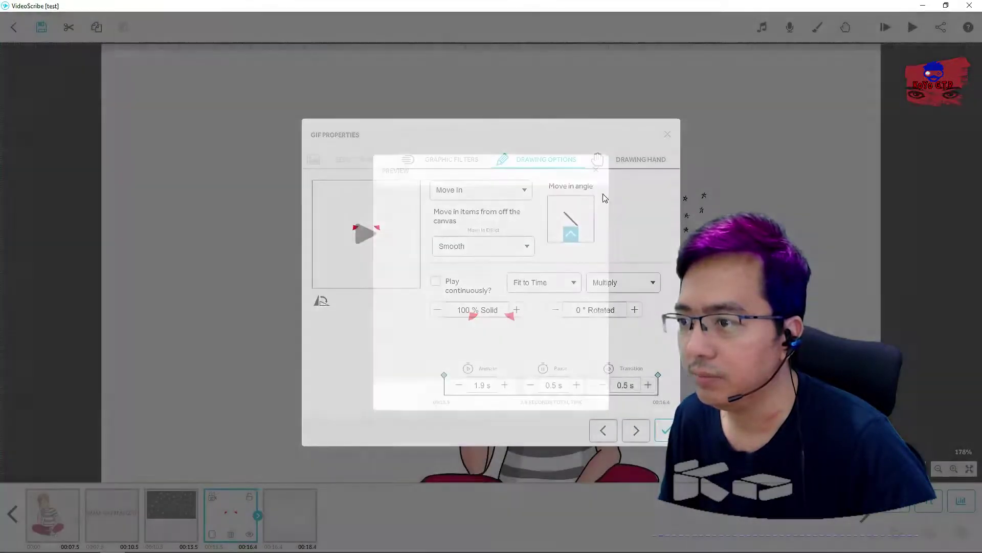
{"action": "left_click", "coordinate": [664, 429]}
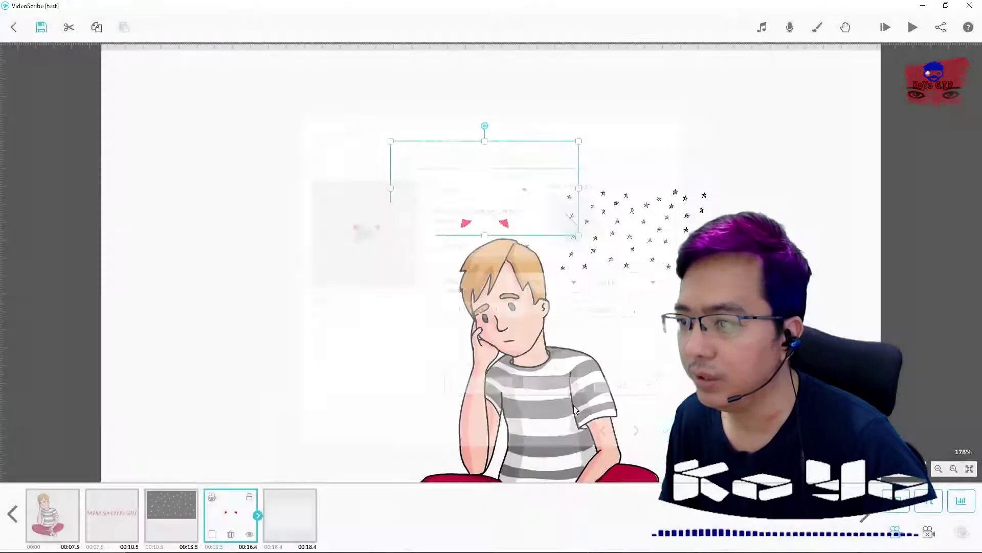
Play the scribe from the horns GIF, stop it, and reposition the horns against the top of the boy's hair
{"action": "left_click", "coordinate": [910, 29]}
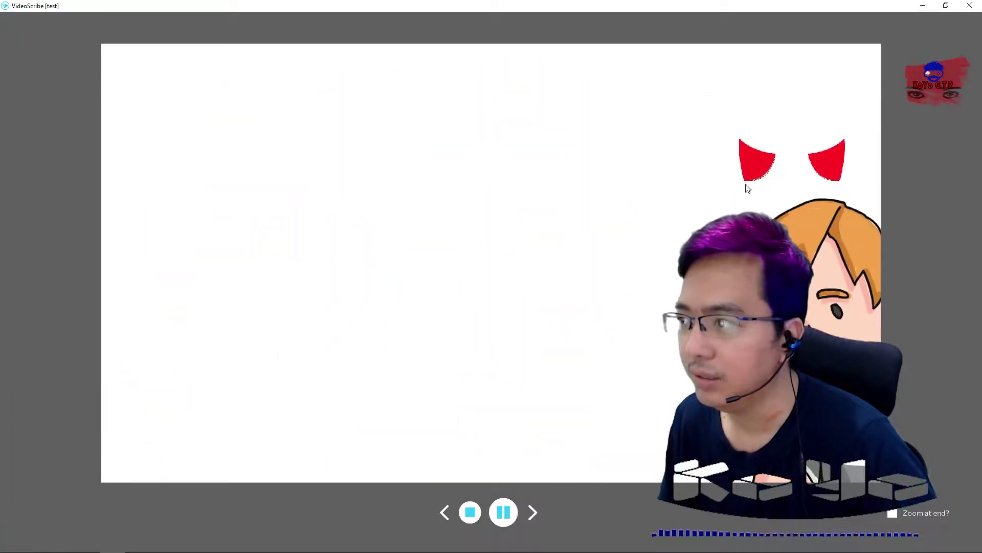
{"action": "key", "text": "Escape"}
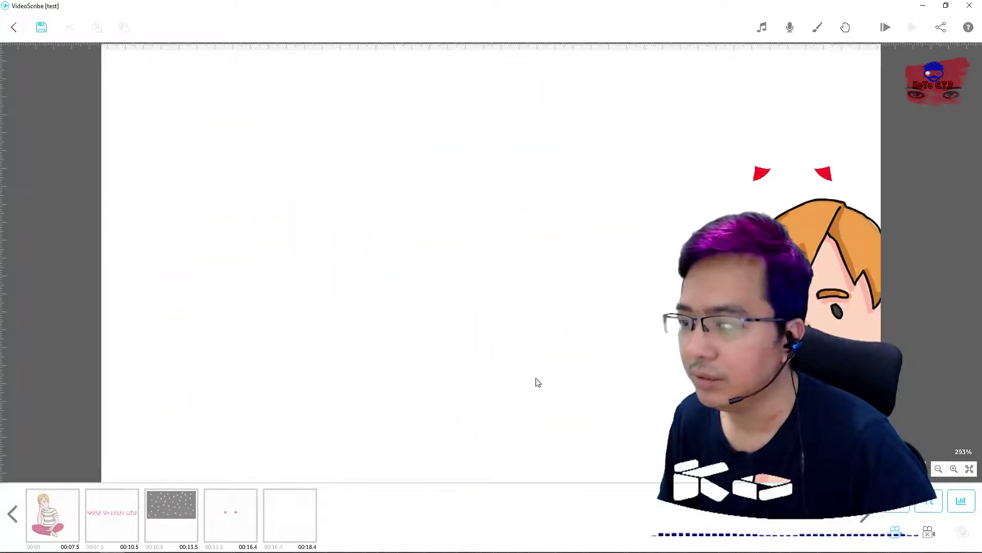
{"action": "left_click", "coordinate": [531, 381]}
{"action": "left_click", "coordinate": [394, 473]}
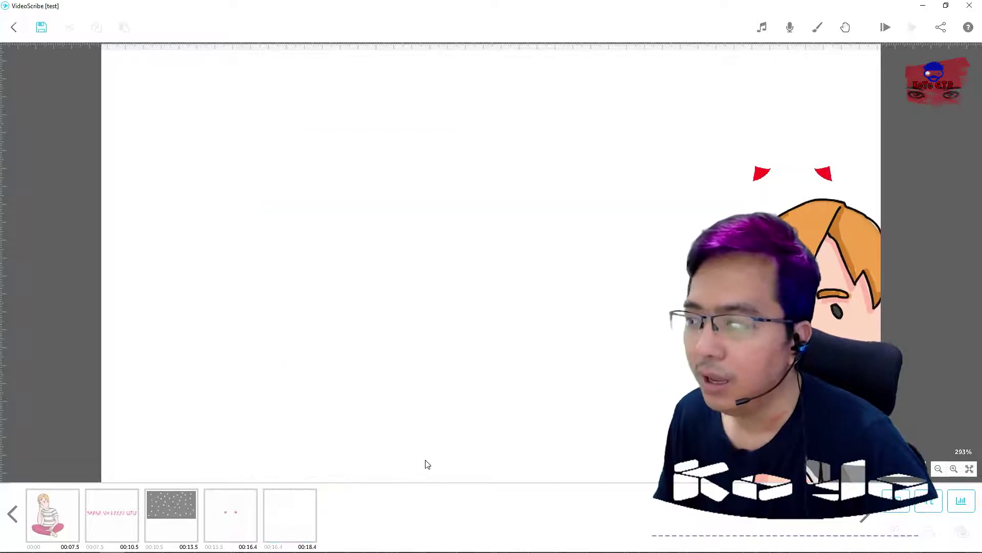
{"action": "left_click", "coordinate": [229, 529]}
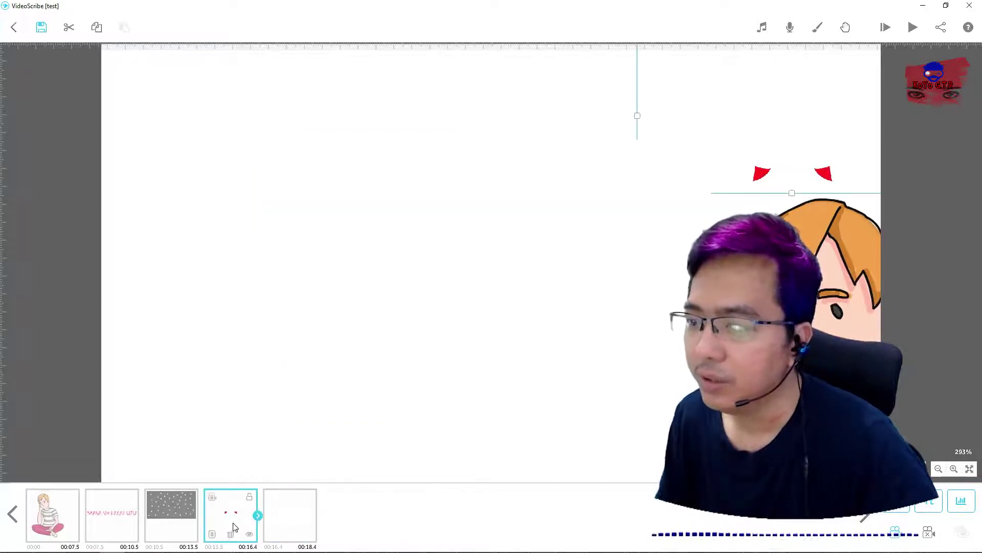
{"action": "left_click_drag", "start_coordinate": [500, 227], "coordinate": [512, 244]}
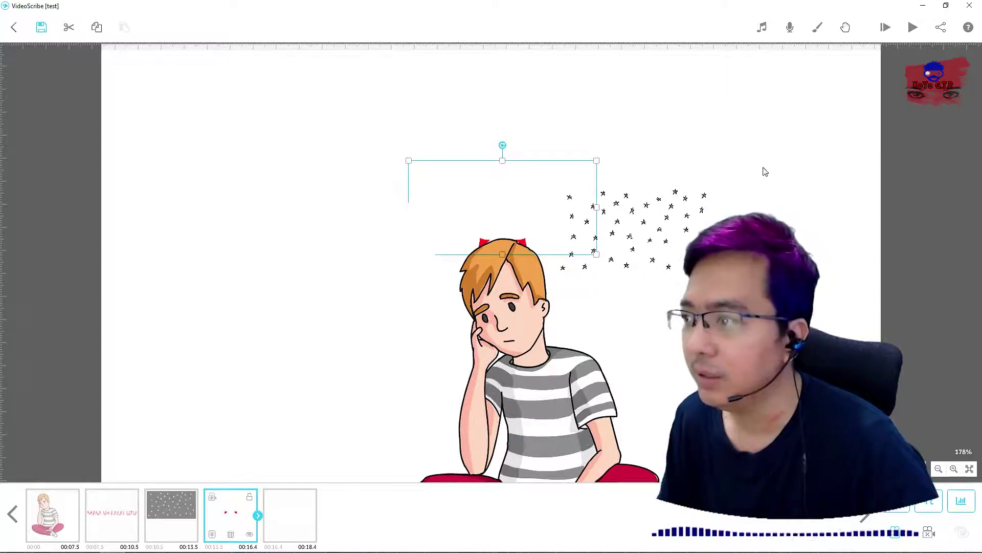
Reopen the horns GIF's properties and set it to play continuously with Loop
{"action": "double_click", "coordinate": [505, 197]}
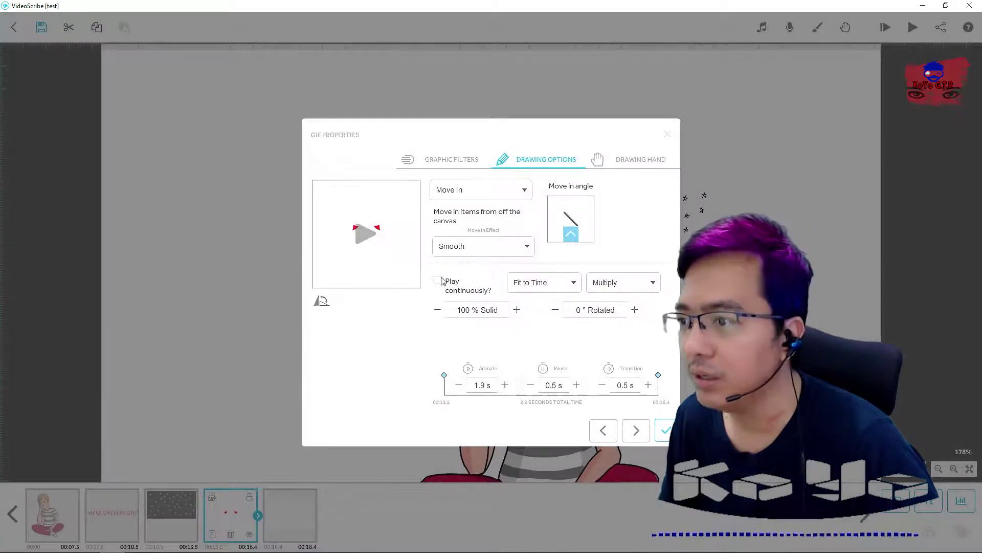
{"action": "left_click", "coordinate": [437, 282]}
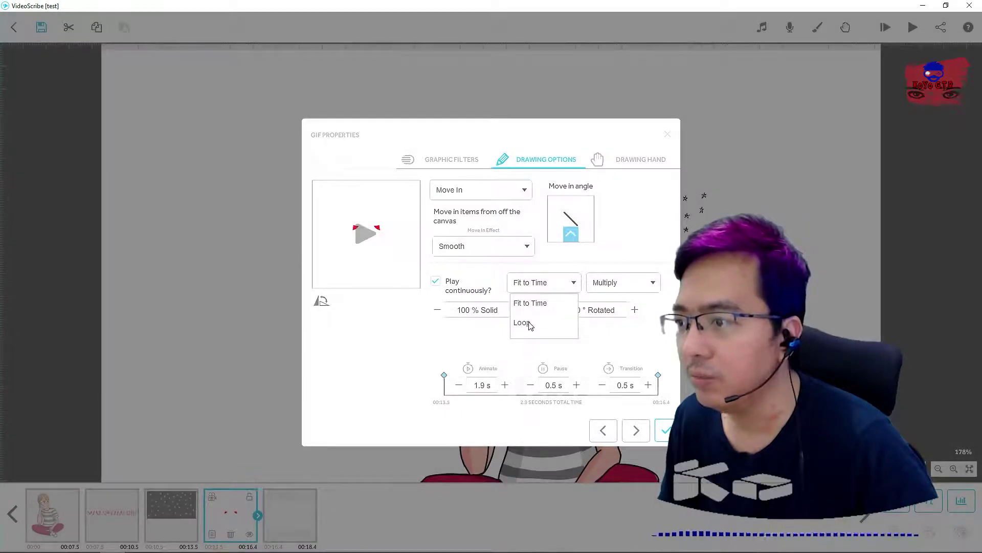
{"action": "left_click", "coordinate": [522, 322]}
Try the Multiply, Layer and Difference blend modes on the horns GIF, set it to Normal, and apply the properties
{"action": "left_click", "coordinate": [612, 287]}
{"action": "left_click", "coordinate": [609, 324]}
{"action": "left_click", "coordinate": [621, 285]}
{"action": "left_click", "coordinate": [606, 342]}
{"action": "left_click", "coordinate": [622, 287]}
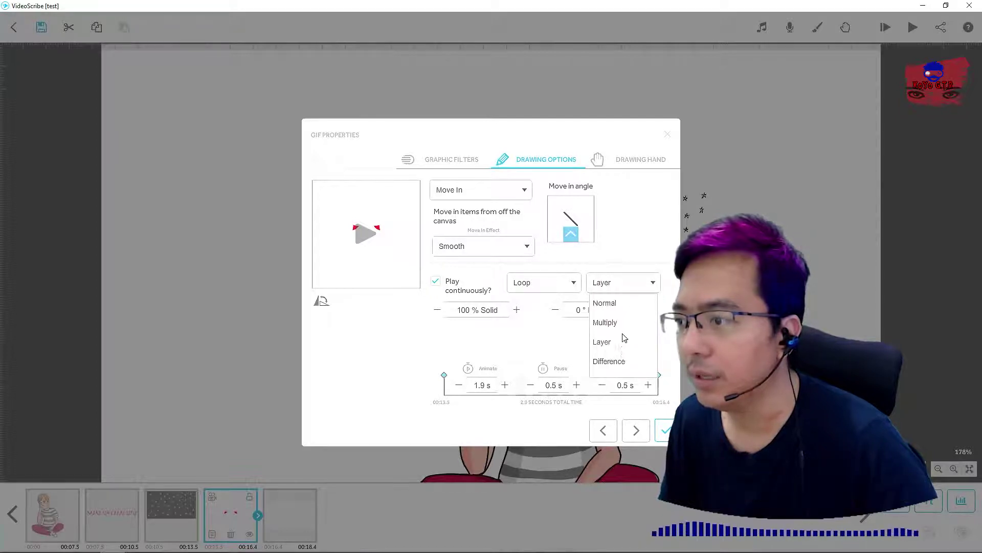
{"action": "left_click", "coordinate": [618, 362]}
{"action": "left_click", "coordinate": [621, 283]}
{"action": "left_click", "coordinate": [609, 303]}
{"action": "left_click", "coordinate": [621, 285]}
{"action": "left_click", "coordinate": [613, 323]}
{"action": "left_click", "coordinate": [621, 284]}
{"action": "left_click", "coordinate": [609, 303]}
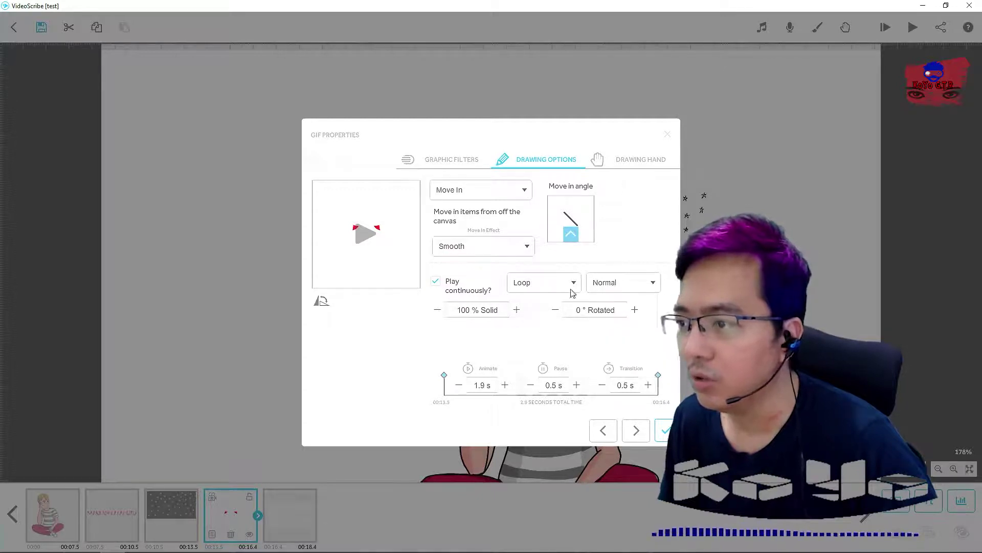
{"action": "left_click", "coordinate": [667, 432]}
Hide the blank image covering the text to see the canvas beneath it, and show the image again
{"action": "left_click", "coordinate": [291, 525]}
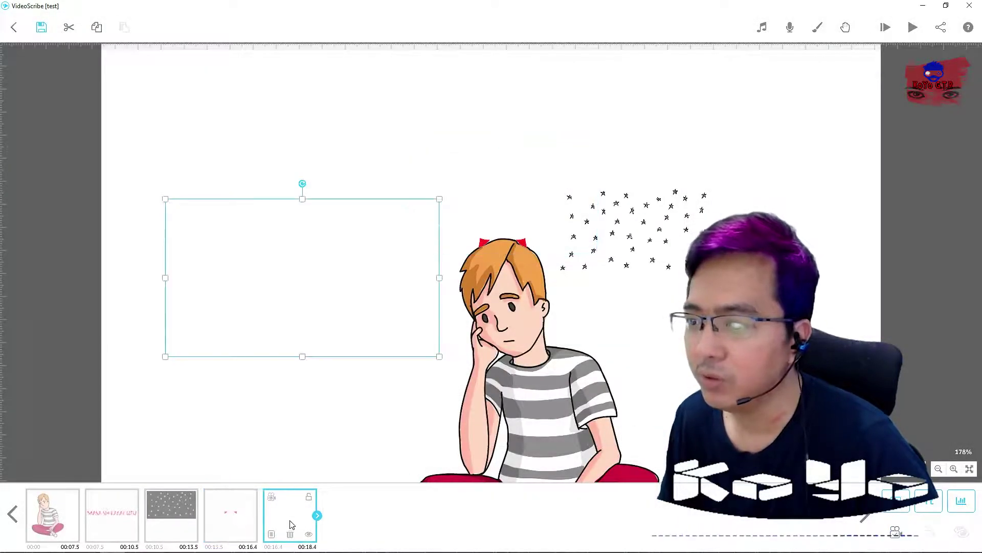
{"action": "left_click", "coordinate": [309, 534]}
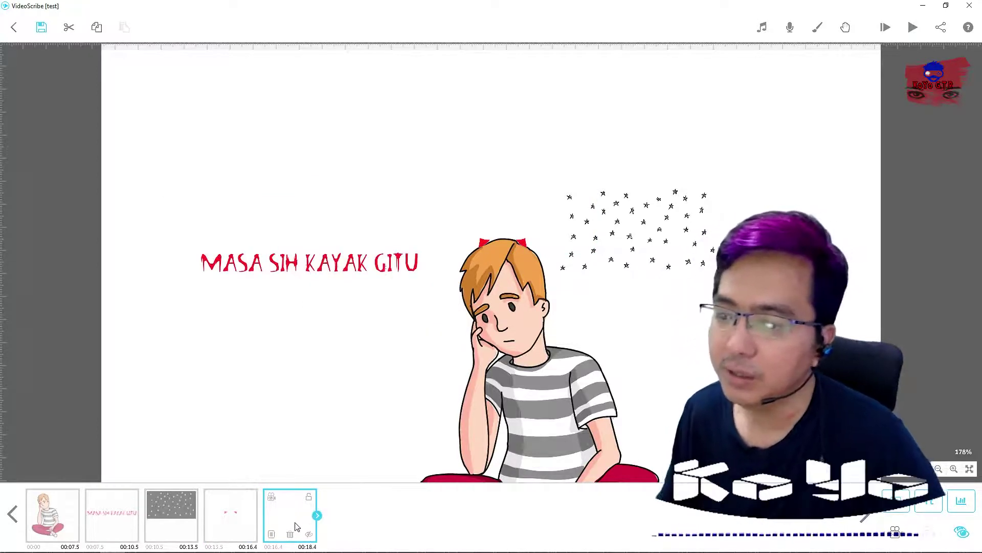
{"action": "left_click", "coordinate": [309, 534]}
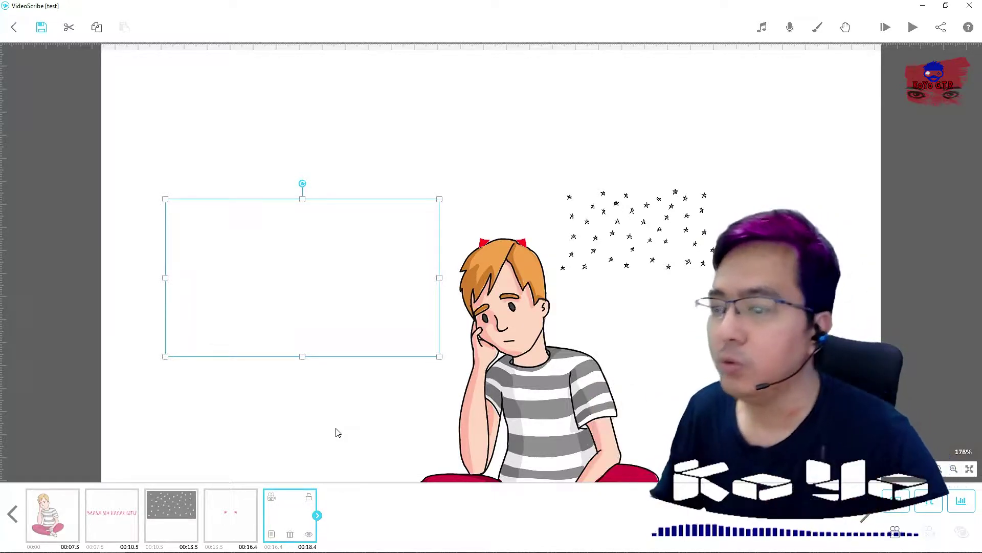
Play the scribe from the horns GIF to check its looping animation
{"action": "left_click", "coordinate": [242, 514]}
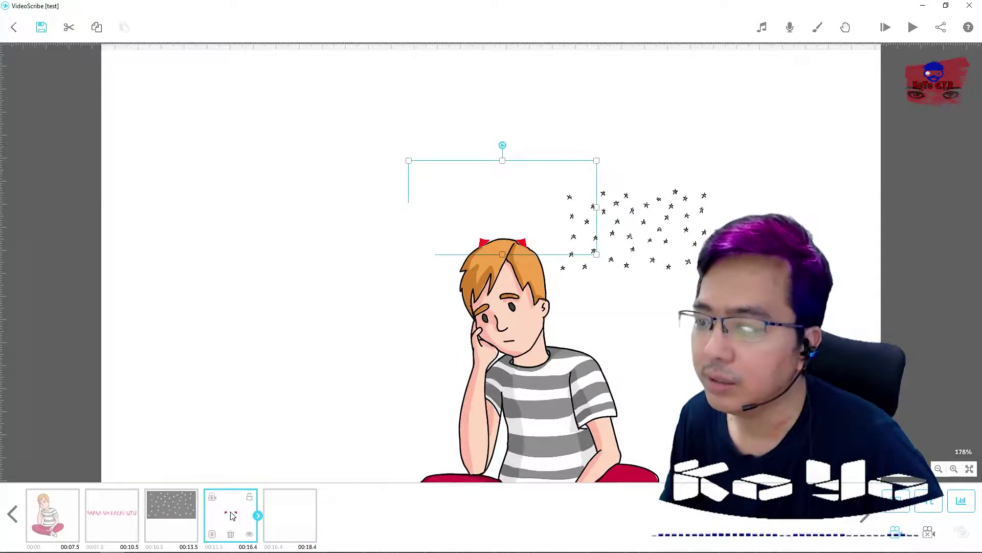
{"action": "left_click", "coordinate": [911, 30]}
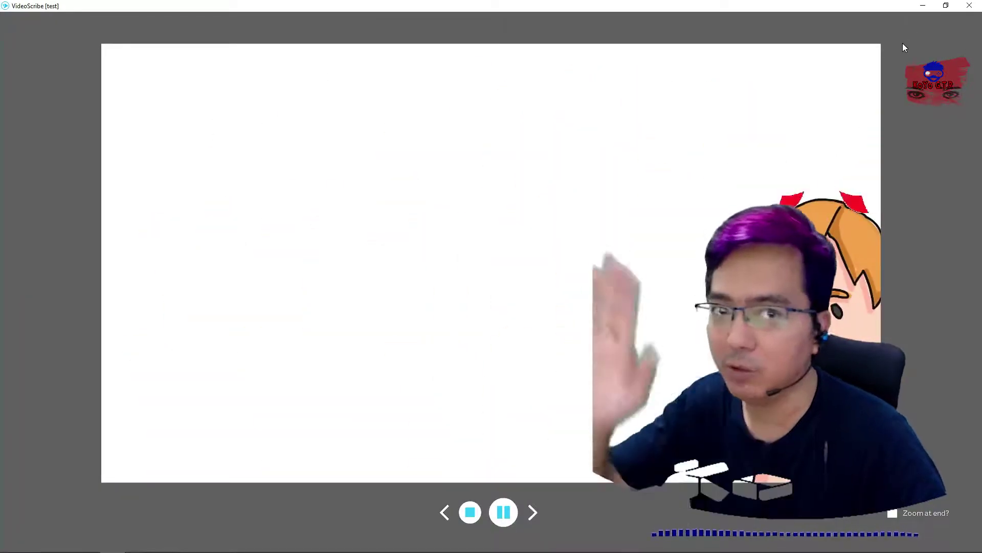
Open the properties of the blank image and review its image selection, graphic filters, drawing options and drawing hand
{"action": "left_click", "coordinate": [289, 524]}
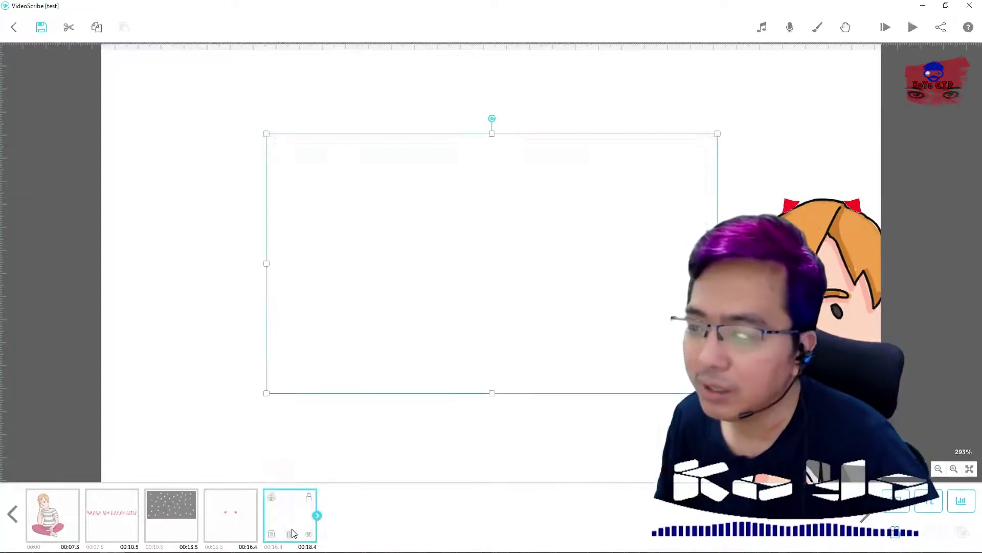
{"action": "double_click", "coordinate": [401, 343]}
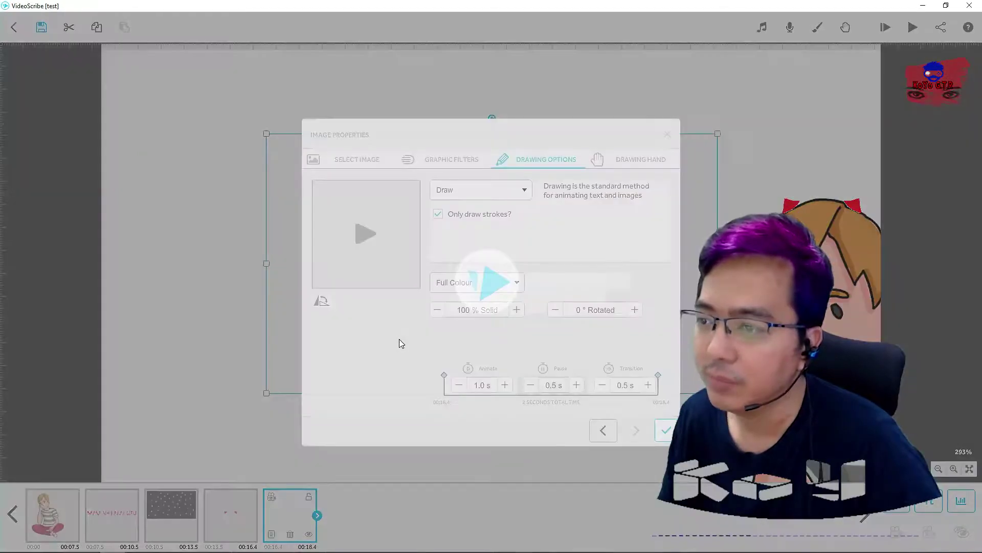
{"action": "left_click", "coordinate": [352, 160]}
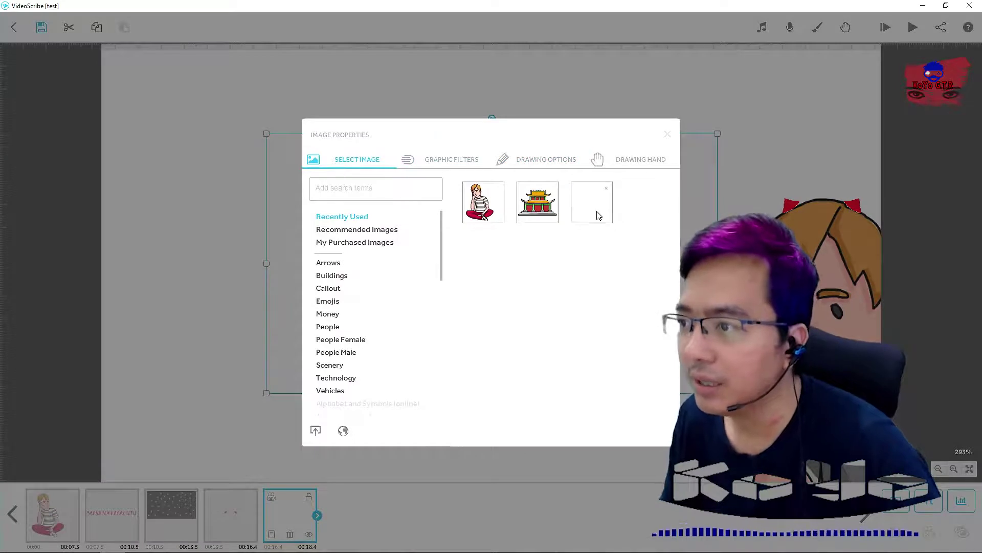
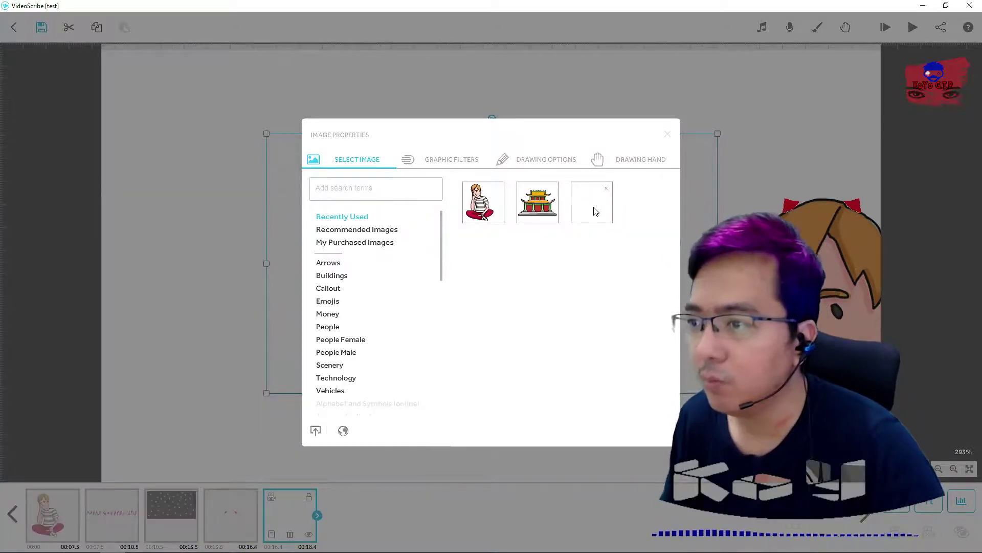
{"action": "left_click", "coordinate": [452, 161]}
{"action": "left_click", "coordinate": [544, 159]}
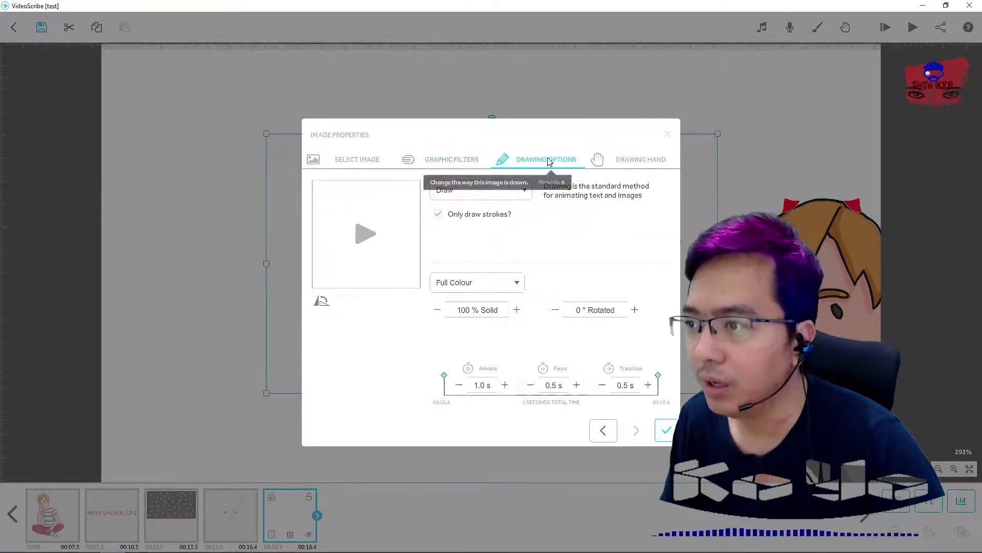
{"action": "left_click", "coordinate": [629, 161]}
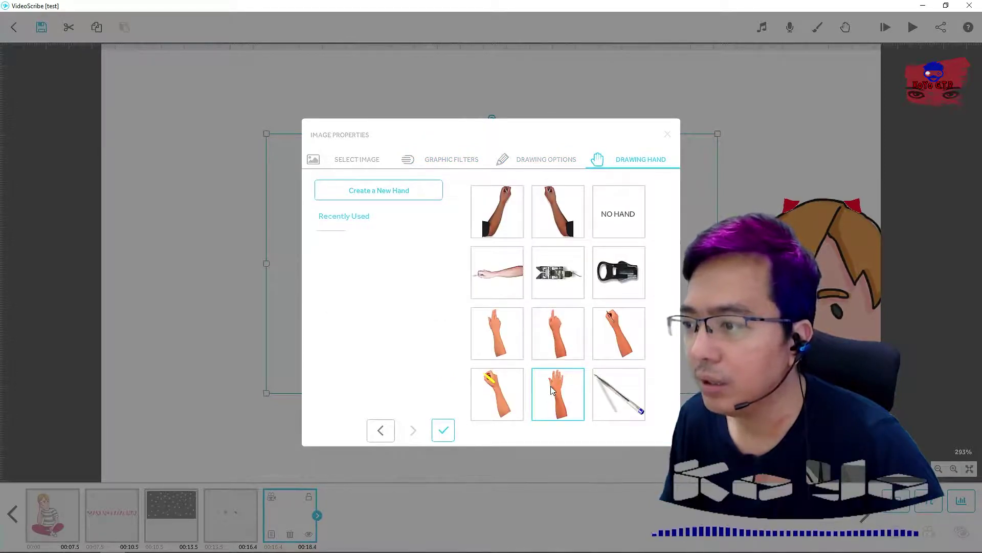
Set the blank image's drawing hand to the hand with two extended fingers and apply the image properties
{"action": "left_click", "coordinate": [504, 336]}
{"action": "left_click", "coordinate": [418, 436]}
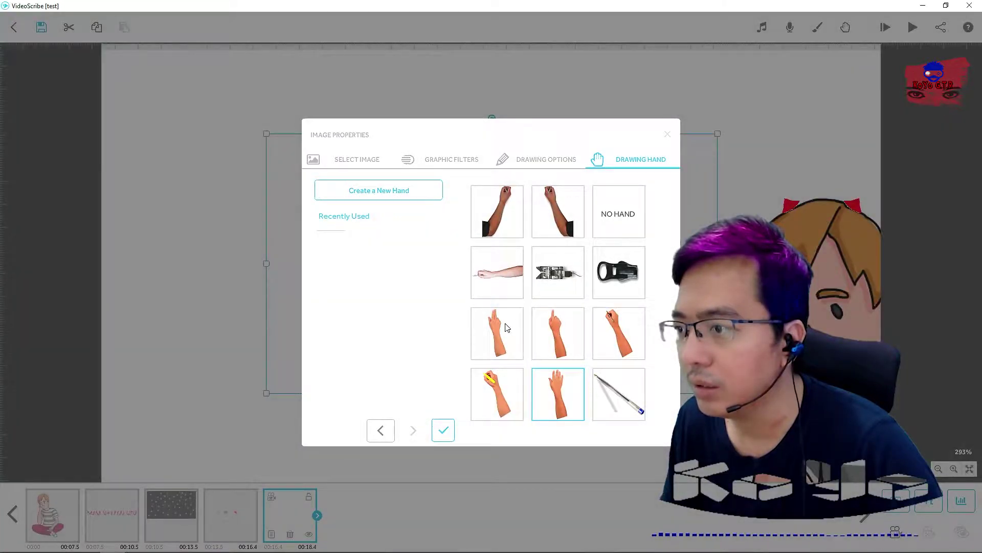
{"action": "left_click", "coordinate": [507, 328]}
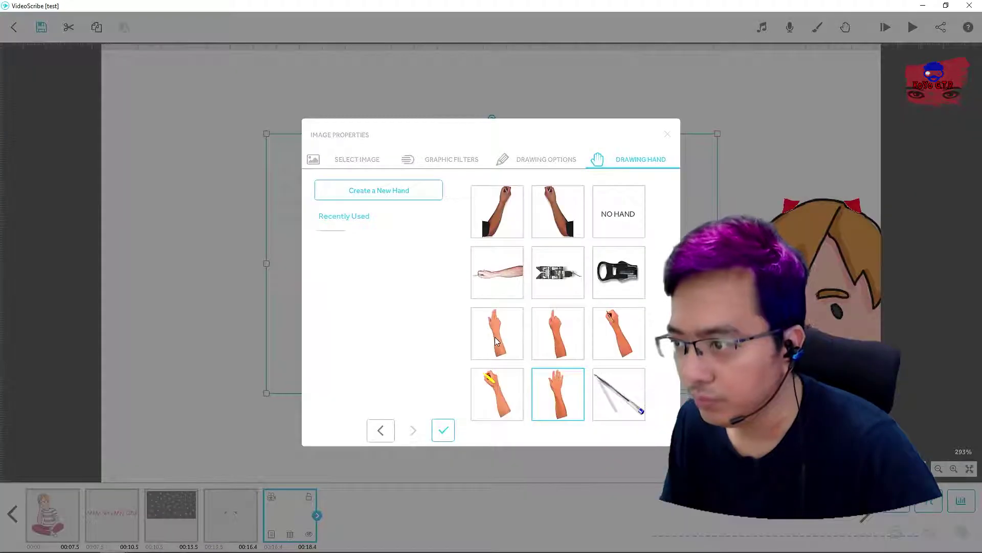
{"action": "left_click", "coordinate": [495, 337]}
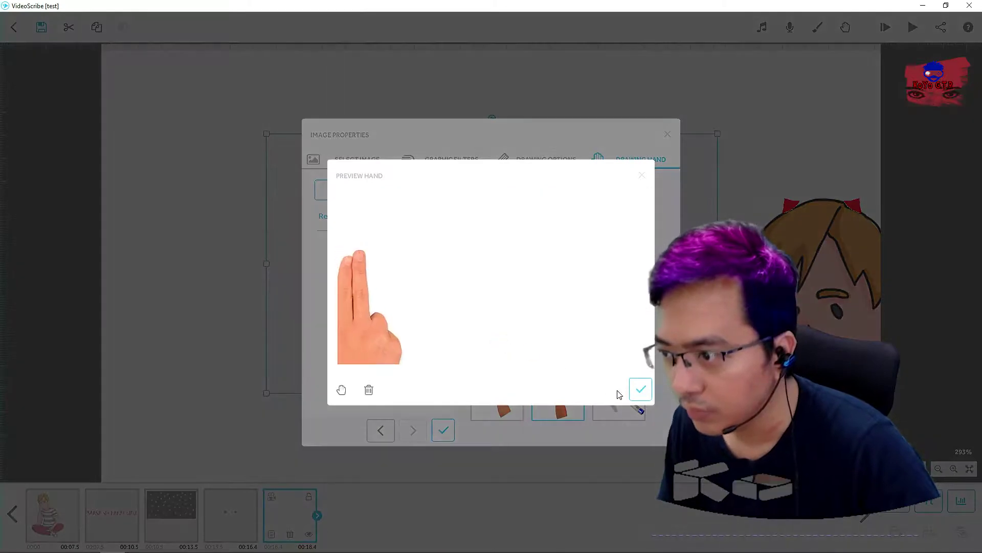
{"action": "left_click", "coordinate": [640, 389]}
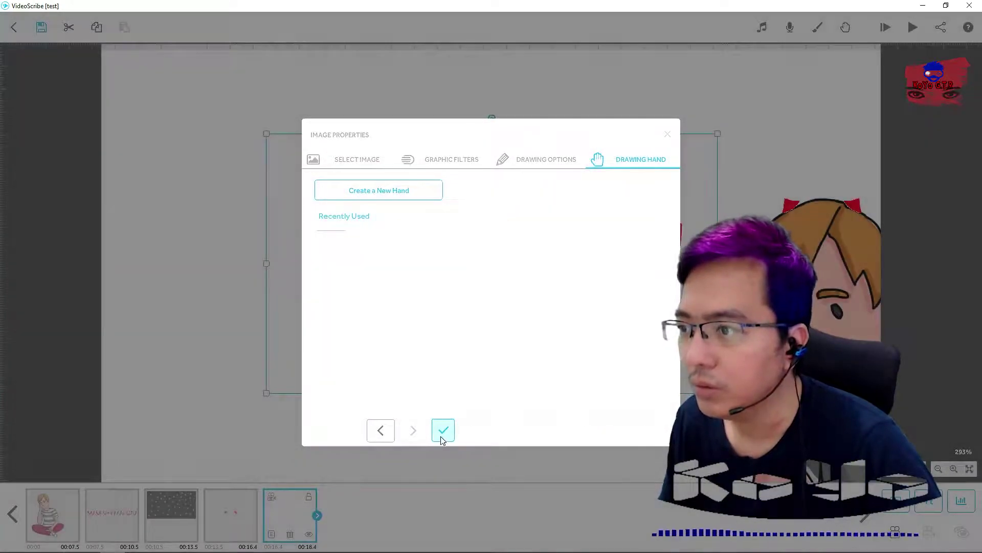
{"action": "left_click", "coordinate": [443, 439]}
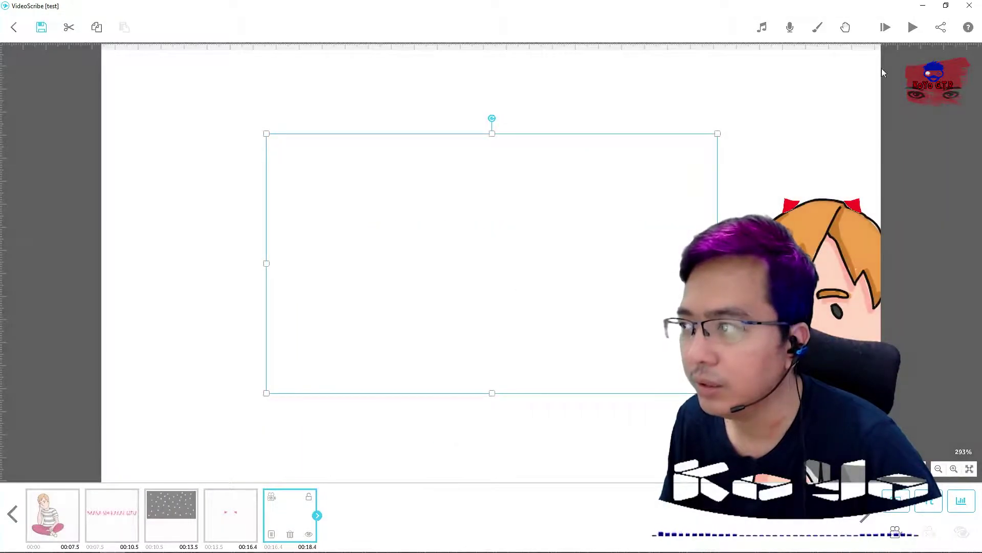
Play the scribe from the blank image to check its drawing hand
{"action": "left_click", "coordinate": [911, 28]}
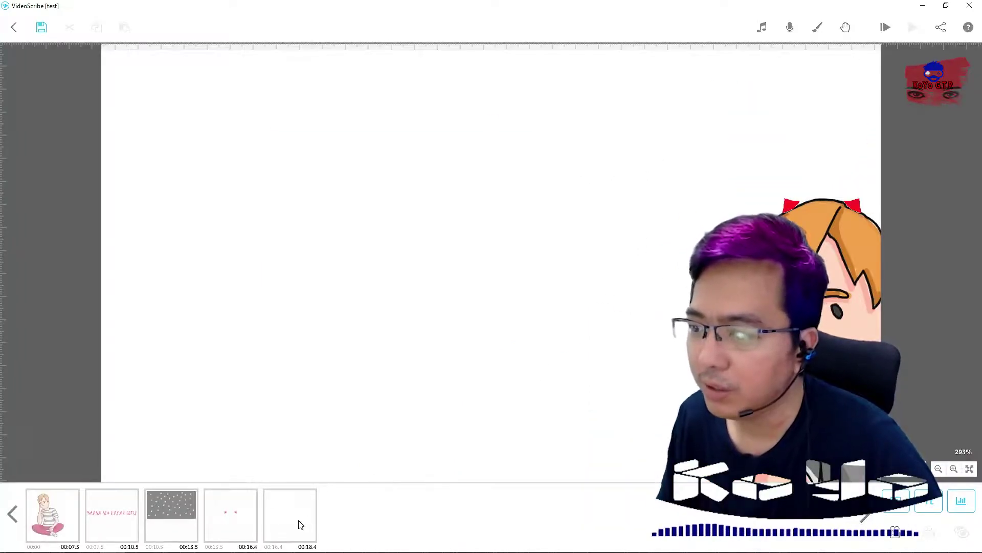
{"action": "left_click", "coordinate": [300, 524]}
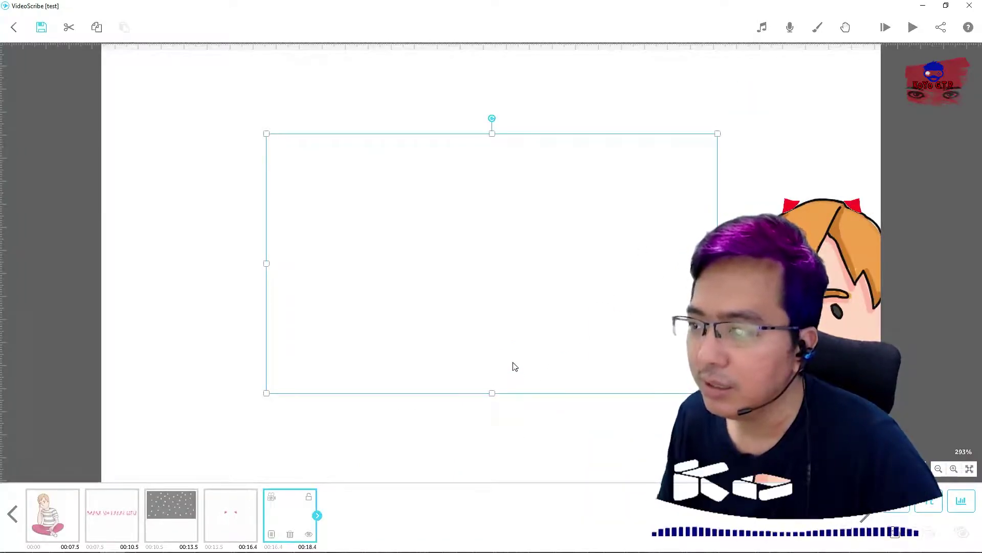
{"action": "left_click", "coordinate": [495, 428]}
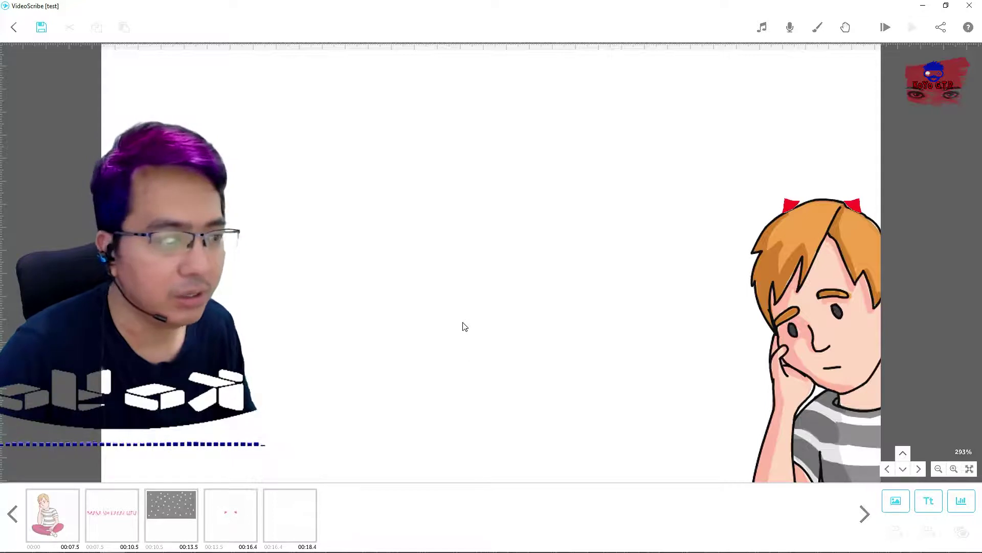
Look over the whole scene around the boy and return to the blank image's saved camera position
{"action": "scroll", "coordinate": [467, 313], "scroll_direction": "down", "scroll_amount": 5}
{"action": "left_click_drag", "start_coordinate": [582, 298], "coordinate": [438, 265]}
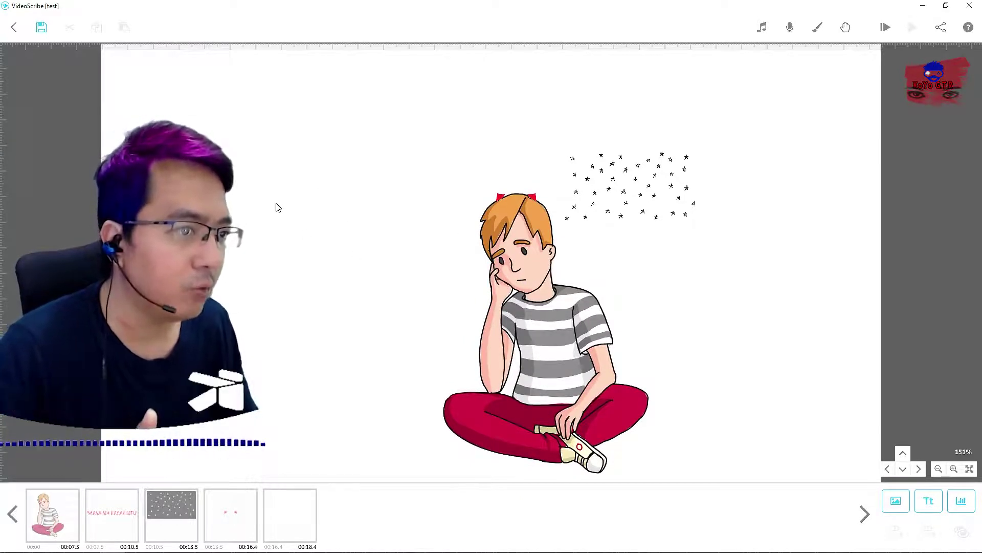
{"action": "left_click", "coordinate": [289, 518]}
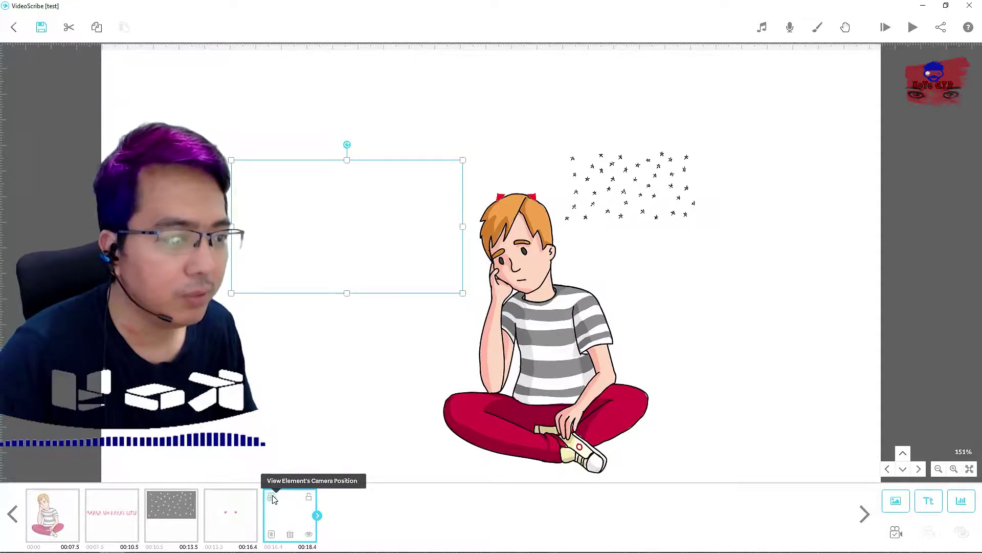
{"action": "left_click", "coordinate": [272, 497]}
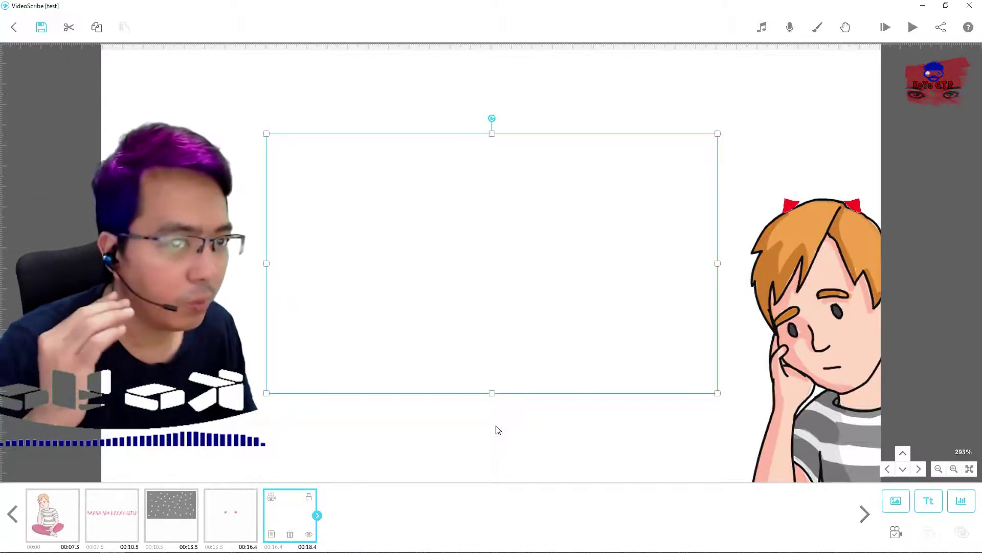
Set the blank image's camera to a wider view including the boy and the stars, and play the scribe from the horns GIF
{"action": "scroll", "coordinate": [504, 404], "scroll_direction": "down", "scroll_amount": 3}
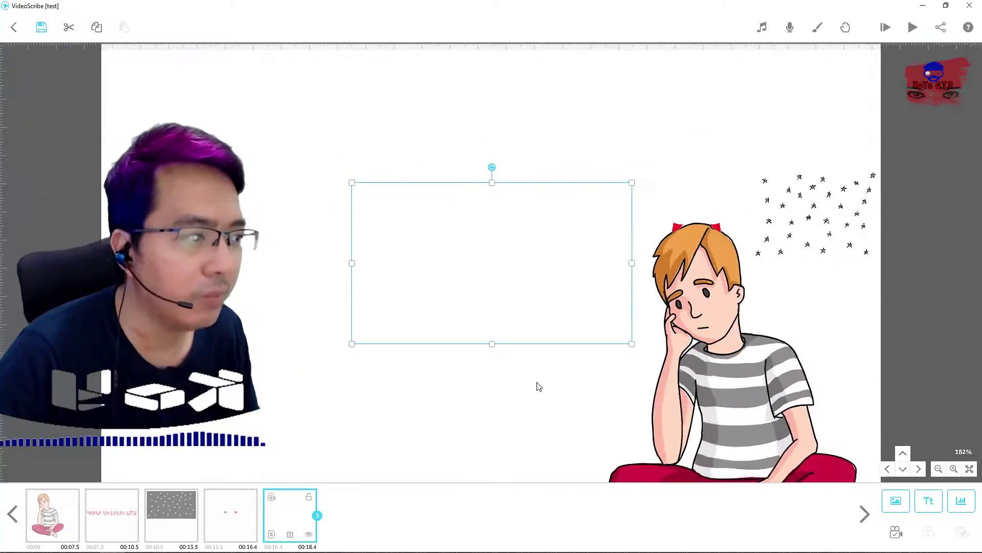
{"action": "left_click_drag", "start_coordinate": [600, 387], "coordinate": [402, 310]}
{"action": "left_click", "coordinate": [287, 518]}
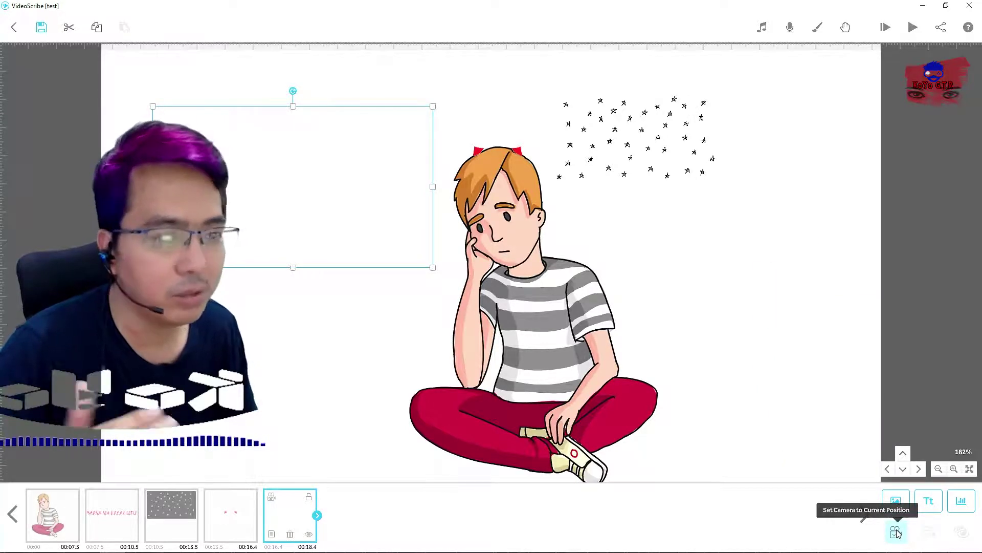
{"action": "left_click", "coordinate": [896, 534]}
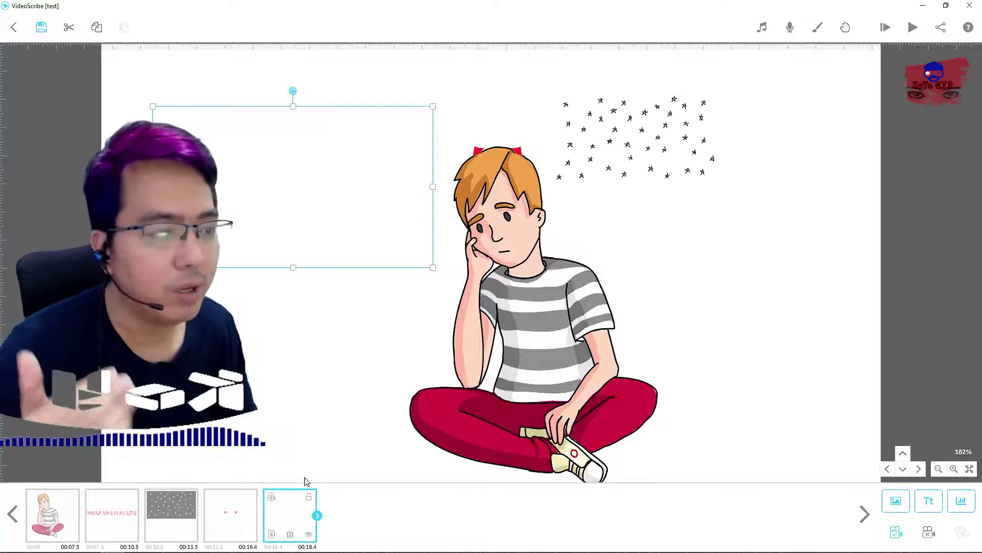
{"action": "left_click", "coordinate": [239, 518]}
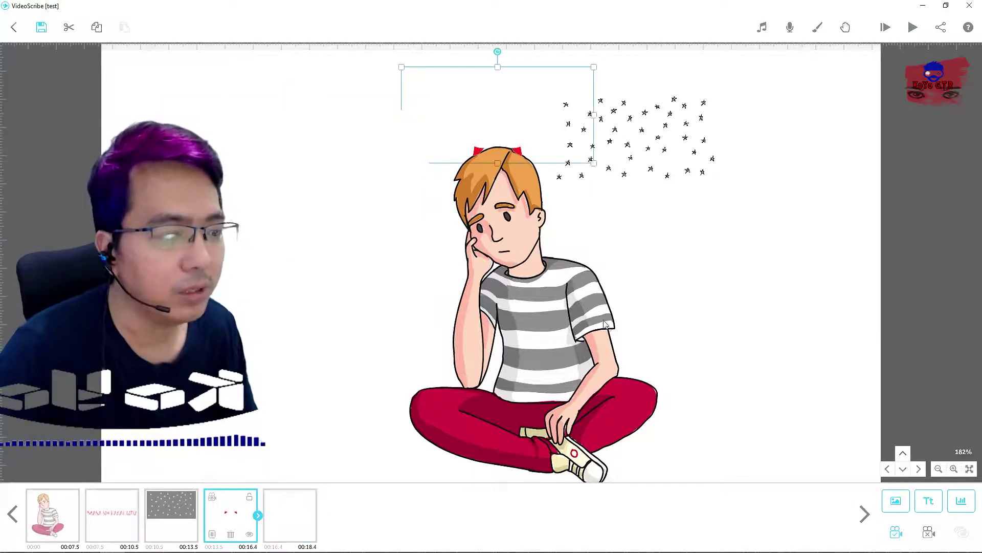
{"action": "left_click", "coordinate": [913, 27]}
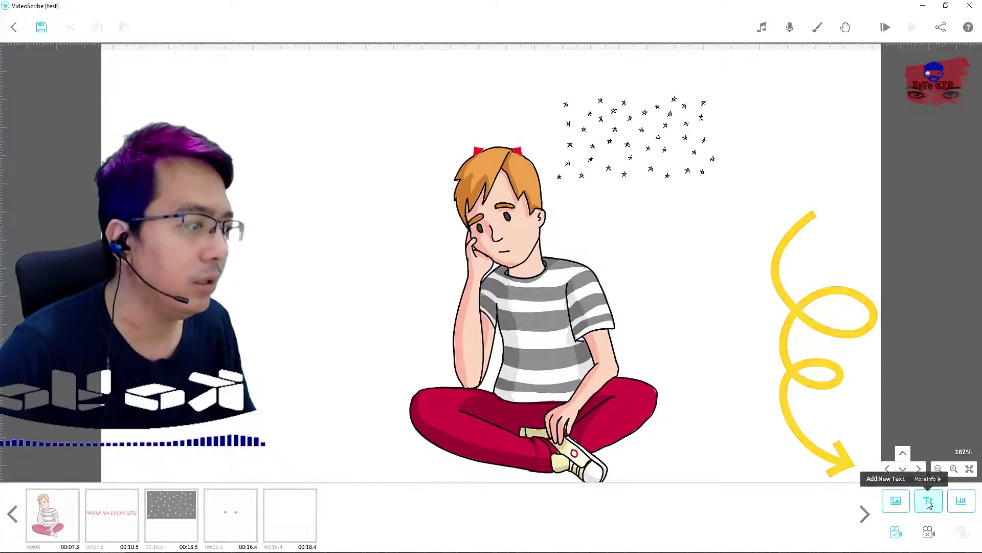
Browse the image library's People, People Female and Callout categories and close it without adding an image
{"action": "left_click", "coordinate": [896, 502]}
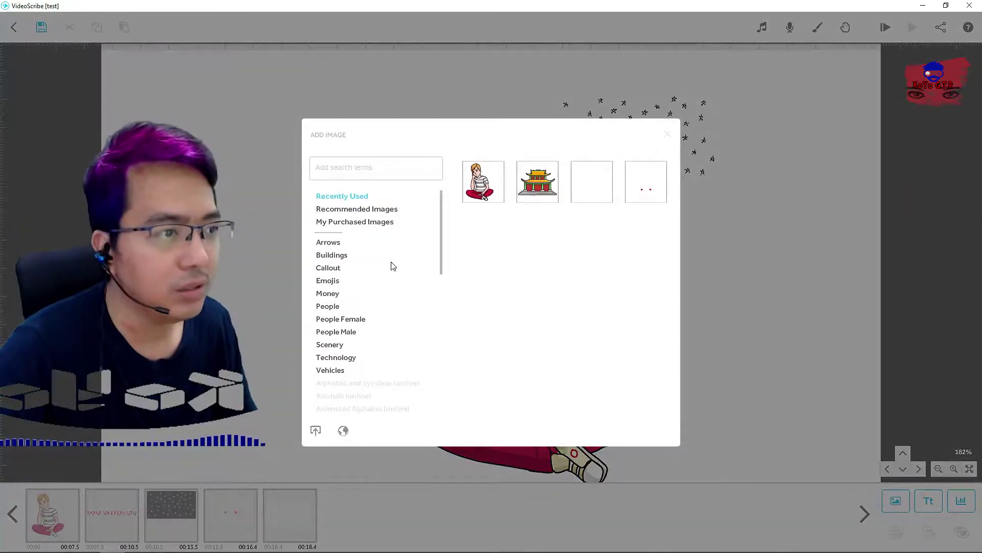
{"action": "scroll", "coordinate": [353, 240], "scroll_direction": "down", "scroll_amount": 3}
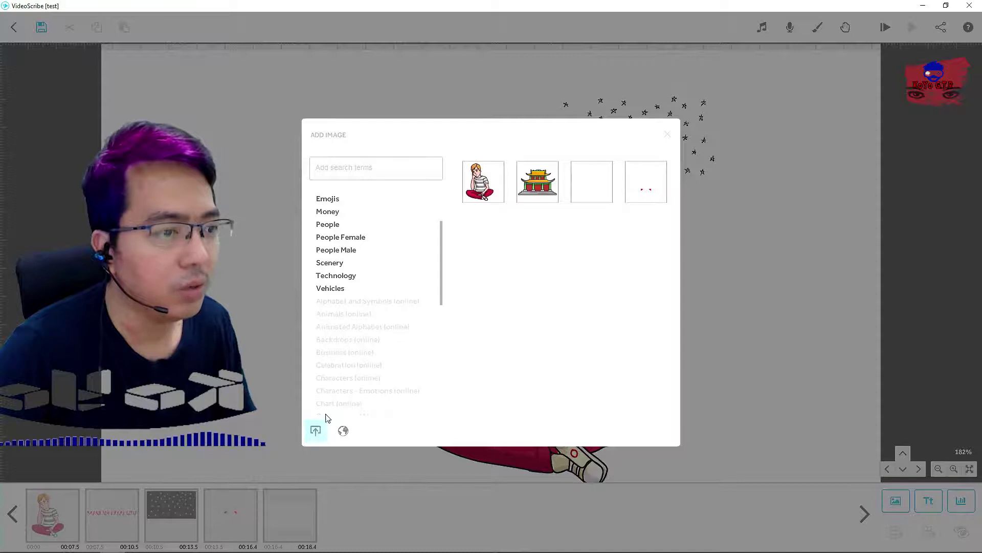
{"action": "scroll", "coordinate": [356, 349], "scroll_direction": "up", "scroll_amount": 3}
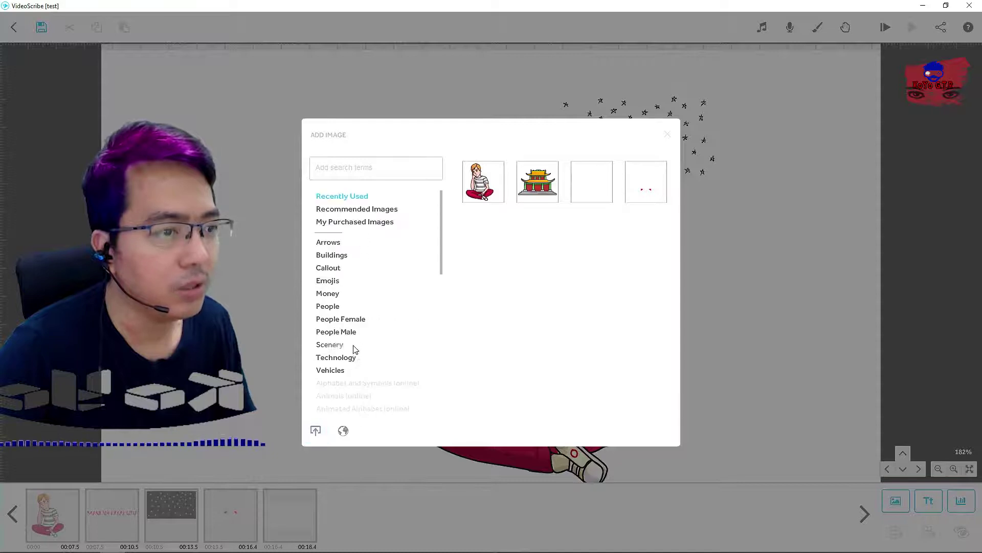
{"action": "left_click", "coordinate": [339, 306]}
{"action": "left_click", "coordinate": [341, 319]}
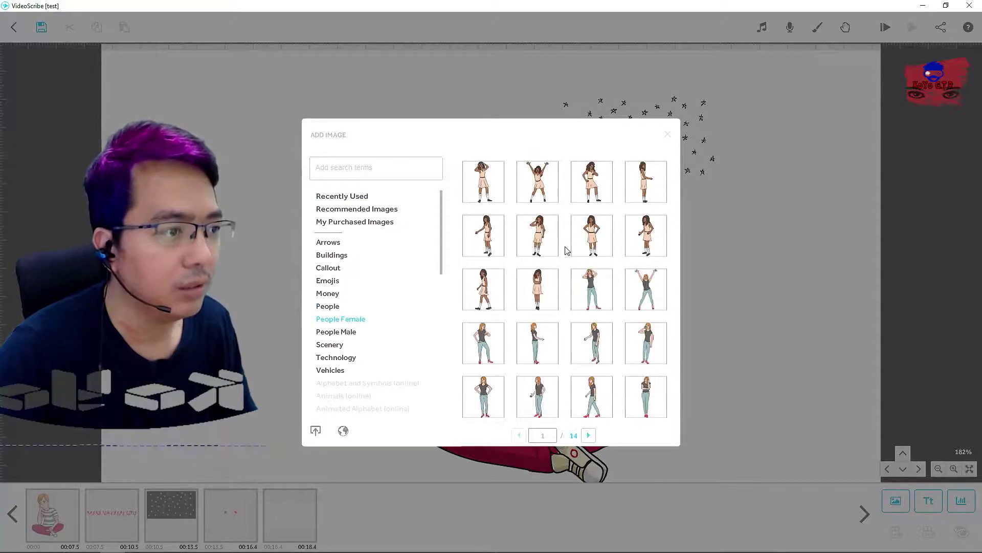
{"action": "left_click", "coordinate": [328, 268]}
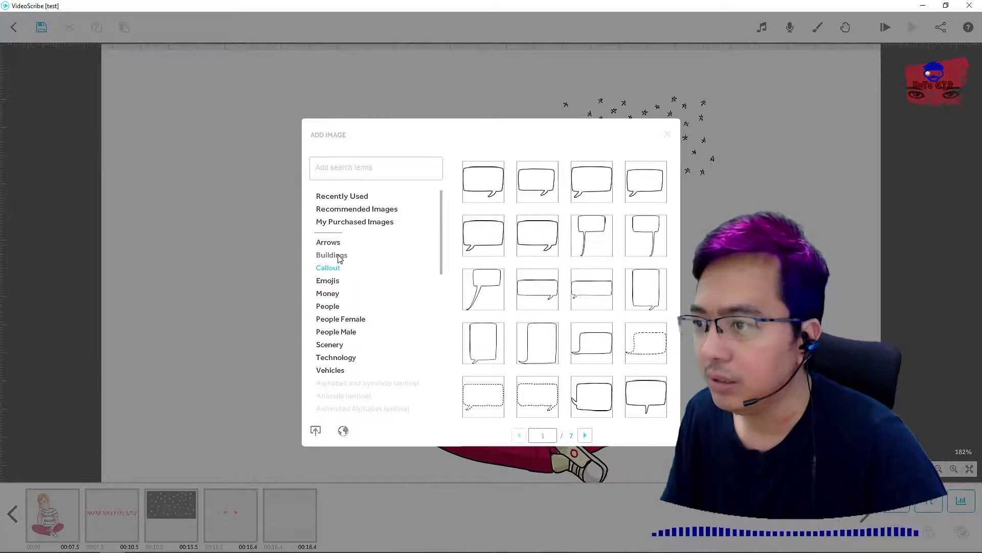
{"action": "scroll", "coordinate": [557, 343], "scroll_direction": "down", "scroll_amount": 3}
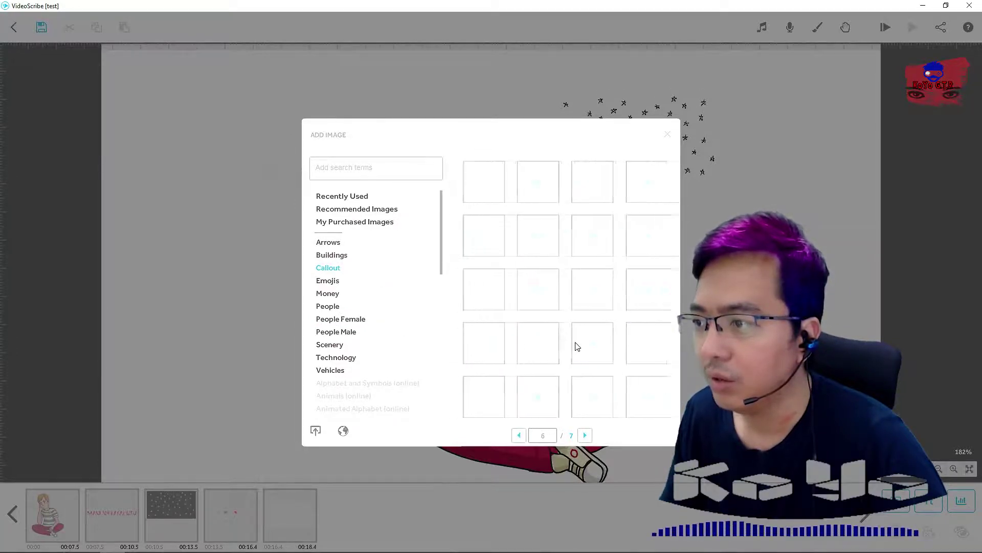
{"action": "scroll", "coordinate": [605, 263], "scroll_direction": "up", "scroll_amount": 2}
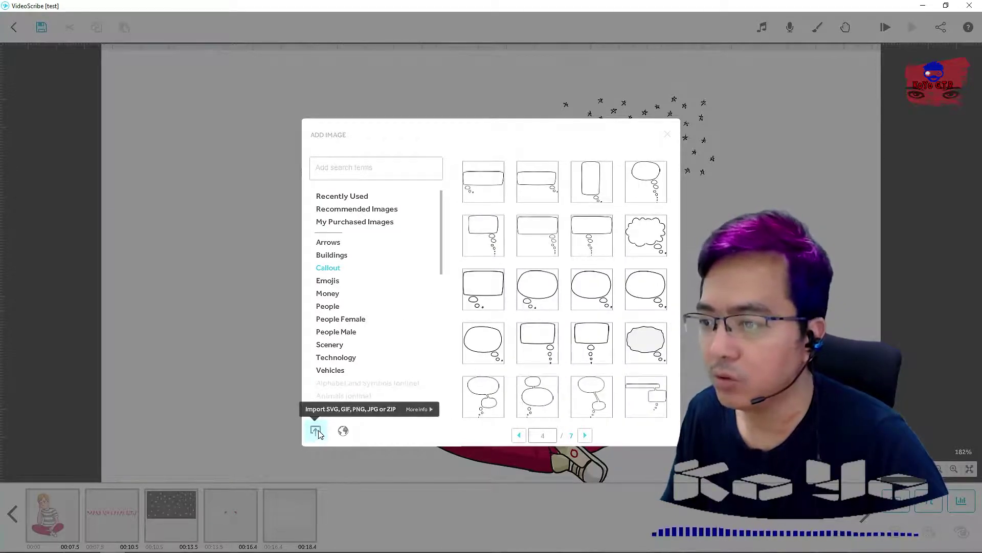
{"action": "left_click", "coordinate": [668, 136]}
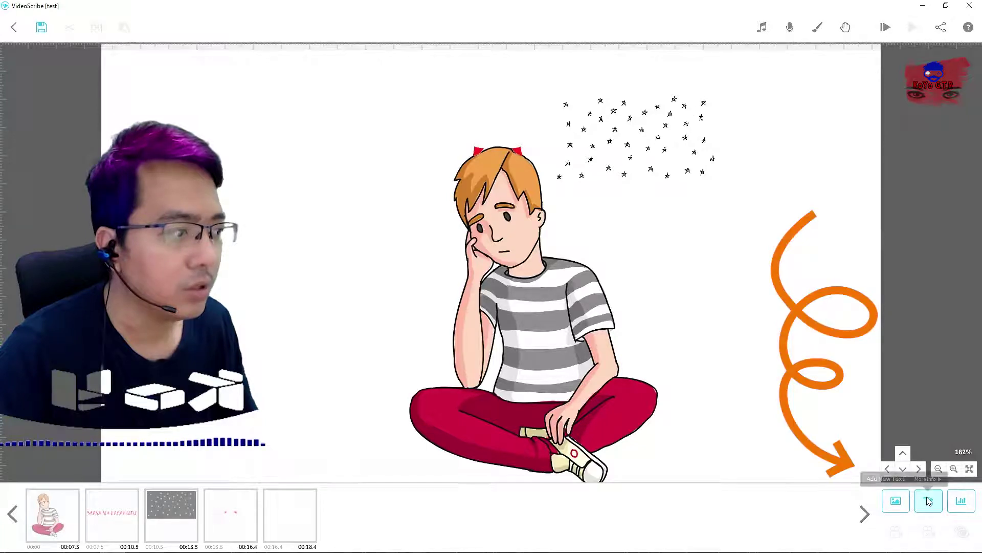
Add a new text element reading "halo 123 145" in the 60s Pop font
{"action": "left_click", "coordinate": [929, 501]}
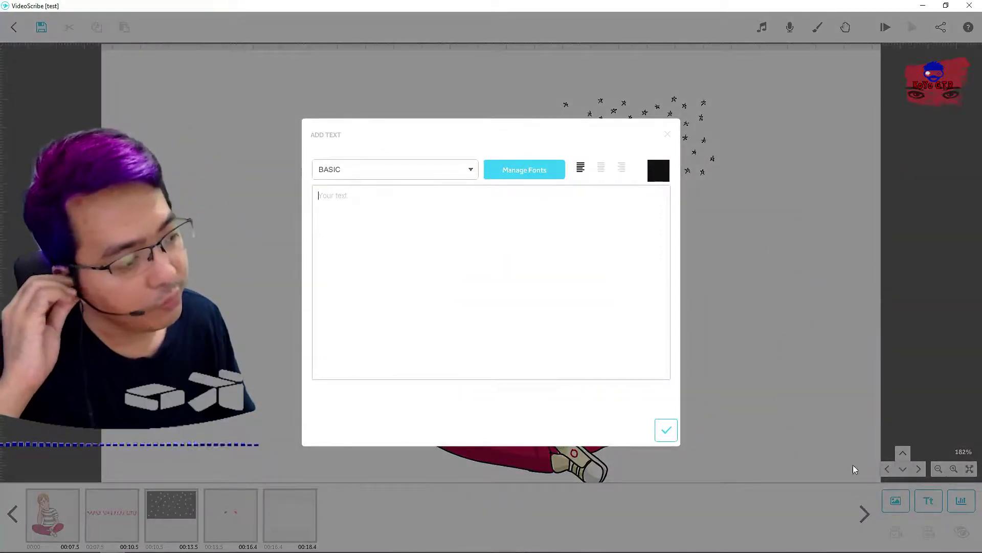
{"action": "left_click", "coordinate": [471, 169]}
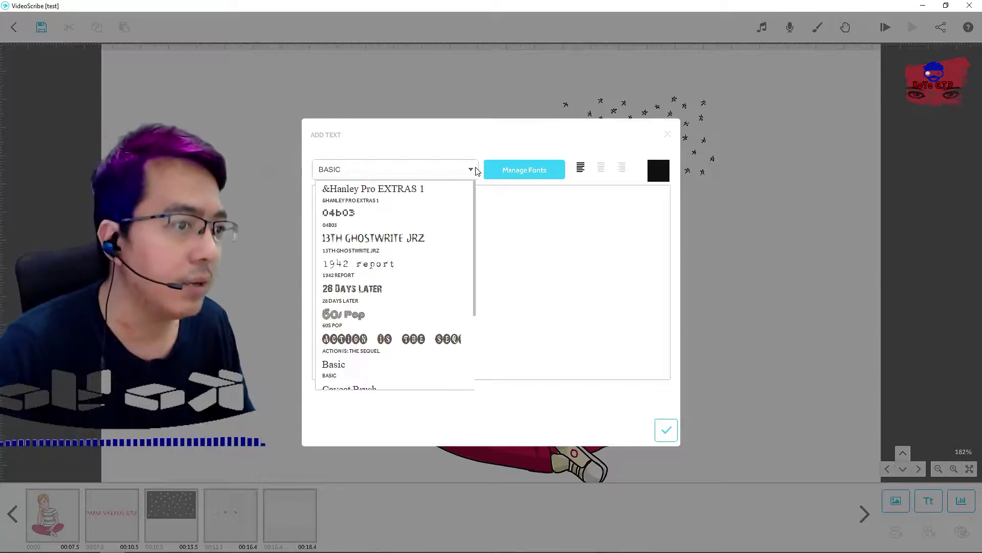
{"action": "left_click", "coordinate": [347, 321]}
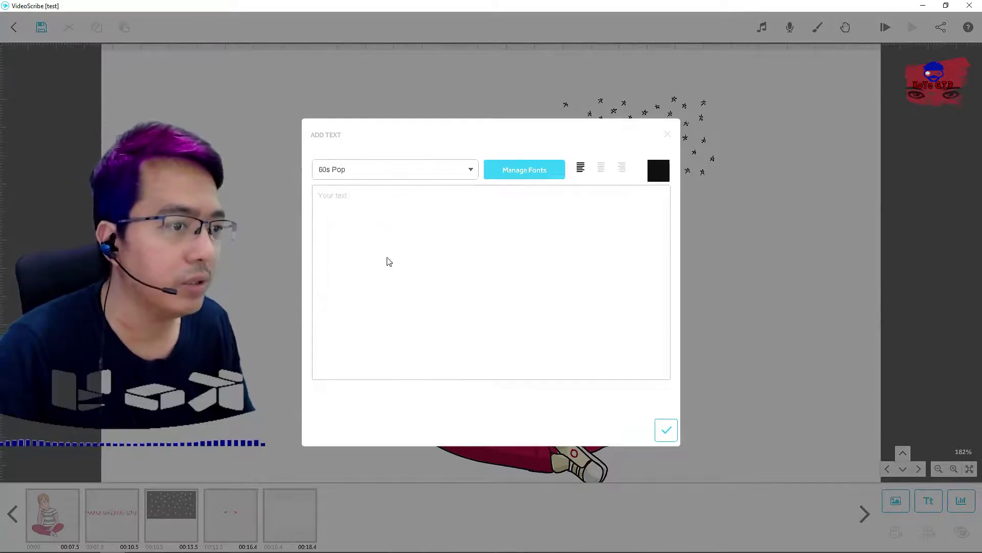
{"action": "left_click", "coordinate": [402, 230]}
{"action": "type", "text": "halo"}
{"action": "type", "text": " 12"}
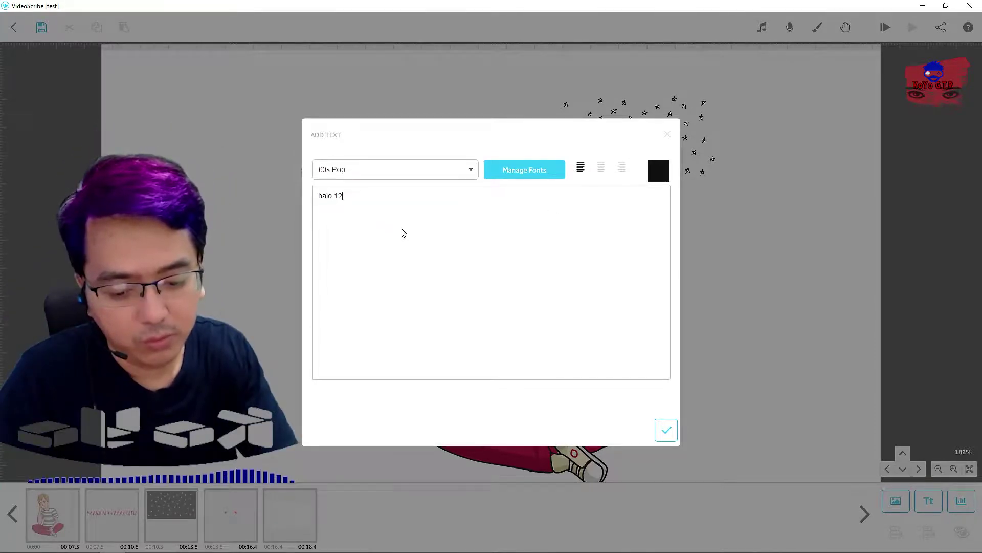
{"action": "type", "text": "3"}
{"action": "type", "text": "145"}
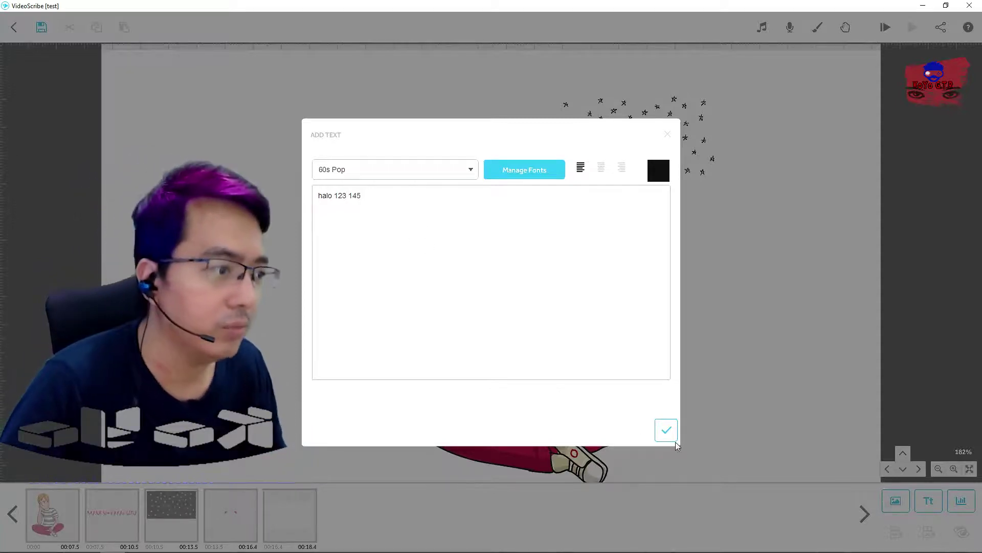
{"action": "left_click", "coordinate": [666, 433]}
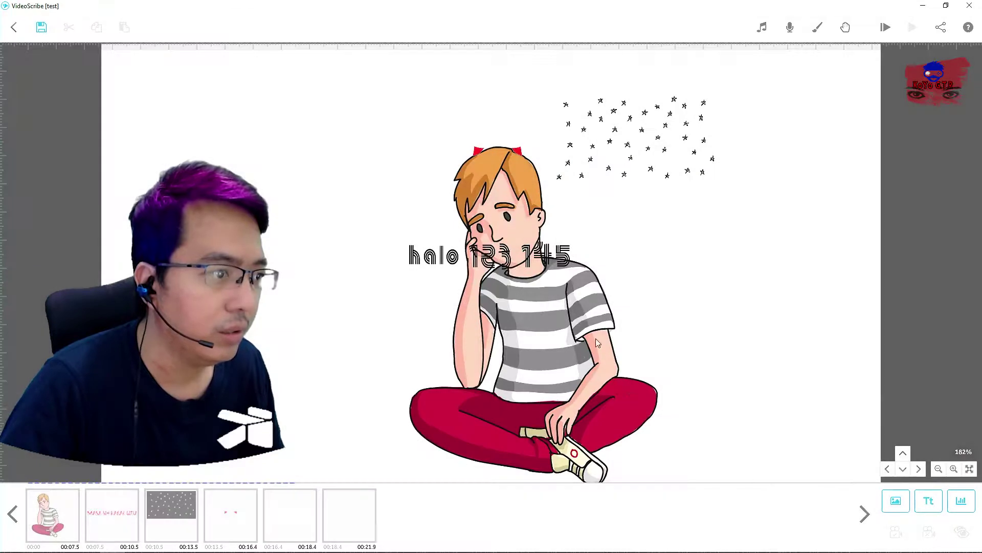
Move the "halo 123 145" text beside the boy, below the stars, and tilt it slightly counterclockwise
{"action": "left_click_drag", "start_coordinate": [503, 256], "coordinate": [419, 260]}
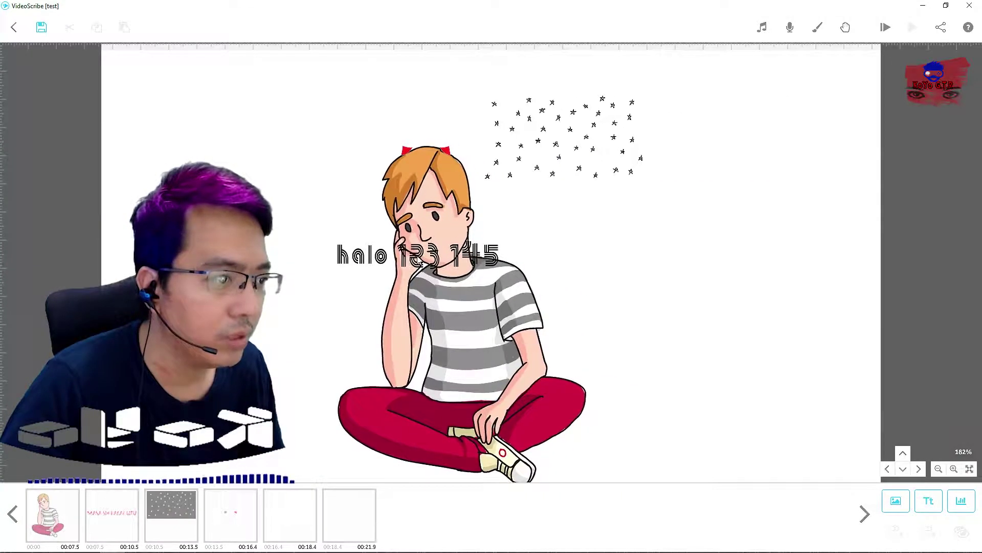
{"action": "left_click", "coordinate": [350, 515]}
{"action": "left_click_drag", "start_coordinate": [415, 276], "coordinate": [618, 236]}
{"action": "mouse_move", "coordinate": [704, 258]}
{"action": "left_mouse_down"}
{"action": "mouse_move", "coordinate": [699, 327]}
{"action": "mouse_move", "coordinate": [702, 237]}
{"action": "mouse_move", "coordinate": [705, 268]}
{"action": "mouse_move", "coordinate": [702, 252]}
{"action": "left_mouse_up"}
{"action": "left_click_drag", "start_coordinate": [545, 251], "coordinate": [625, 250]}
{"action": "mouse_move", "coordinate": [636, 211]}
{"action": "left_mouse_down"}
{"action": "mouse_move", "coordinate": [686, 222]}
{"action": "mouse_move", "coordinate": [604, 218]}
{"action": "mouse_move", "coordinate": [639, 213]}
{"action": "mouse_move", "coordinate": [637, 224]}
{"action": "left_mouse_up"}
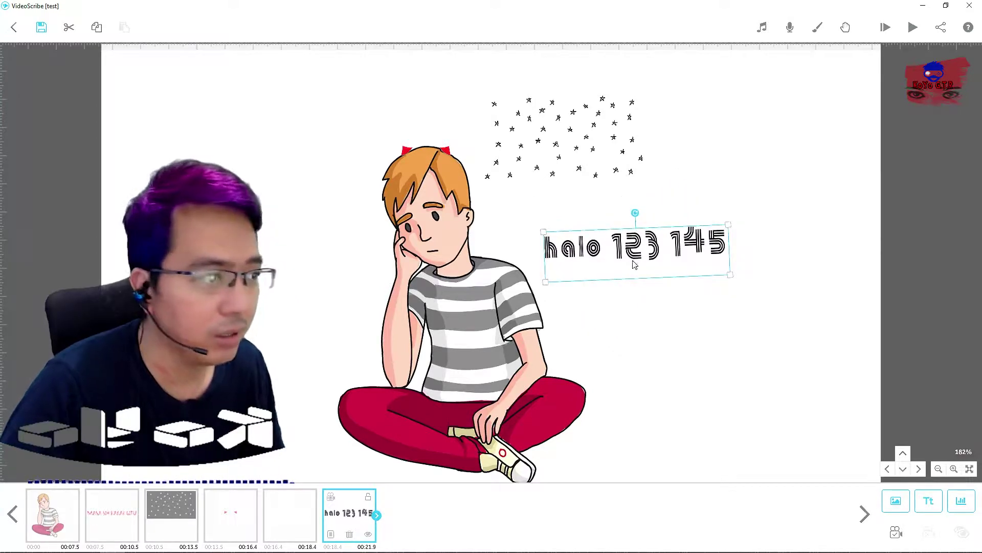
{"action": "left_click_drag", "start_coordinate": [635, 263], "coordinate": [616, 240]}
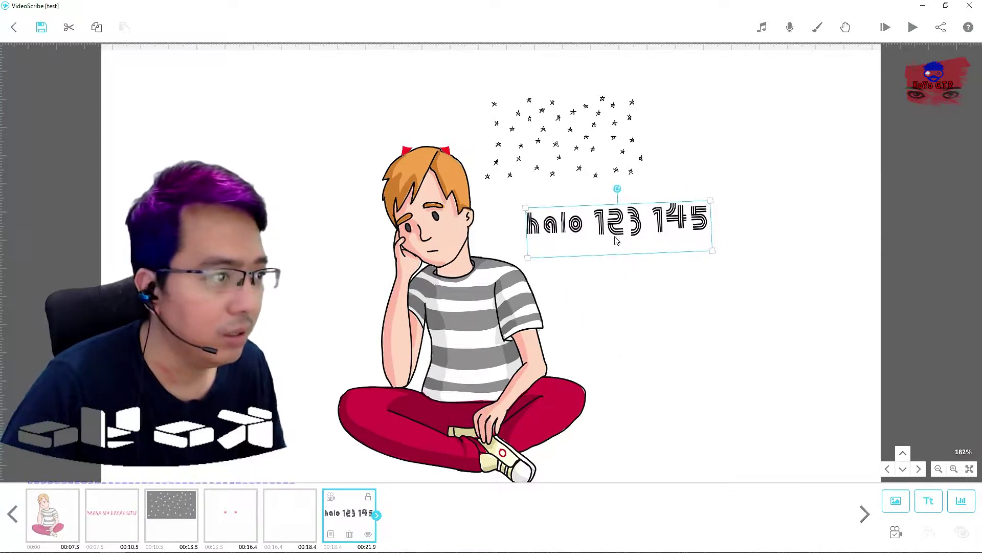
Add the yellow smiling emoji with pink cheeks from the image library's Emojis category
{"action": "left_click", "coordinate": [895, 501]}
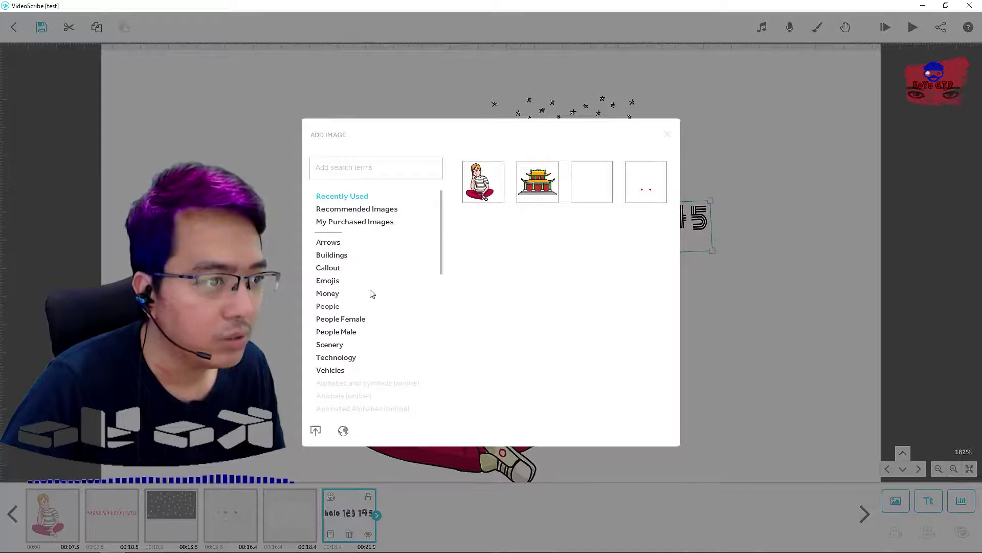
{"action": "left_click", "coordinate": [330, 280]}
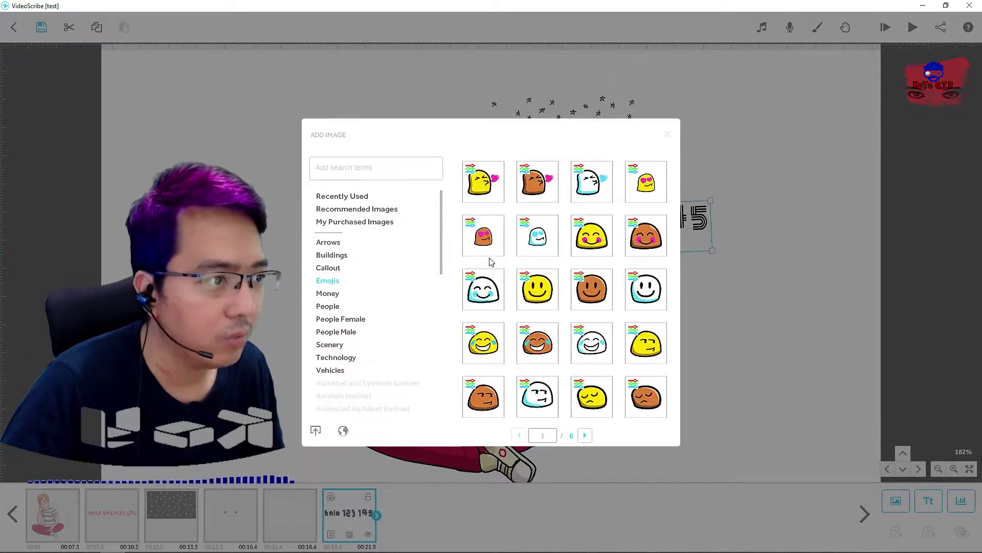
{"action": "left_click", "coordinate": [590, 239]}
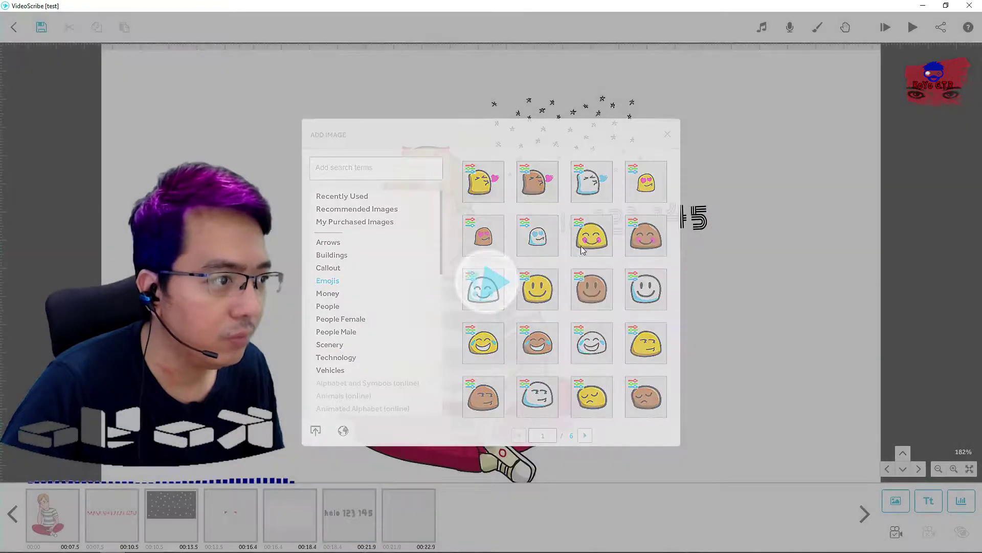
Shrink the yellow emoji and place it just below the "halo 123 145" text, beside the boy
{"action": "left_click_drag", "start_coordinate": [667, 345], "coordinate": [647, 334]}
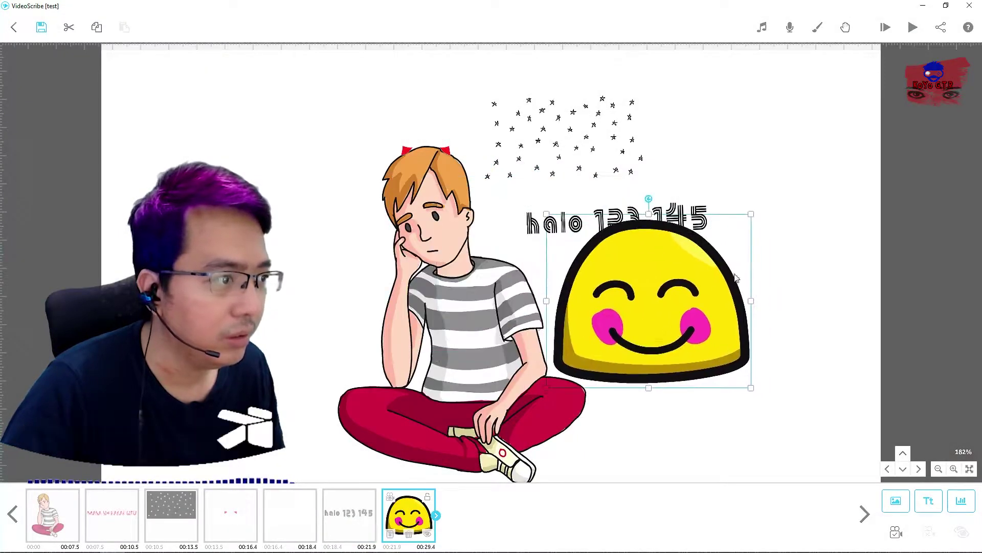
{"action": "left_click_drag", "start_coordinate": [751, 215], "coordinate": [711, 248]}
{"action": "left_click_drag", "start_coordinate": [688, 291], "coordinate": [664, 287]}
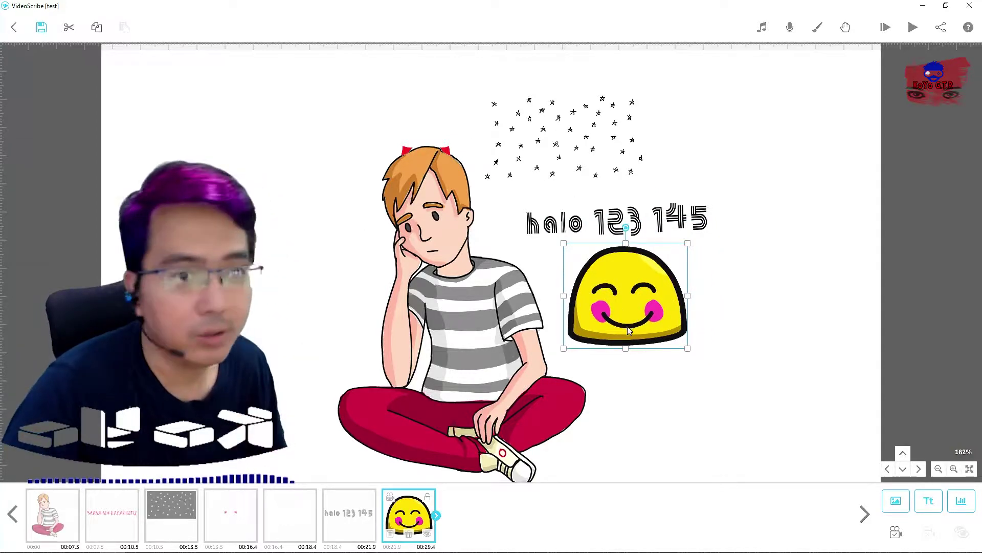
{"action": "left_click_drag", "start_coordinate": [632, 309], "coordinate": [625, 313]}
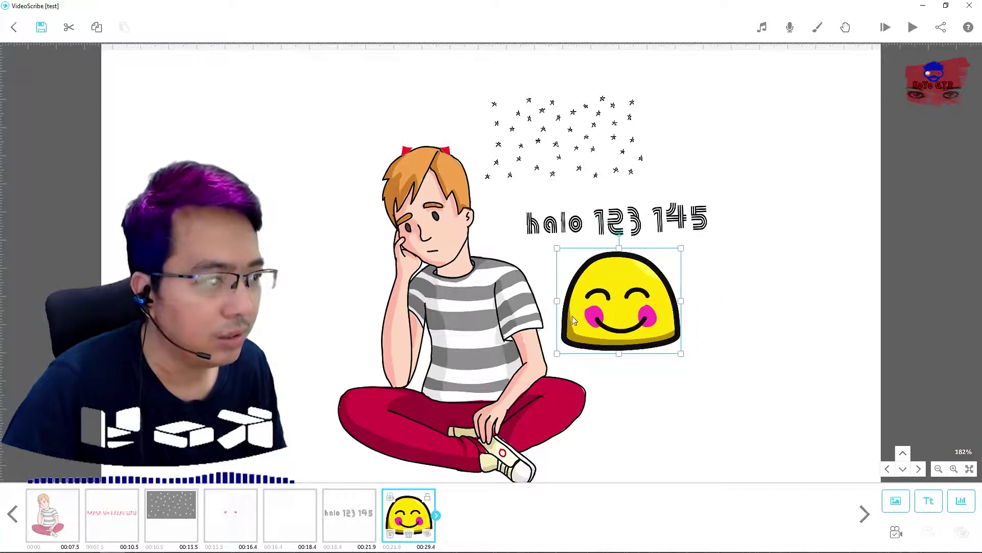
Set the "halo 123 145" text's camera to a wider view including the boy, the stars and the emoji
{"action": "left_click", "coordinate": [361, 515]}
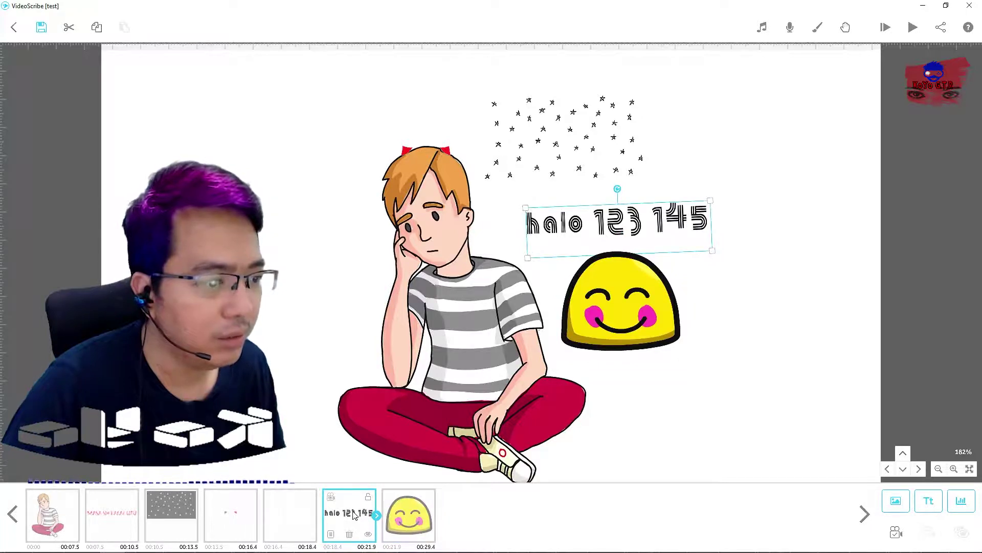
{"action": "left_click", "coordinate": [331, 497]}
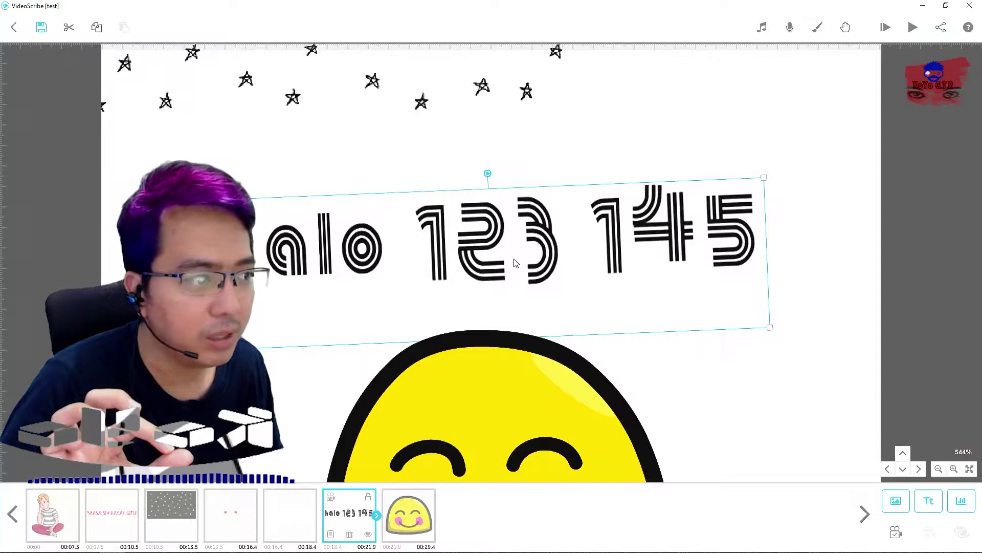
{"action": "scroll", "coordinate": [516, 262], "scroll_direction": "down", "scroll_amount": 5}
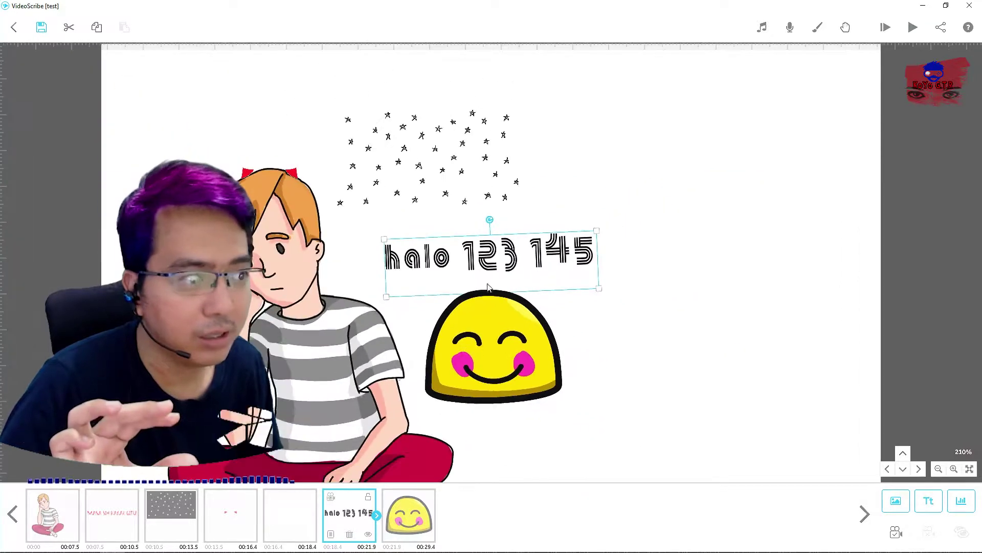
{"action": "scroll", "coordinate": [361, 272], "scroll_direction": "down", "scroll_amount": 3}
{"action": "left_click_drag", "start_coordinate": [285, 258], "coordinate": [352, 244]}
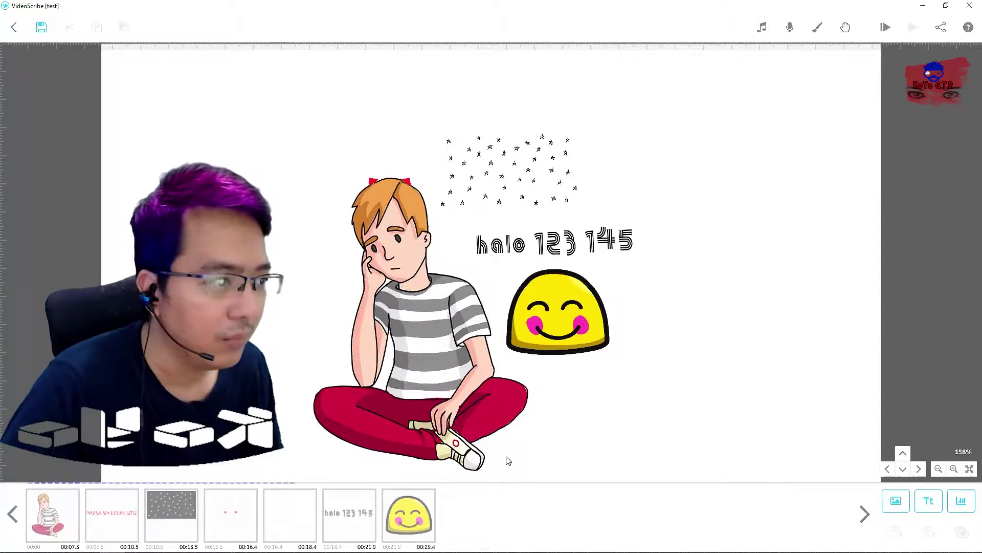
{"action": "left_click", "coordinate": [377, 511]}
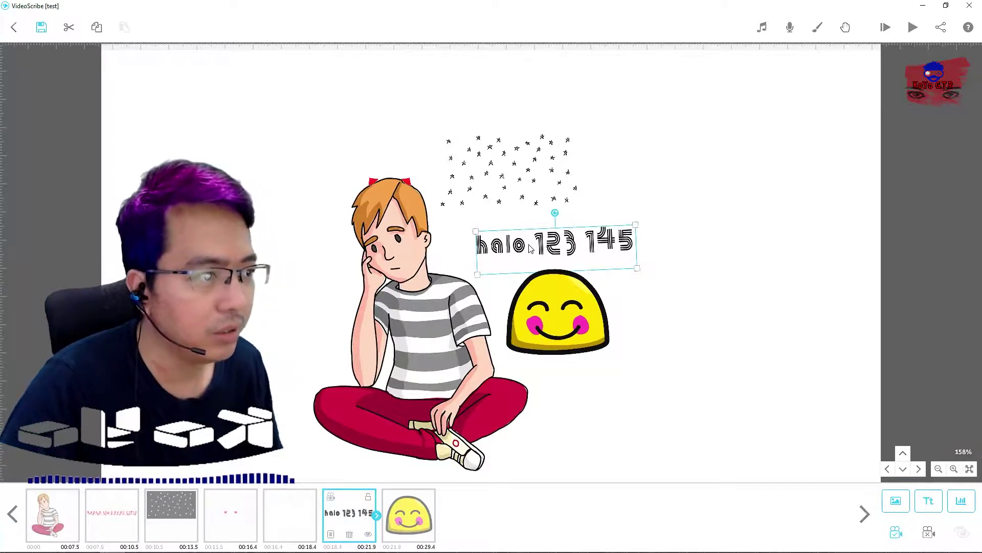
Set the yellow emoji's camera to a wider view including the text, the stars and most of the boy
{"action": "left_click", "coordinate": [407, 515]}
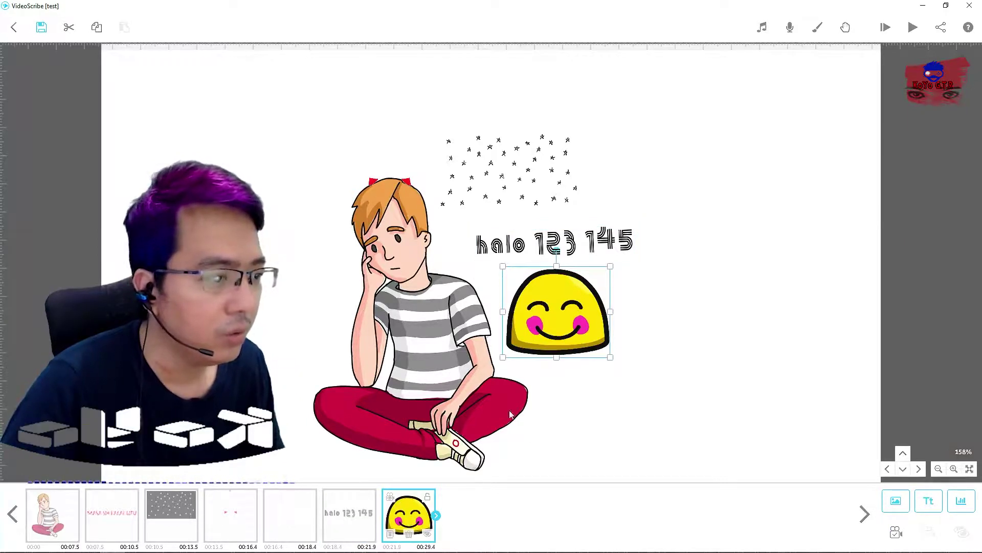
{"action": "left_click", "coordinate": [390, 499]}
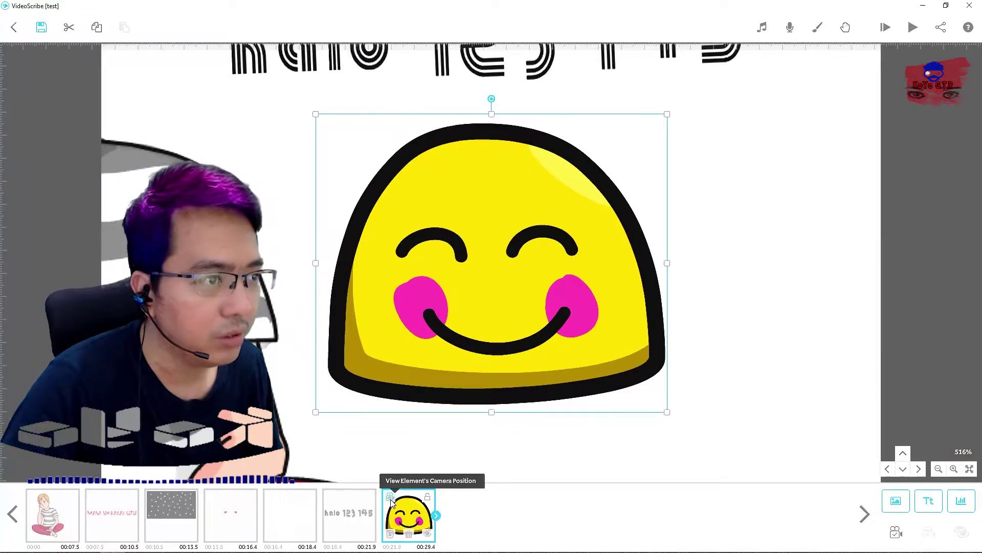
{"action": "scroll", "coordinate": [499, 310], "scroll_direction": "down", "scroll_amount": 3}
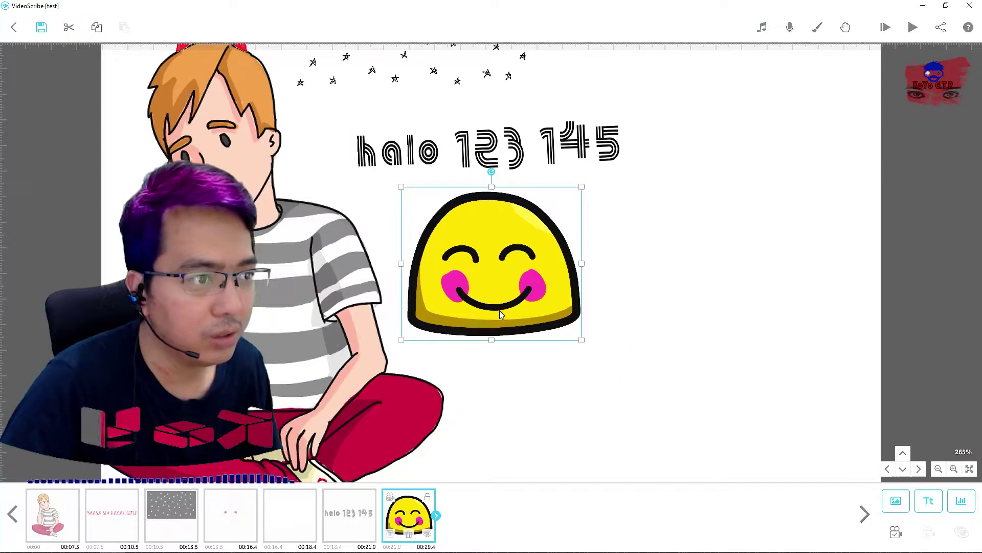
{"action": "scroll", "coordinate": [500, 310], "scroll_direction": "down", "scroll_amount": 1}
{"action": "left_click_drag", "start_coordinate": [478, 224], "coordinate": [483, 217]}
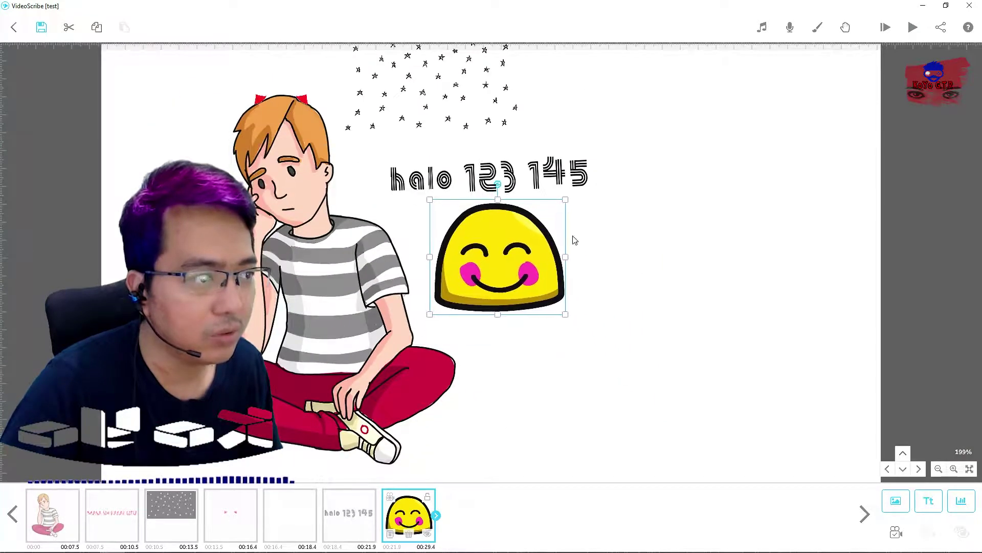
{"action": "left_click_drag", "start_coordinate": [650, 235], "coordinate": [690, 277]}
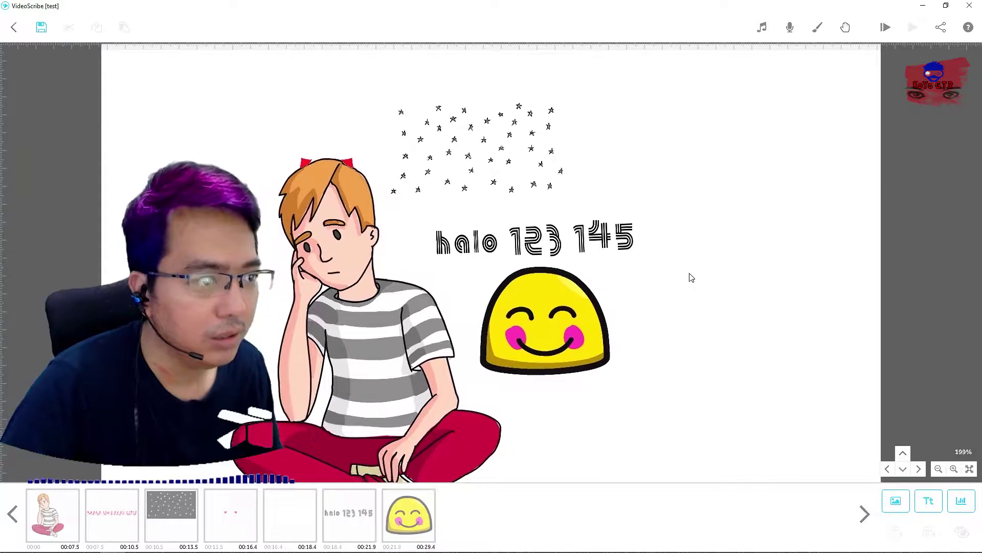
{"action": "left_click", "coordinate": [416, 521]}
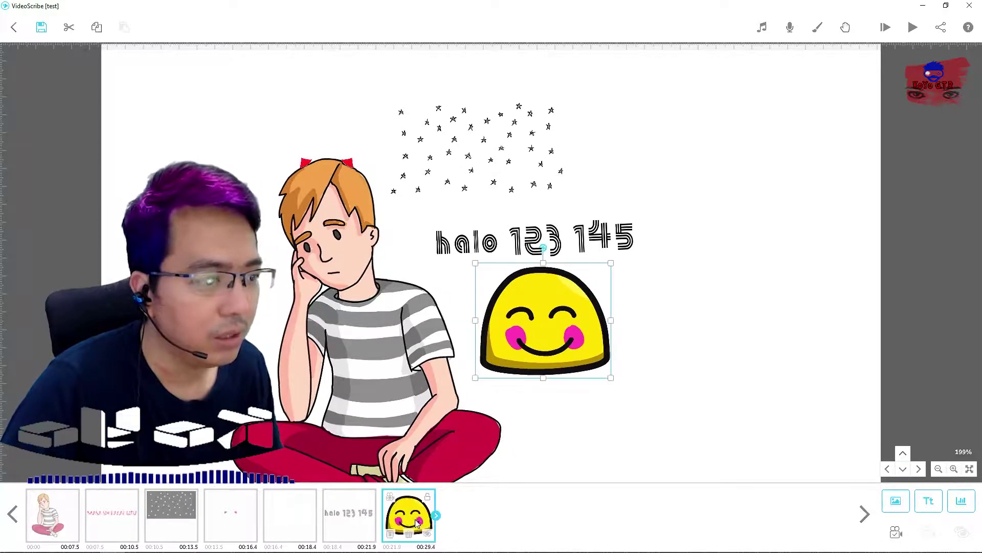
{"action": "left_click", "coordinate": [894, 535]}
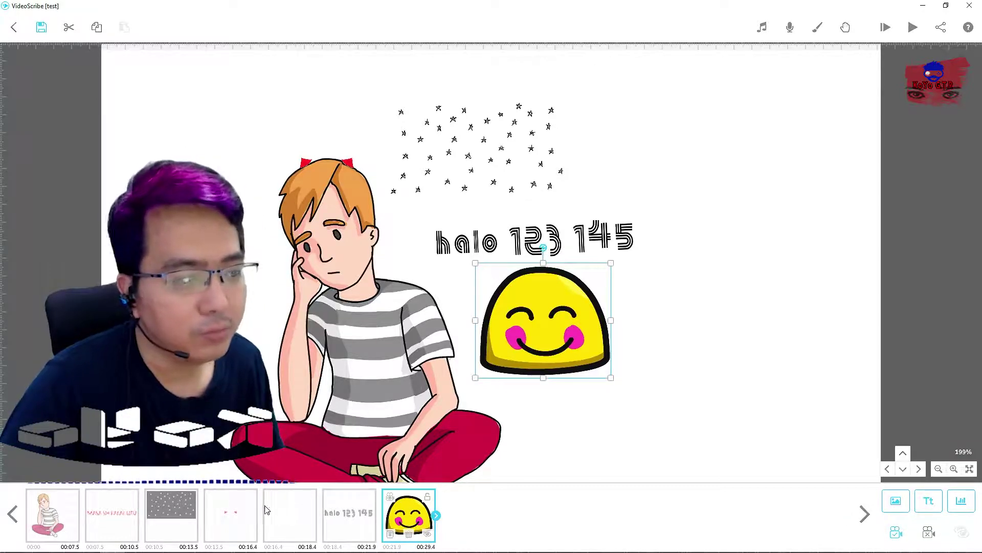
View the drawing options of the red text element and close its properties without changes
{"action": "left_click", "coordinate": [123, 519]}
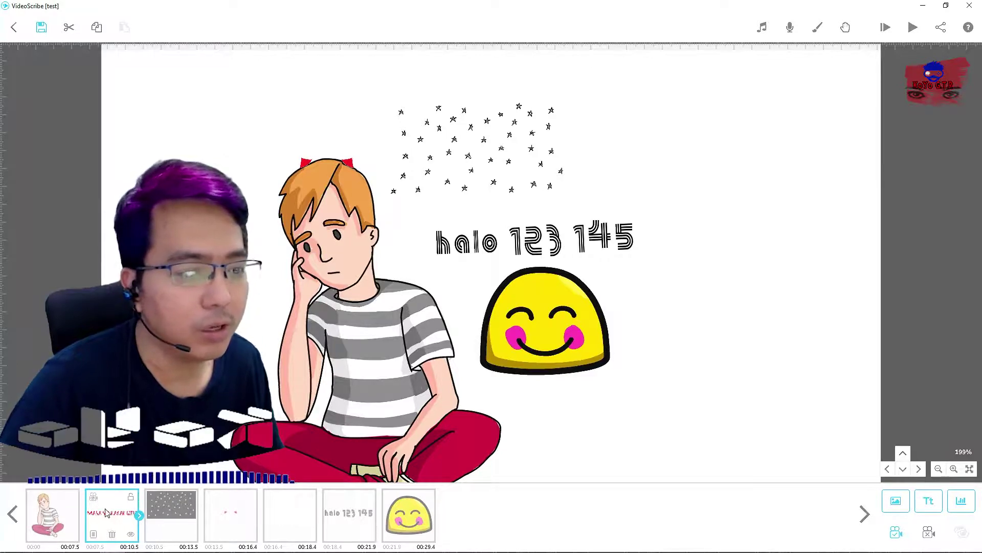
{"action": "double_click", "coordinate": [365, 275]}
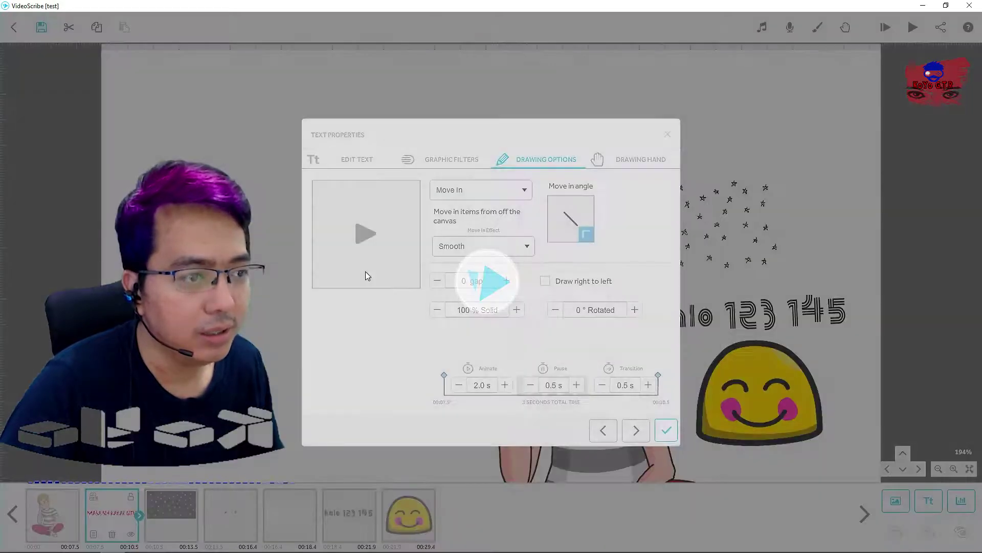
{"action": "left_click", "coordinate": [667, 134]}
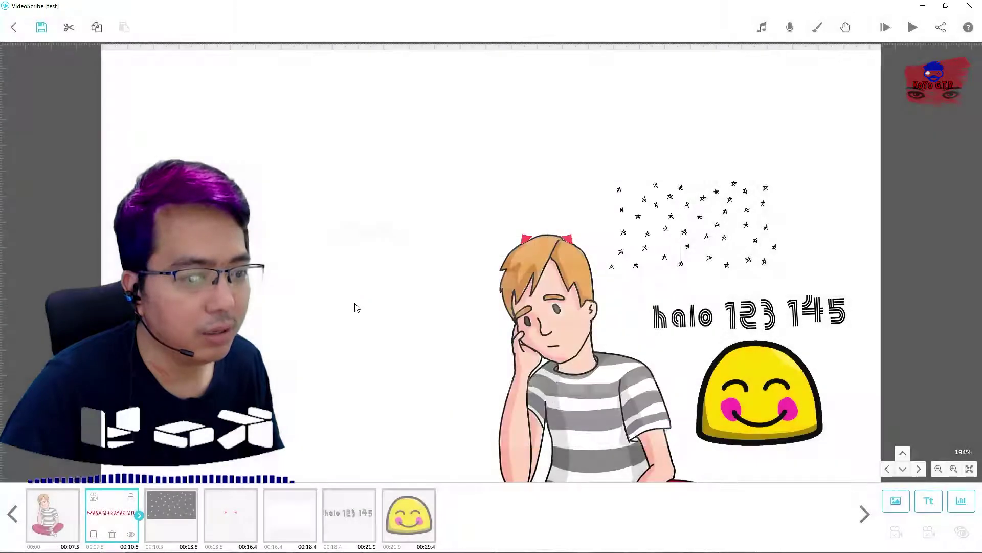
Set both the pause and the transition time of the "halo 123 145" text to 1.0 s
{"action": "left_click", "coordinate": [139, 515]}
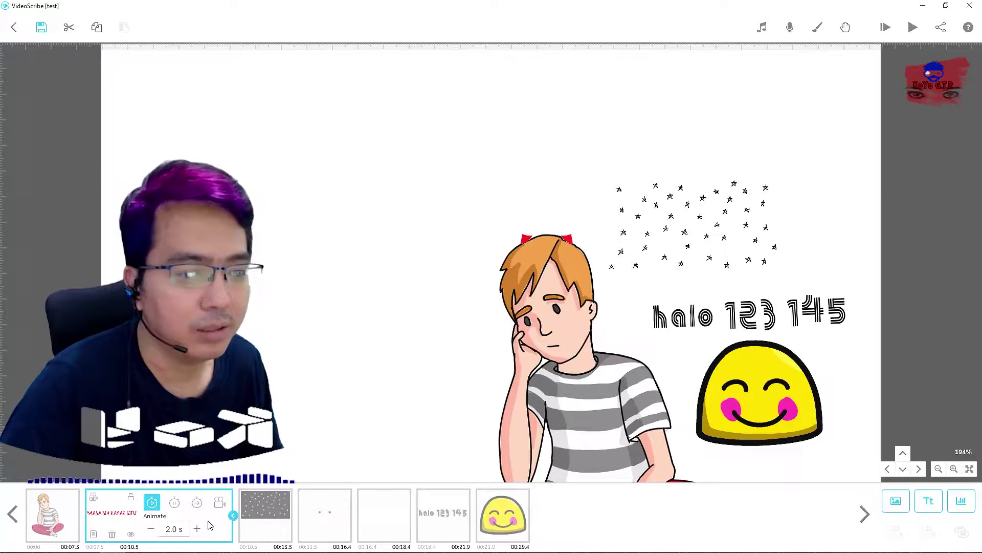
{"action": "left_click", "coordinate": [457, 517]}
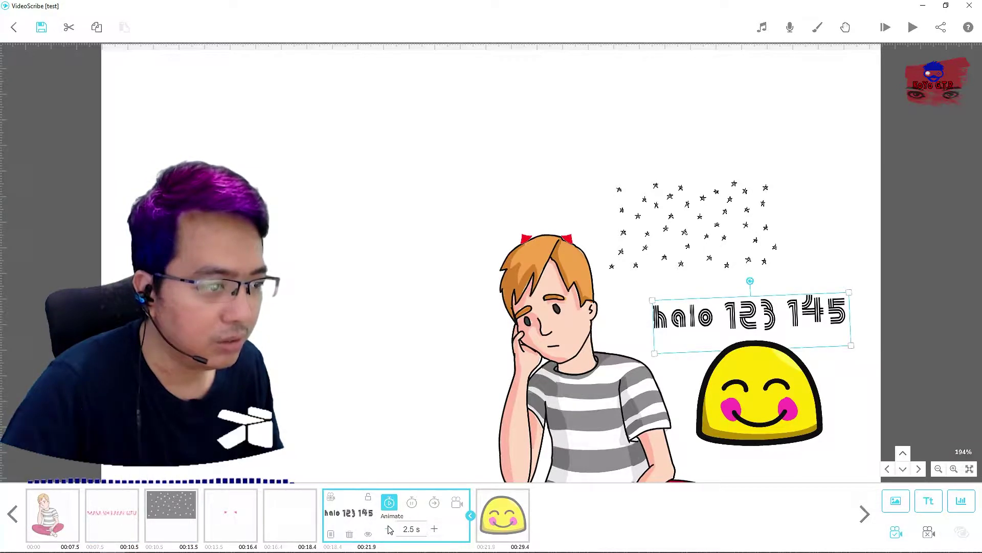
{"action": "left_click", "coordinate": [412, 504]}
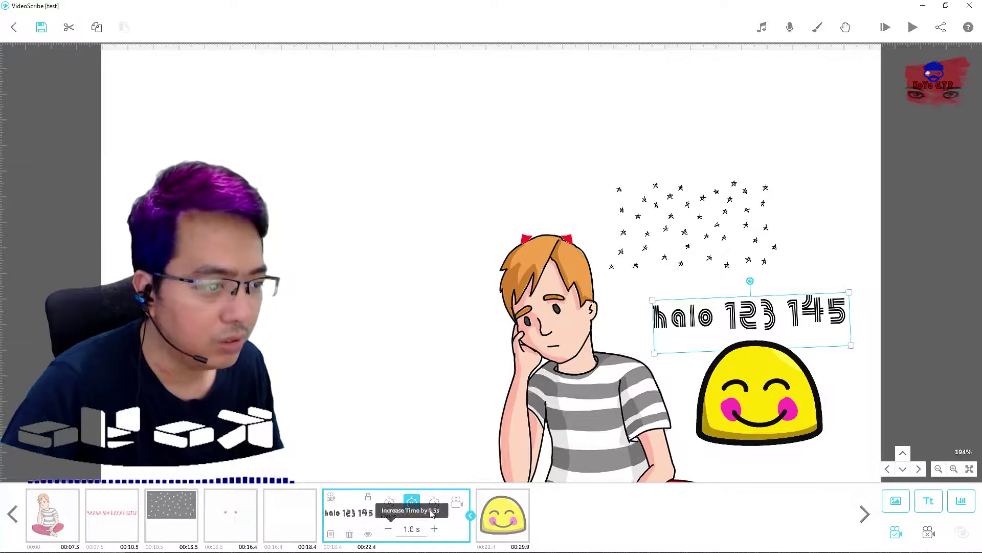
{"action": "left_click", "coordinate": [434, 502]}
{"action": "left_click", "coordinate": [434, 529]}
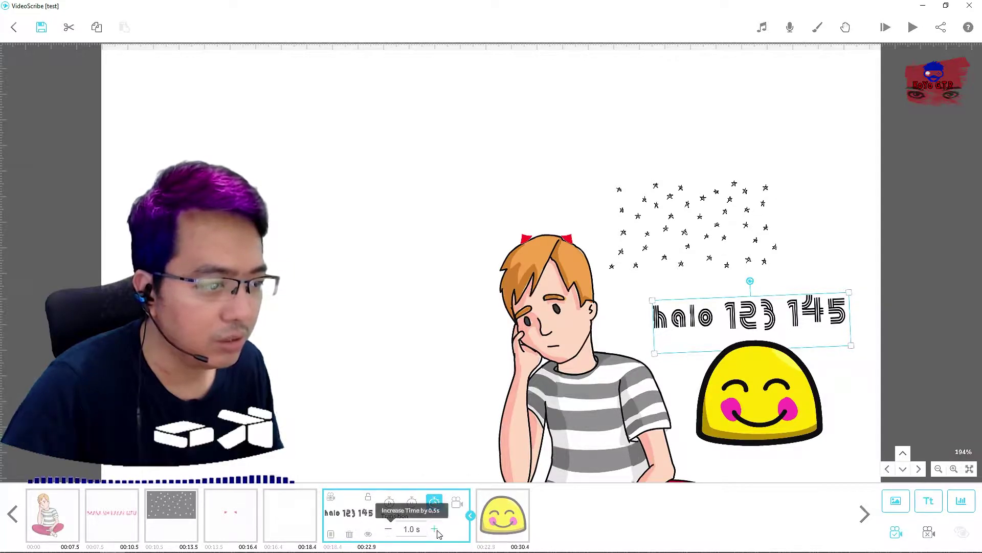
Set the yellow emoji's animate time to 3.5 s and check its pause and transition timings
{"action": "left_click", "coordinate": [496, 521]}
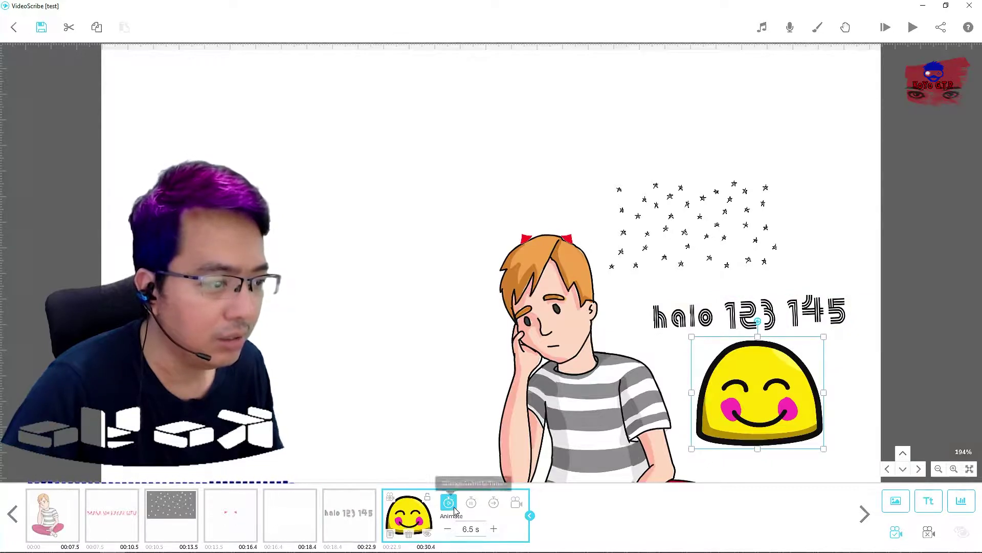
{"action": "left_click", "coordinate": [450, 532]}
{"action": "left_click", "coordinate": [449, 532]}
{"action": "left_click", "coordinate": [449, 532]}
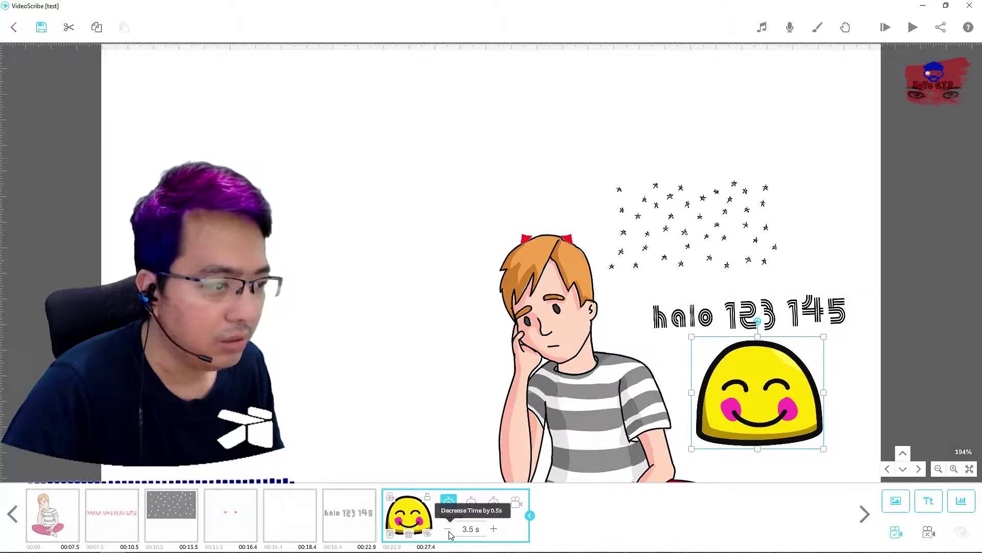
{"action": "left_click", "coordinate": [473, 504]}
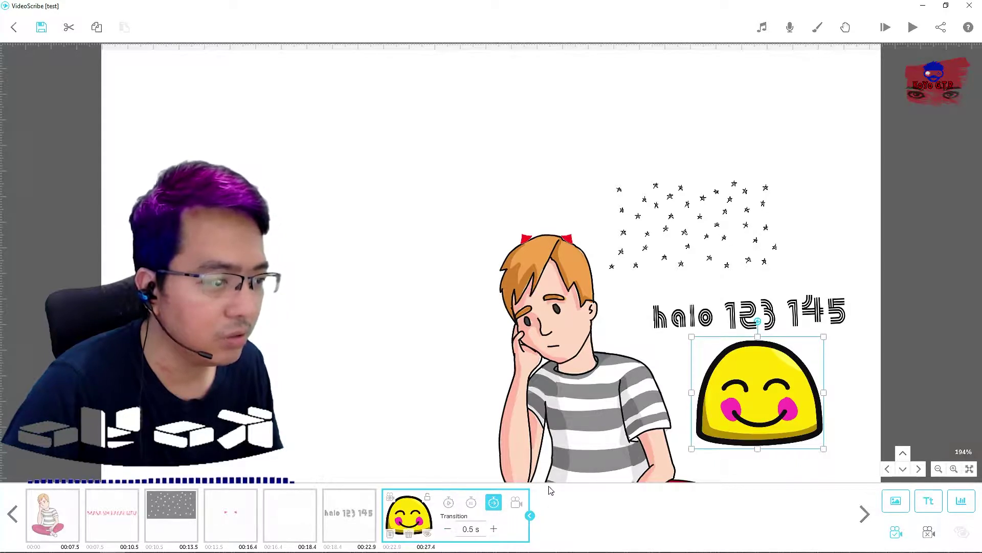
{"action": "left_click", "coordinate": [423, 361]}
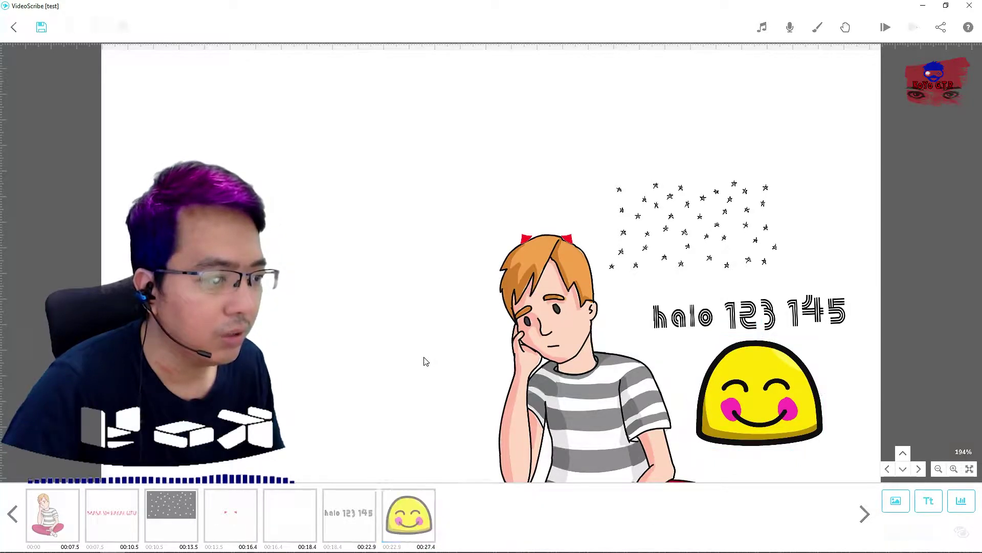
Play the scribe from the horns GIF to preview the new text and emoji
{"action": "left_click", "coordinate": [227, 520]}
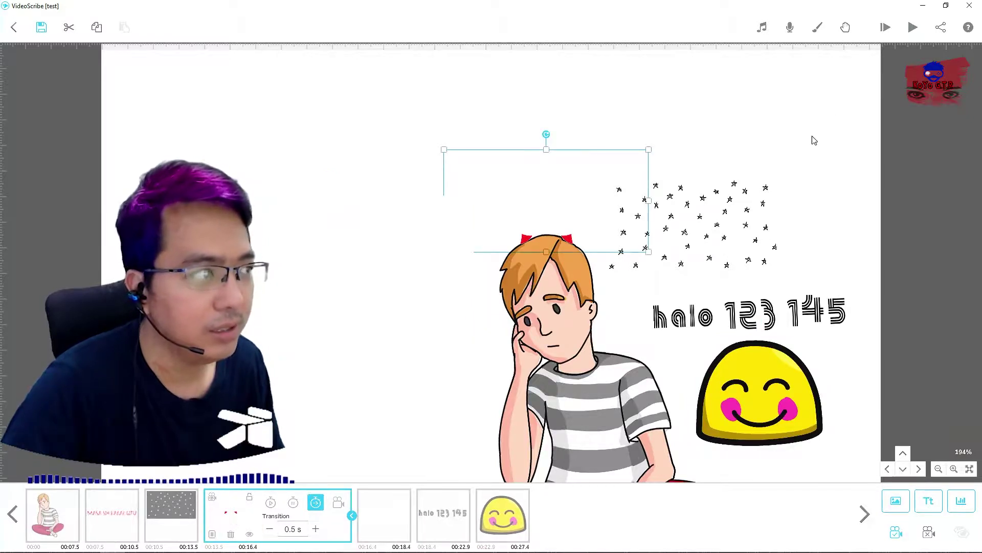
{"action": "left_click", "coordinate": [914, 27]}
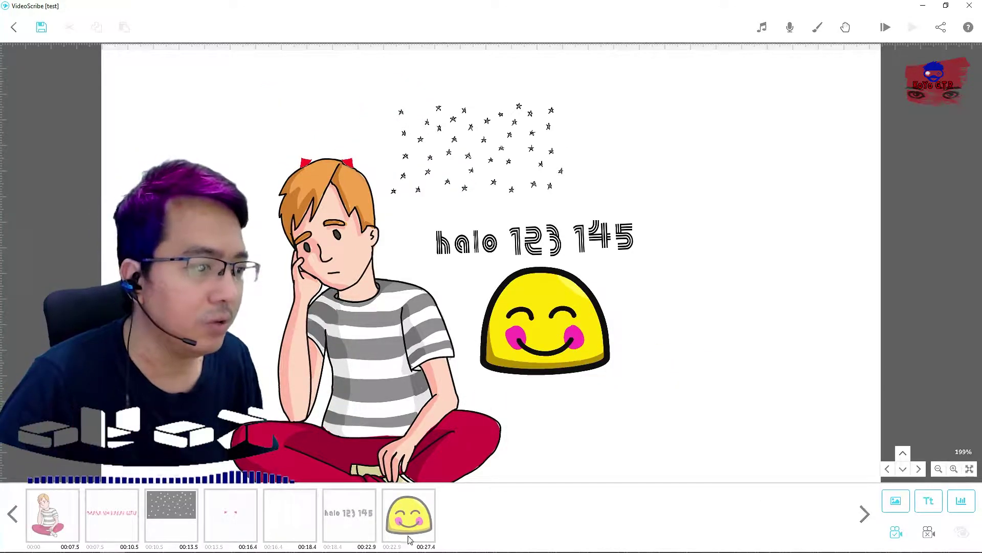
Clear the yellow emoji's camera position and reframe the canvas around the boy, the text and the emoji
{"action": "left_click", "coordinate": [409, 513]}
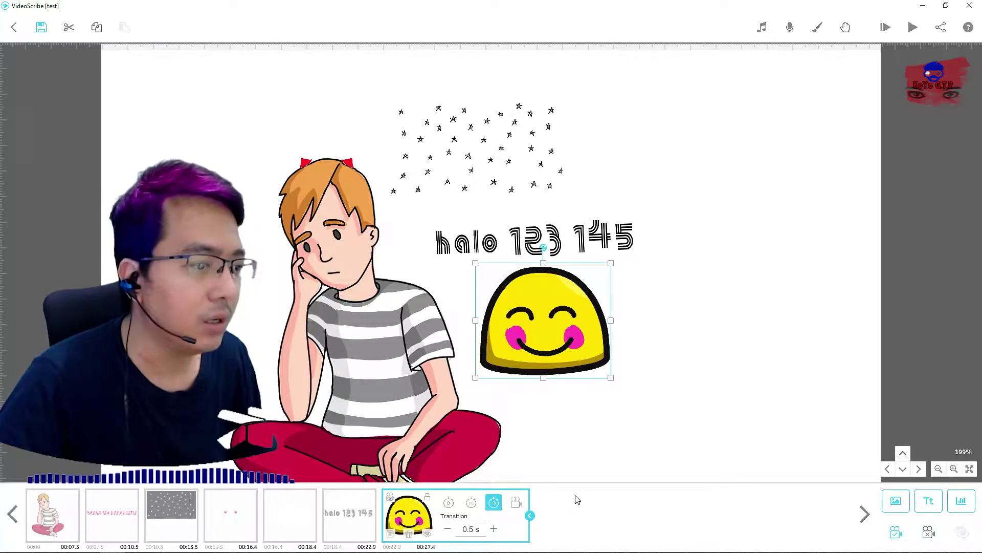
{"action": "left_click", "coordinate": [934, 540]}
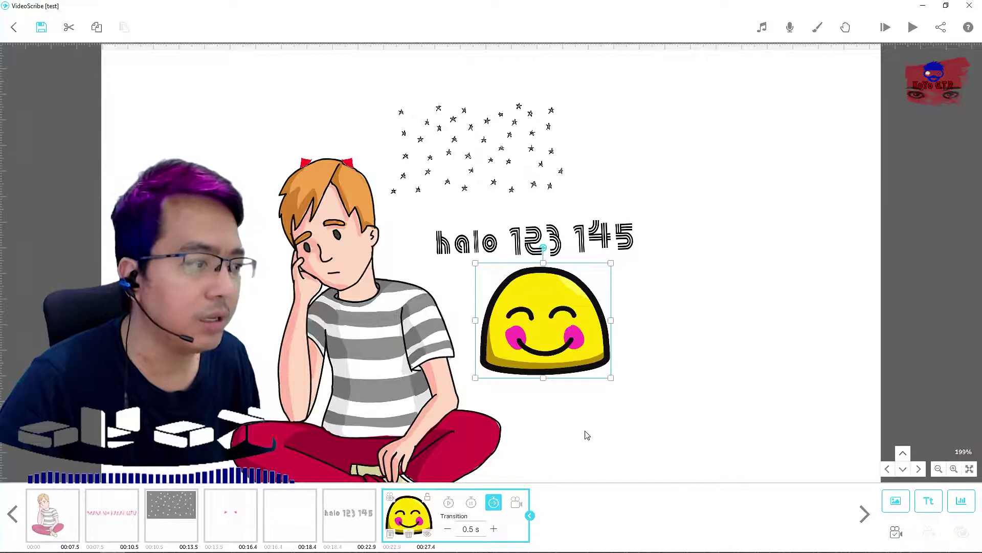
{"action": "left_click", "coordinate": [730, 314]}
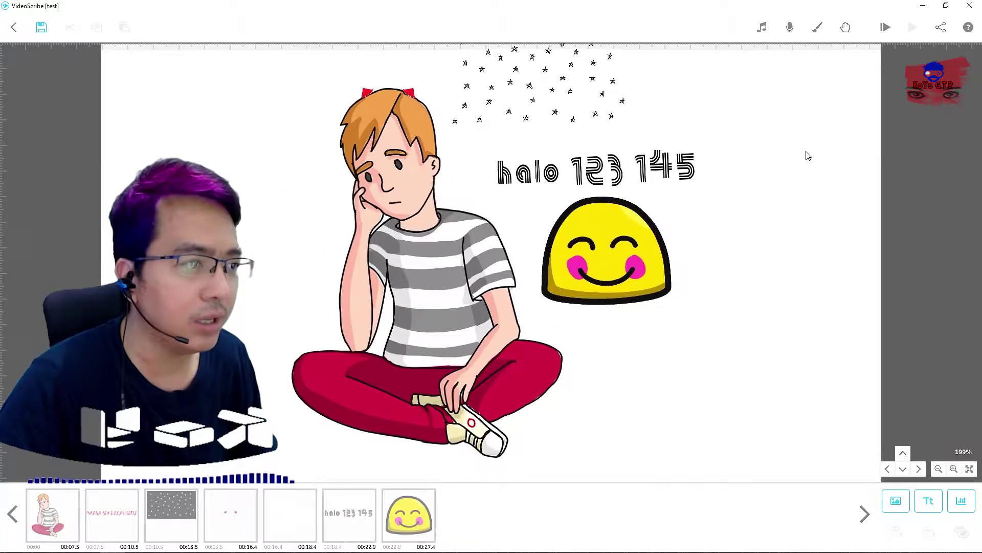
{"action": "left_click_drag", "start_coordinate": [770, 222], "coordinate": [840, 221]}
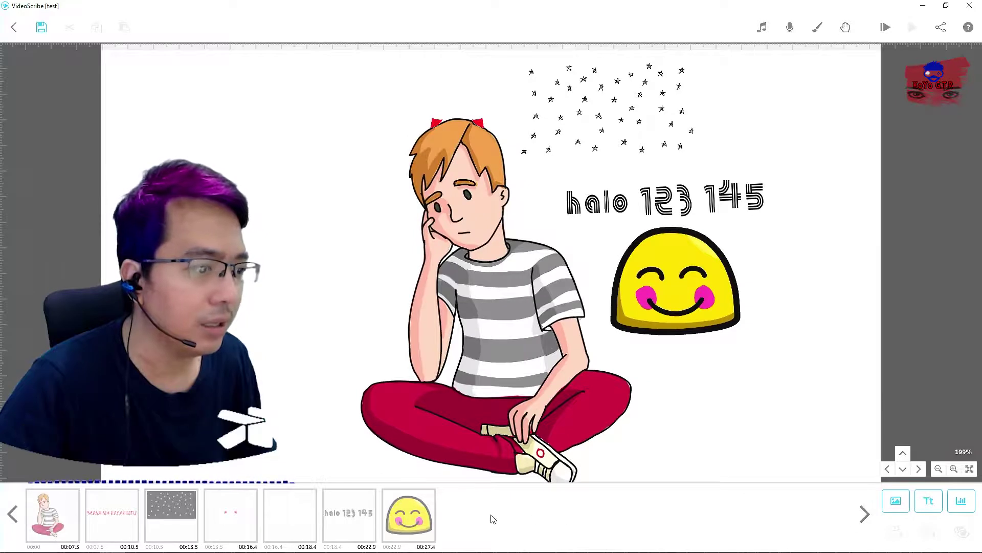
Play the scribe from the yellow emoji, pausing and resuming the preview
{"action": "left_click", "coordinate": [399, 524]}
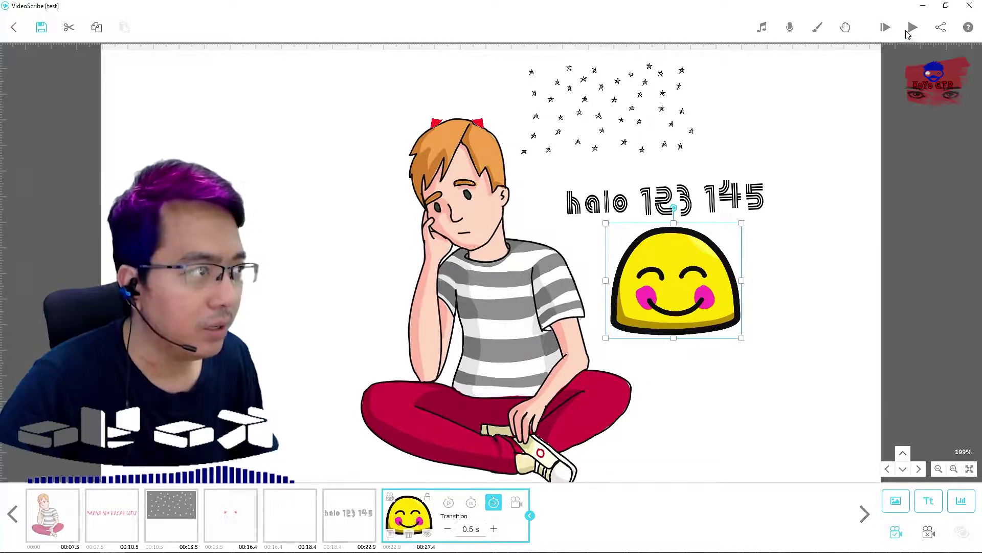
{"action": "left_click", "coordinate": [912, 28]}
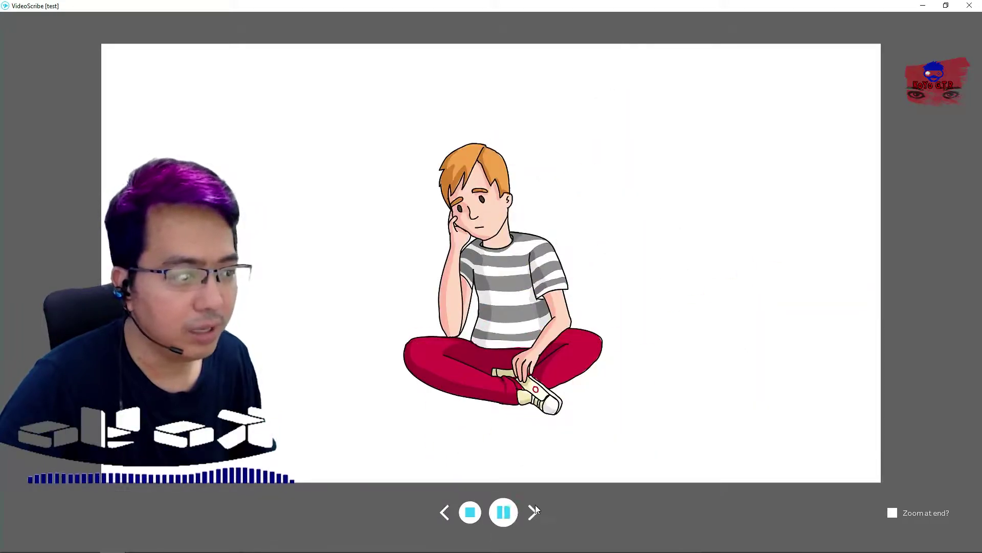
{"action": "left_click", "coordinate": [503, 514]}
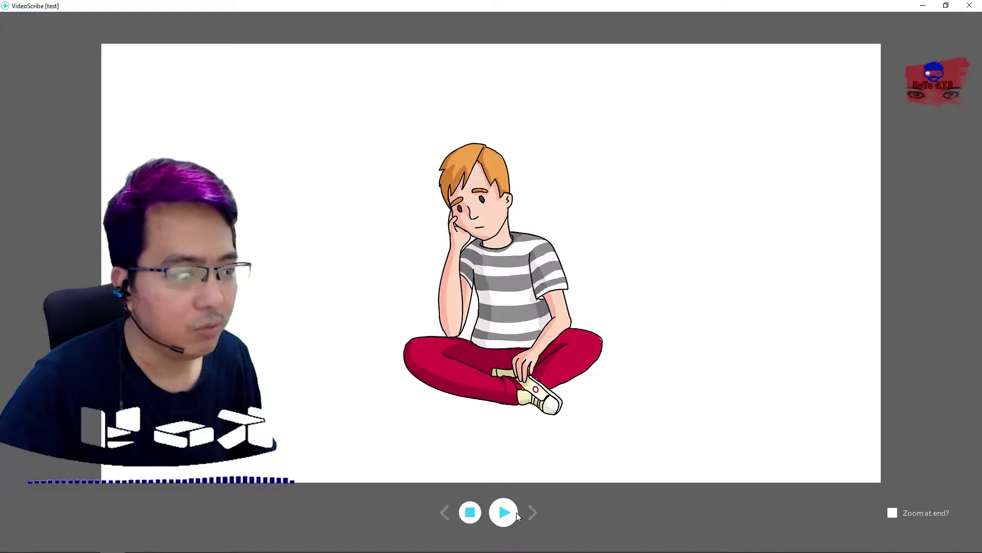
{"action": "left_click", "coordinate": [511, 513]}
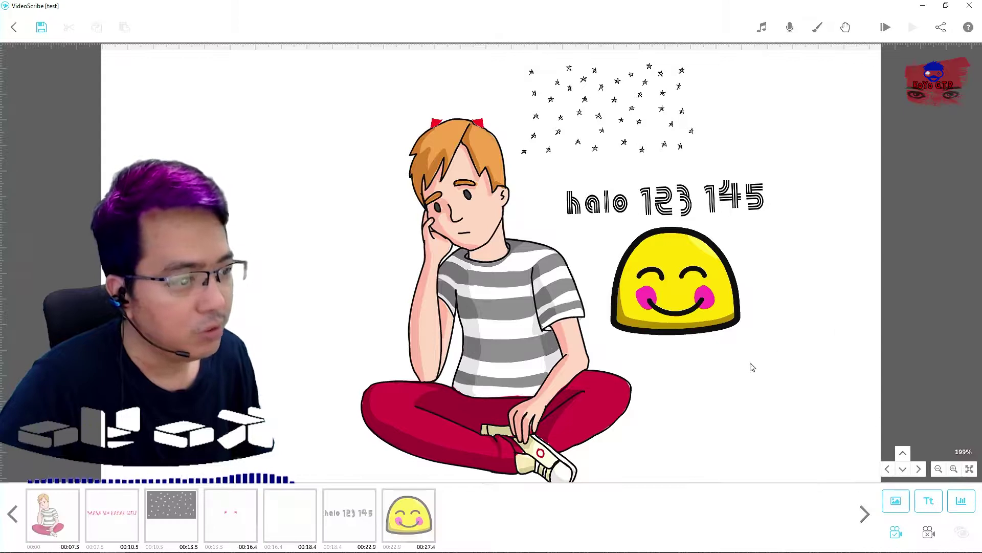
Move the yellow emoji from beside the boy down to the empty canvas area below him
{"action": "scroll", "coordinate": [694, 399], "scroll_direction": "down", "scroll_amount": 5}
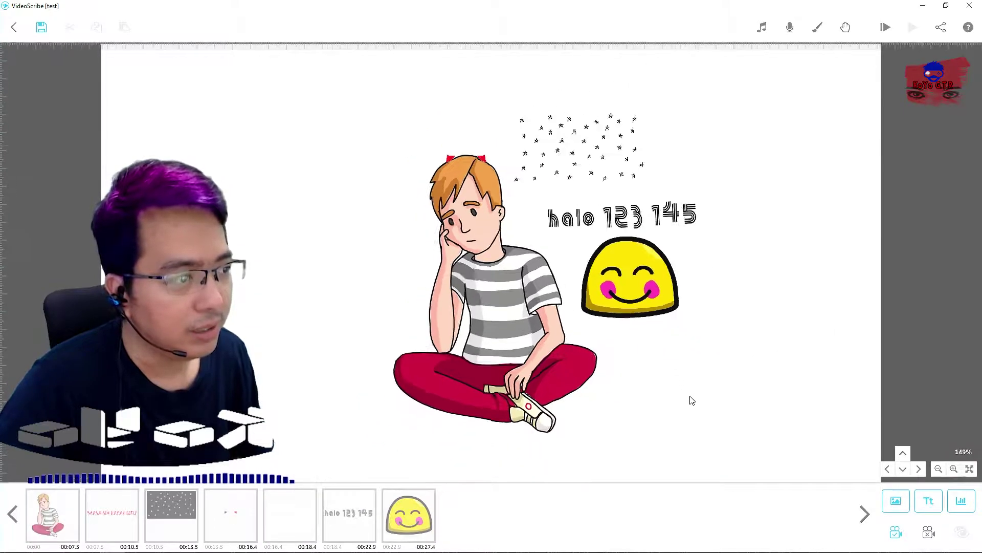
{"action": "left_click_drag", "start_coordinate": [611, 391], "coordinate": [604, 249]}
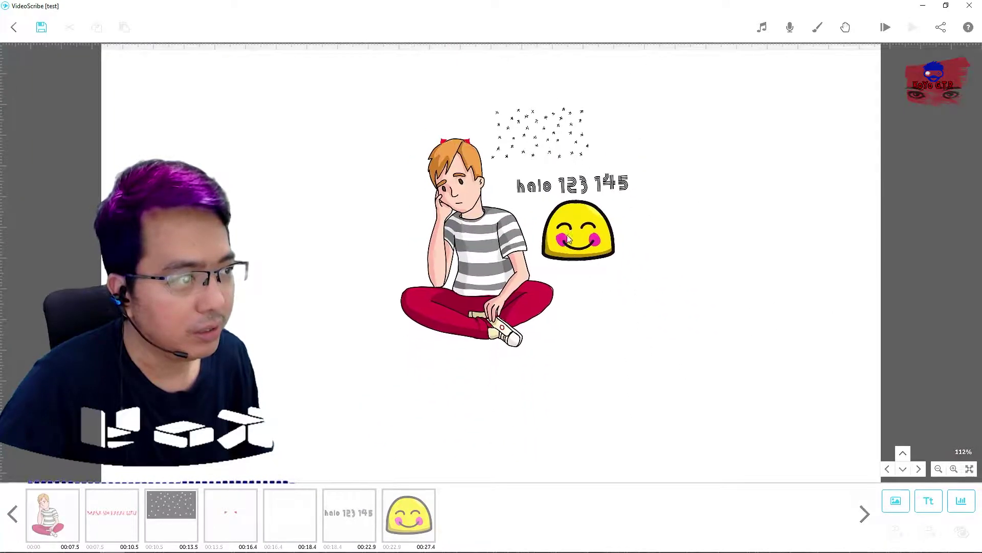
{"action": "left_click", "coordinate": [573, 216]}
{"action": "mouse_move", "coordinate": [573, 216]}
{"action": "left_mouse_down"}
{"action": "mouse_move", "coordinate": [530, 429]}
{"action": "mouse_move", "coordinate": [493, 488]}
{"action": "left_mouse_up"}
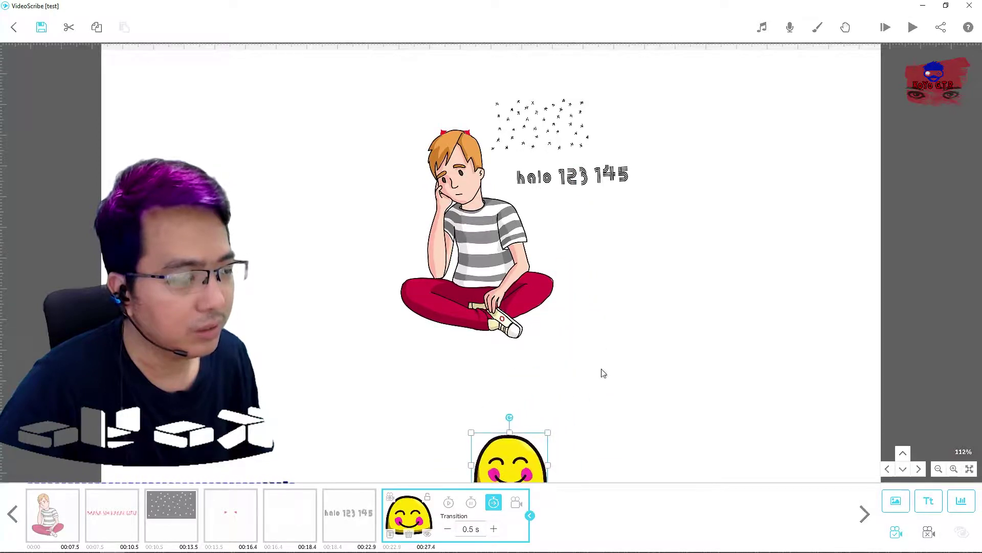
{"action": "left_click_drag", "start_coordinate": [588, 379], "coordinate": [607, 215]}
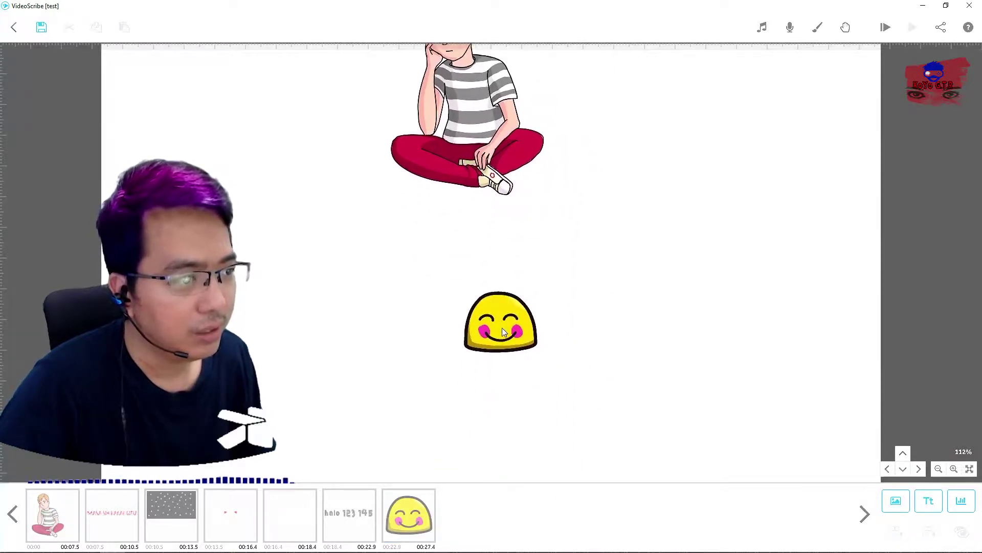
{"action": "left_click", "coordinate": [488, 345]}
{"action": "left_click_drag", "start_coordinate": [488, 345], "coordinate": [465, 376]}
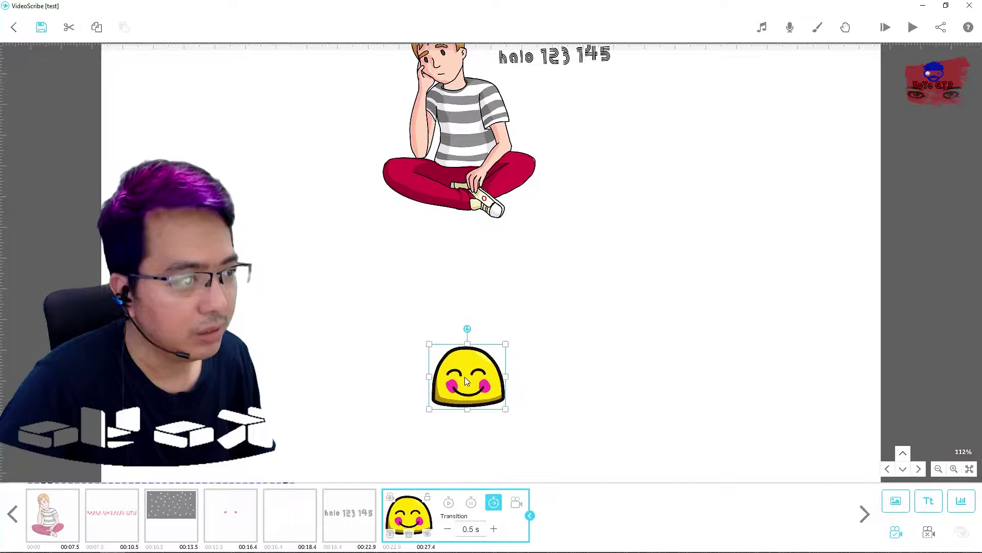
Preview the scribe from the "halo 123 145" text and switch on zooming at the end
{"action": "left_click", "coordinate": [555, 57]}
{"action": "left_click", "coordinate": [912, 28]}
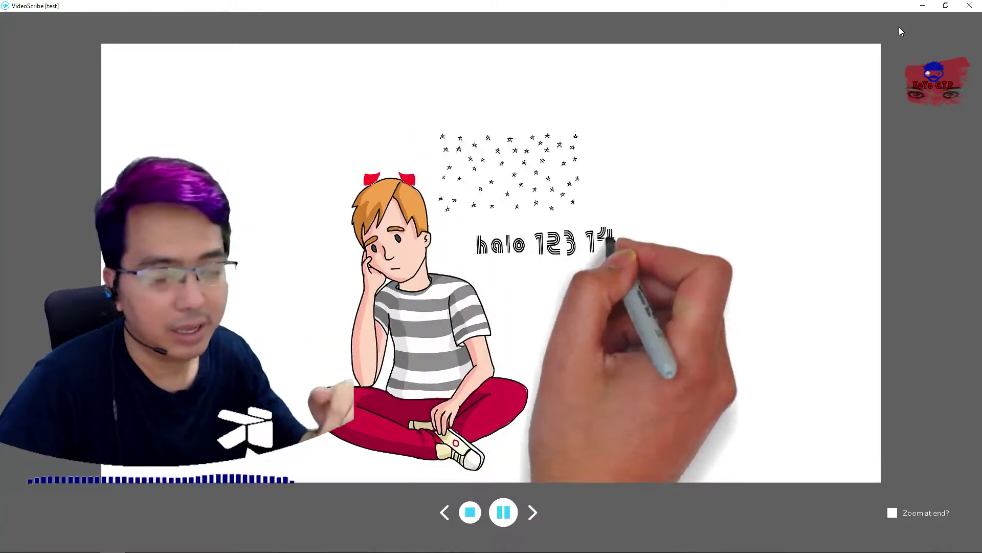
{"action": "left_click", "coordinate": [892, 513]}
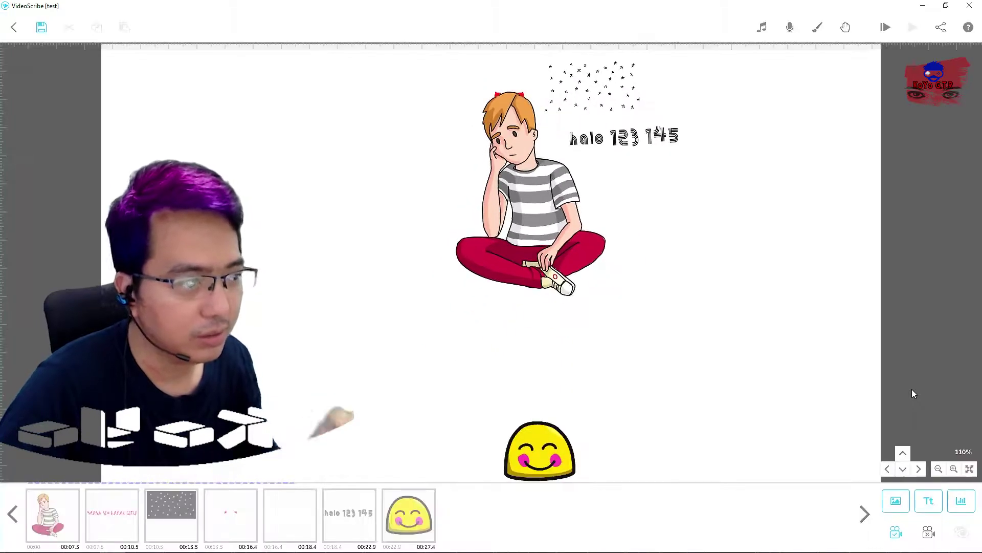
Set the yellow emoji's camera to a 199% close-up and preview the scribe from the "halo 123 145" text
{"action": "left_click", "coordinate": [403, 517]}
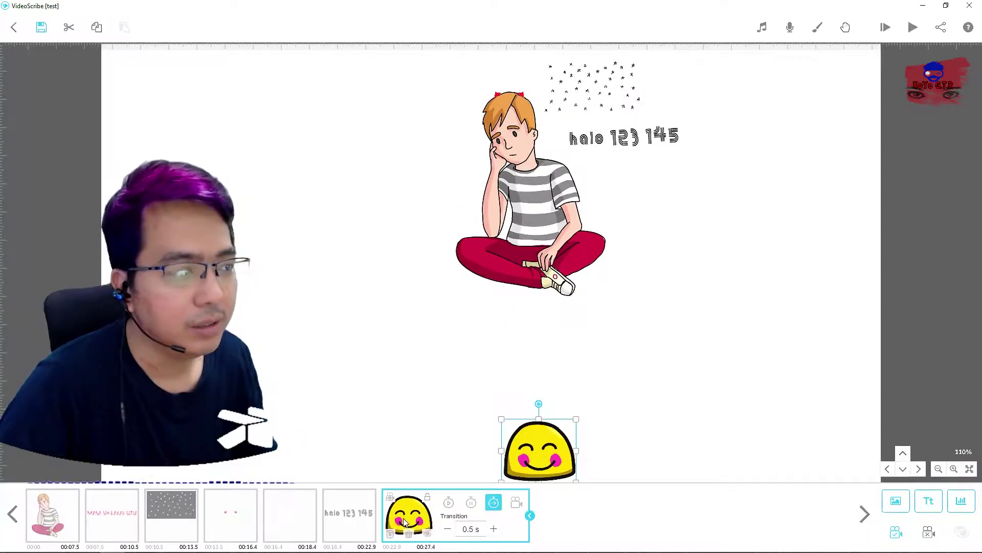
{"action": "left_click_drag", "start_coordinate": [708, 340], "coordinate": [714, 217]}
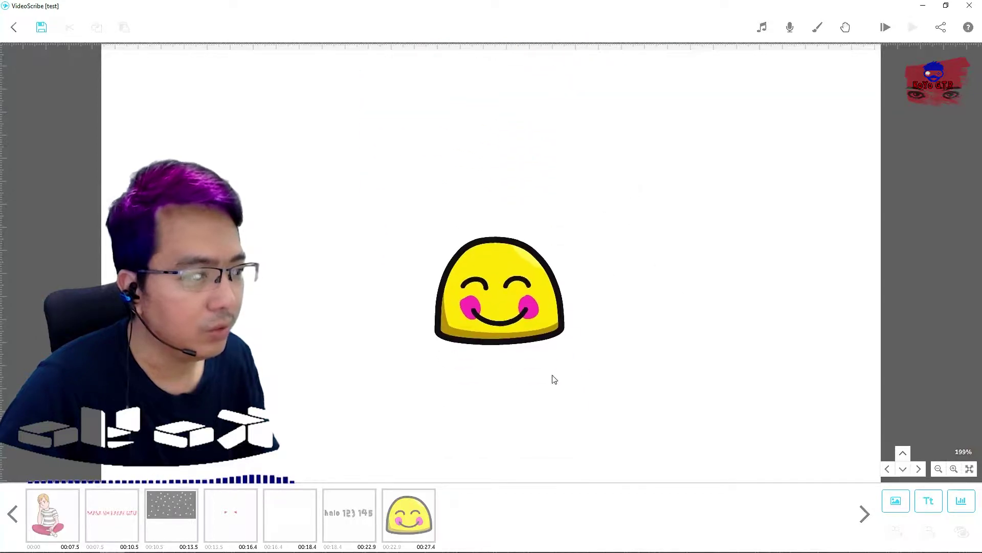
{"action": "left_click", "coordinate": [426, 495]}
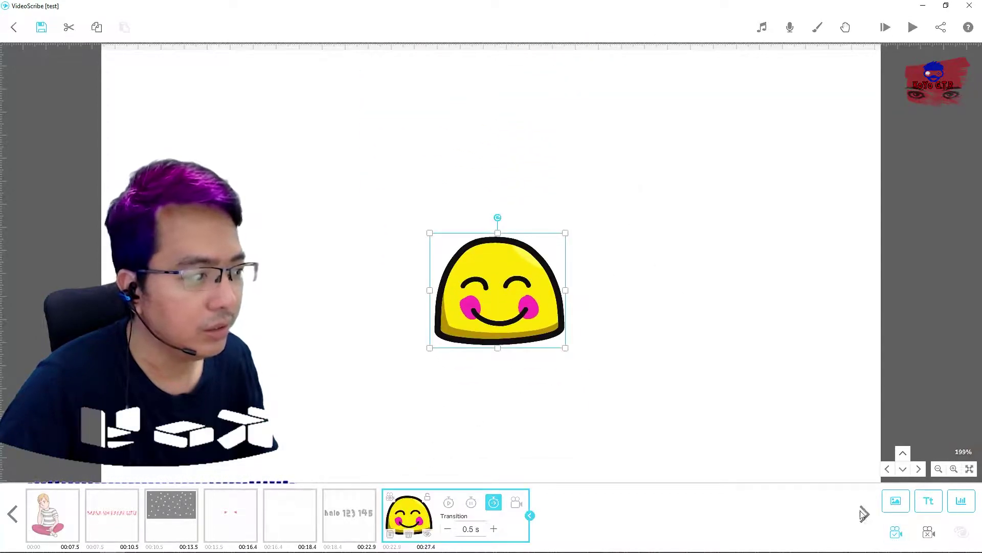
{"action": "left_click", "coordinate": [341, 526]}
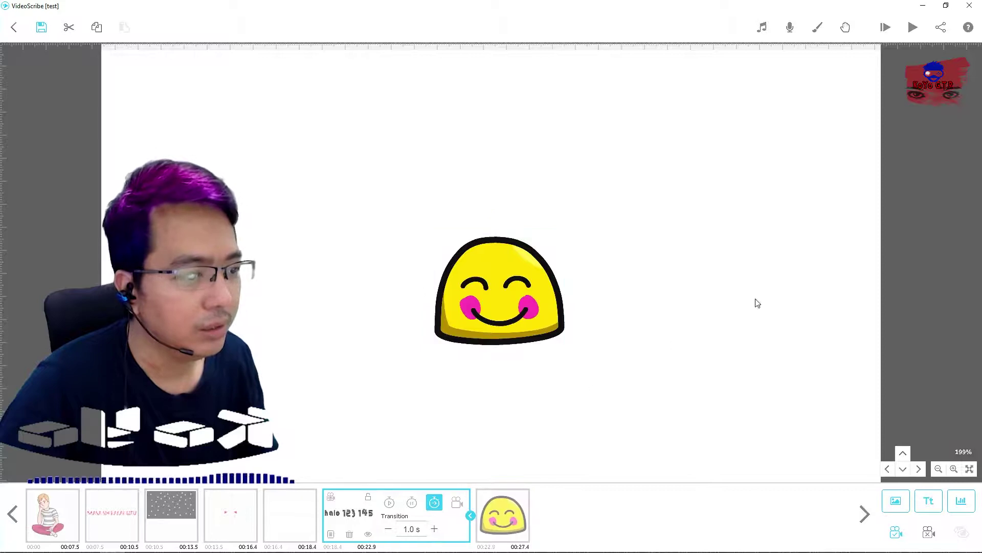
{"action": "left_click", "coordinate": [914, 29]}
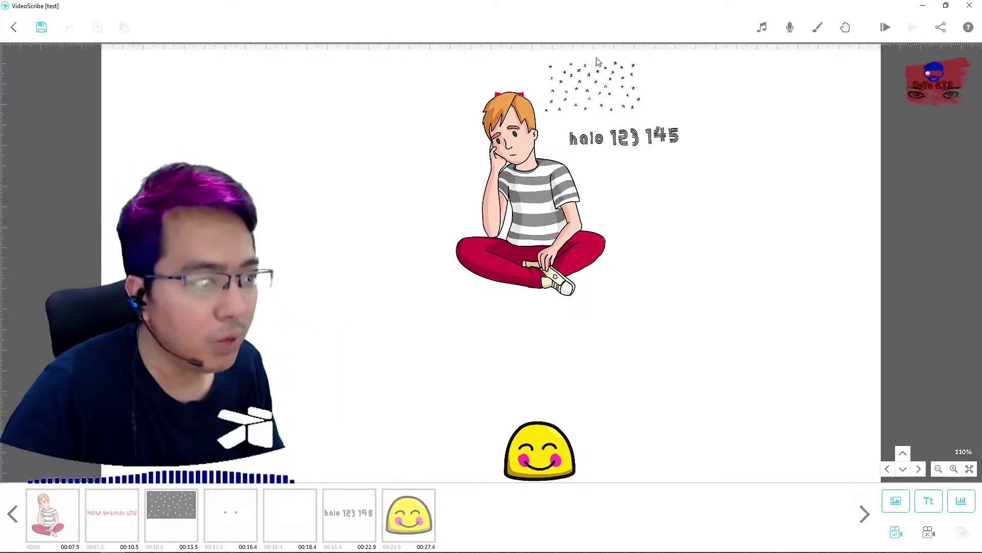
Move the "halo 123 145" text below the boy and shift the yellow emoji further down beneath it
{"action": "left_click", "coordinate": [606, 142]}
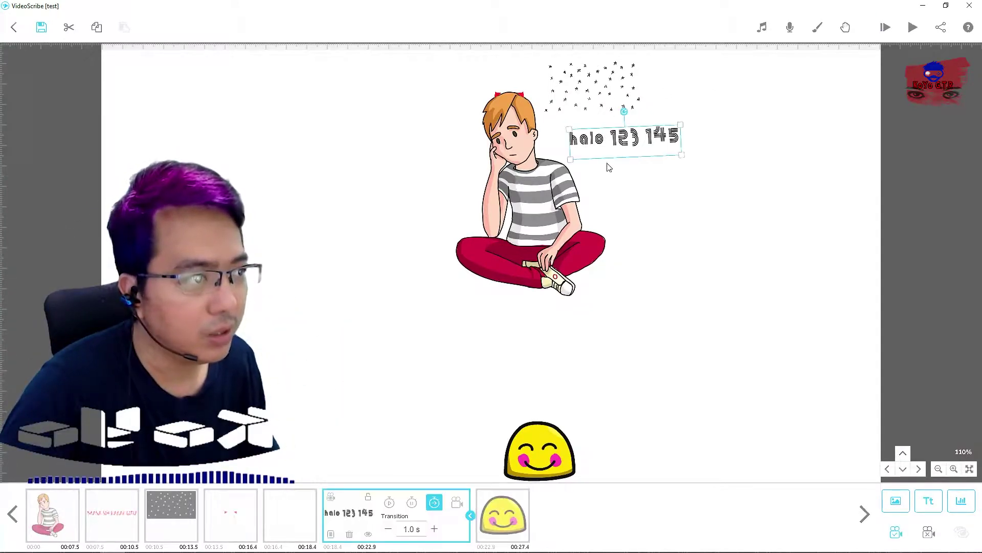
{"action": "left_click_drag", "start_coordinate": [634, 151], "coordinate": [623, 424]}
{"action": "left_click_drag", "start_coordinate": [726, 395], "coordinate": [675, 103]}
{"action": "left_click_drag", "start_coordinate": [567, 155], "coordinate": [529, 247]}
{"action": "left_click", "coordinate": [450, 252]}
{"action": "left_click_drag", "start_coordinate": [450, 262], "coordinate": [466, 457]}
{"action": "left_click_drag", "start_coordinate": [500, 216], "coordinate": [408, 230]}
{"action": "left_click_drag", "start_coordinate": [569, 230], "coordinate": [533, 183]}
{"action": "left_click_drag", "start_coordinate": [419, 180], "coordinate": [471, 191]}
Align the "halo 123 145" text above the emoji and set its camera to the current 110% view
{"action": "left_click", "coordinate": [353, 507]}
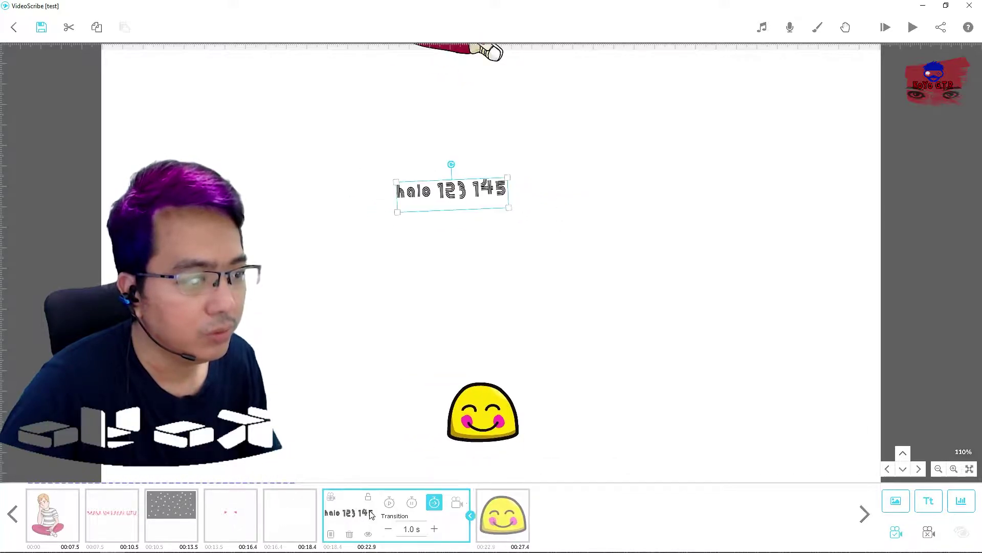
{"action": "left_click", "coordinate": [459, 503]}
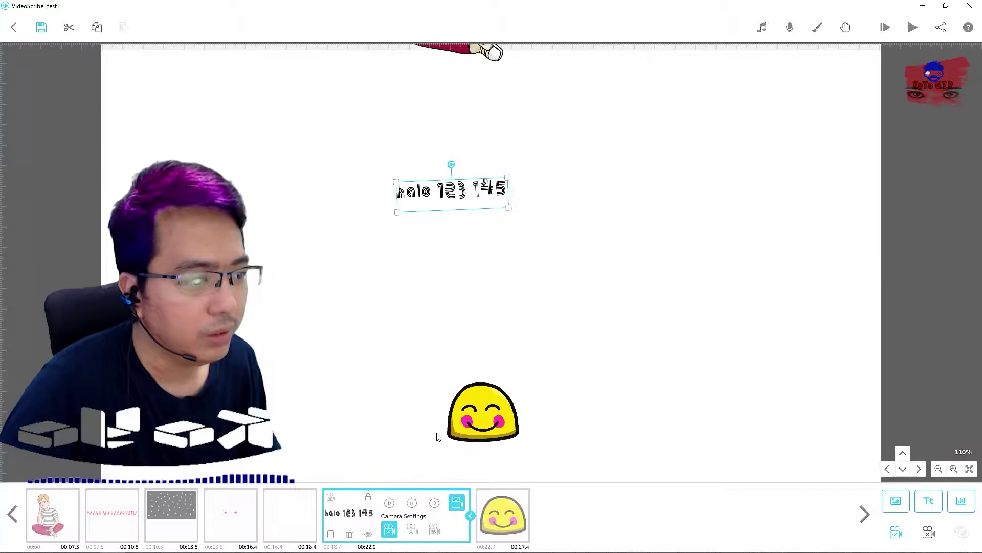
{"action": "left_click_drag", "start_coordinate": [470, 210], "coordinate": [503, 225]}
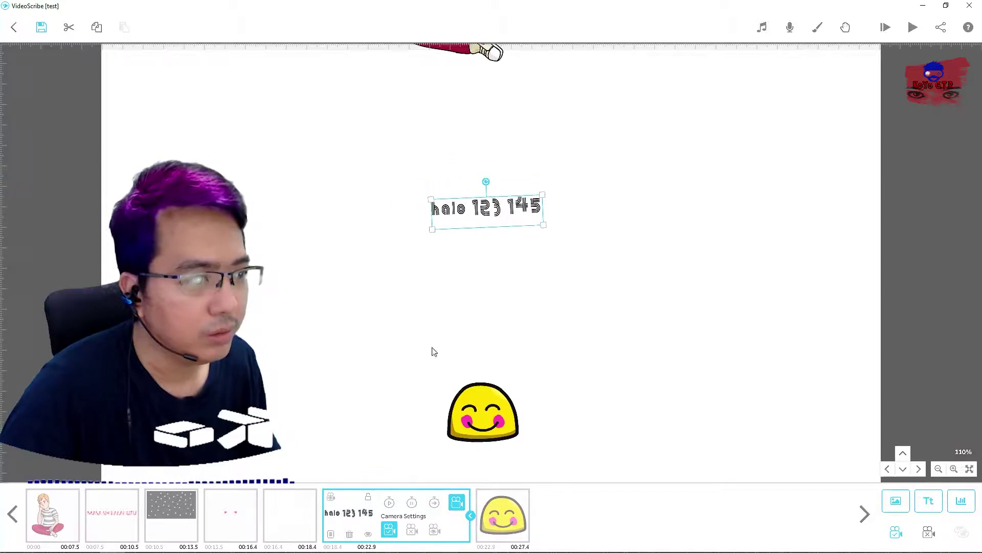
{"action": "left_click", "coordinate": [397, 532]}
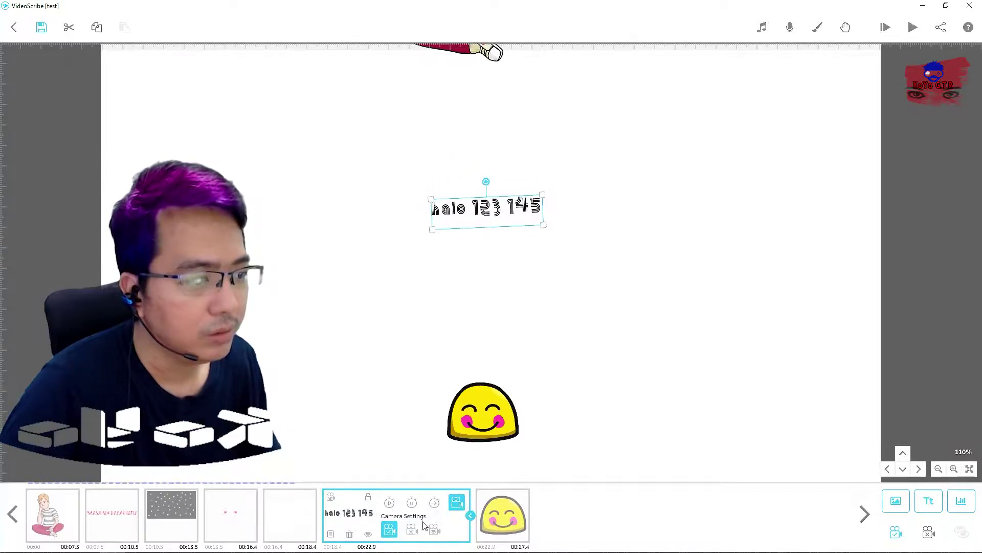
{"action": "left_click", "coordinate": [390, 531]}
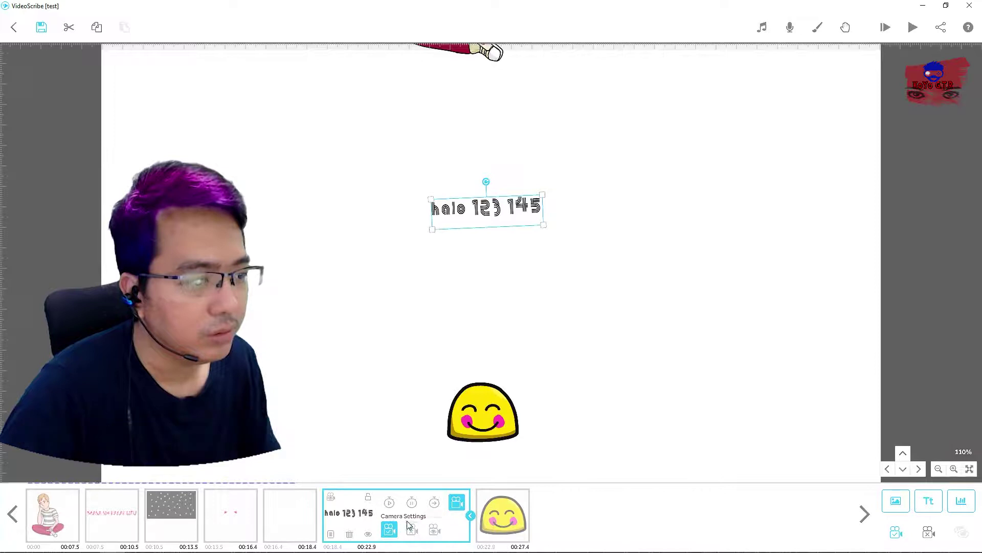
Frame the yellow emoji alone at 121% zoom and set its camera to that current position
{"action": "left_click", "coordinate": [510, 510]}
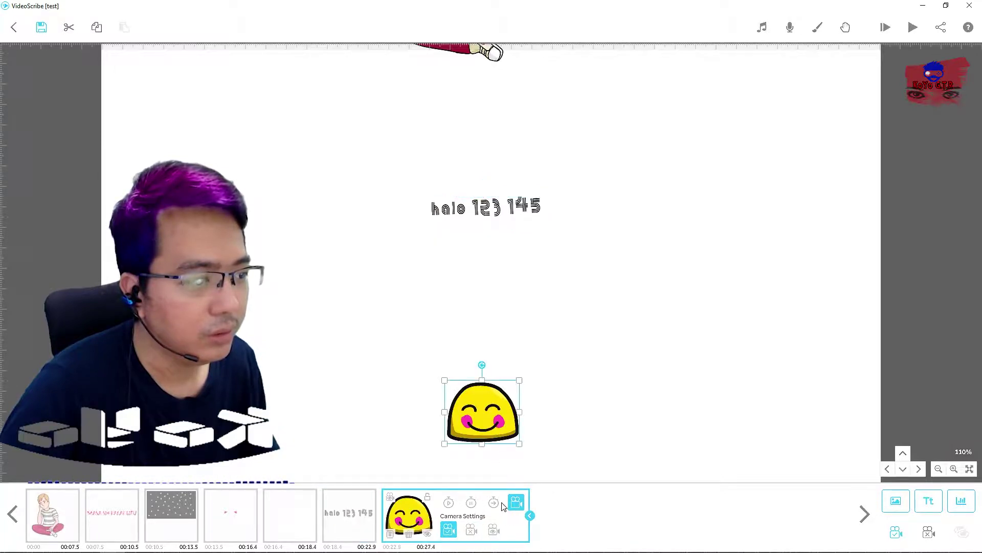
{"action": "left_click", "coordinate": [574, 367]}
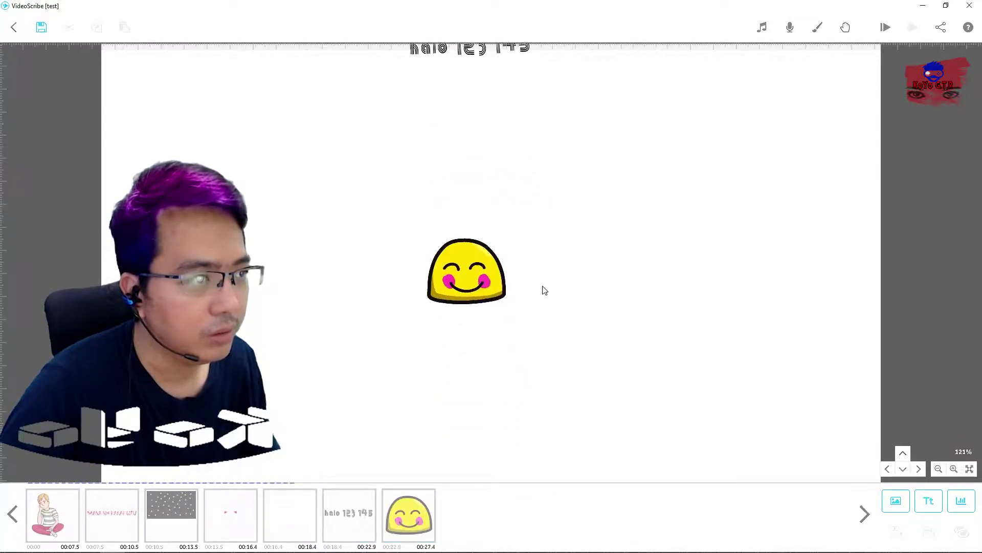
{"action": "left_click", "coordinate": [428, 518]}
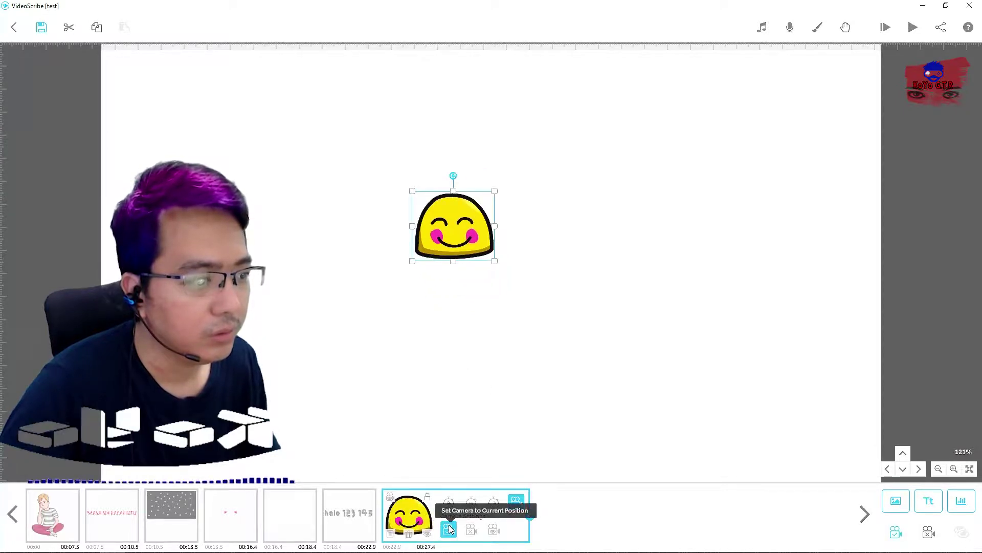
Preview the scribe from the blank-looking element just before the "halo 123 145" text
{"action": "left_click", "coordinate": [360, 517]}
{"action": "left_click", "coordinate": [296, 520]}
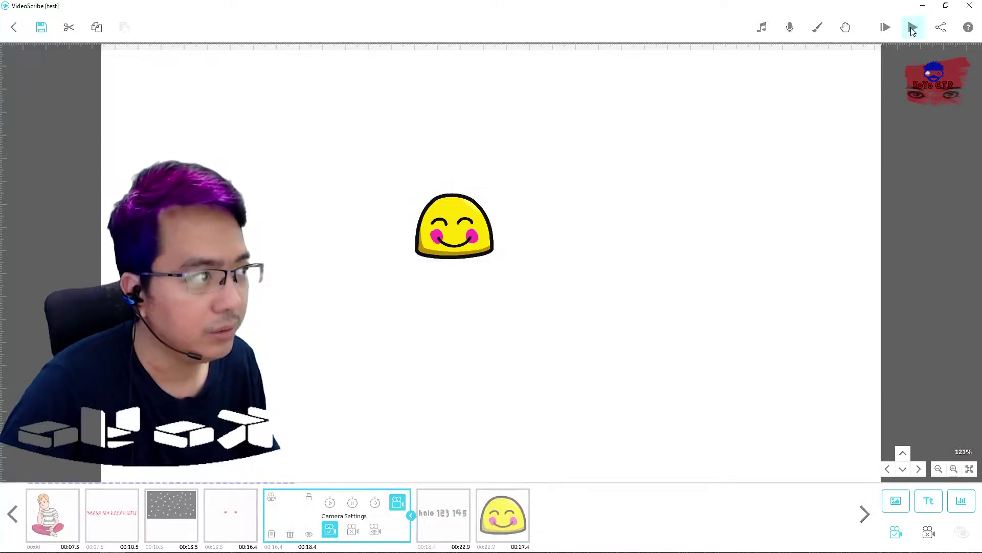
{"action": "left_click", "coordinate": [912, 28]}
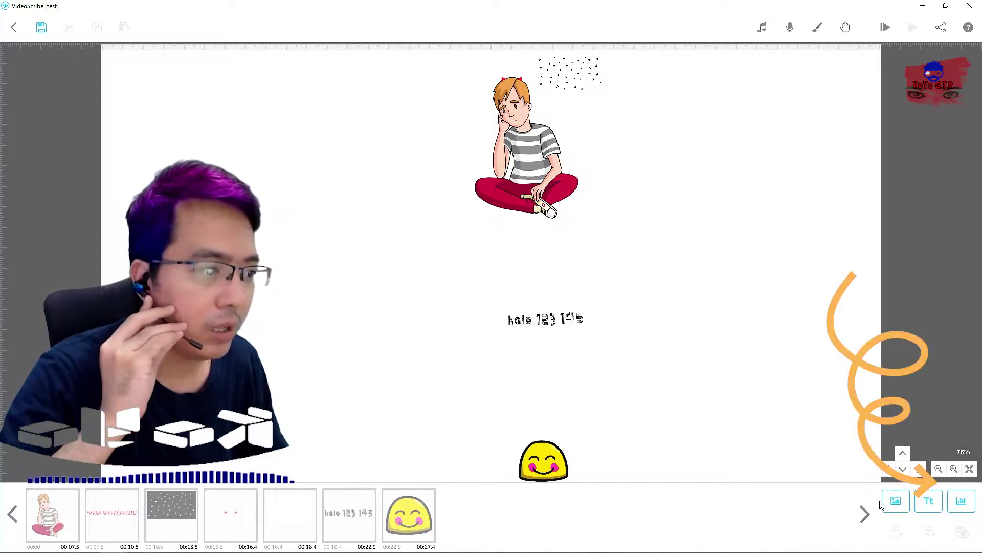
Start a new chart with a 10 px border thickness and the labels "Juni, Juli, Agst"
{"action": "left_click", "coordinate": [962, 502]}
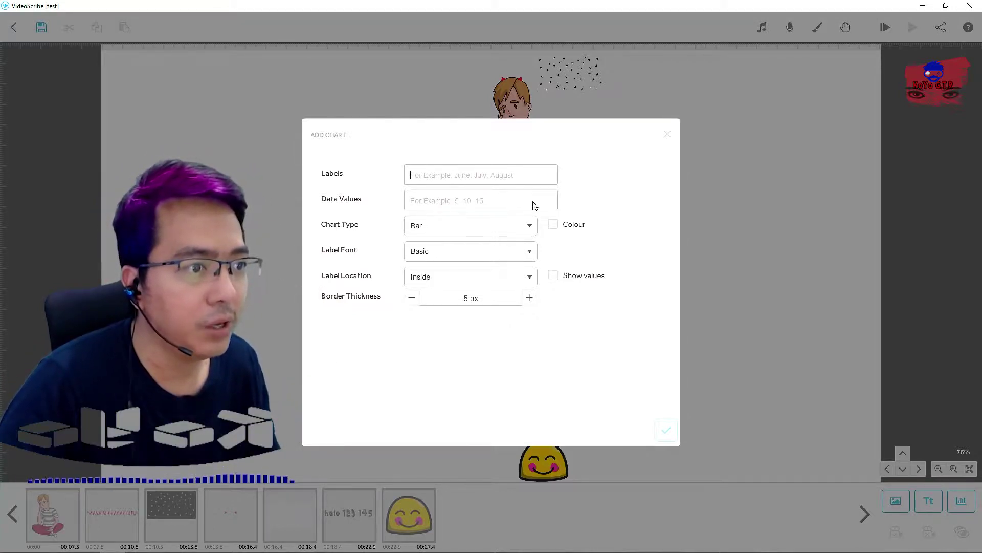
{"action": "left_click", "coordinate": [451, 232]}
{"action": "left_click", "coordinate": [460, 231]}
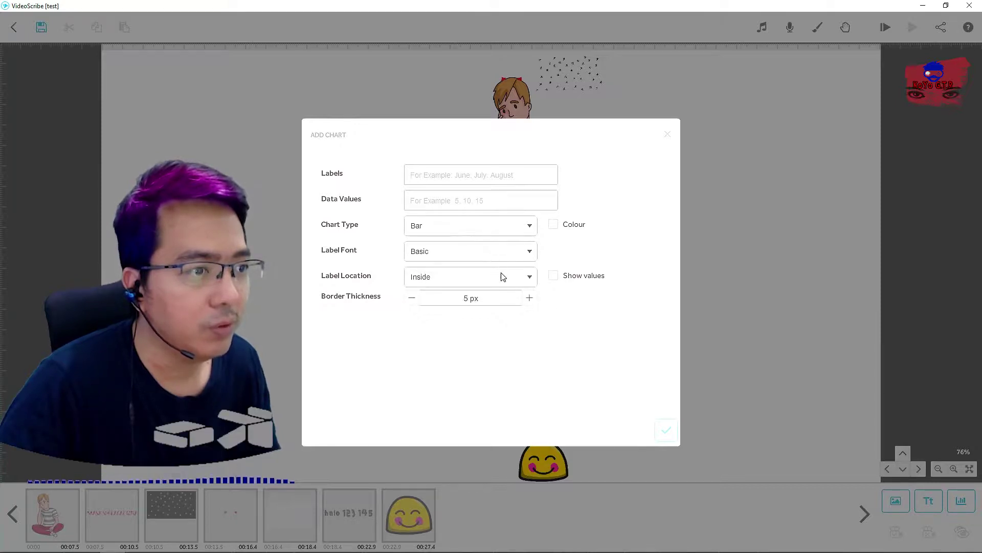
{"action": "left_click", "coordinate": [530, 299]}
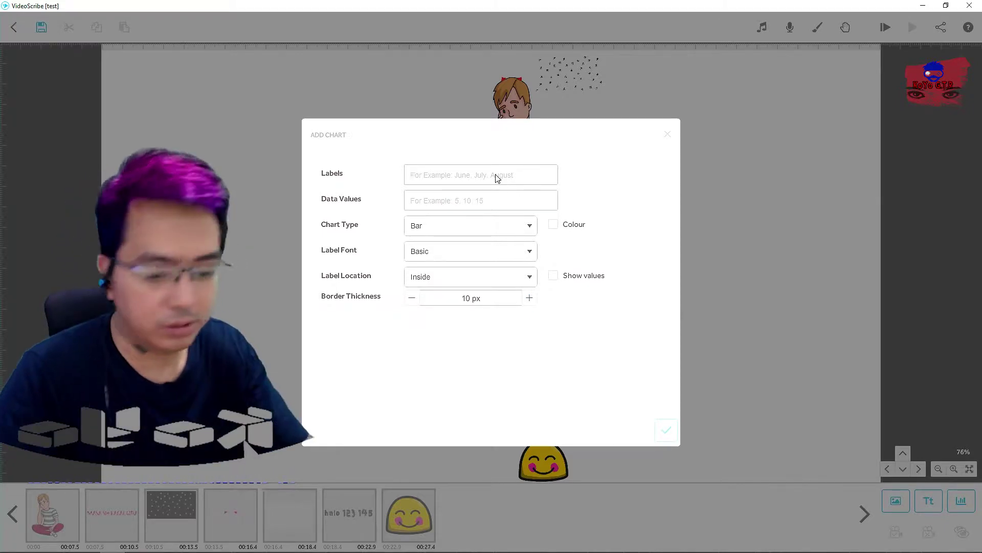
{"action": "type", "text": ", Juli, Agst"}
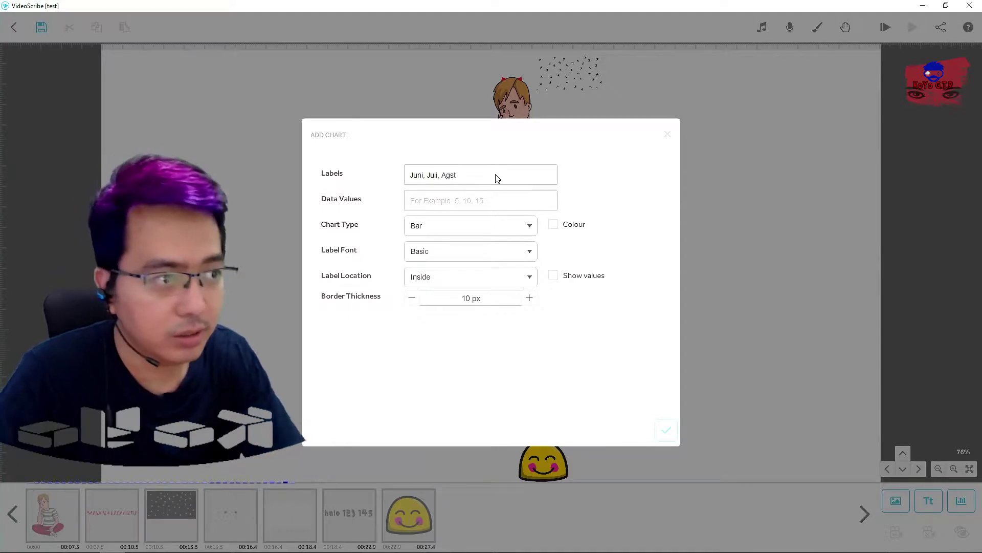
Enter 15,35,50 as the chart's data values and set the chart type to Pie
{"action": "left_click", "coordinate": [483, 206]}
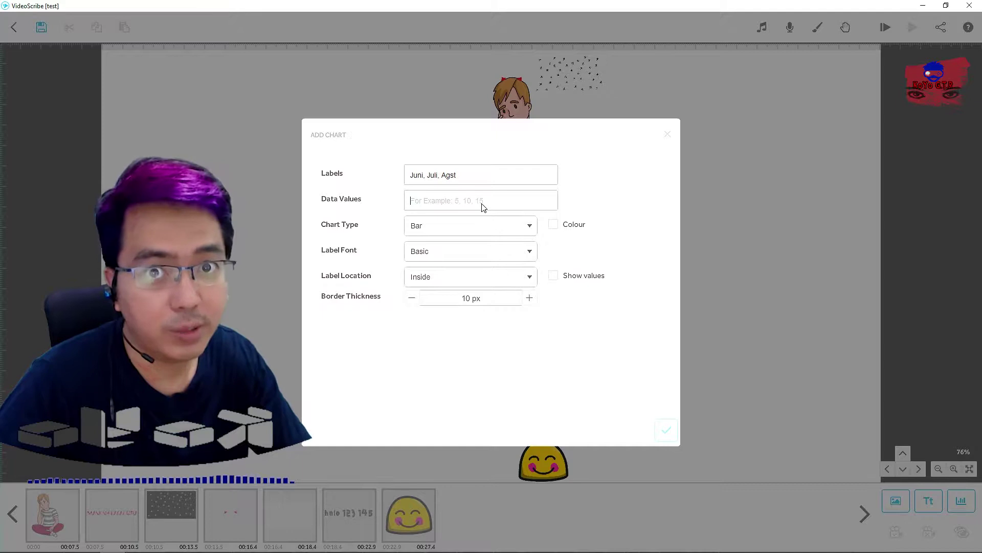
{"action": "type", "text": "2"}
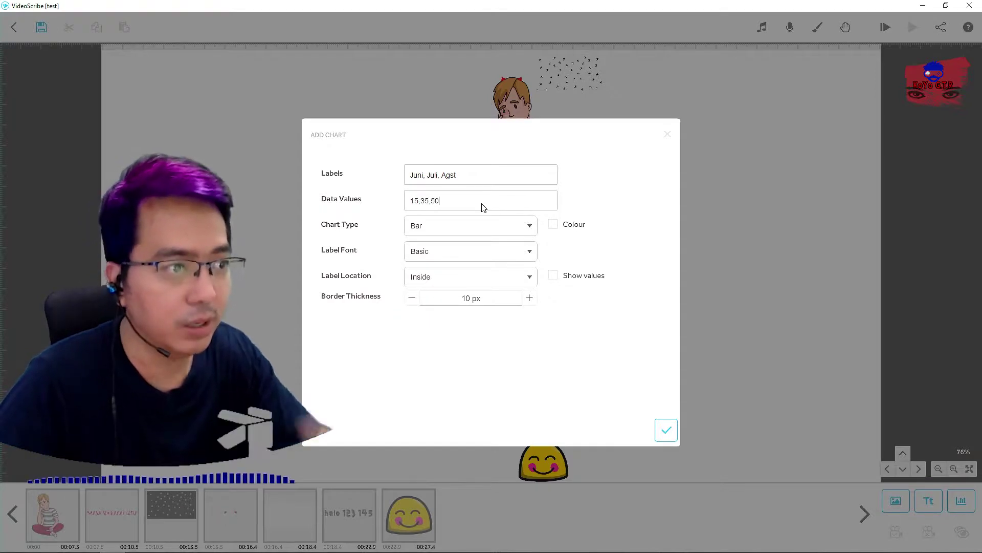
{"action": "left_click", "coordinate": [451, 229]}
{"action": "left_click", "coordinate": [436, 267]}
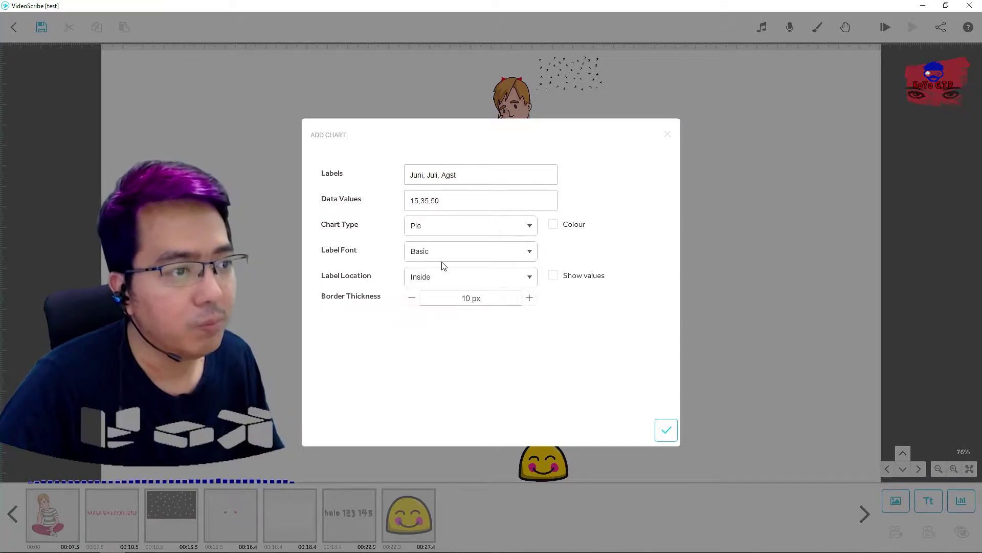
Set the chart's label font to 28 Days Later and add the pie chart to the canvas
{"action": "left_click", "coordinate": [469, 254]}
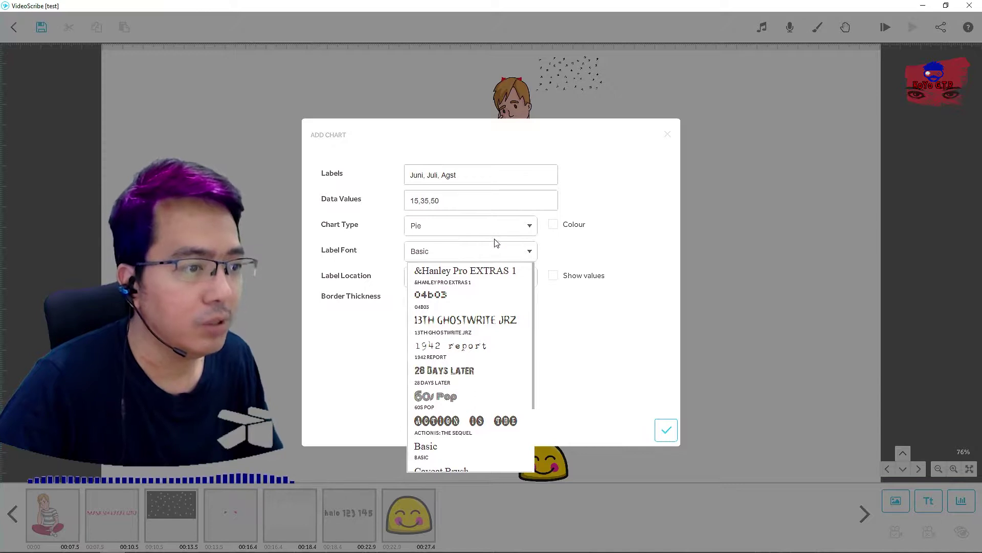
{"action": "left_click", "coordinate": [451, 379]}
{"action": "left_click", "coordinate": [473, 277]}
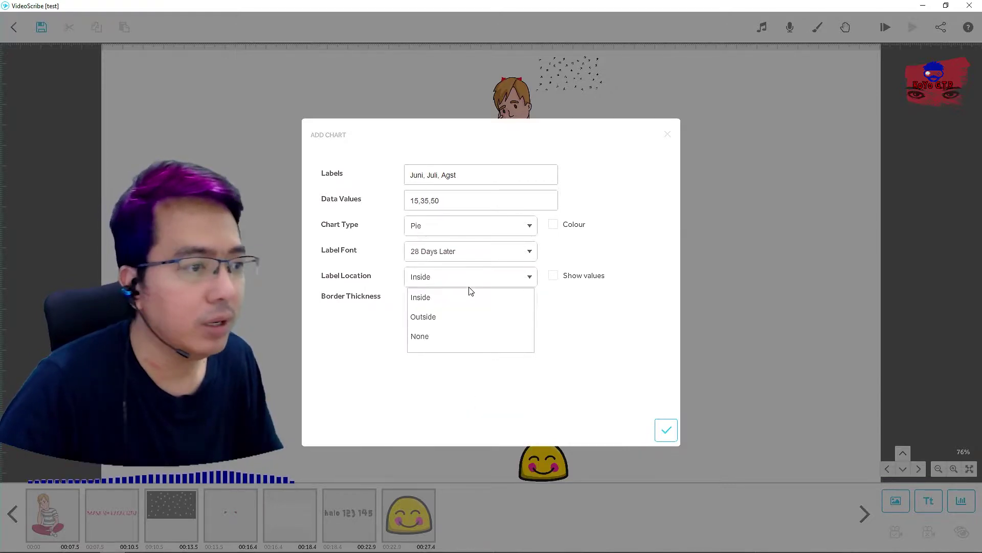
{"action": "left_click", "coordinate": [622, 319]}
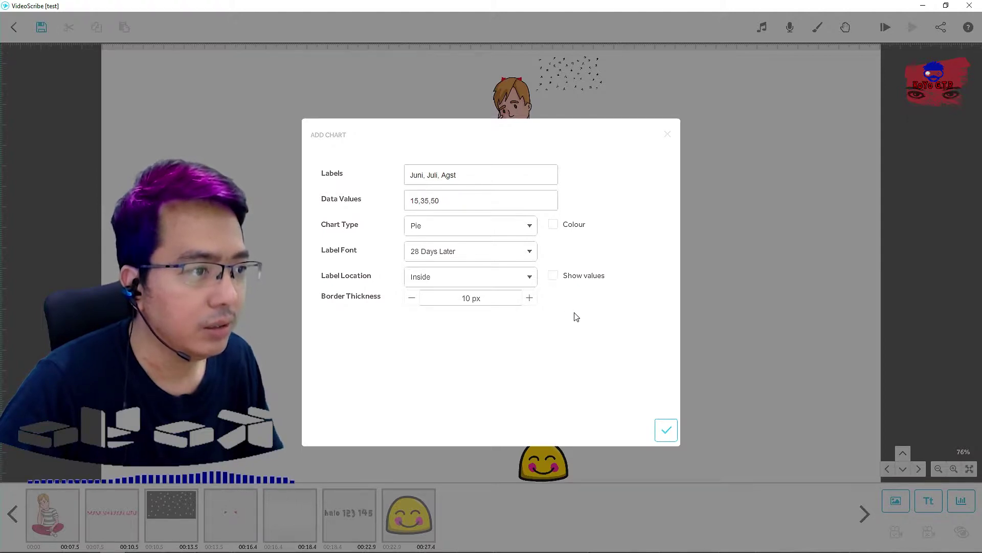
{"action": "left_click", "coordinate": [667, 430]}
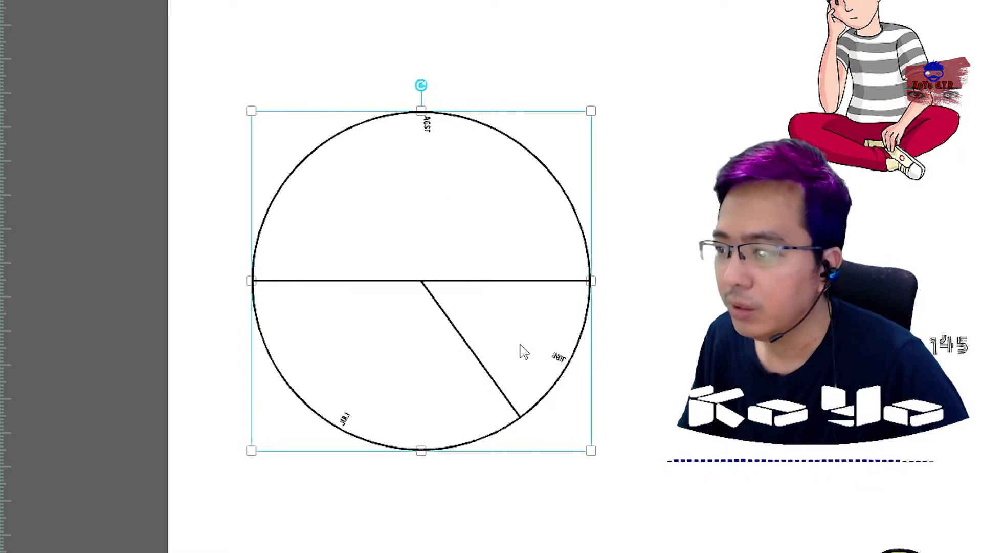
Turn on Colour and Show values for the pie chart
{"action": "double_click", "coordinate": [420, 222]}
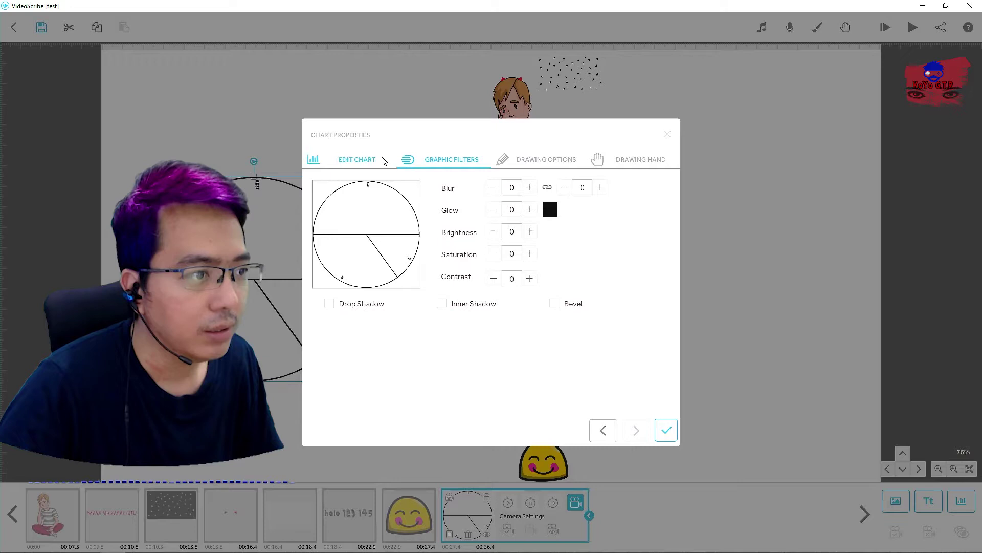
{"action": "left_click", "coordinate": [381, 160]}
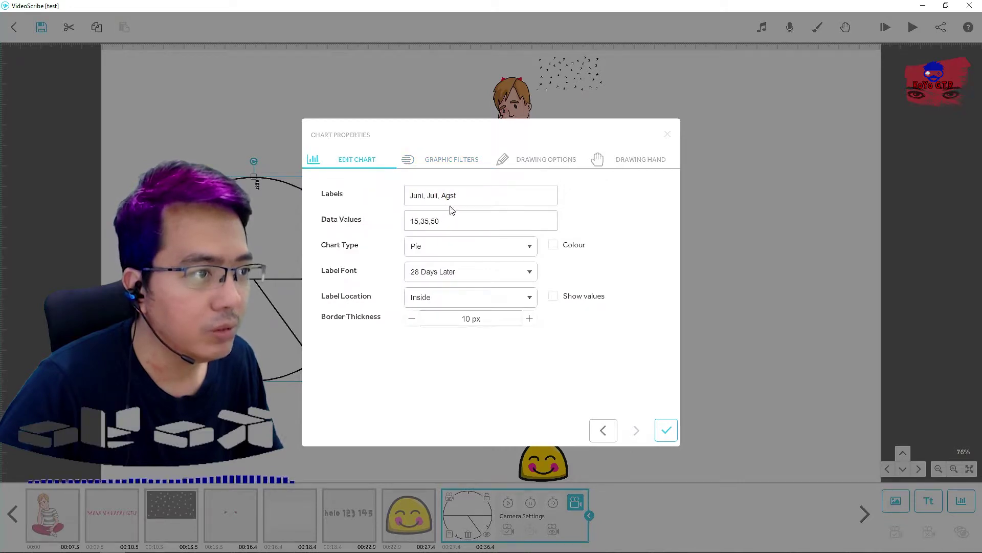
{"action": "left_click", "coordinate": [554, 244]}
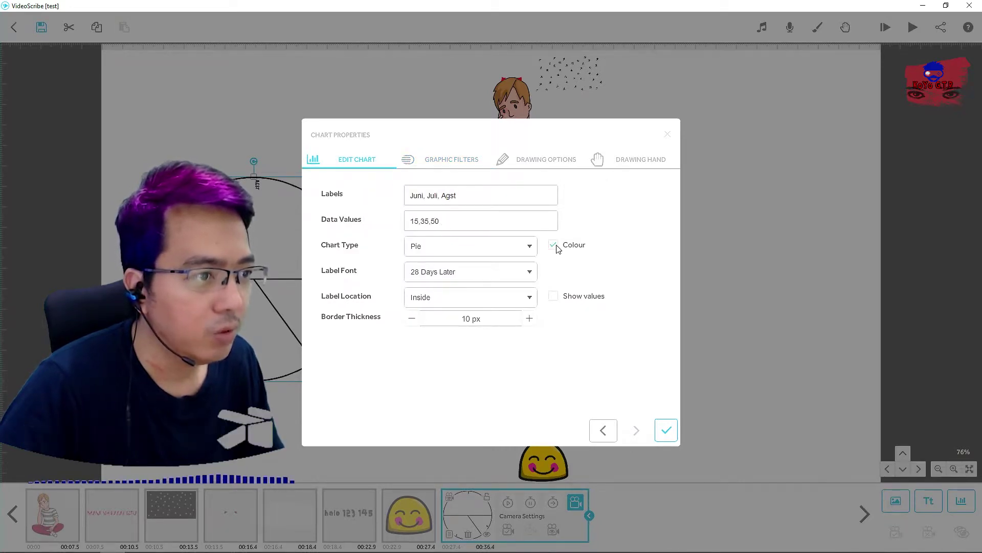
{"action": "left_click", "coordinate": [554, 297]}
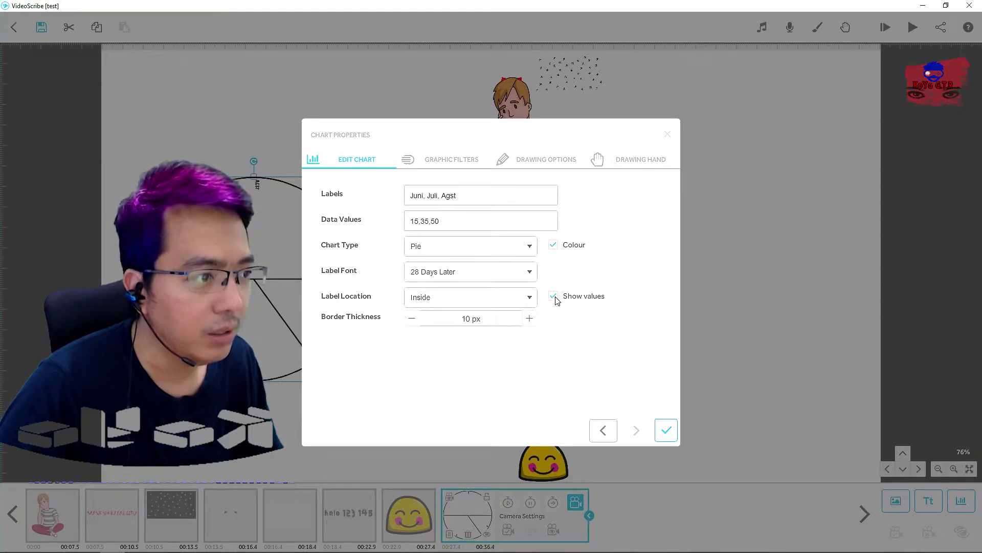
{"action": "left_click", "coordinate": [660, 429]}
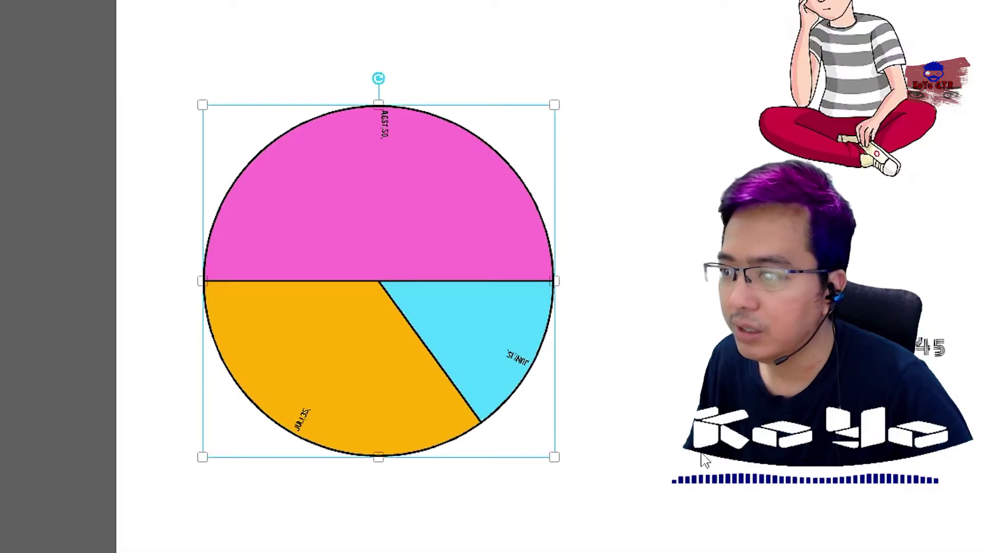
Set the pie chart's label location to Outside
{"action": "double_click", "coordinate": [458, 262]}
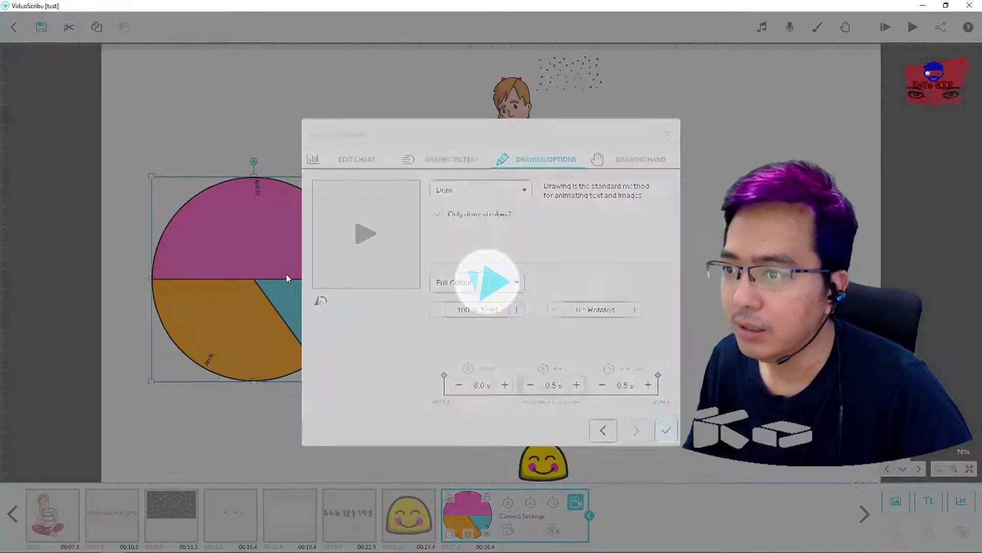
{"action": "left_click", "coordinate": [366, 162]}
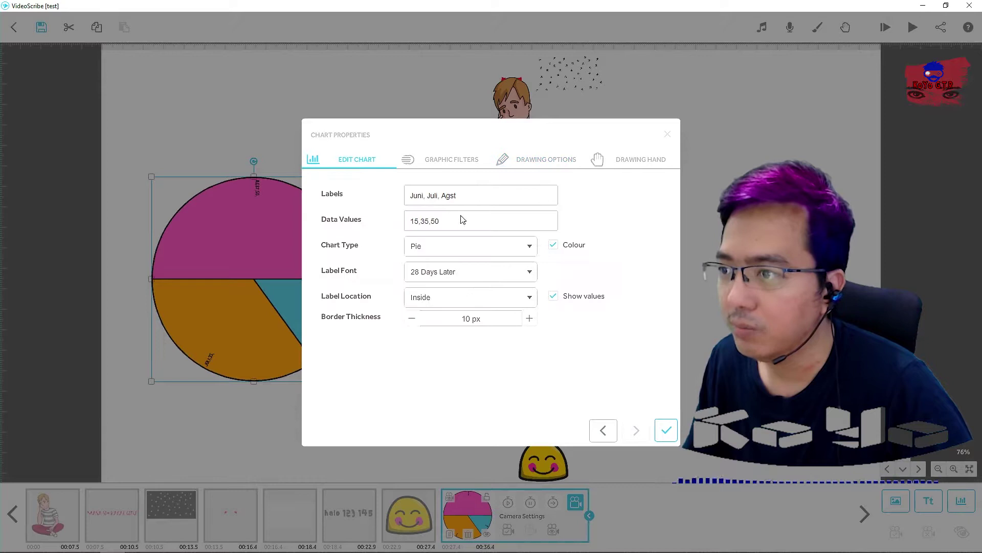
{"action": "left_click", "coordinate": [499, 250]}
{"action": "left_click", "coordinate": [542, 247]}
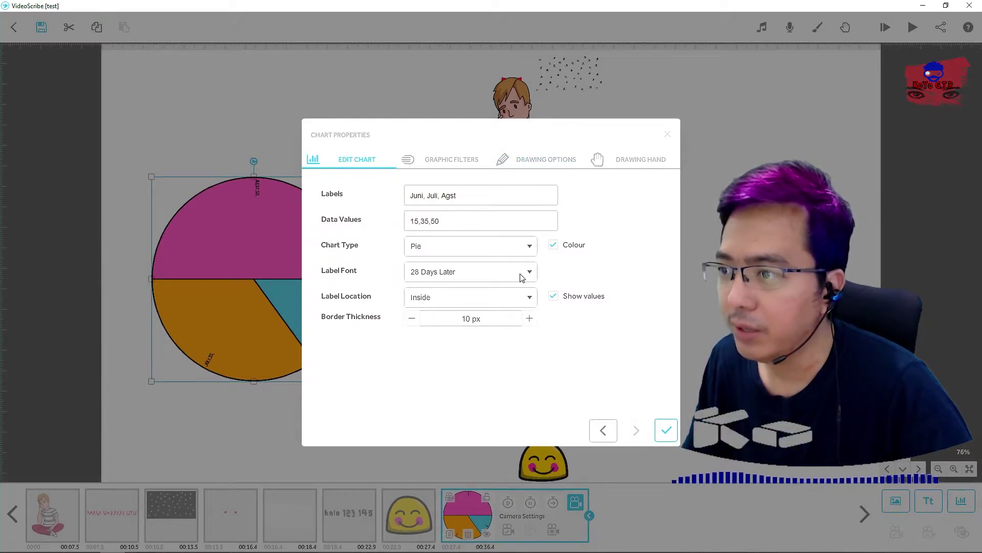
{"action": "left_click", "coordinate": [495, 303]}
{"action": "left_click", "coordinate": [458, 340]}
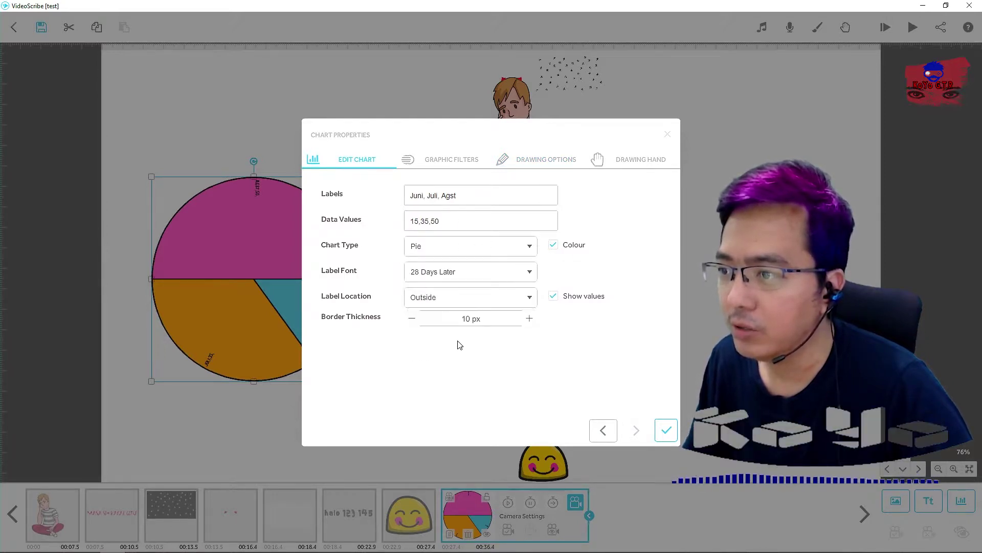
{"action": "left_click", "coordinate": [658, 426]}
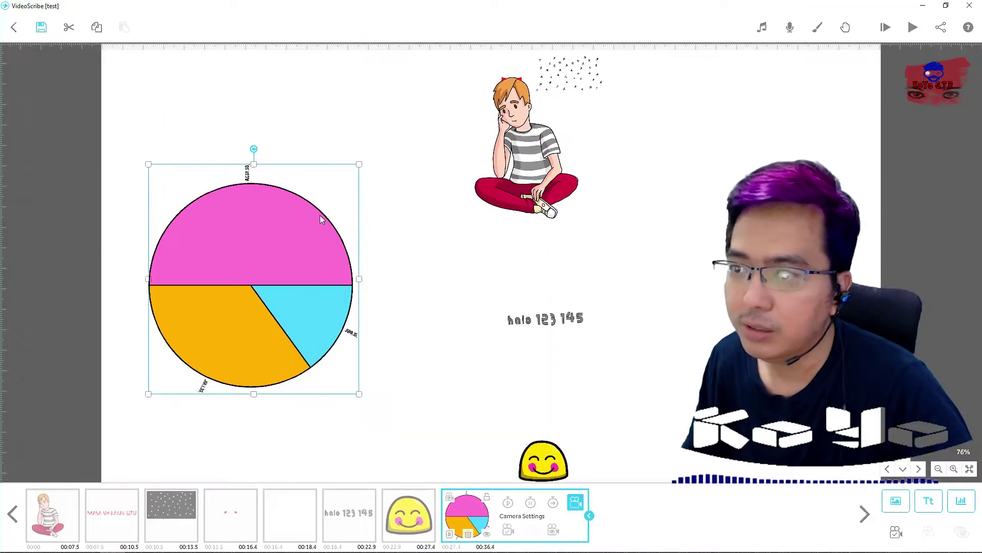
Set the pie chart's label location to None
{"action": "double_click", "coordinate": [360, 196]}
{"action": "left_click", "coordinate": [381, 165]}
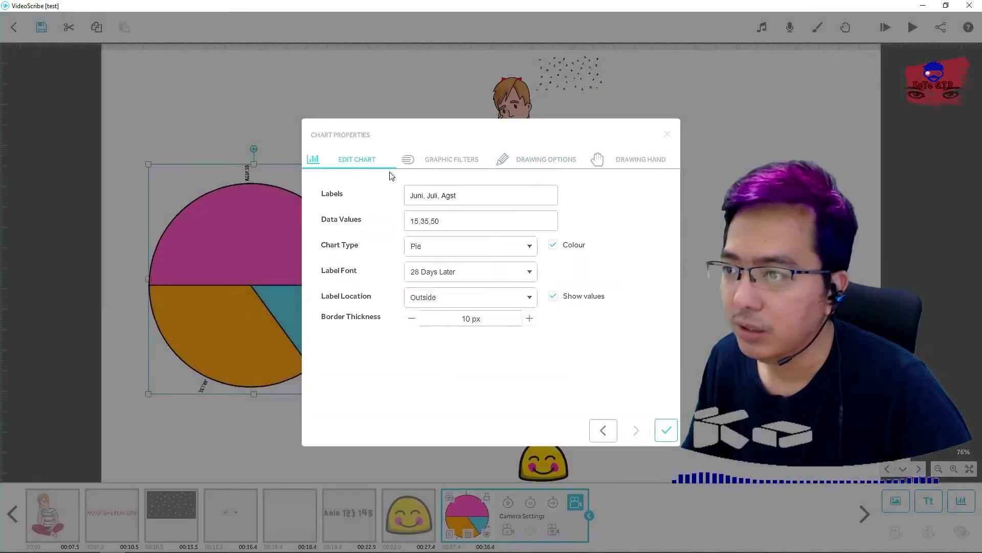
{"action": "left_click", "coordinate": [420, 357]}
{"action": "left_click", "coordinate": [666, 430]}
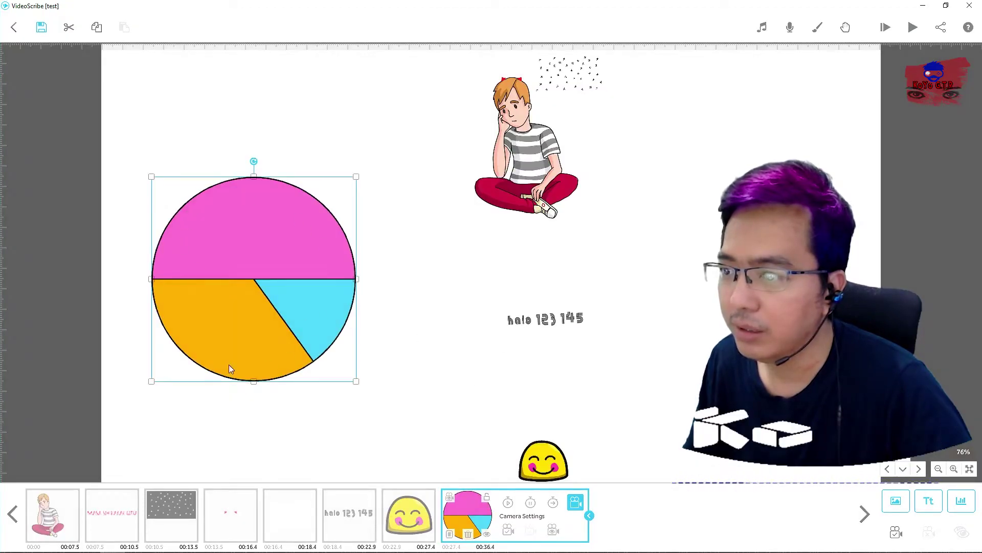
Change the chart type to Bar with Outside labels and values shown, and inspect the bars up close
{"action": "double_click", "coordinate": [241, 293]}
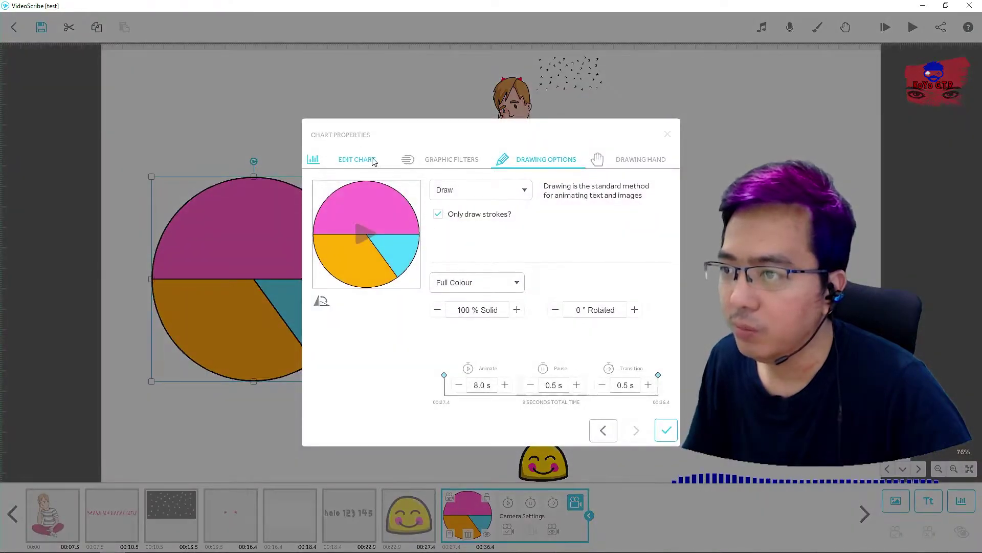
{"action": "left_click", "coordinate": [366, 159]}
{"action": "left_click", "coordinate": [462, 249]}
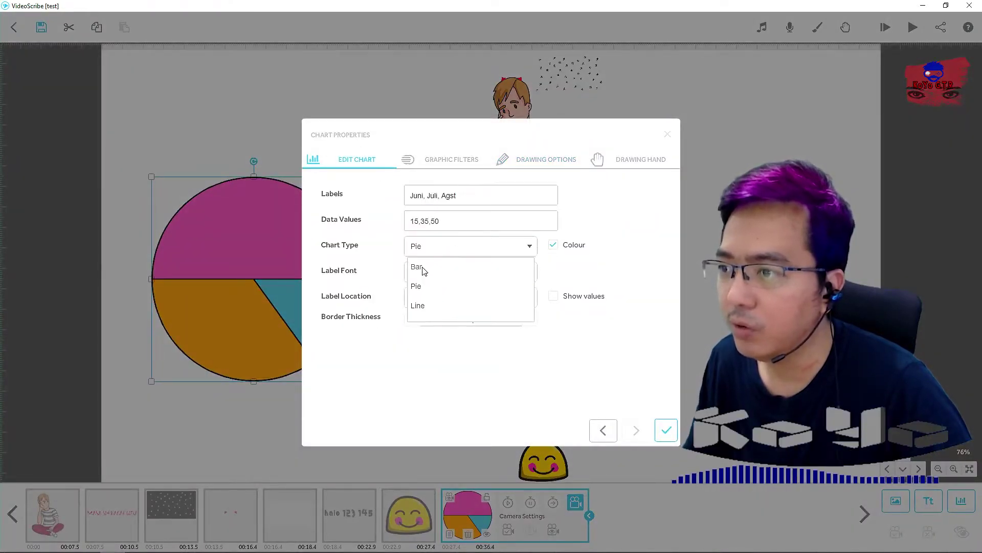
{"action": "left_click", "coordinate": [422, 267]}
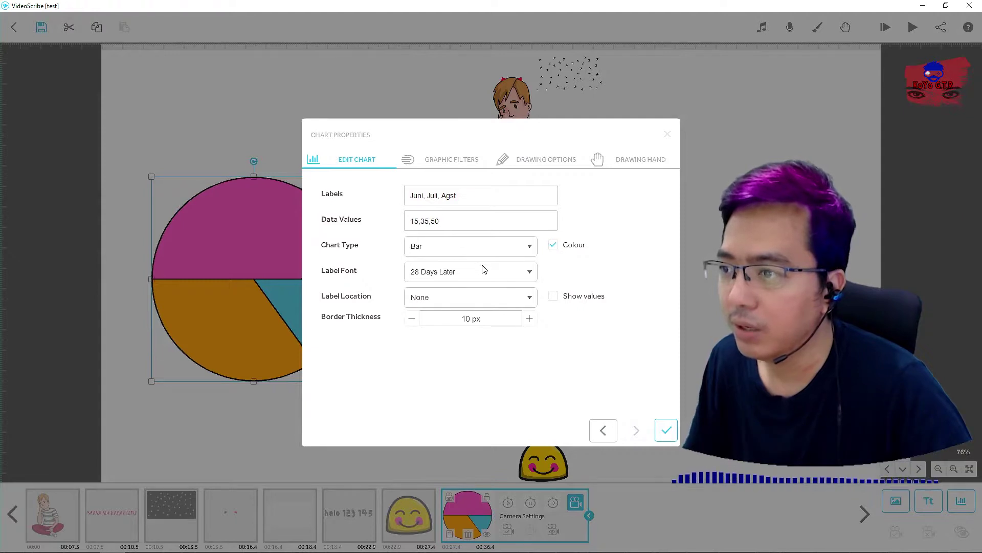
{"action": "left_click", "coordinate": [491, 302]}
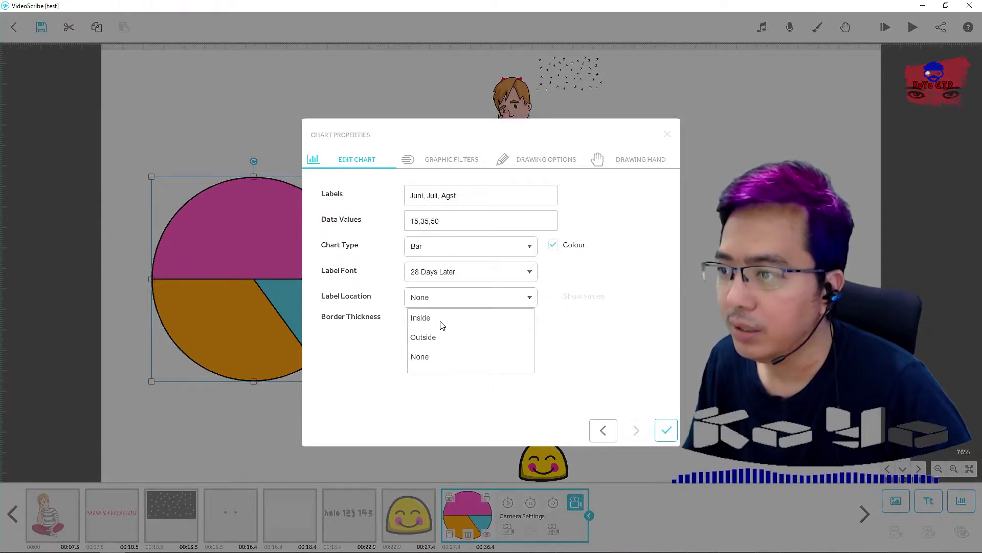
{"action": "left_click", "coordinate": [432, 339]}
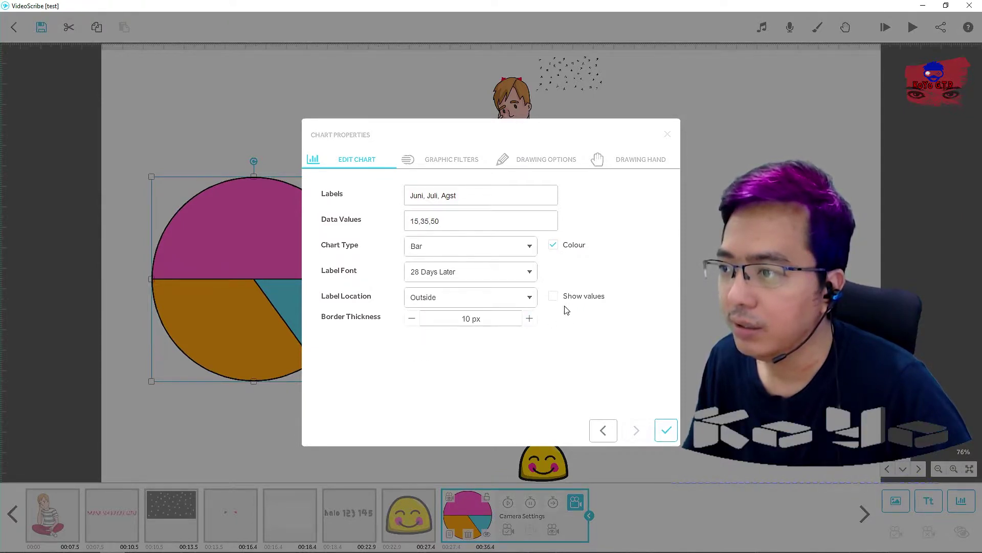
{"action": "left_click", "coordinate": [666, 430]}
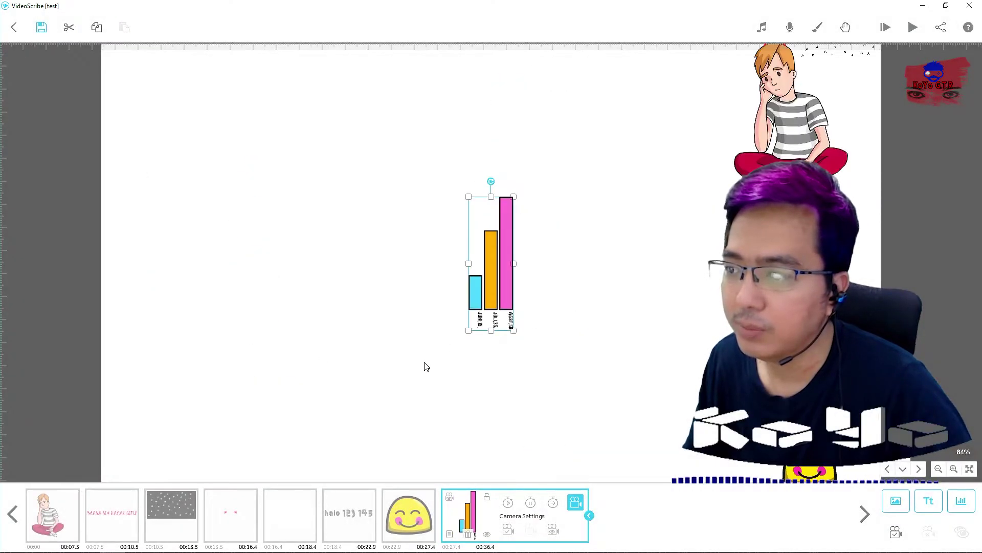
{"action": "left_click", "coordinate": [586, 325]}
{"action": "scroll", "coordinate": [507, 358], "scroll_direction": "up", "scroll_amount": 2}
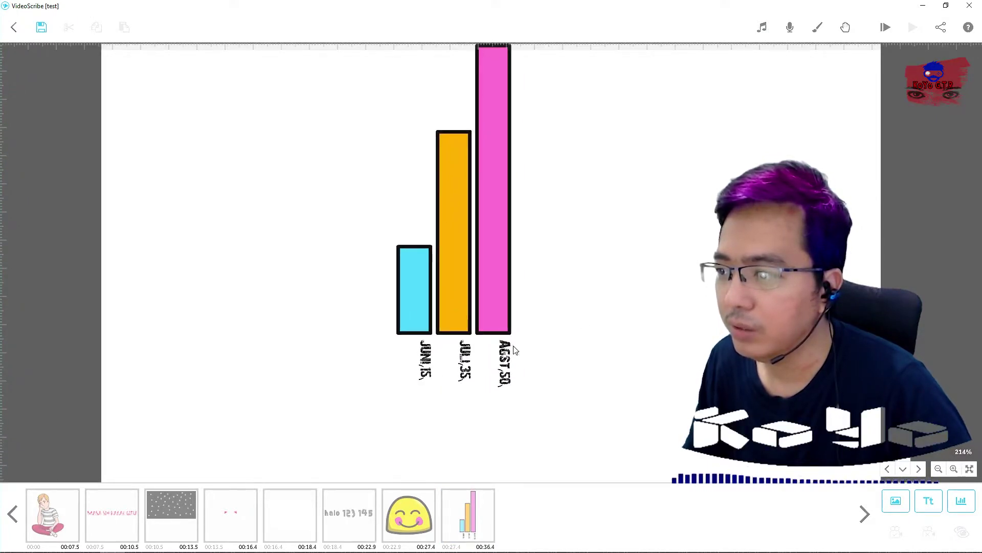
{"action": "scroll", "coordinate": [522, 373], "scroll_direction": "down", "scroll_amount": 2}
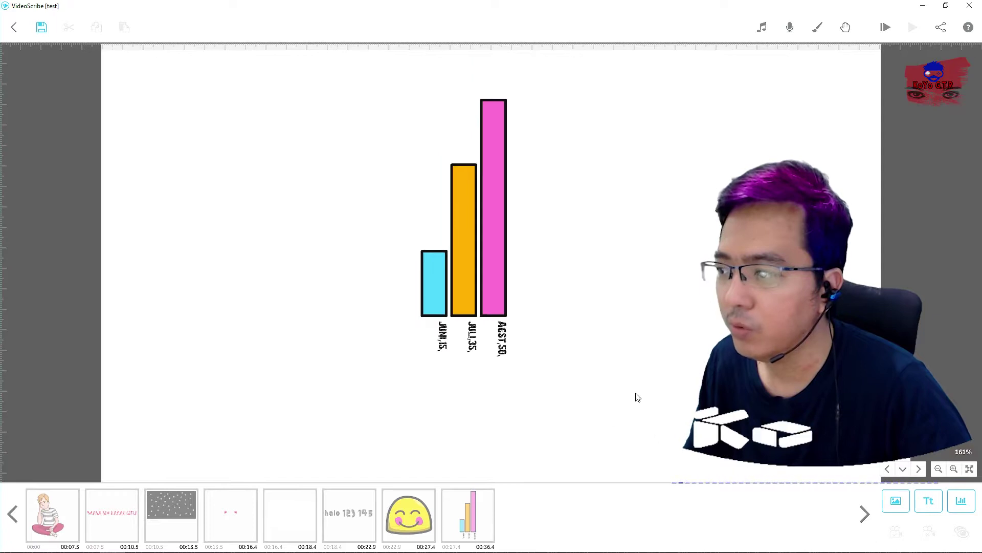
Change the bar chart's type to Line
{"action": "double_click", "coordinate": [489, 274]}
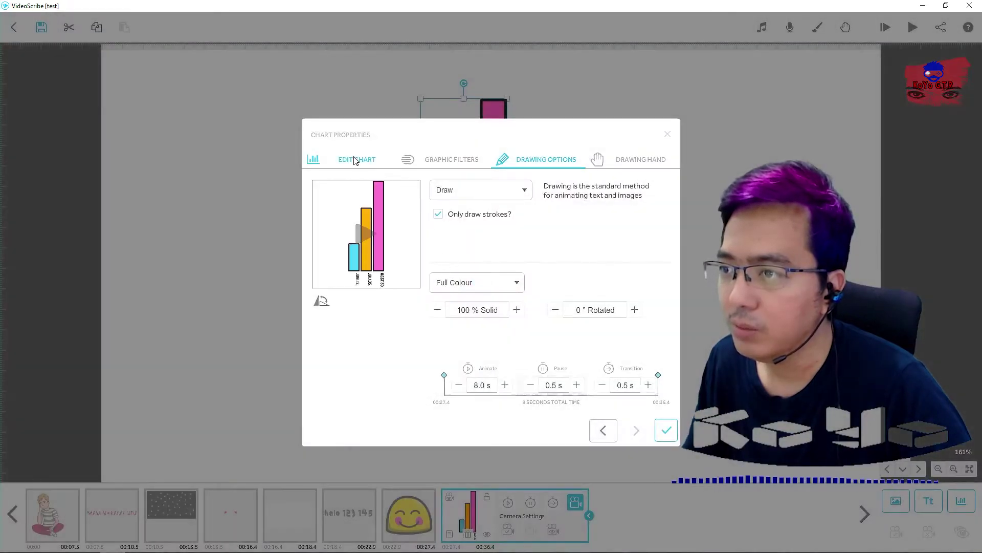
{"action": "left_click", "coordinate": [355, 159]}
{"action": "left_click", "coordinate": [515, 298]}
{"action": "left_click", "coordinate": [513, 293]}
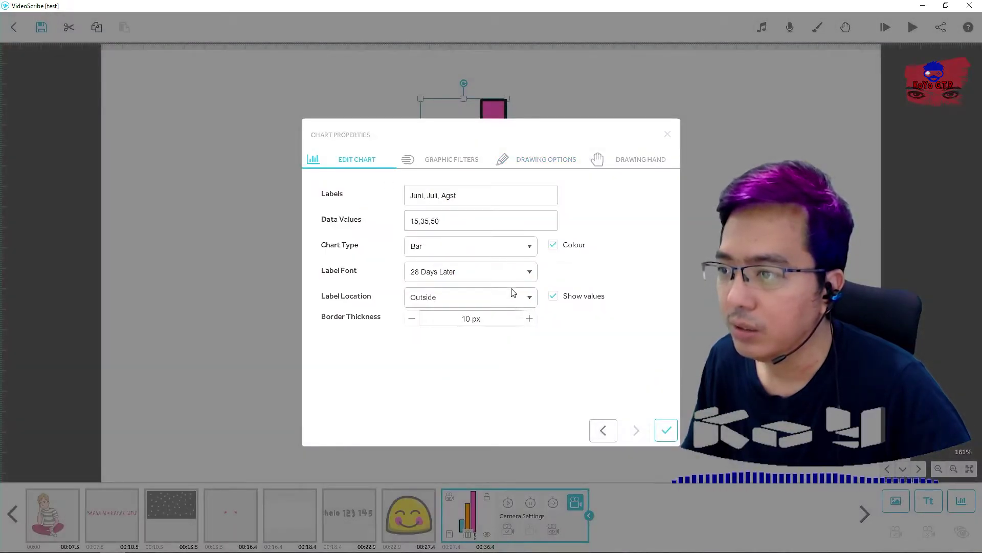
{"action": "left_click", "coordinate": [512, 248]}
{"action": "left_click", "coordinate": [419, 305]}
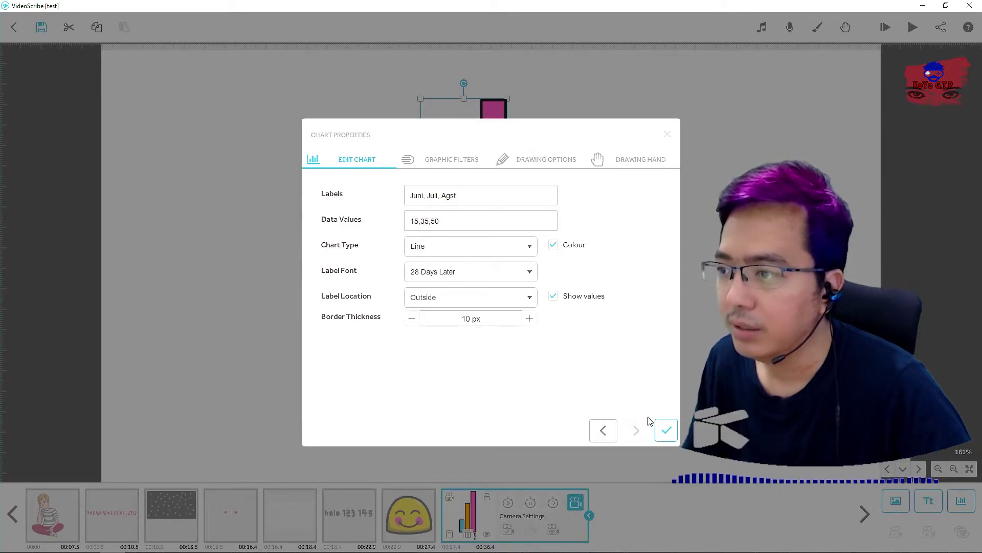
{"action": "left_click", "coordinate": [665, 430]}
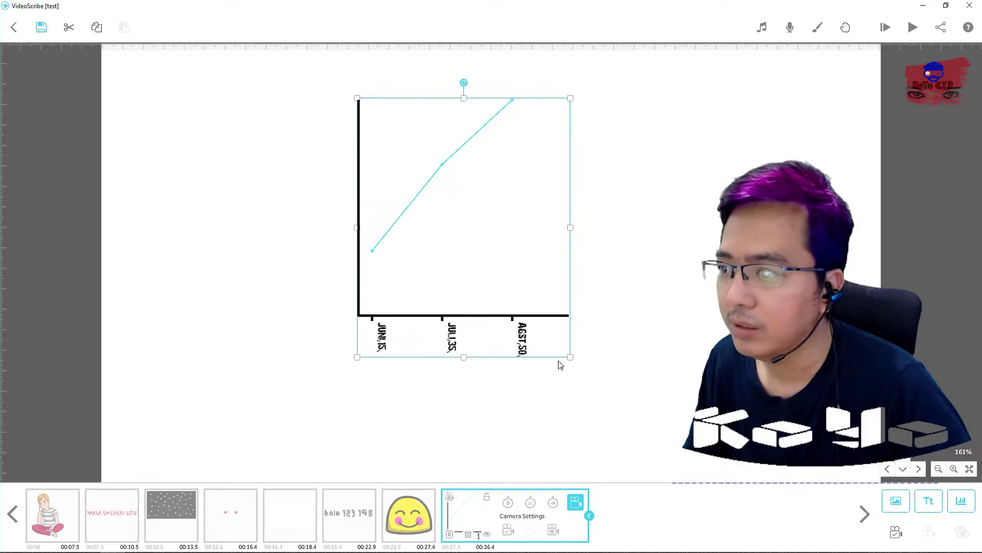
Review the line chart's properties and graphic filters, and set its rotation to -6°
{"action": "double_click", "coordinate": [438, 256]}
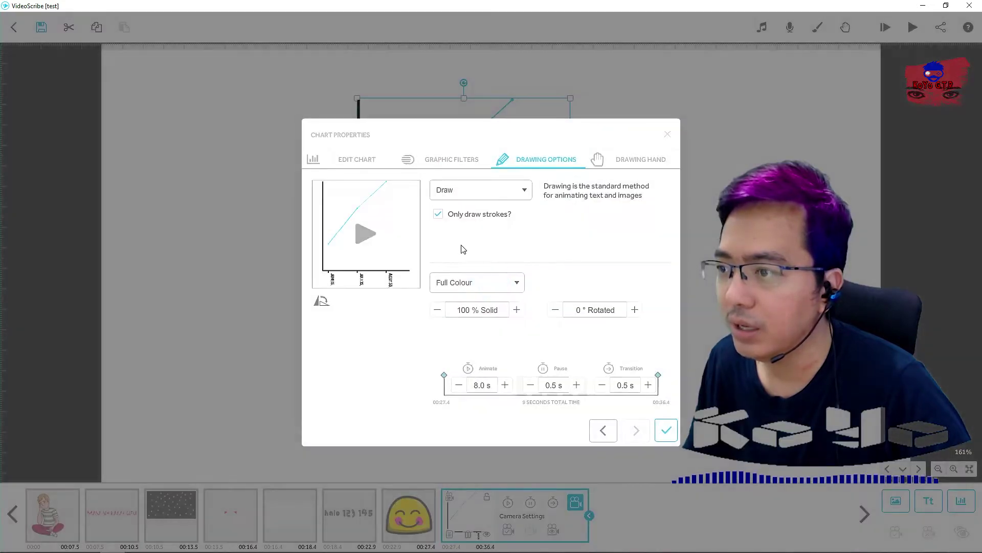
{"action": "left_click", "coordinate": [358, 161]}
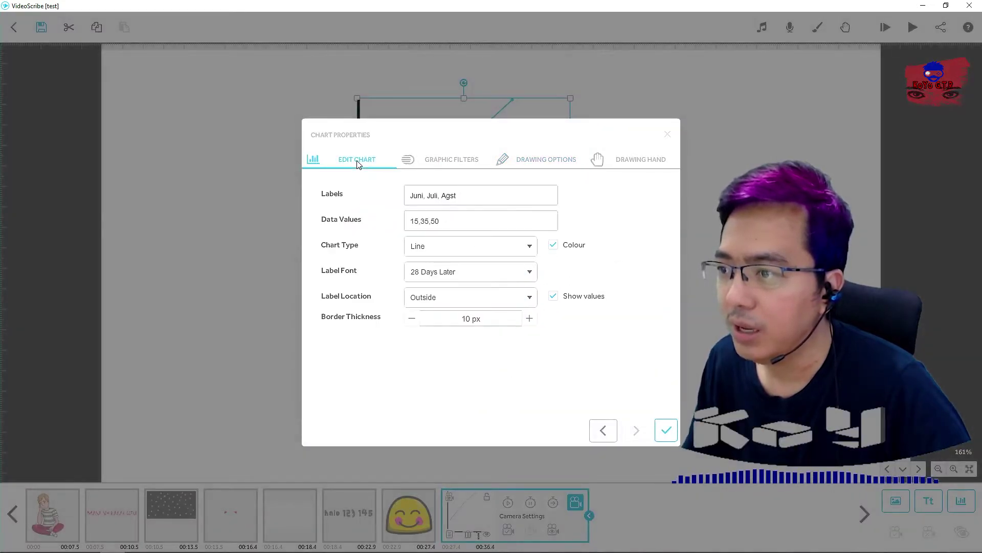
{"action": "left_click", "coordinate": [447, 160]}
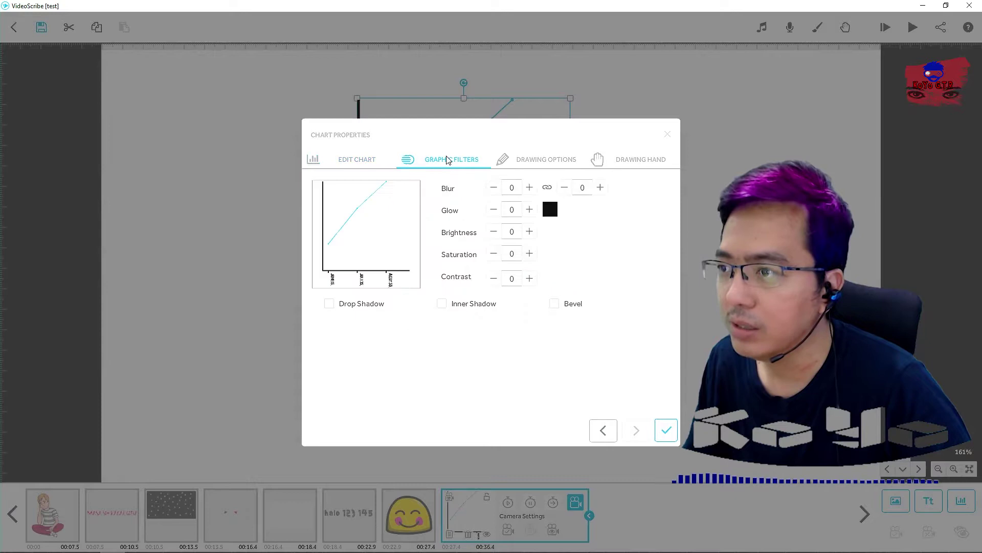
{"action": "left_click", "coordinate": [522, 159]}
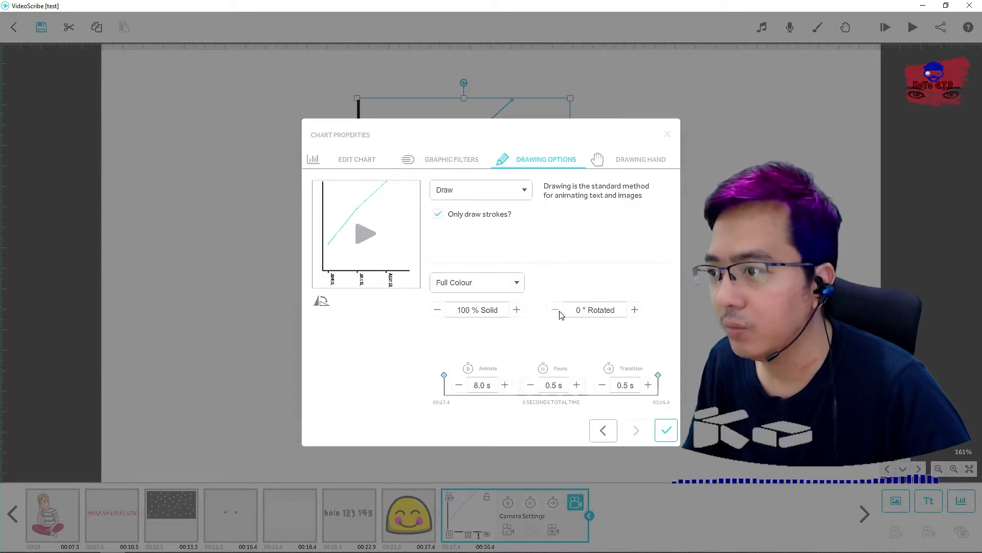
{"action": "left_click", "coordinate": [556, 310]}
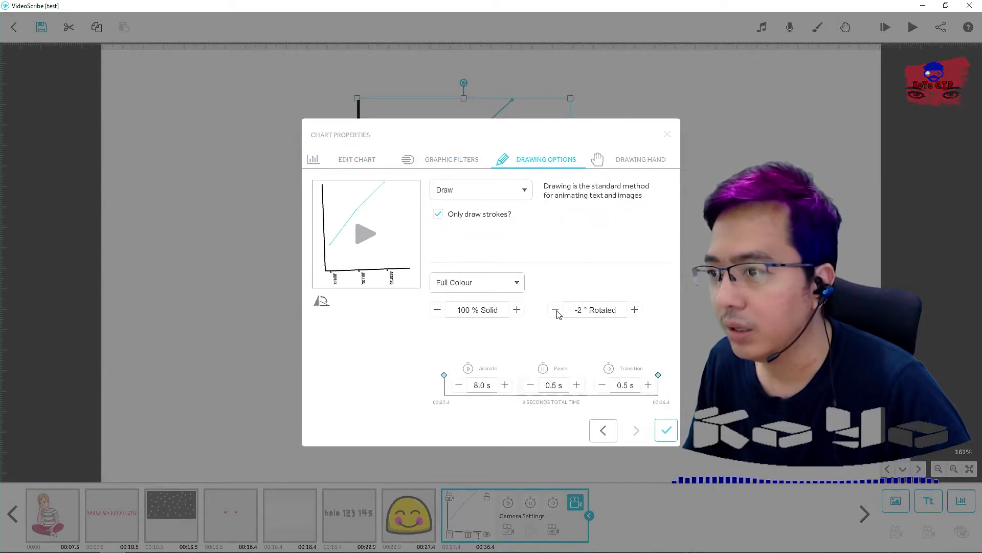
{"action": "left_click", "coordinate": [556, 310]}
{"action": "left_click", "coordinate": [556, 311]}
{"action": "left_click", "coordinate": [556, 310]}
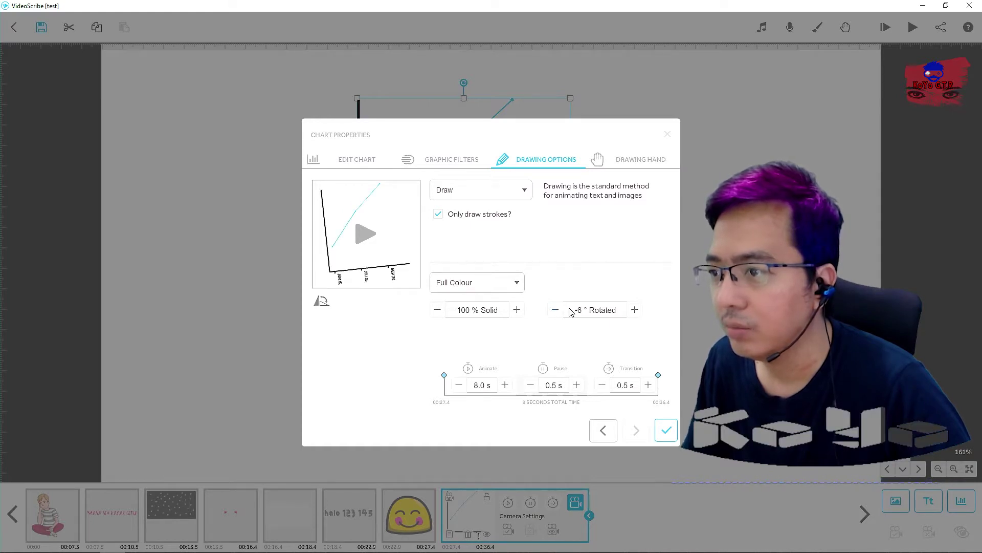
Try a -90° rotation on the line chart, preview its drawing animation, and discard the property changes
{"action": "left_click", "coordinate": [582, 310]}
{"action": "key", "text": "BackSpace"}
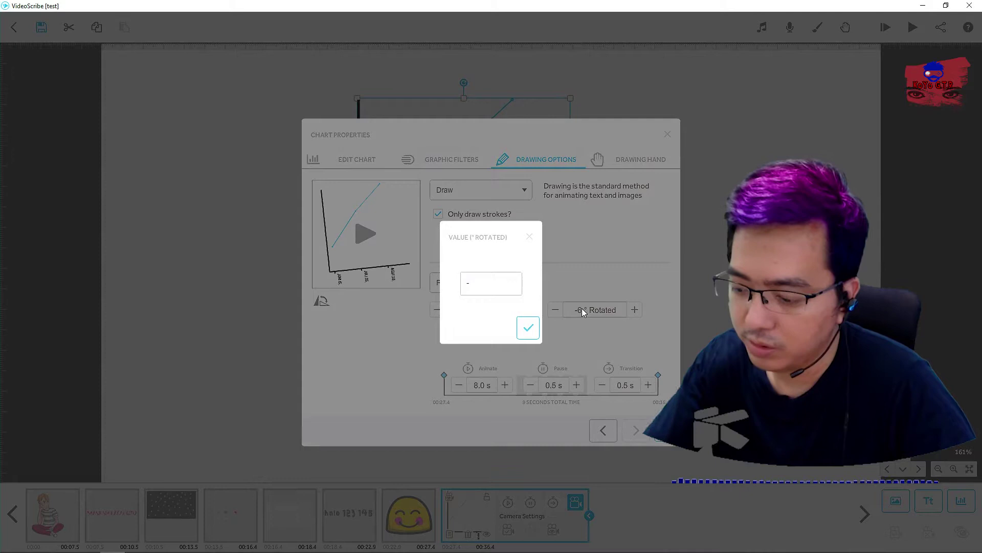
{"action": "type", "text": "90"}
{"action": "key", "text": "Return"}
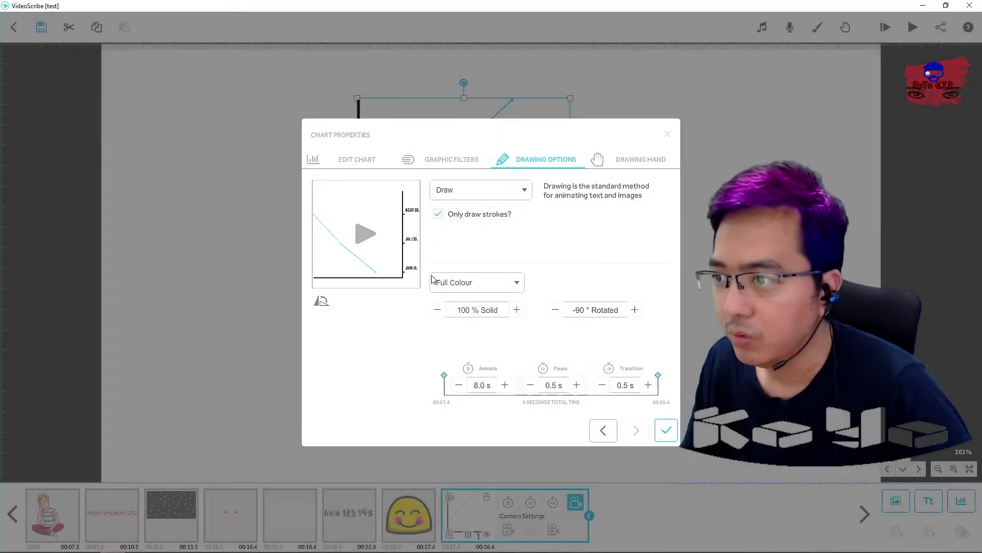
{"action": "left_click", "coordinate": [369, 237]}
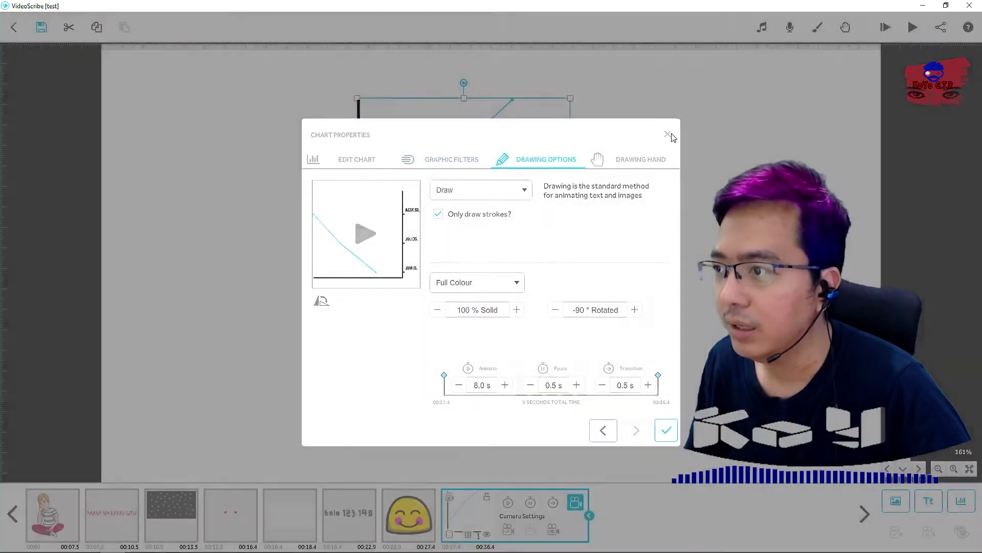
{"action": "left_click", "coordinate": [668, 135]}
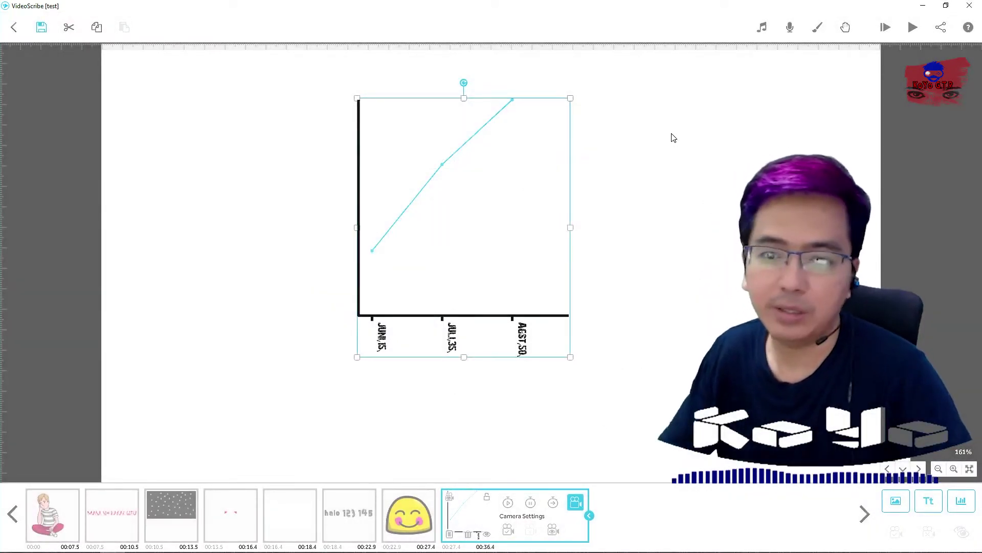
Deselect the line chart on the canvas and reselect its element in the timeline
{"action": "left_click", "coordinate": [698, 301]}
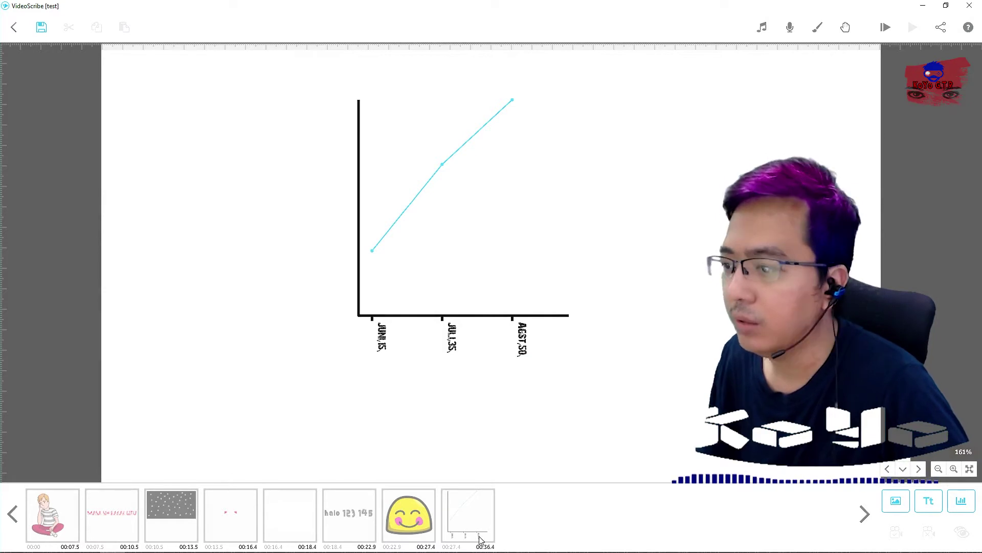
{"action": "left_click", "coordinate": [478, 518]}
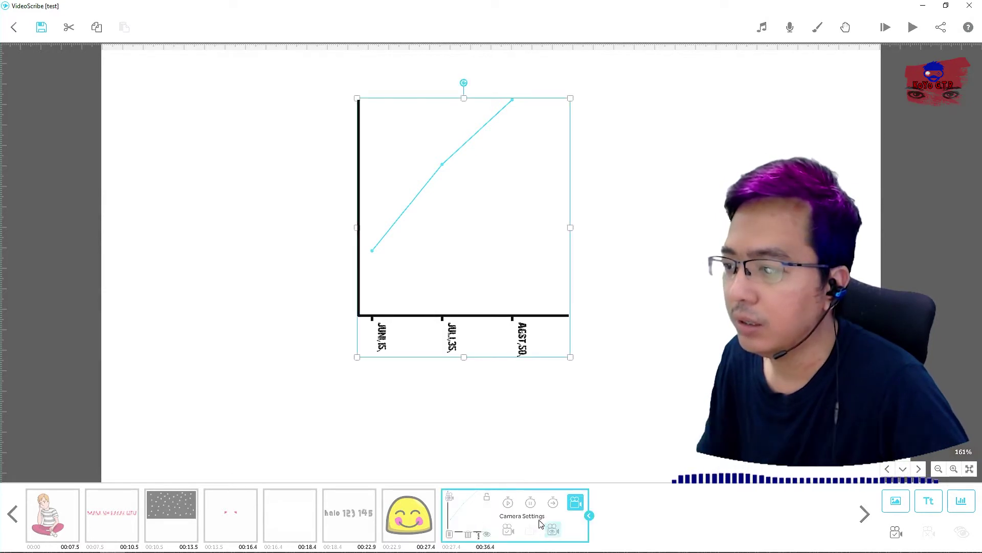
{"action": "left_click", "coordinate": [487, 534]}
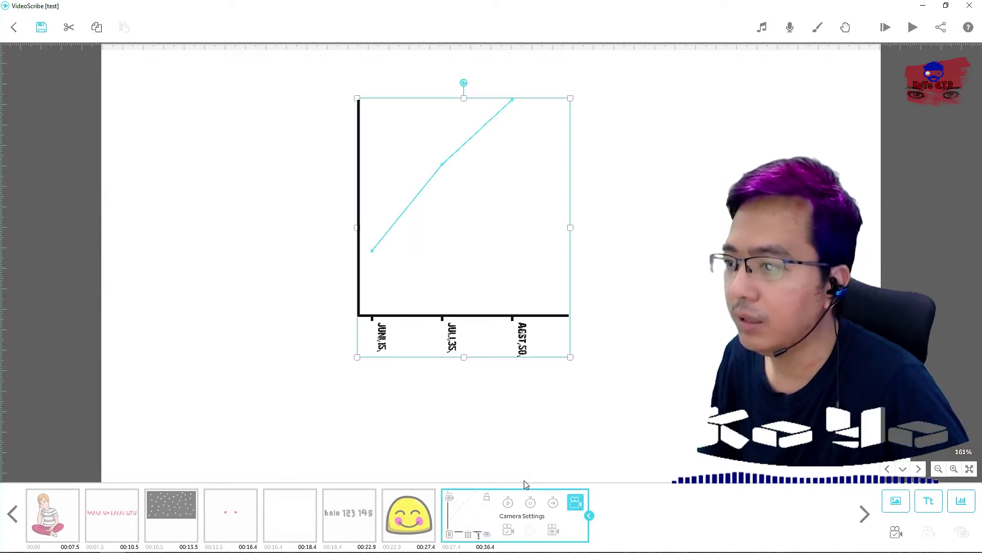